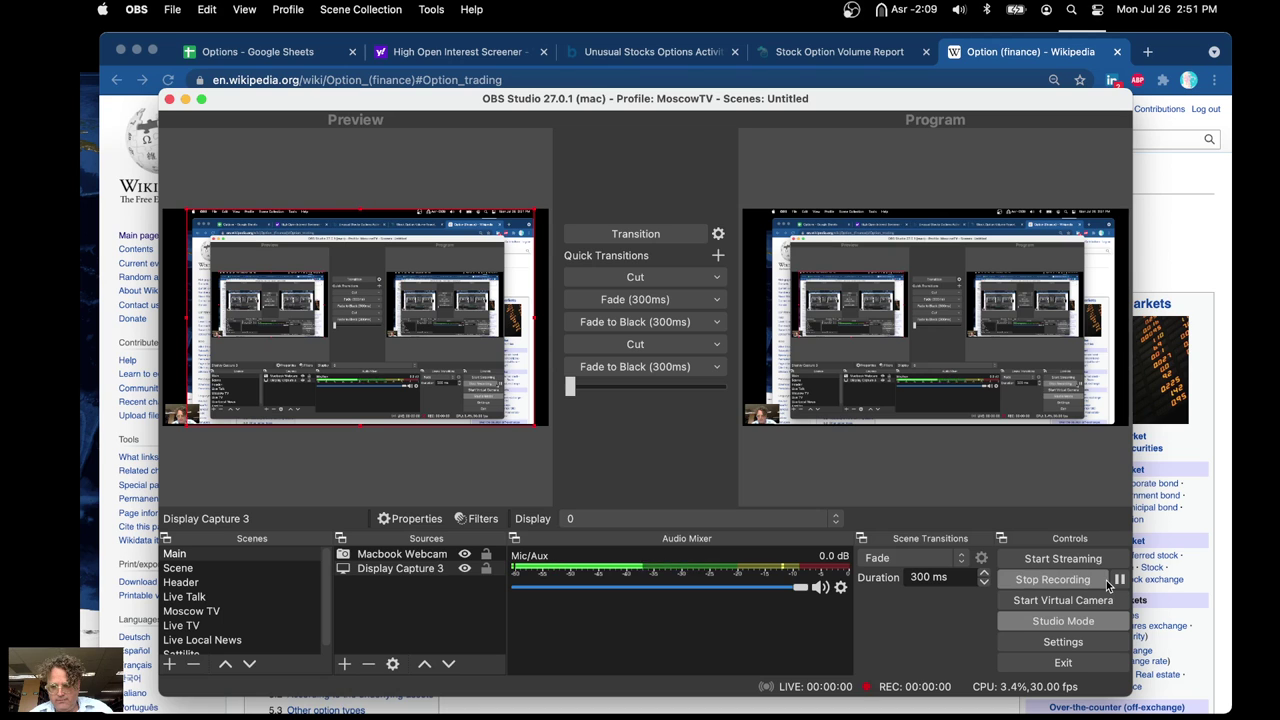
Minimize the OBS Studio window to reveal the Wikipedia Option (finance) article.
{"action": "left_click", "coordinate": [184, 100]}
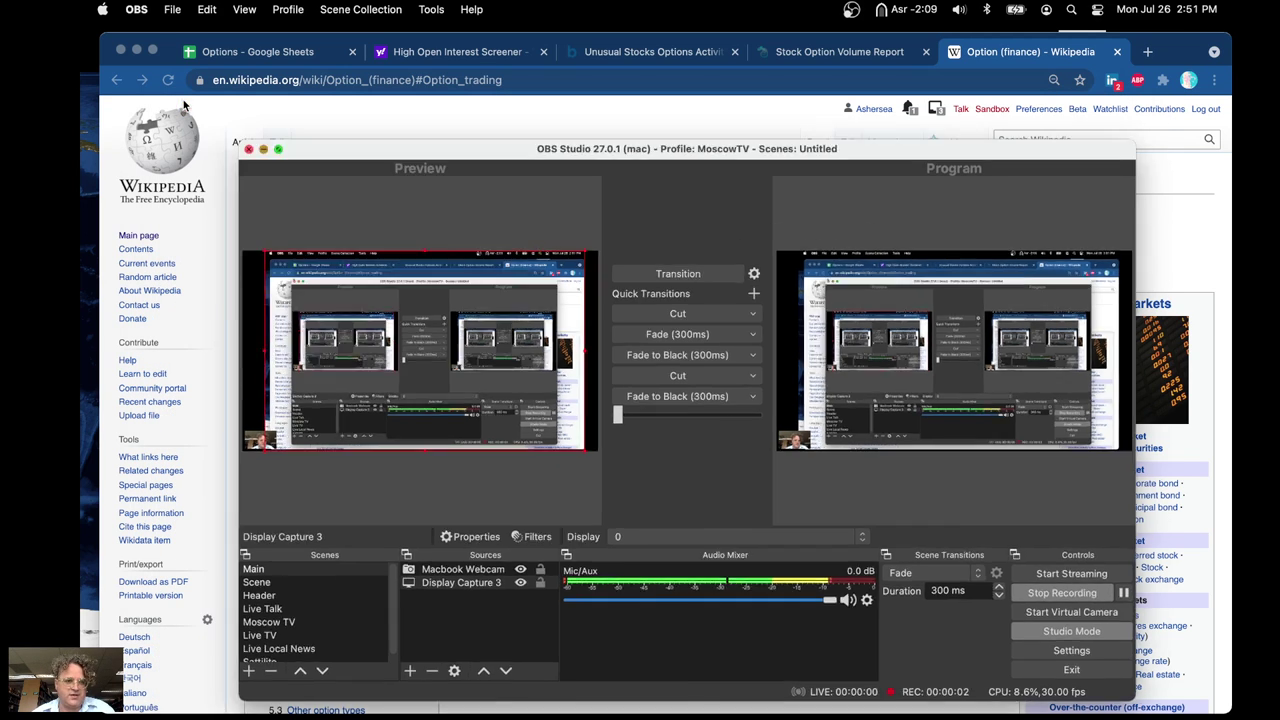
Switch to the Options spreadsheet and review the 90 day sheet's volume table and call/put charts.
{"action": "left_click", "coordinate": [316, 53]}
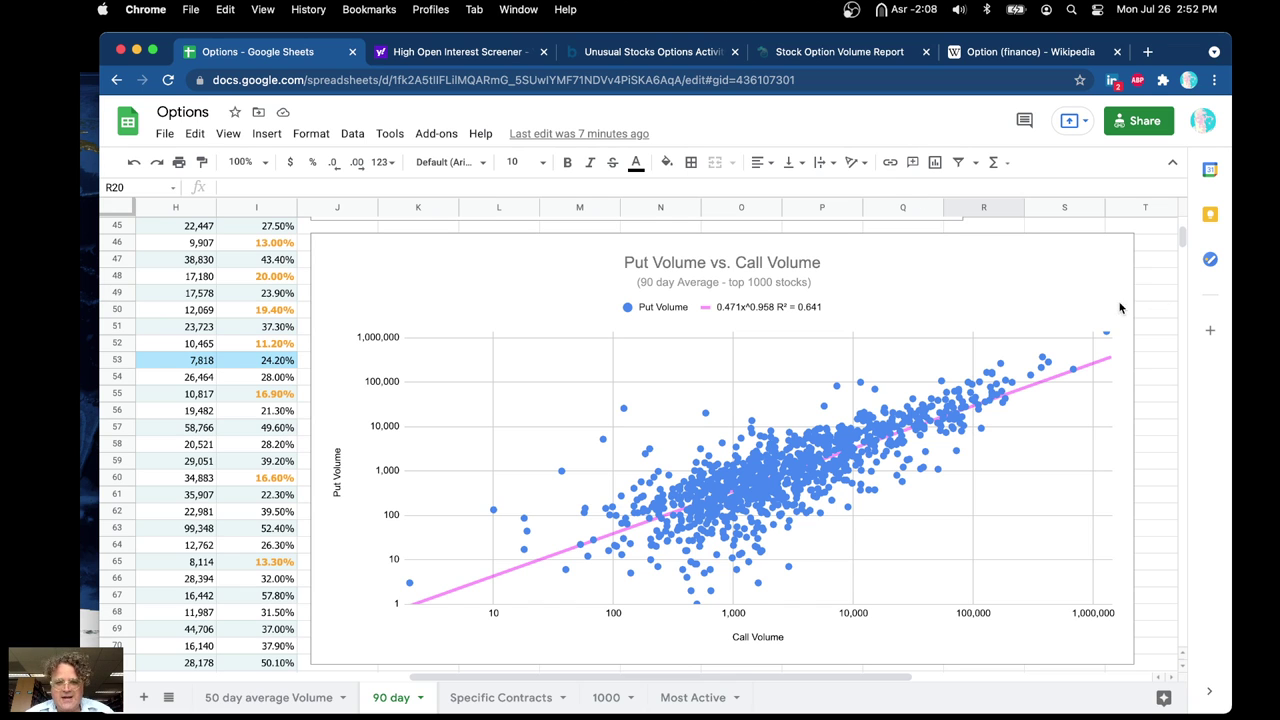
{"action": "scroll", "coordinate": [710, 344], "scroll_direction": "up", "scroll_amount": 5}
{"action": "scroll", "coordinate": [710, 344], "scroll_direction": "up", "scroll_amount": 4}
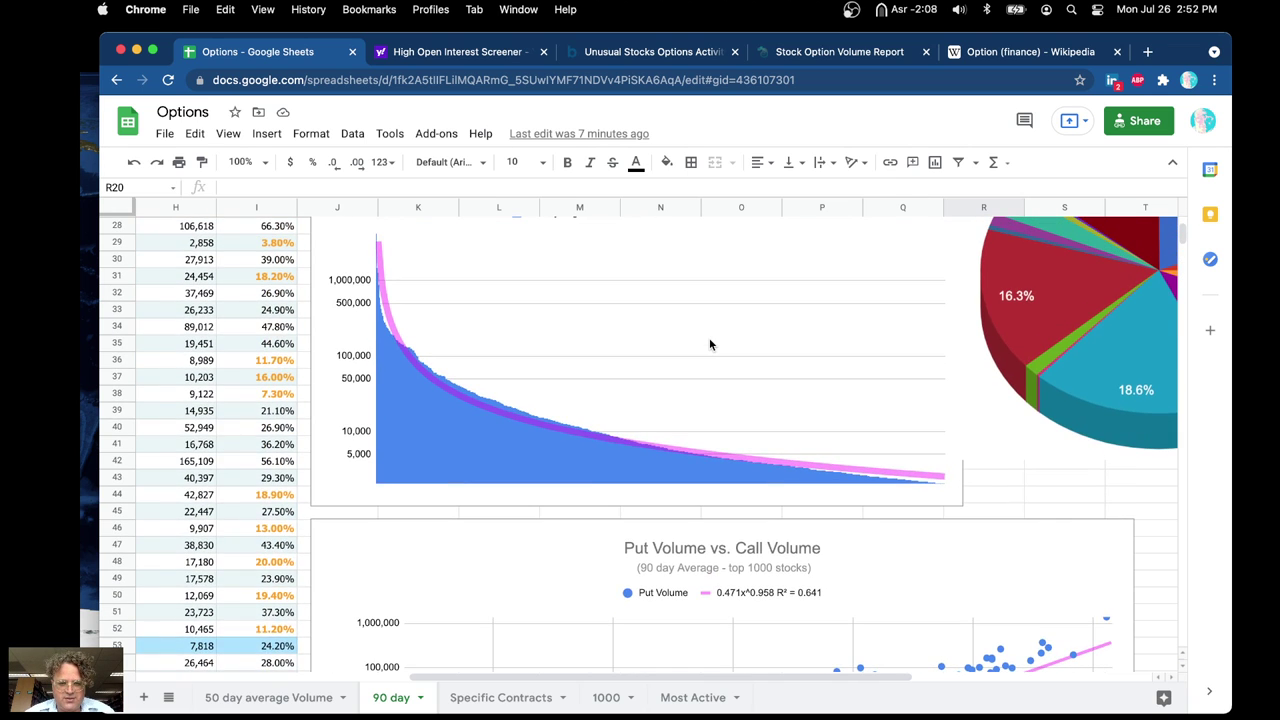
{"action": "scroll", "coordinate": [710, 344], "scroll_direction": "up", "scroll_amount": 10}
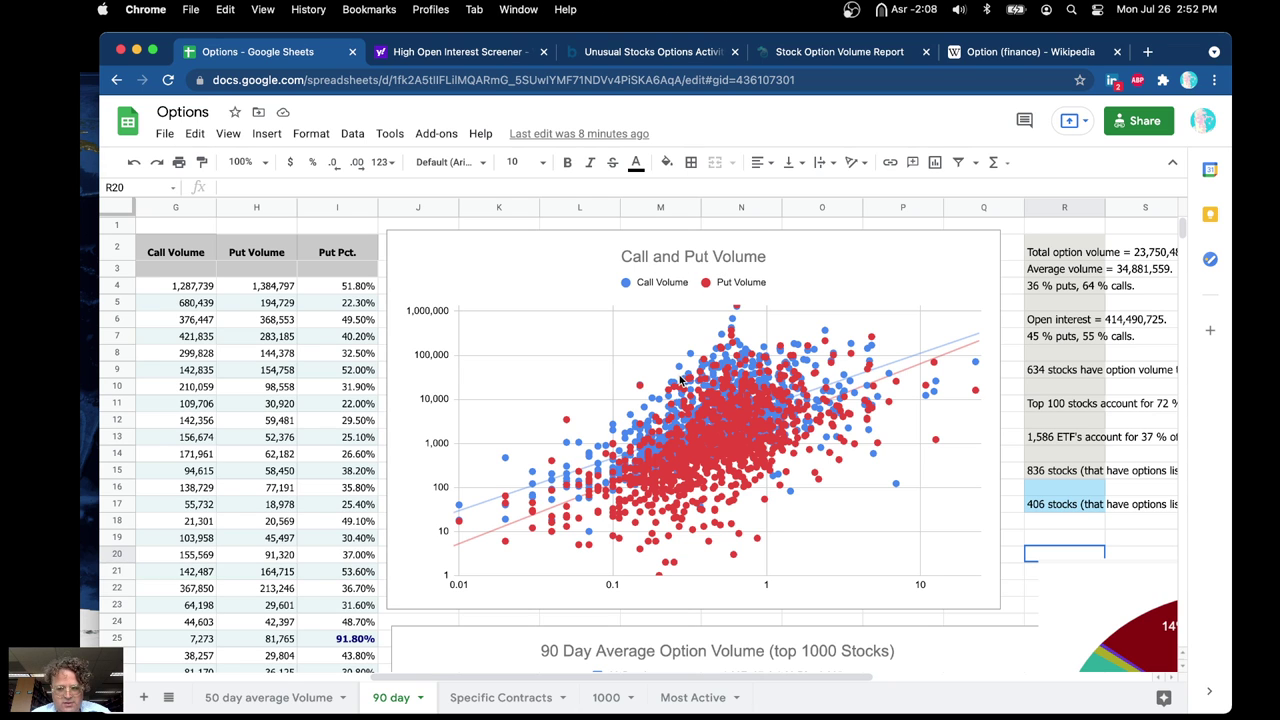
{"action": "scroll", "coordinate": [679, 380], "scroll_direction": "down", "scroll_amount": 10}
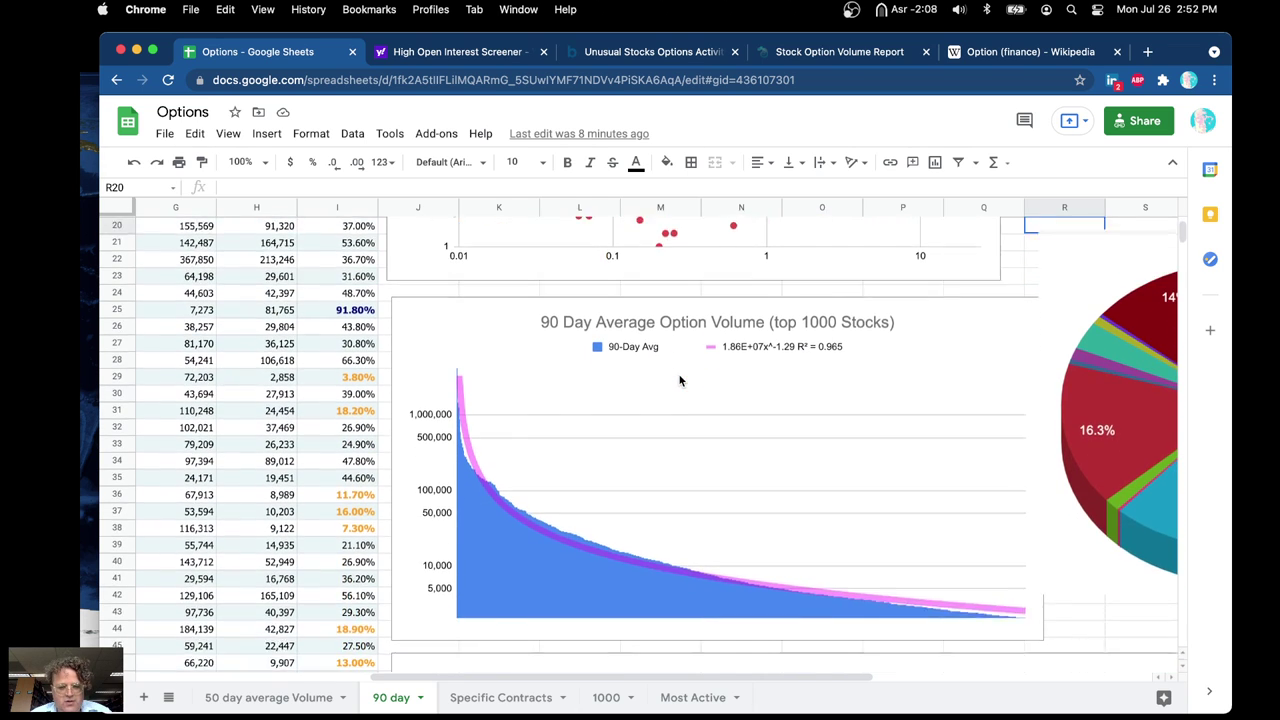
{"action": "scroll", "coordinate": [679, 380], "scroll_direction": "down", "scroll_amount": 2}
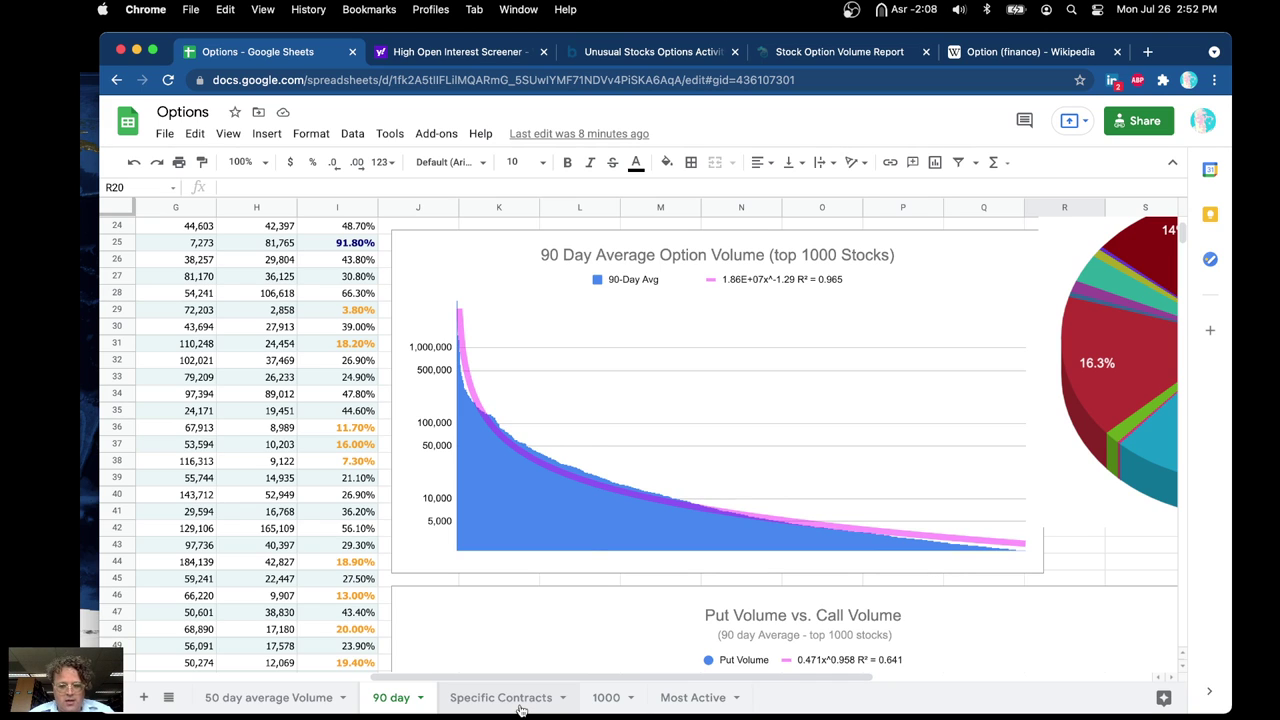
{"action": "scroll", "coordinate": [600, 562], "scroll_direction": "up", "scroll_amount": 6}
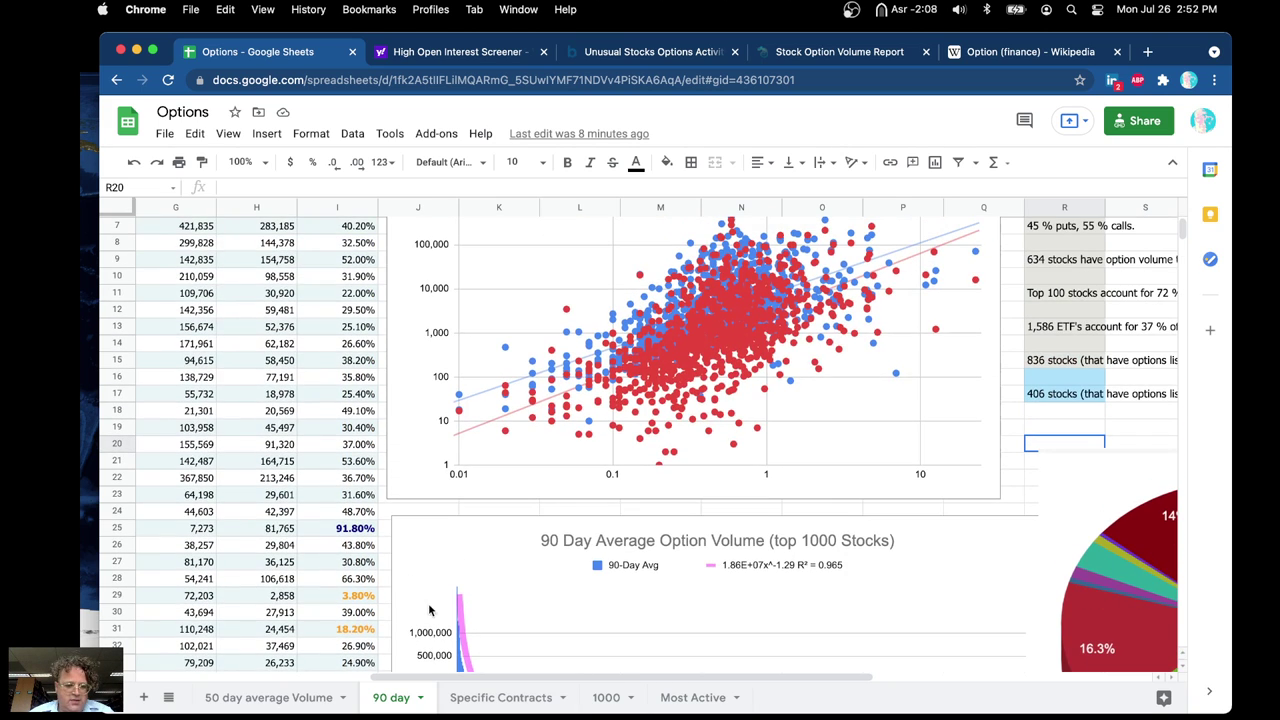
{"action": "scroll", "coordinate": [280, 502], "scroll_direction": "up", "scroll_amount": 3}
{"action": "scroll", "coordinate": [280, 502], "scroll_direction": "left", "scroll_amount": 5}
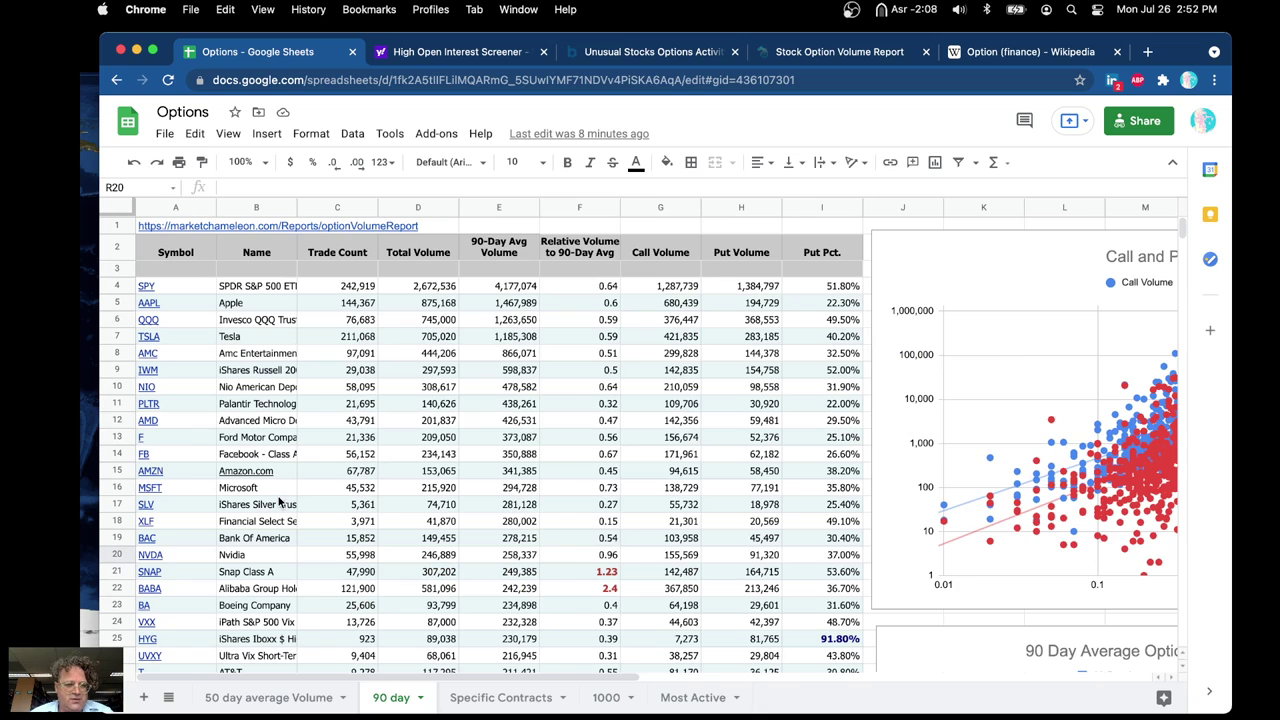
{"action": "left_click", "coordinate": [481, 700]}
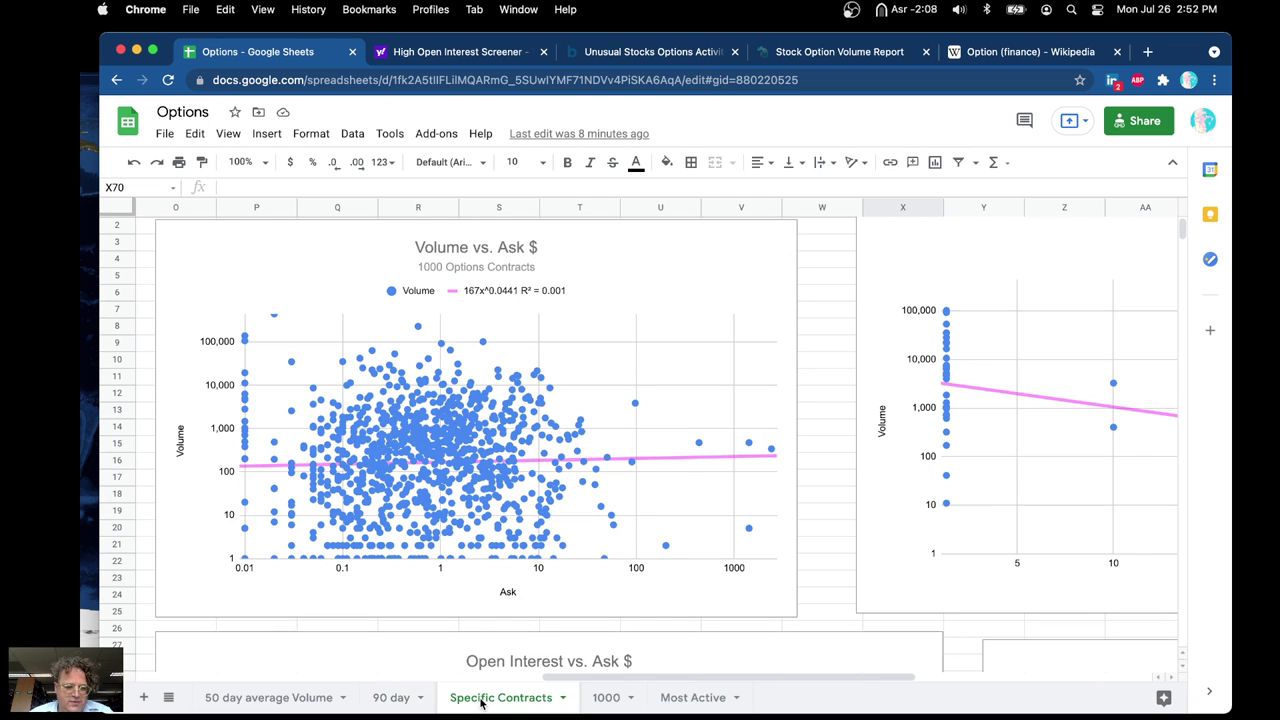
{"action": "scroll", "coordinate": [354, 408], "scroll_direction": "left", "scroll_amount": 10}
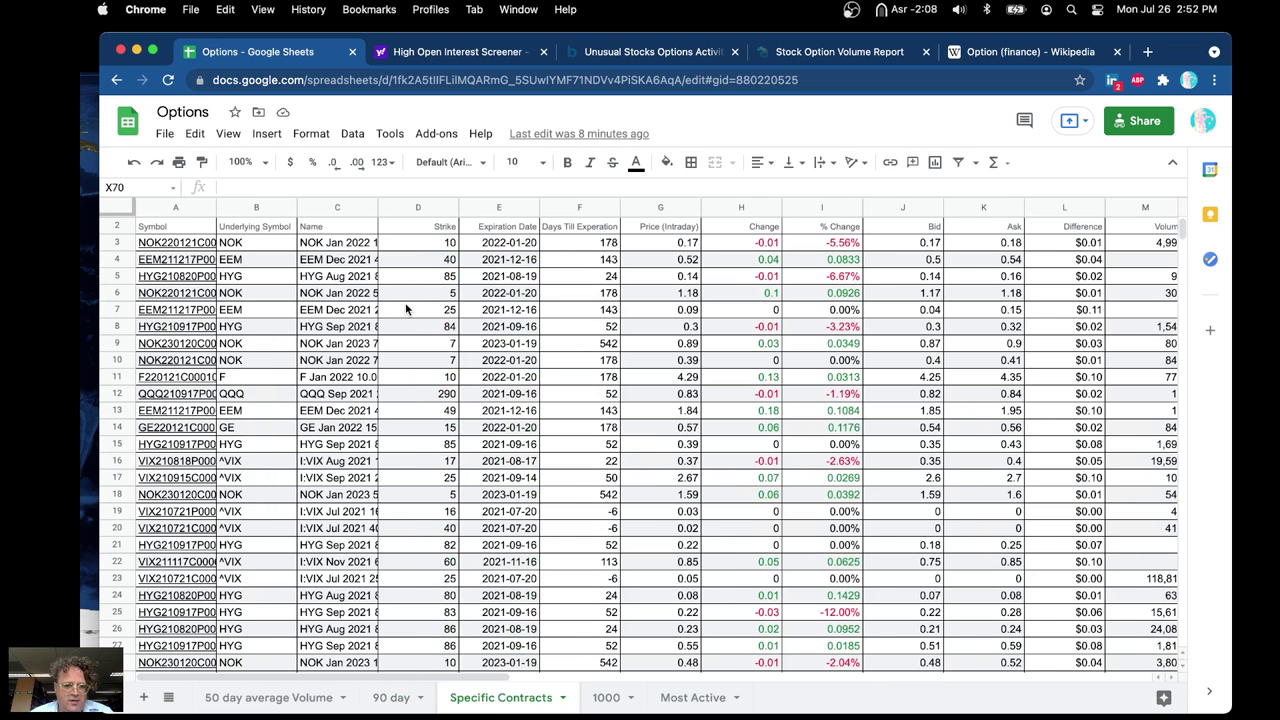
{"action": "scroll", "coordinate": [405, 302], "scroll_direction": "up", "scroll_amount": 1}
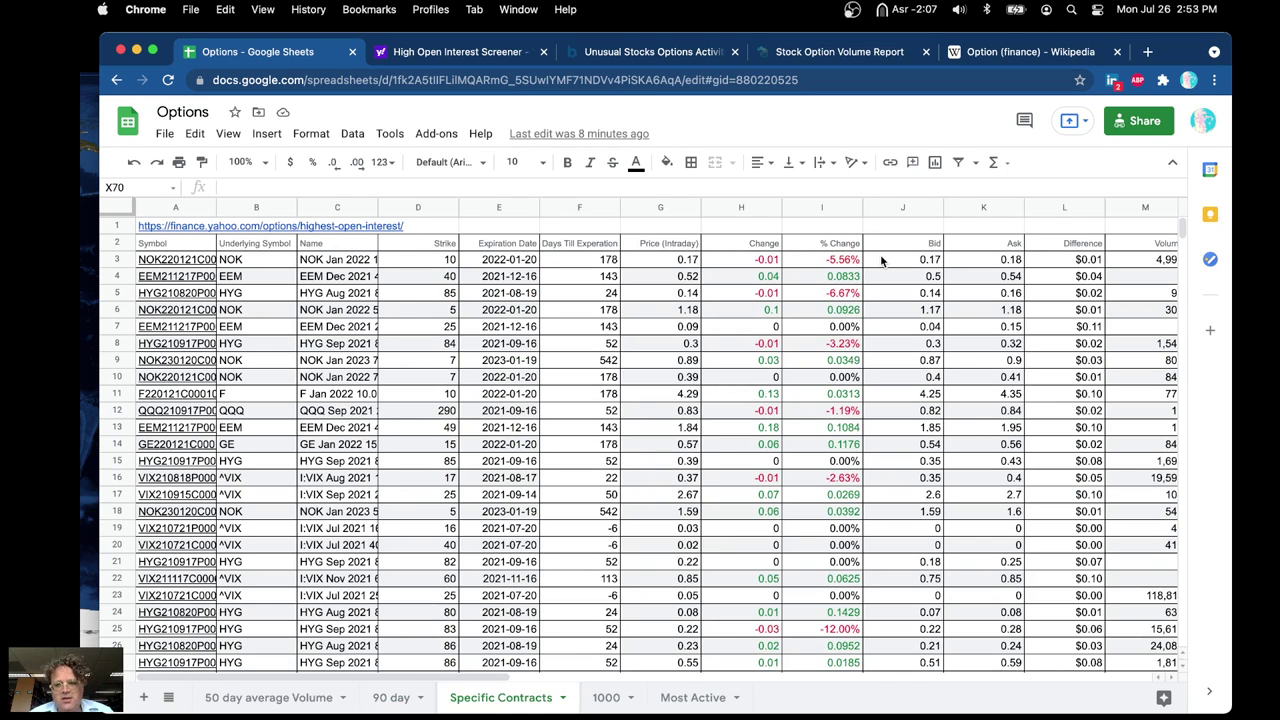
{"action": "scroll", "coordinate": [880, 254], "scroll_direction": "right", "scroll_amount": 1}
{"action": "scroll", "coordinate": [880, 254], "scroll_direction": "right", "scroll_amount": 2}
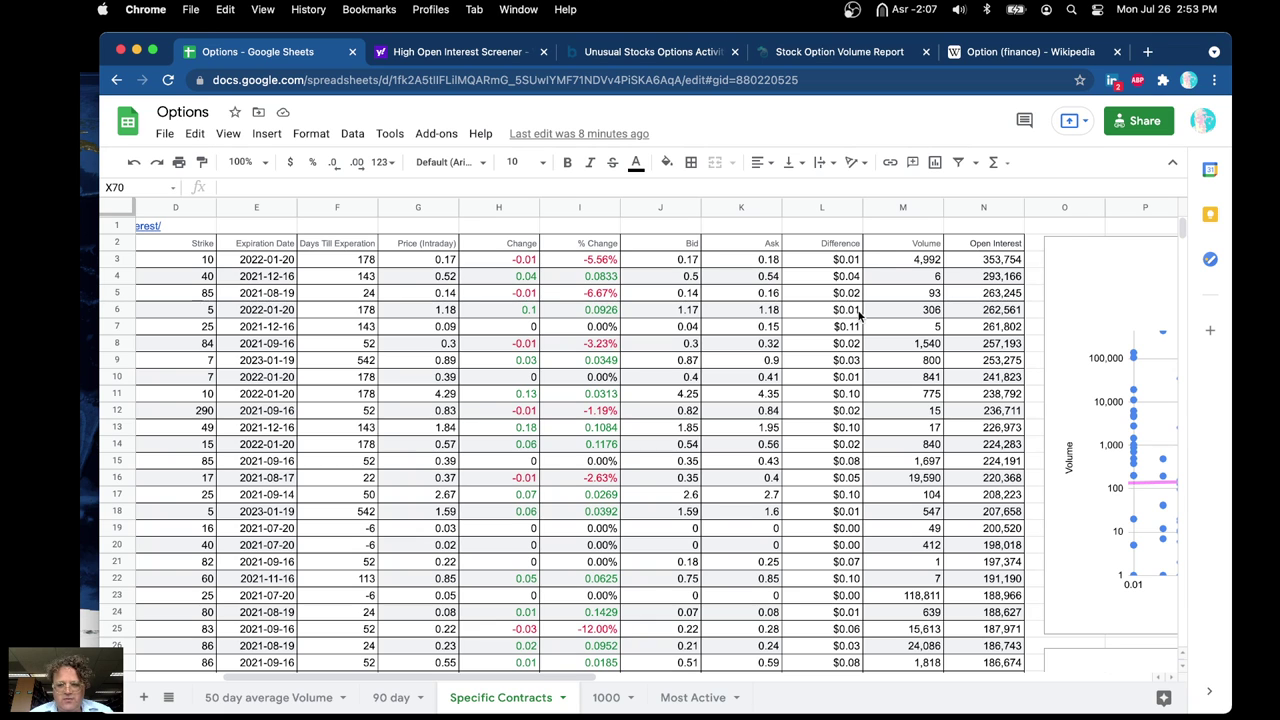
{"action": "scroll", "coordinate": [857, 317], "scroll_direction": "right", "scroll_amount": 9}
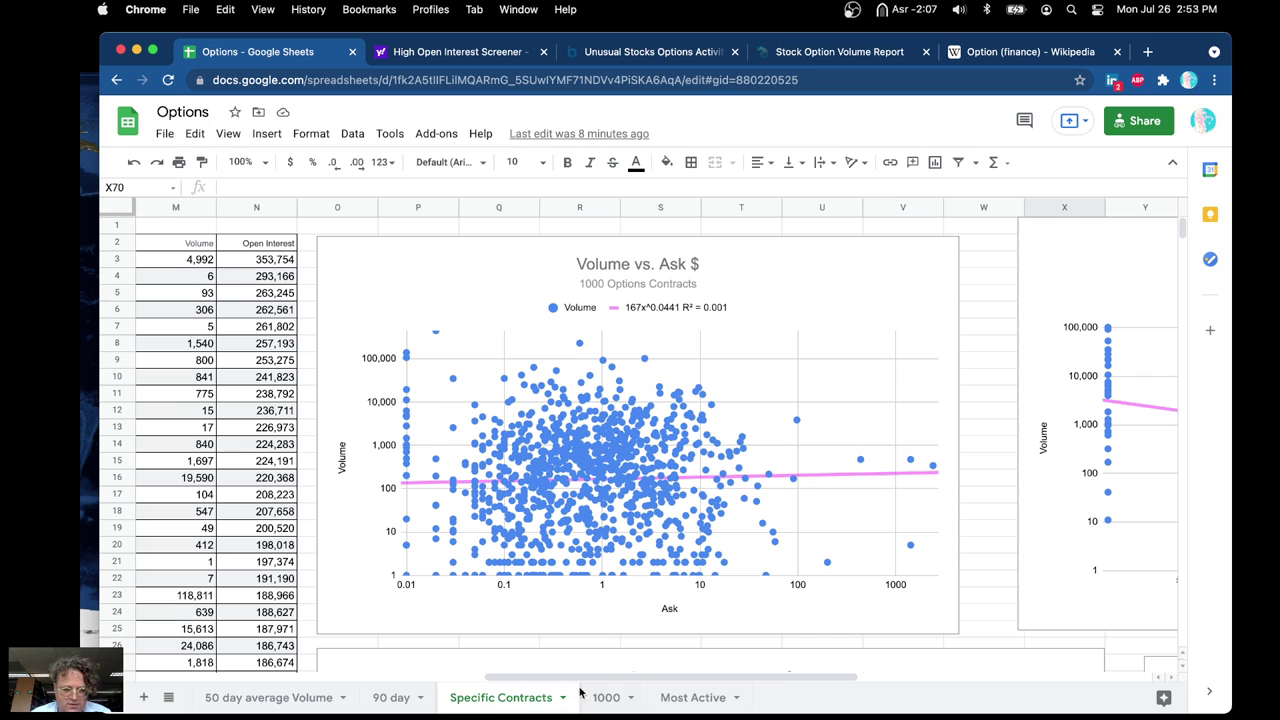
{"action": "left_click", "coordinate": [613, 700]}
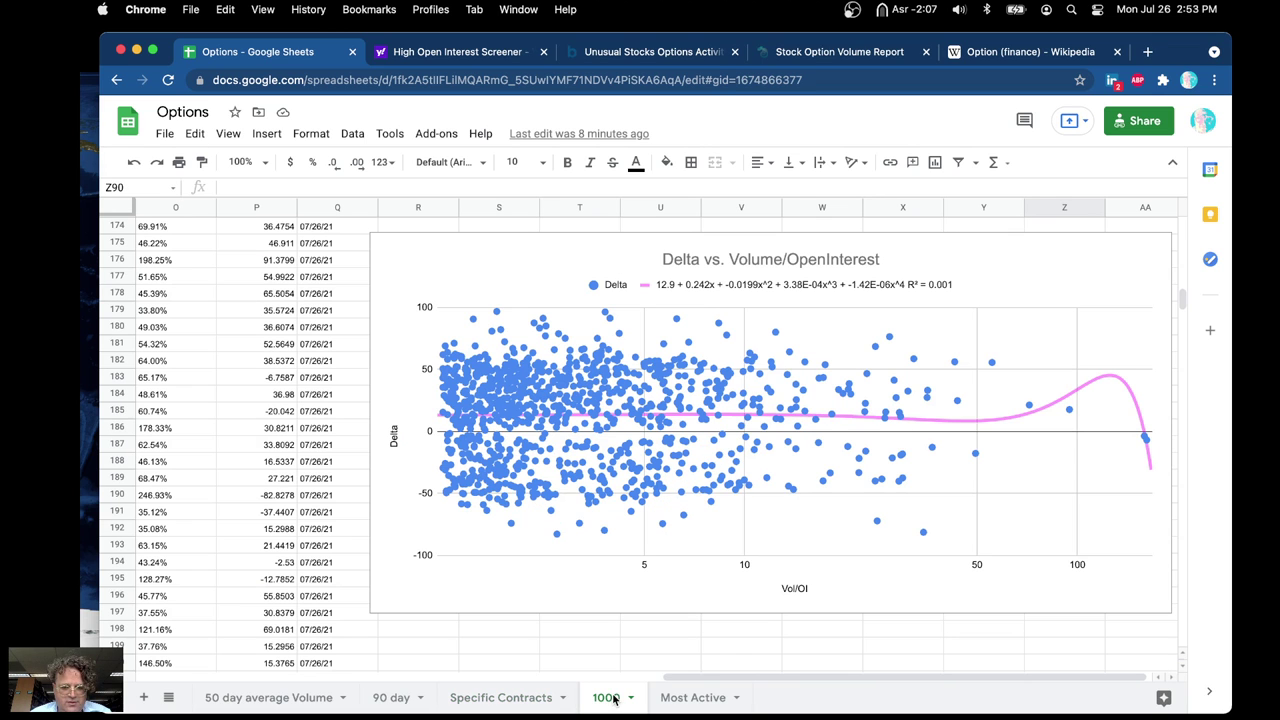
{"action": "left_click", "coordinate": [693, 698]}
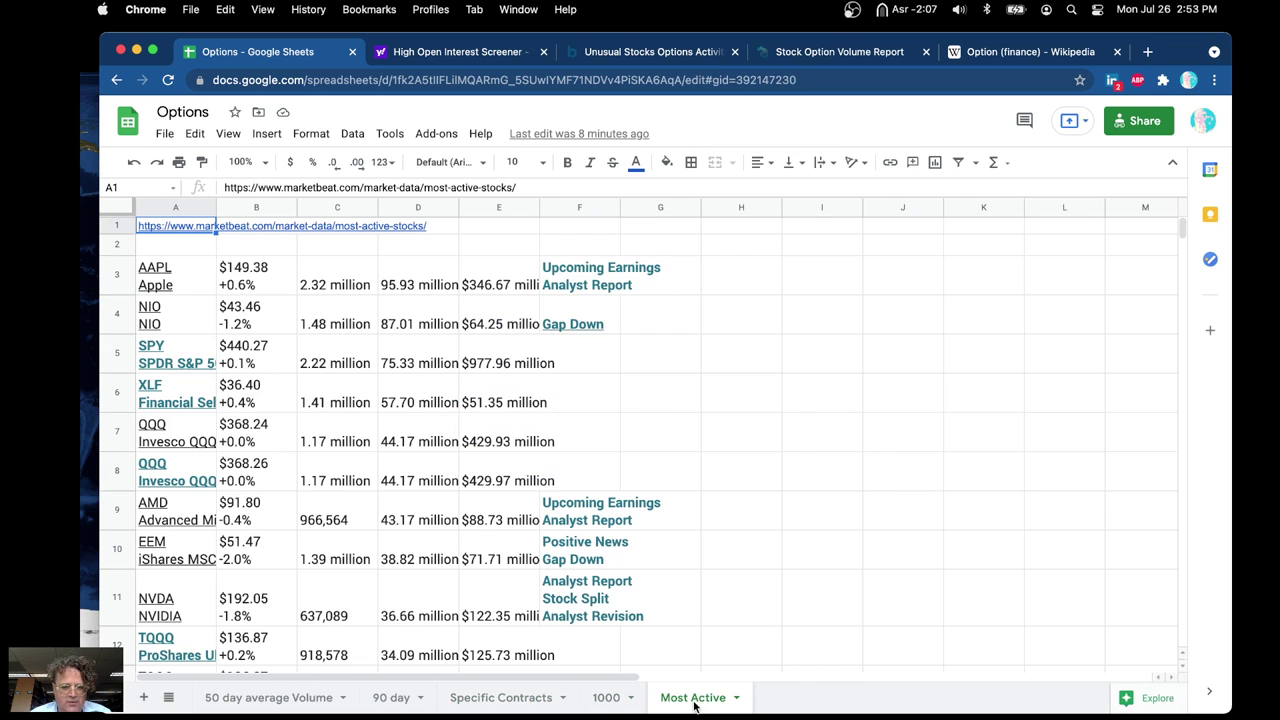
{"action": "left_click", "coordinate": [490, 698]}
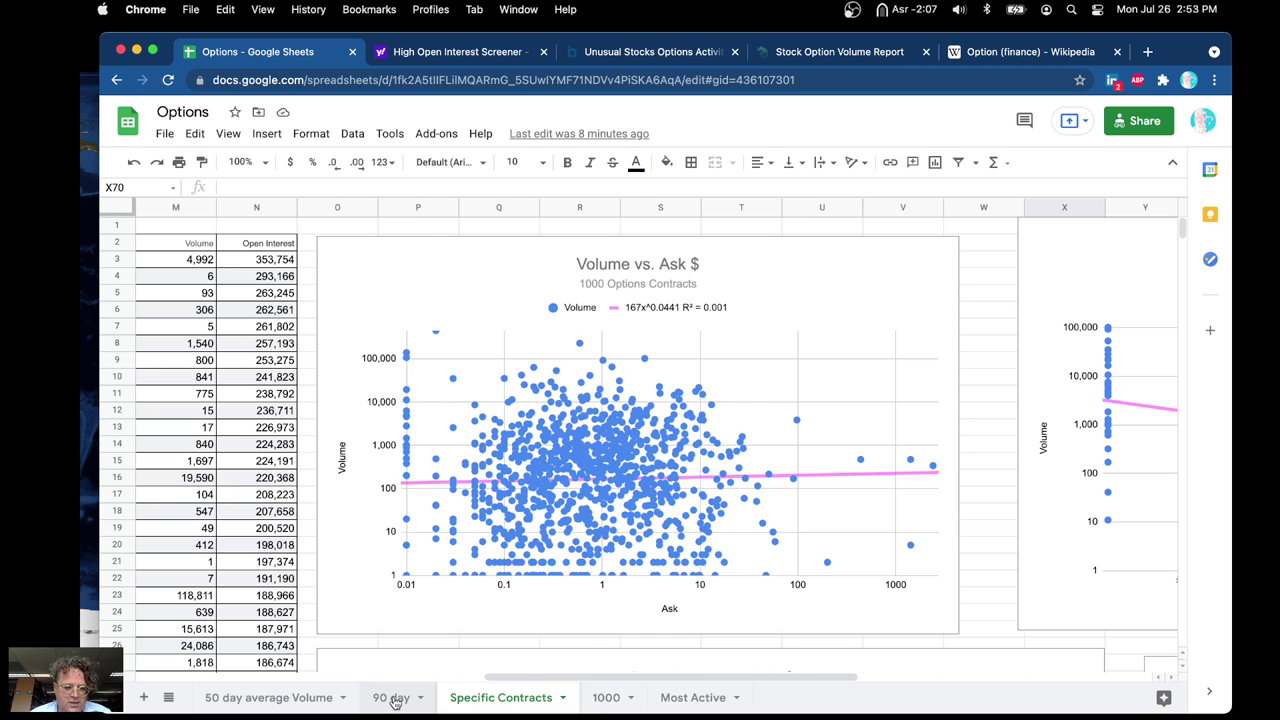
{"action": "left_click", "coordinate": [392, 697]}
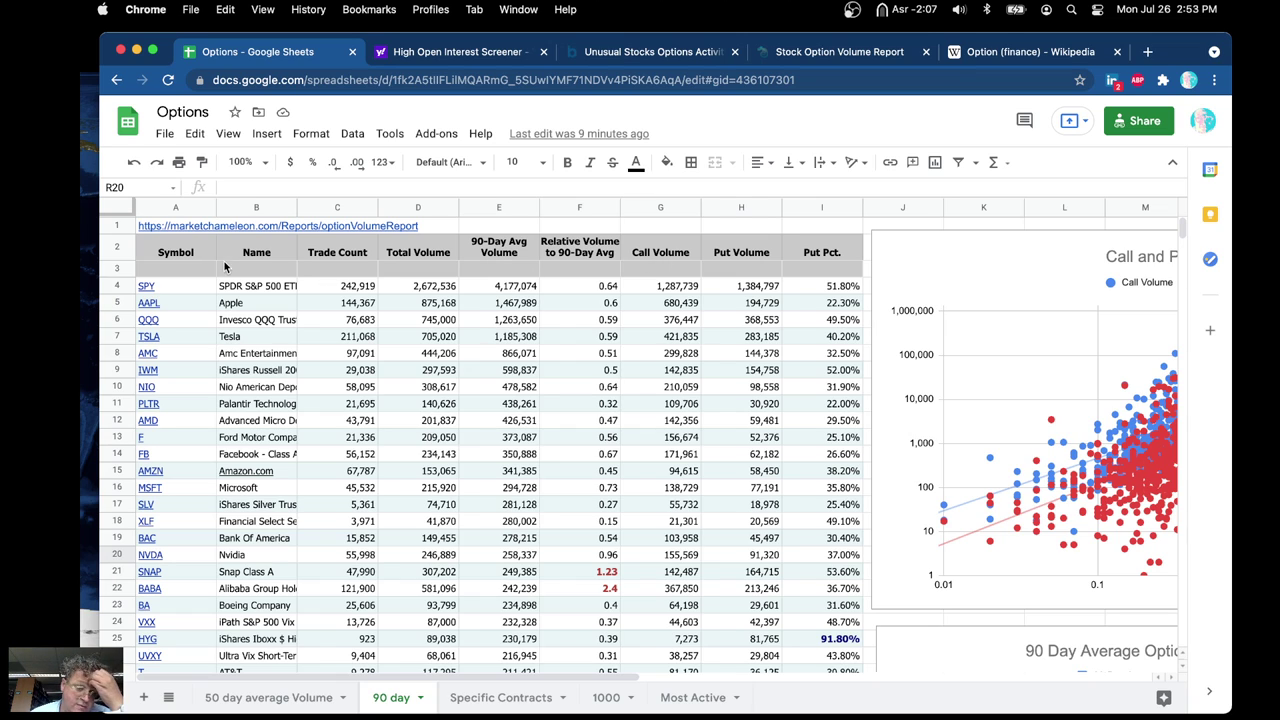
Review the Specific Contracts table and Volume vs. Ask chart, then select cell F3's formula.
{"action": "left_click", "coordinate": [507, 700]}
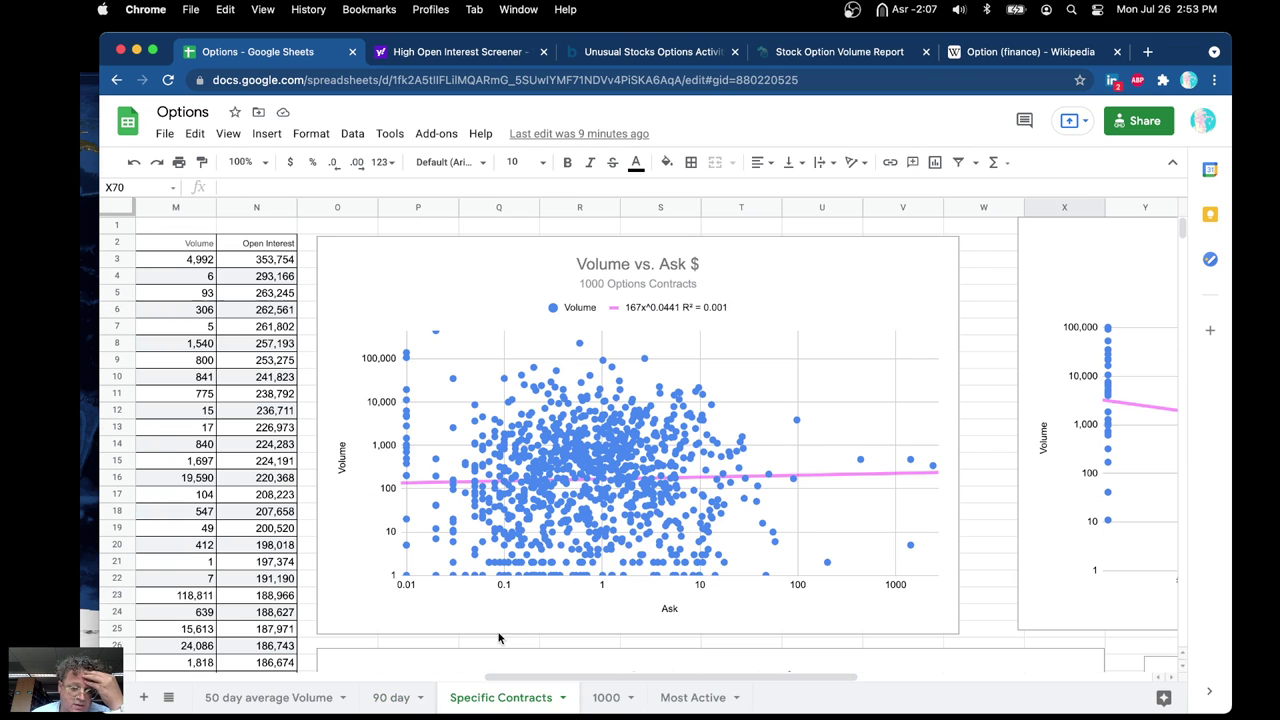
{"action": "scroll", "coordinate": [195, 377], "scroll_direction": "left", "scroll_amount": 10}
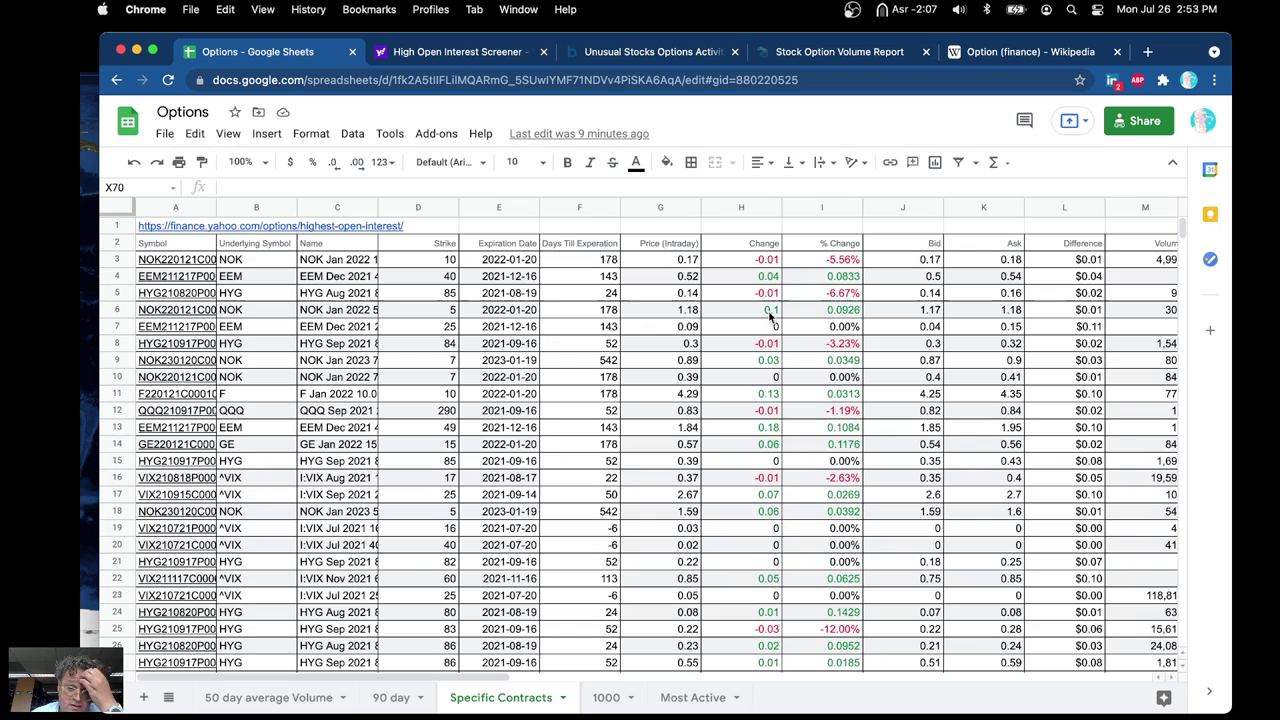
{"action": "scroll", "coordinate": [768, 315], "scroll_direction": "right", "scroll_amount": 10}
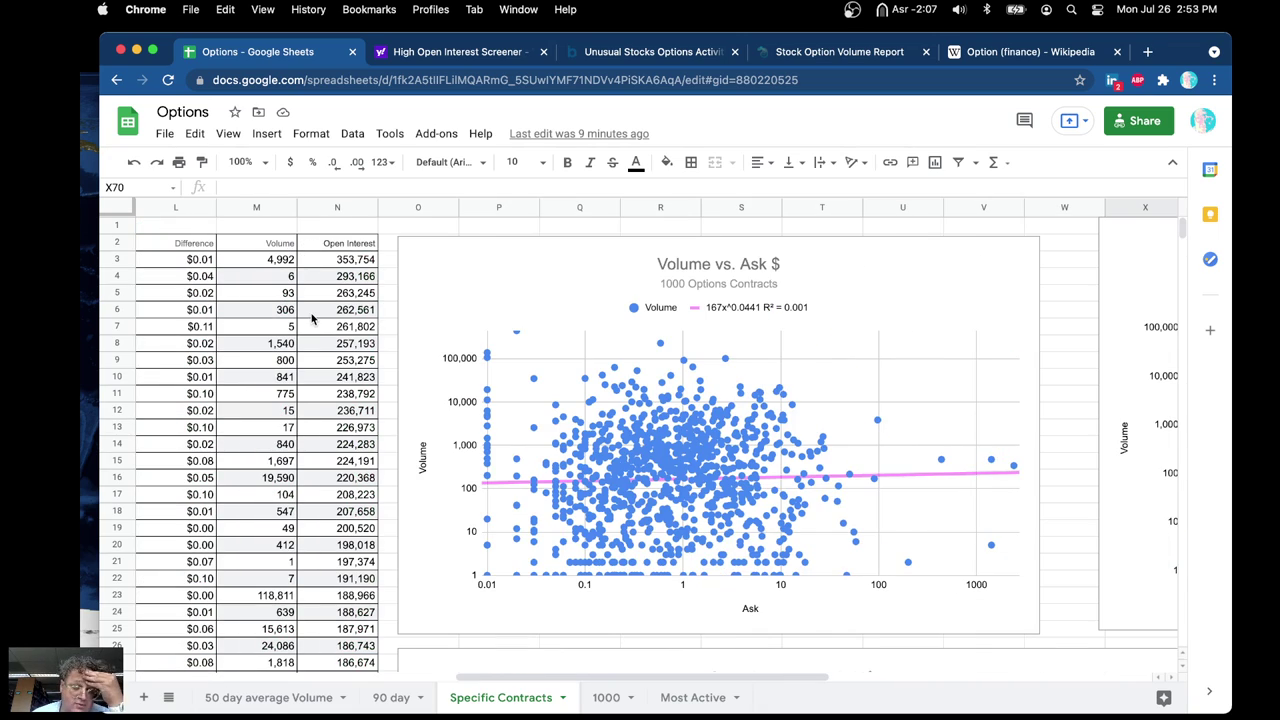
{"action": "scroll", "coordinate": [315, 316], "scroll_direction": "left", "scroll_amount": 10}
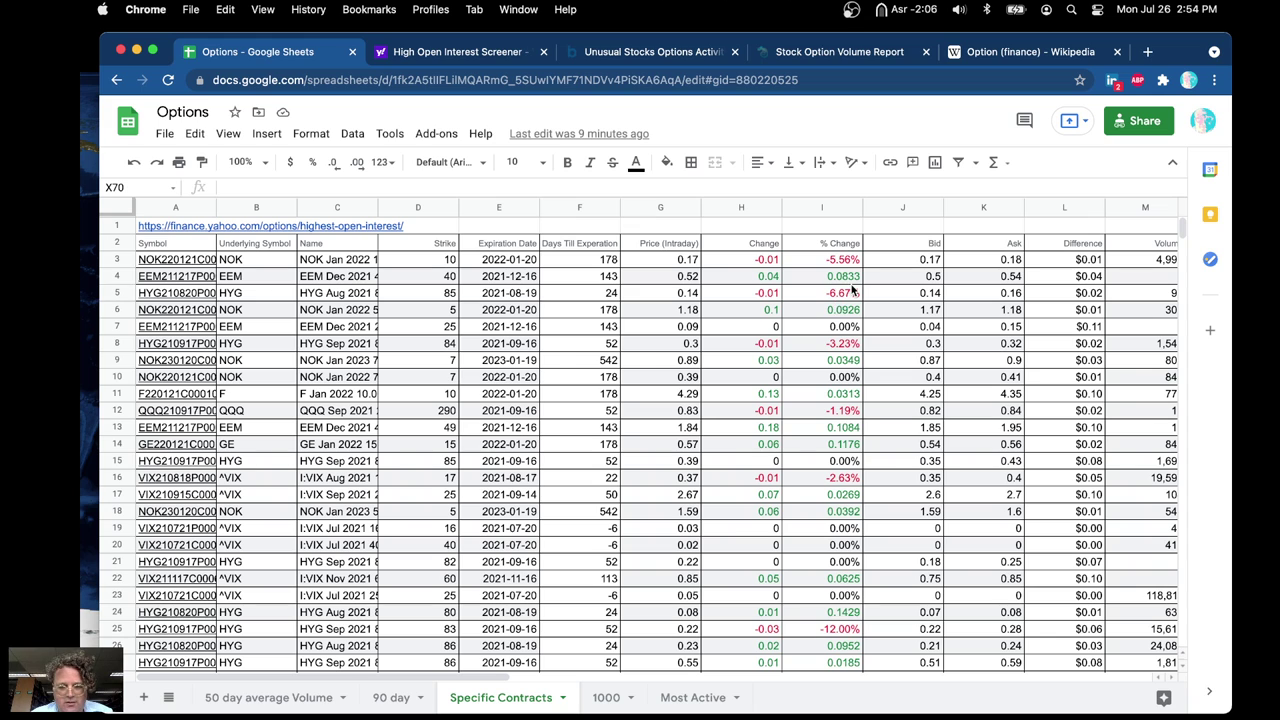
{"action": "scroll", "coordinate": [851, 291], "scroll_direction": "right", "scroll_amount": 3}
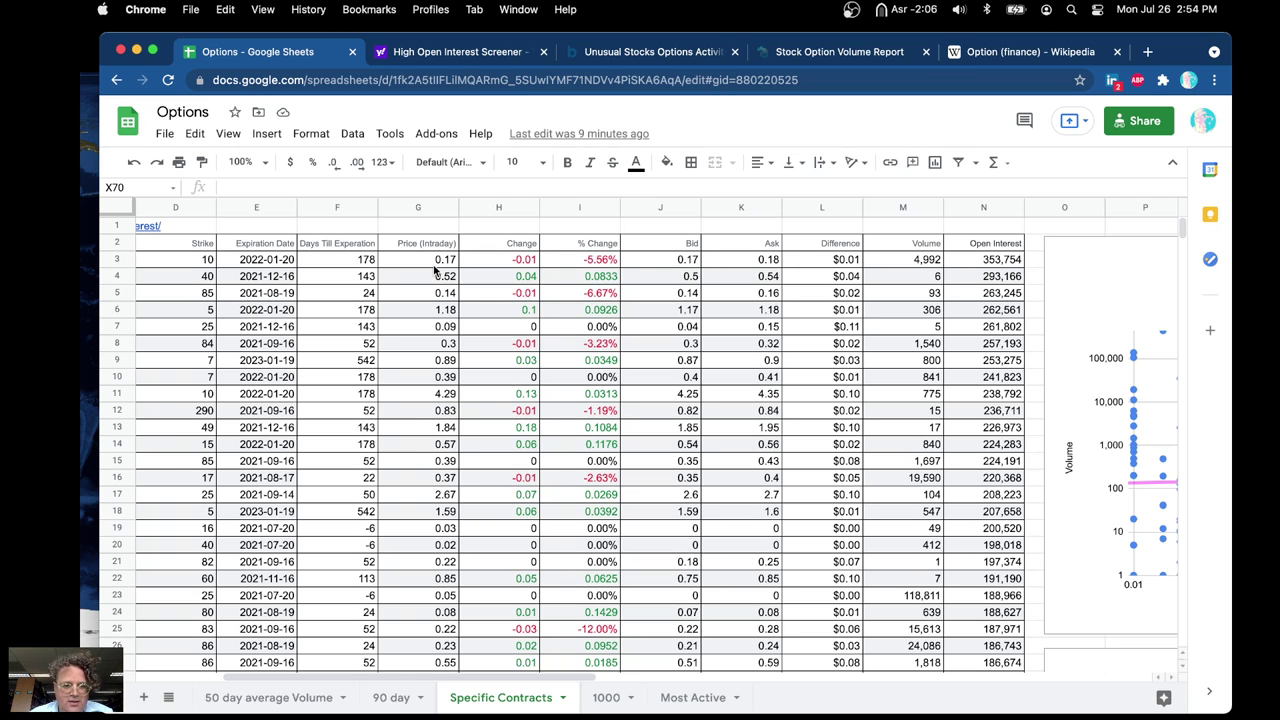
{"action": "scroll", "coordinate": [357, 281], "scroll_direction": "left", "scroll_amount": 3}
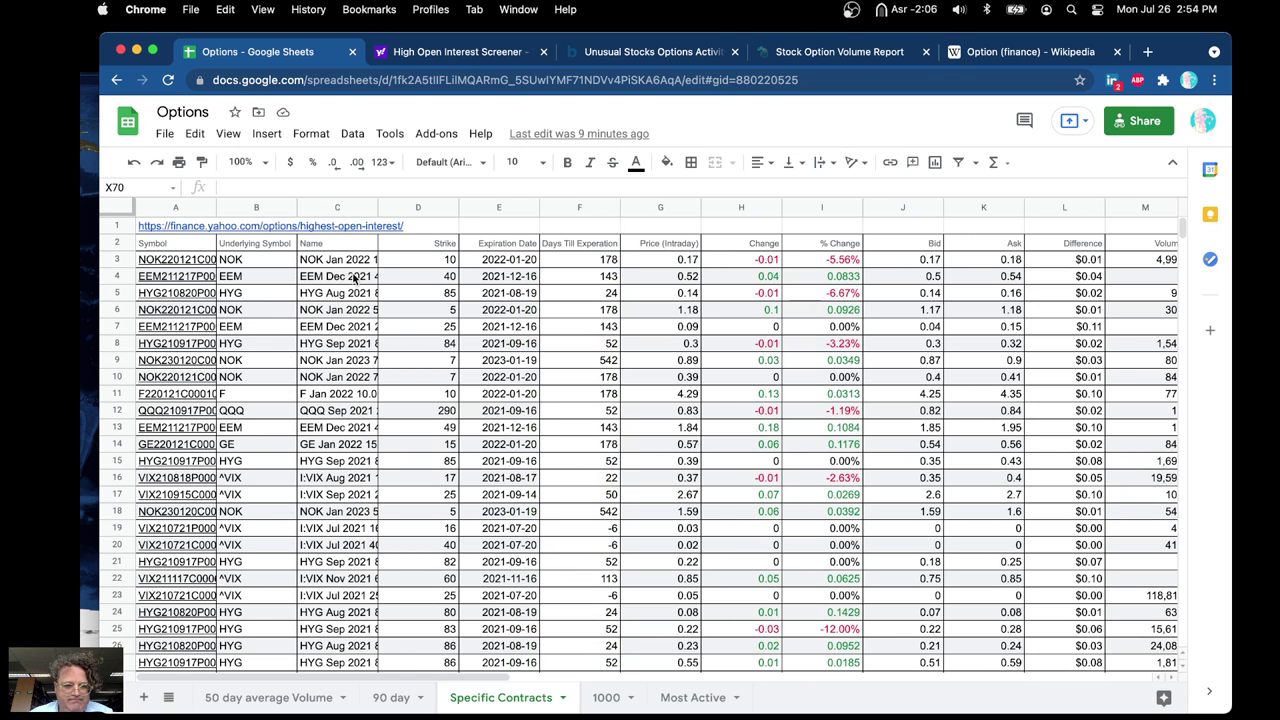
{"action": "left_click", "coordinate": [600, 264]}
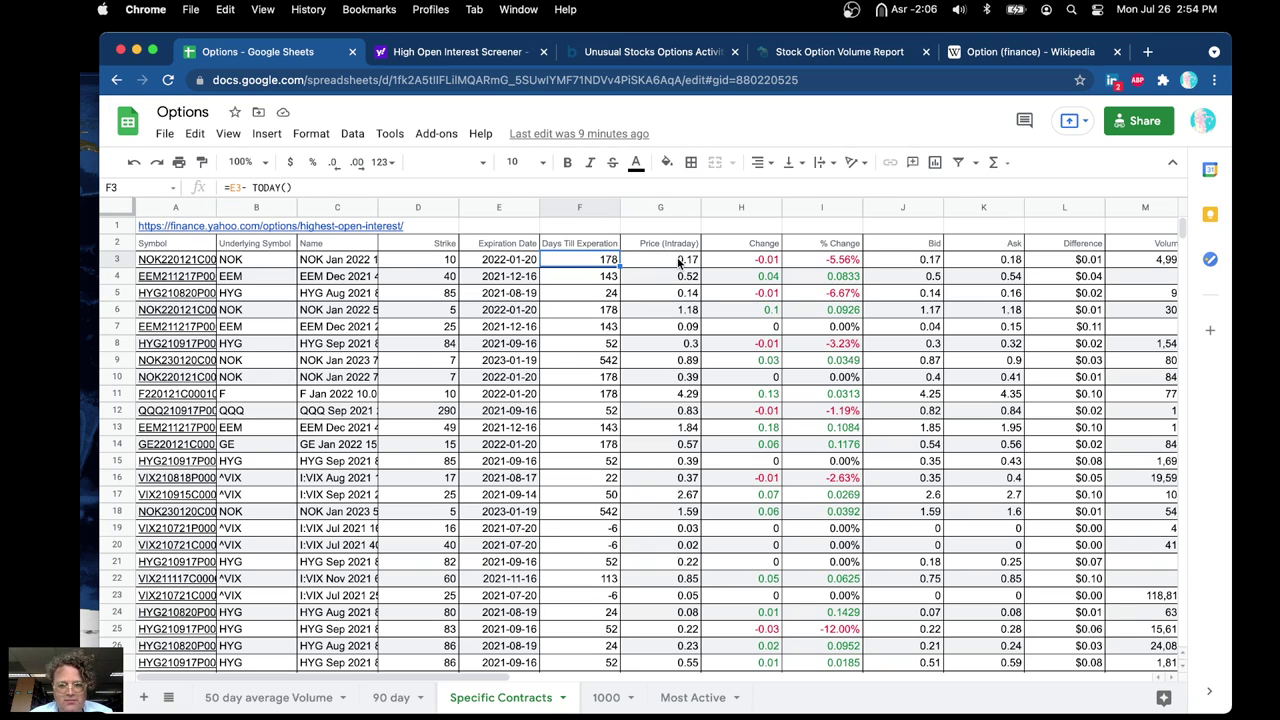
{"action": "left_click", "coordinate": [775, 266]}
{"action": "left_click", "coordinate": [830, 263]}
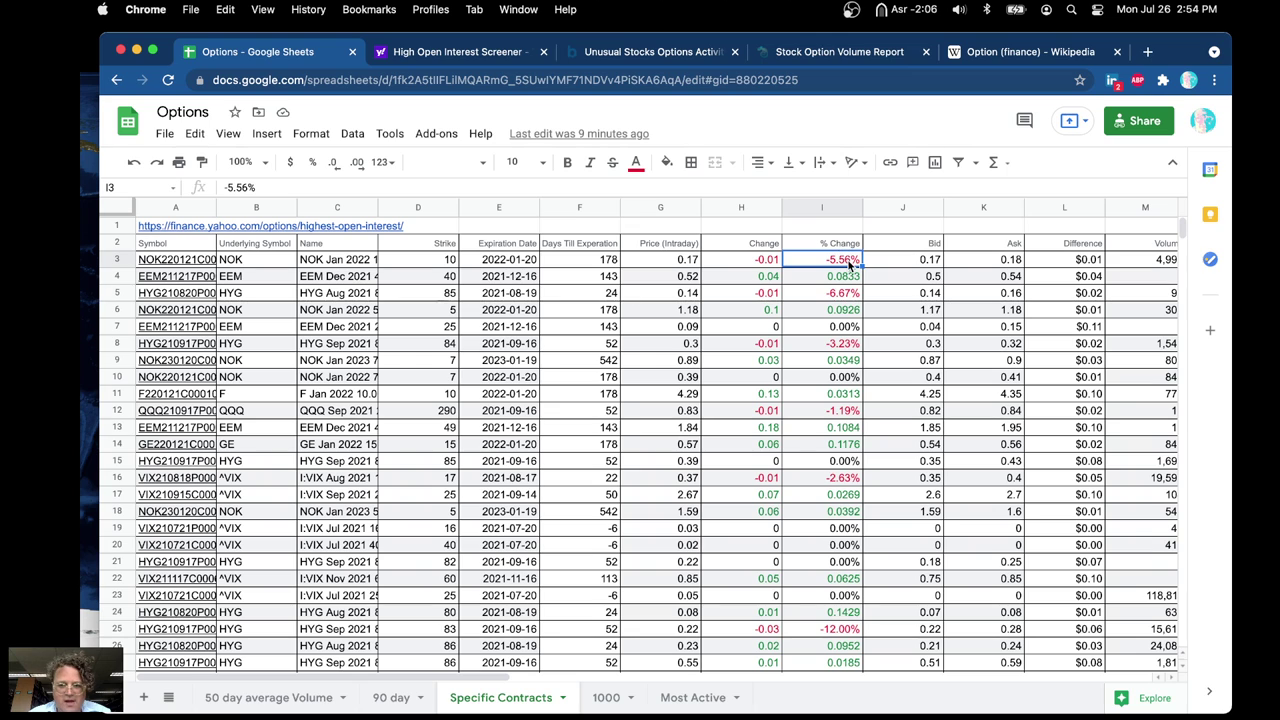
{"action": "scroll", "coordinate": [927, 263], "scroll_direction": "right", "scroll_amount": 2}
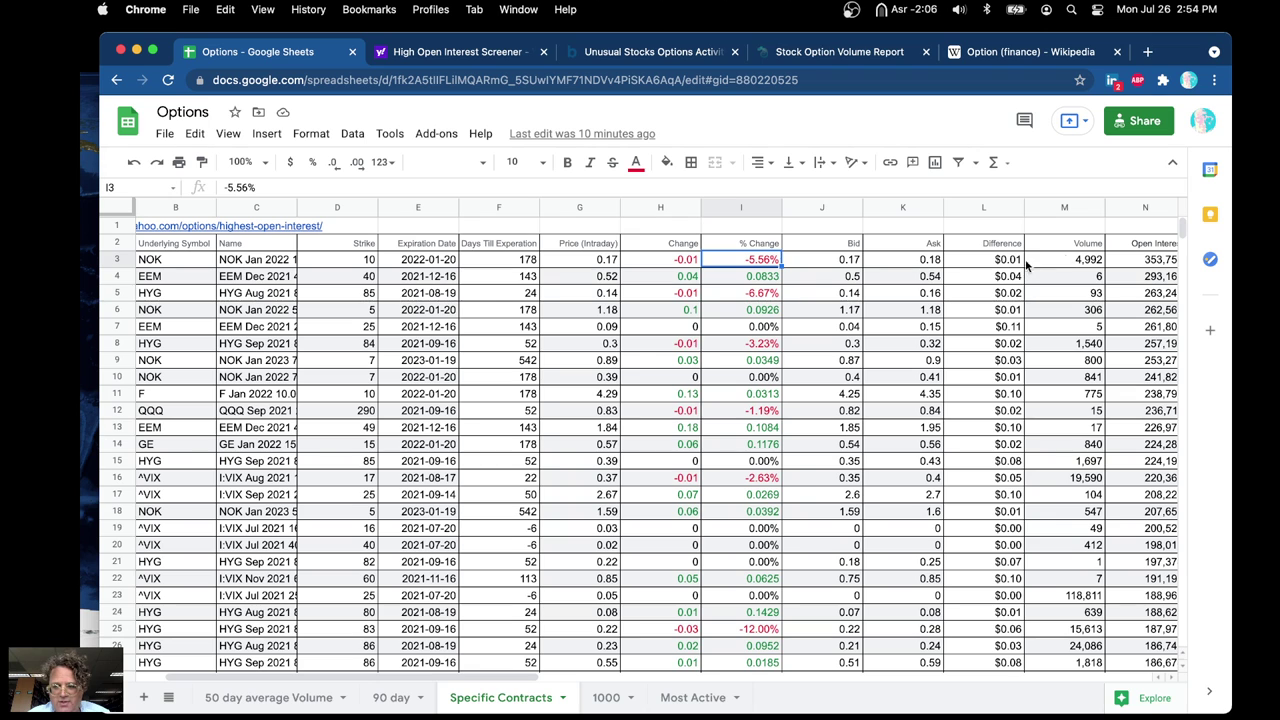
{"action": "scroll", "coordinate": [1075, 258], "scroll_direction": "right", "scroll_amount": 3}
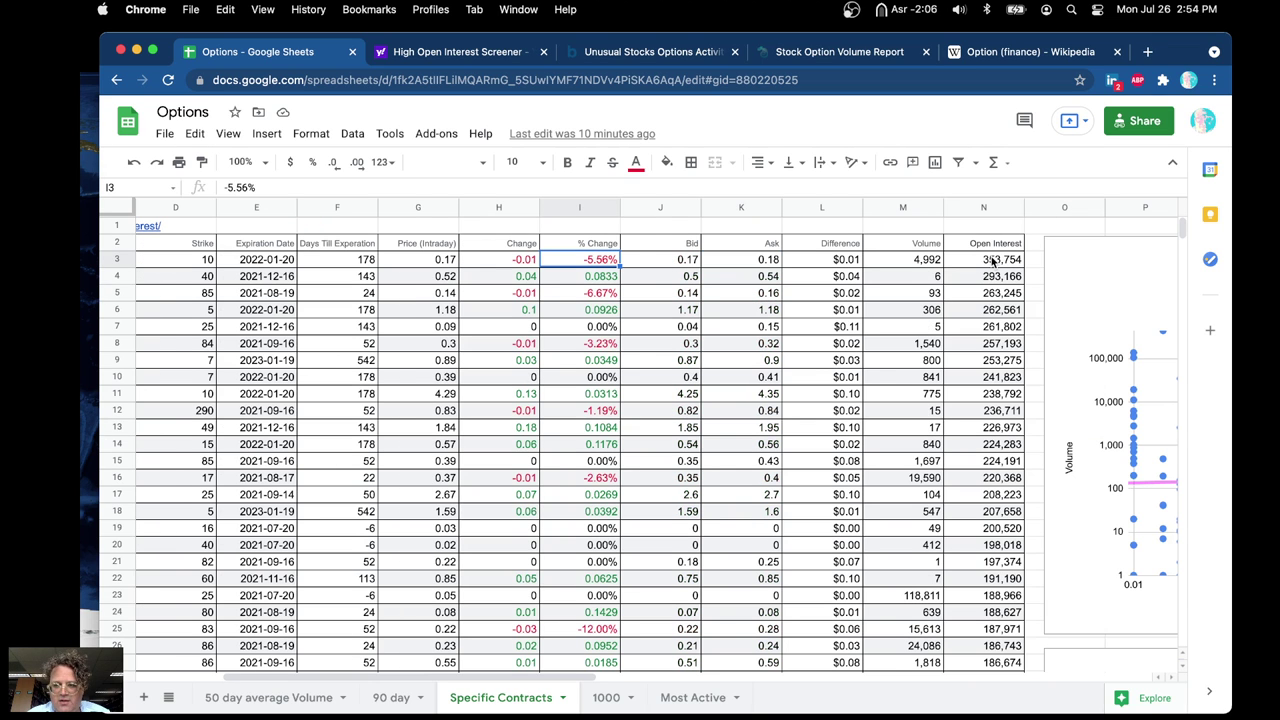
{"action": "scroll", "coordinate": [992, 262], "scroll_direction": "right", "scroll_amount": 5}
{"action": "scroll", "coordinate": [992, 262], "scroll_direction": "right", "scroll_amount": 4}
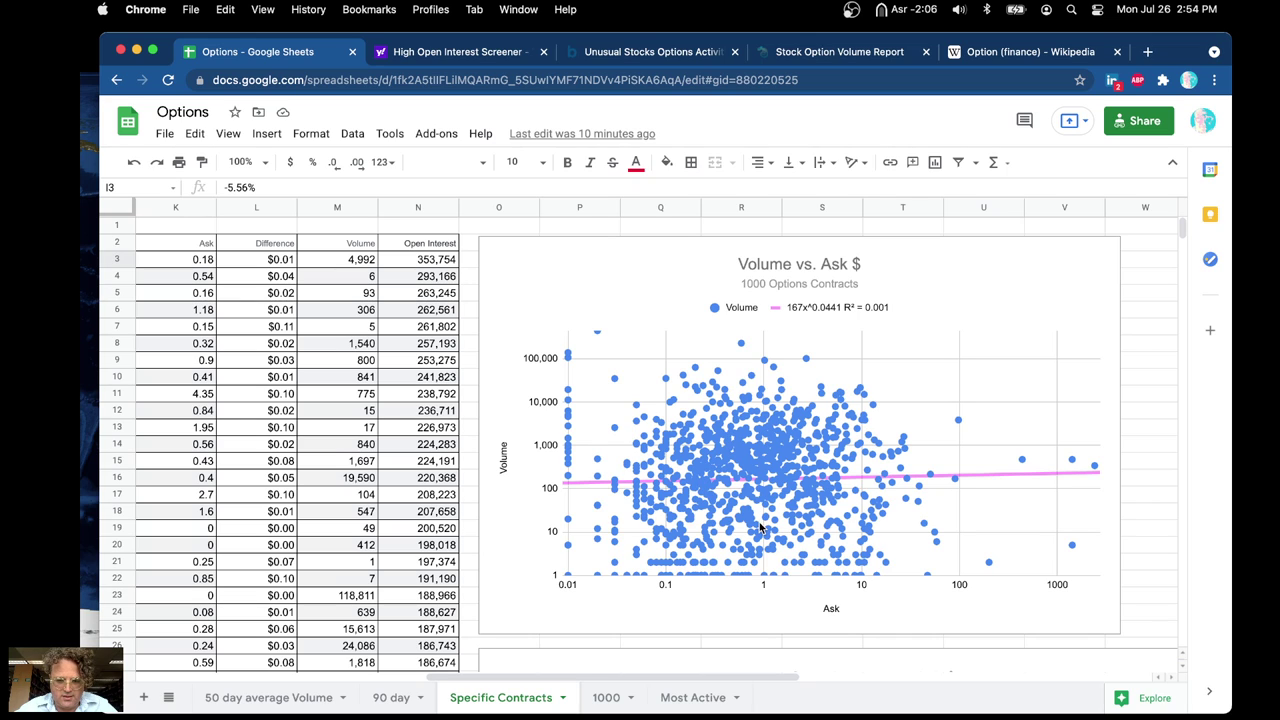
{"action": "left_click", "coordinate": [763, 454]}
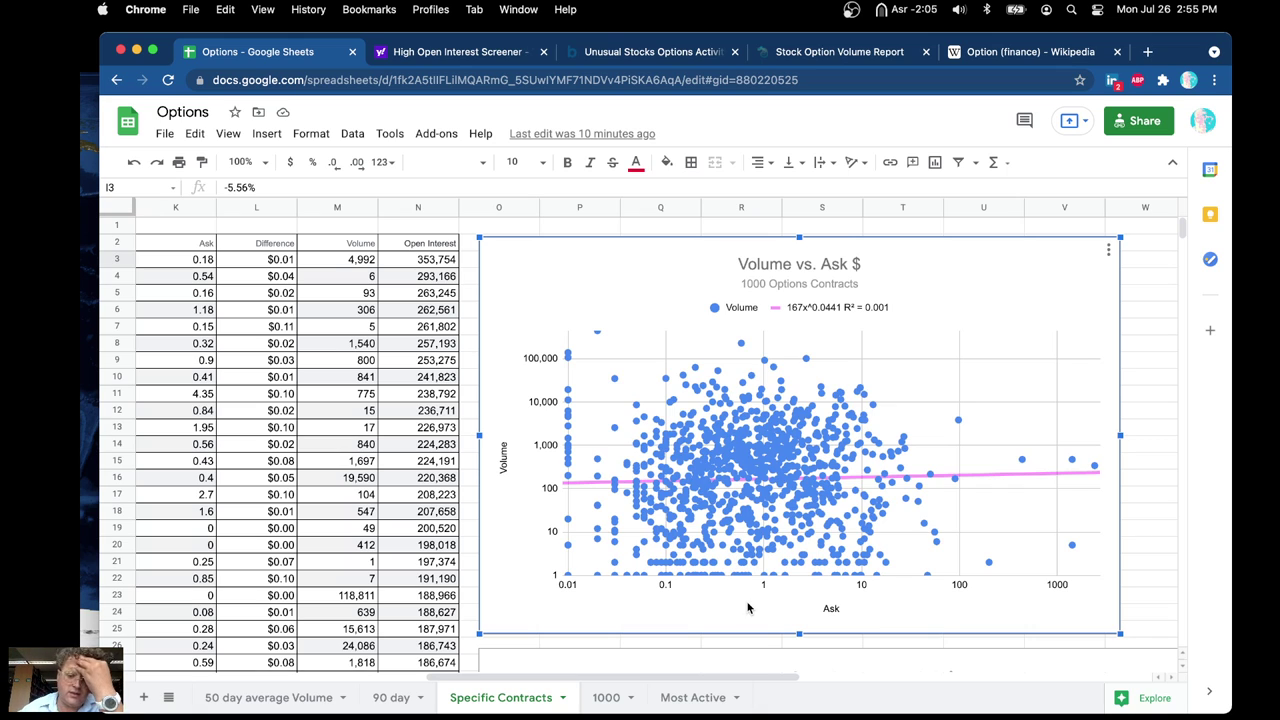
{"action": "mouse_move", "coordinate": [745, 453]}
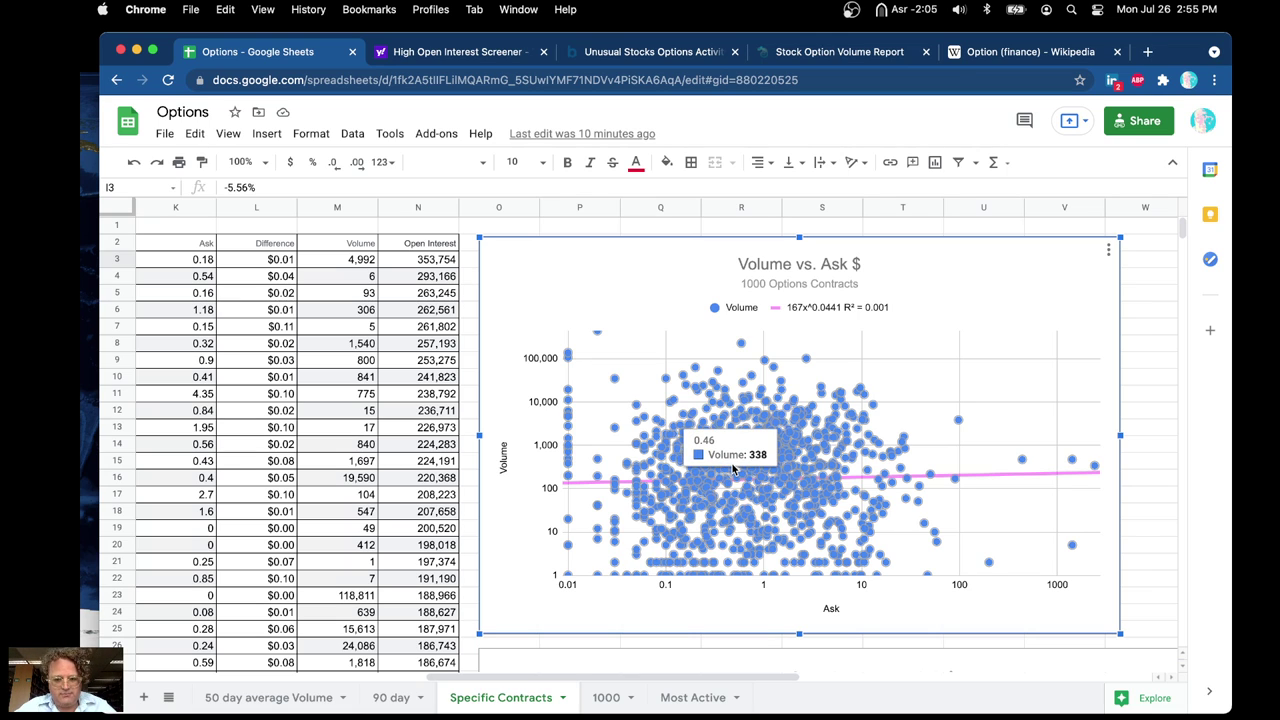
{"action": "mouse_move", "coordinate": [736, 430]}
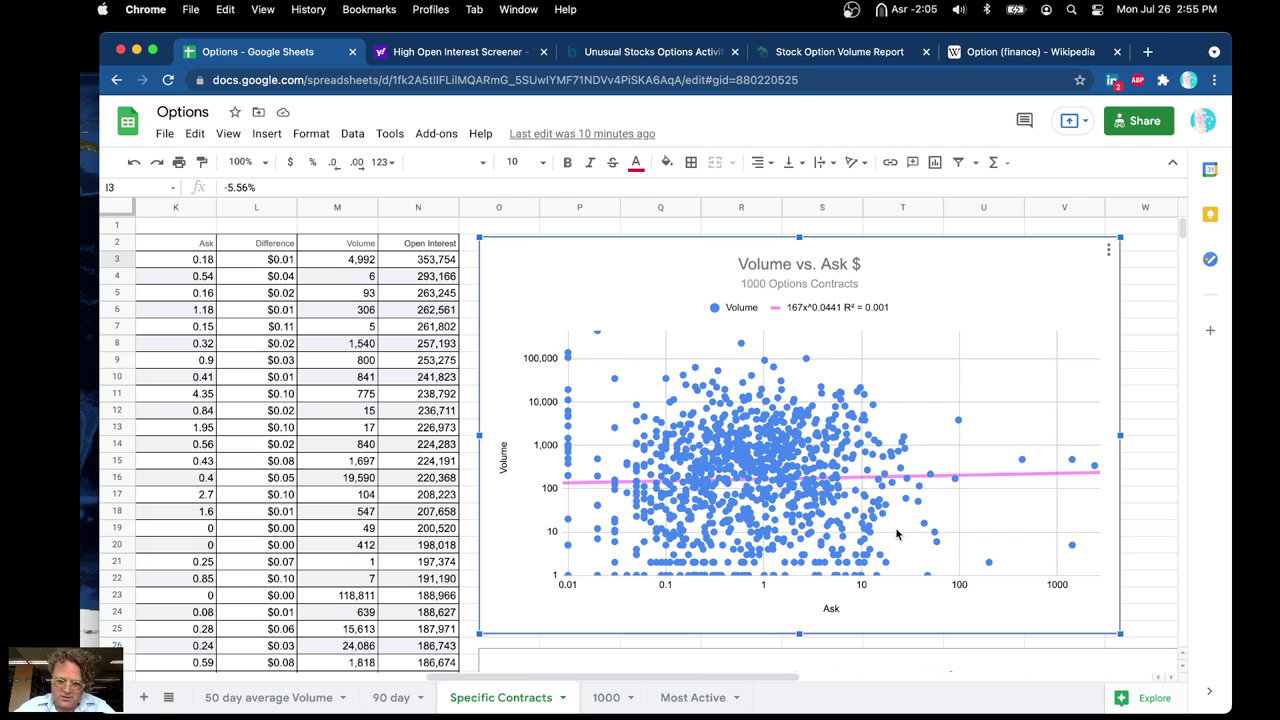
{"action": "mouse_move", "coordinate": [840, 533]}
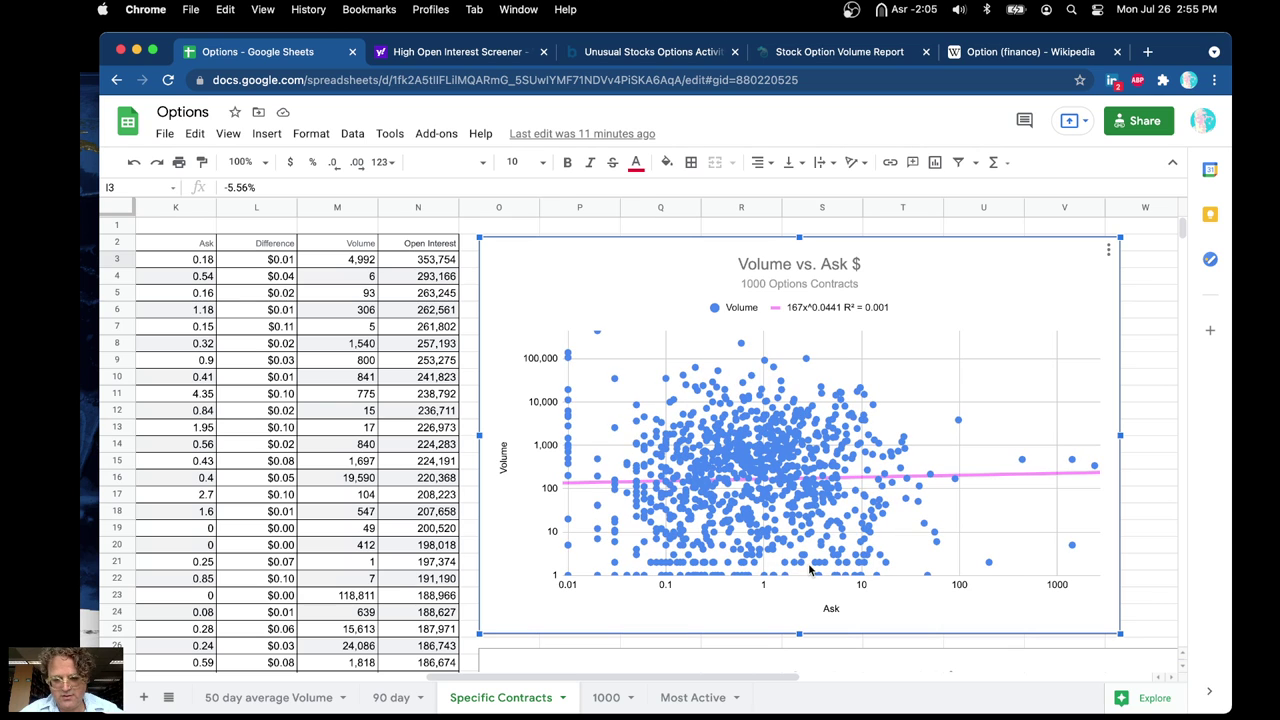
Scroll the Specific Contracts sheet down to the Open Interest vs. Ask $ scatter chart.
{"action": "scroll", "coordinate": [1133, 460], "scroll_direction": "down", "scroll_amount": 3}
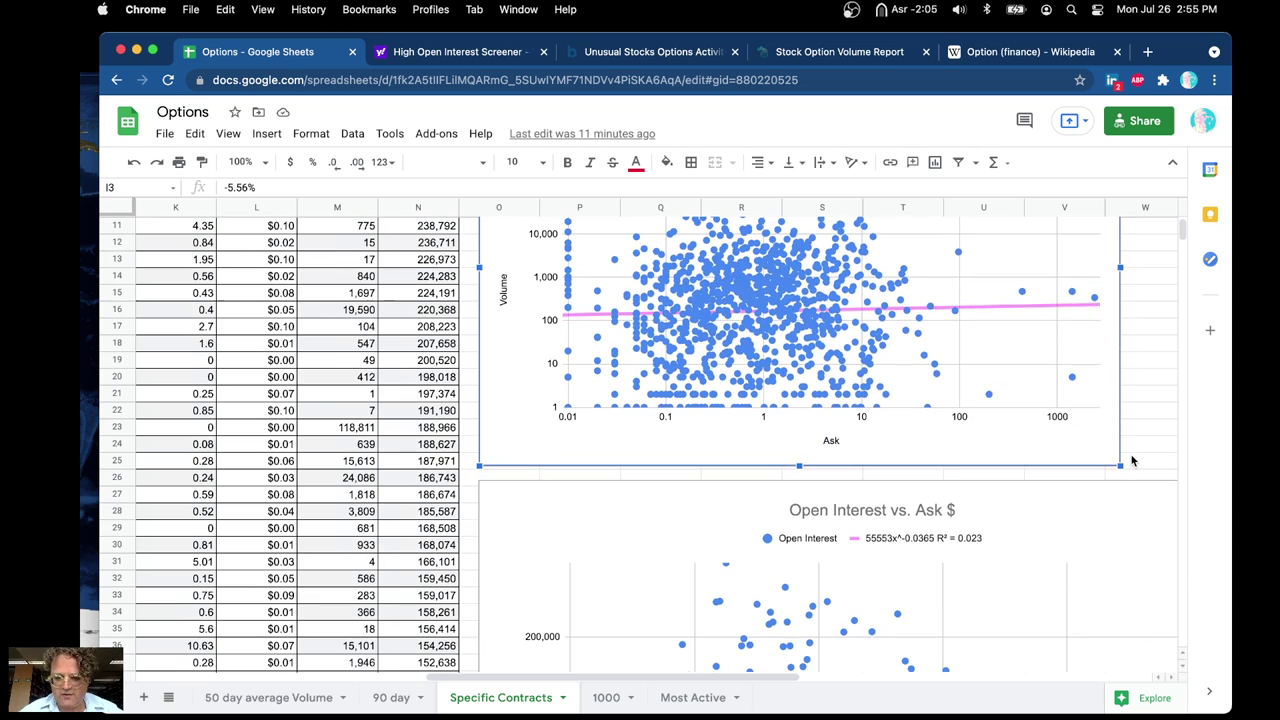
{"action": "scroll", "coordinate": [1133, 460], "scroll_direction": "down", "scroll_amount": 5}
{"action": "scroll", "coordinate": [1133, 460], "scroll_direction": "right", "scroll_amount": 1}
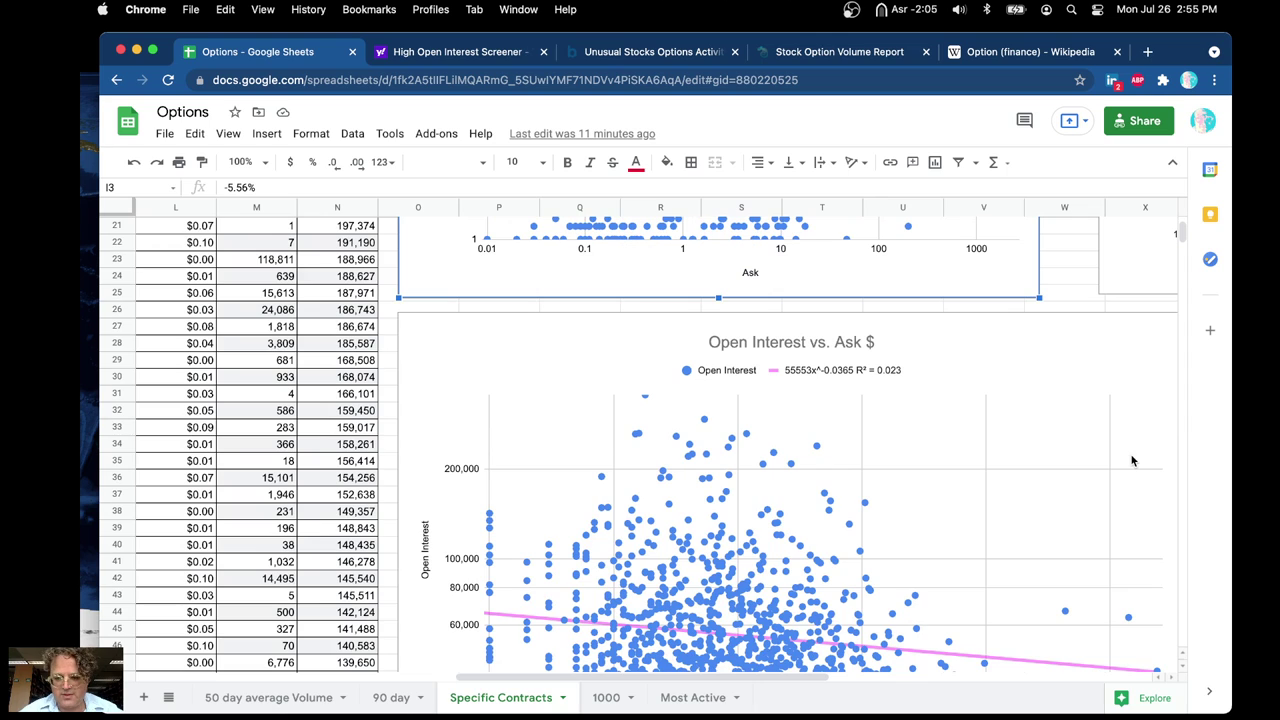
{"action": "scroll", "coordinate": [998, 439], "scroll_direction": "down", "scroll_amount": 5}
{"action": "scroll", "coordinate": [998, 439], "scroll_direction": "up", "scroll_amount": 3}
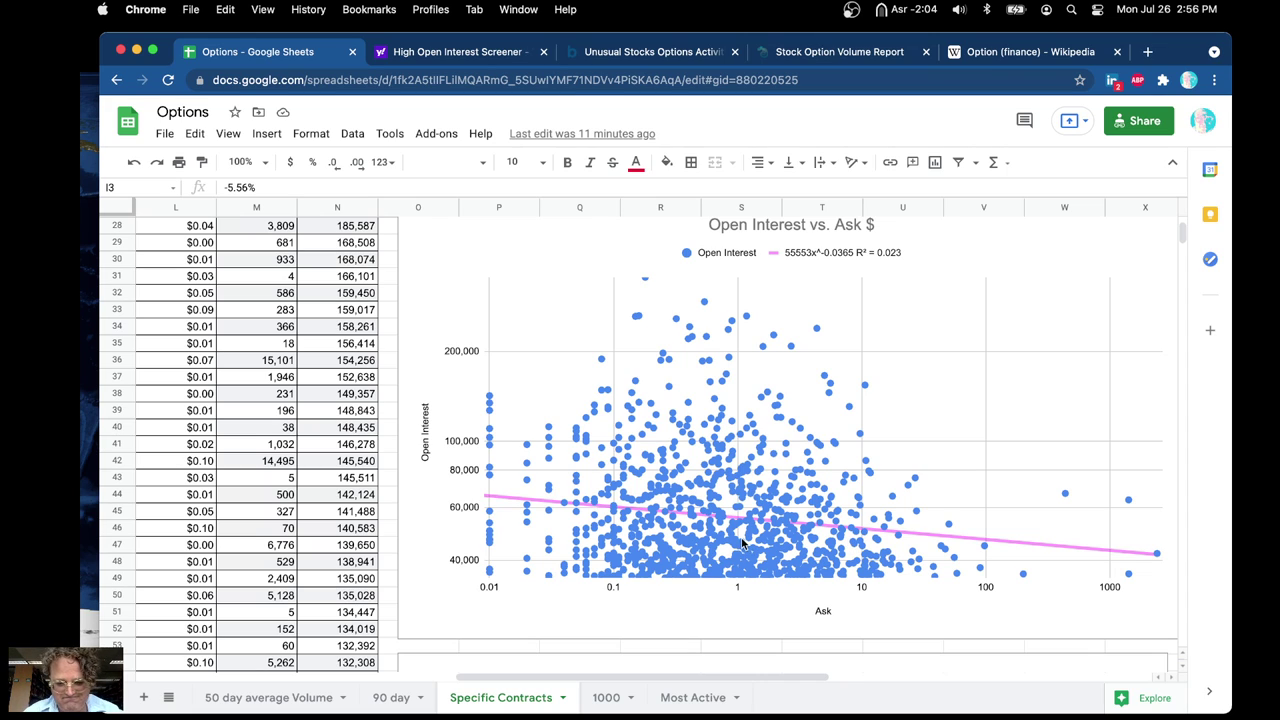
{"action": "scroll", "coordinate": [755, 400], "scroll_direction": "up", "scroll_amount": 2}
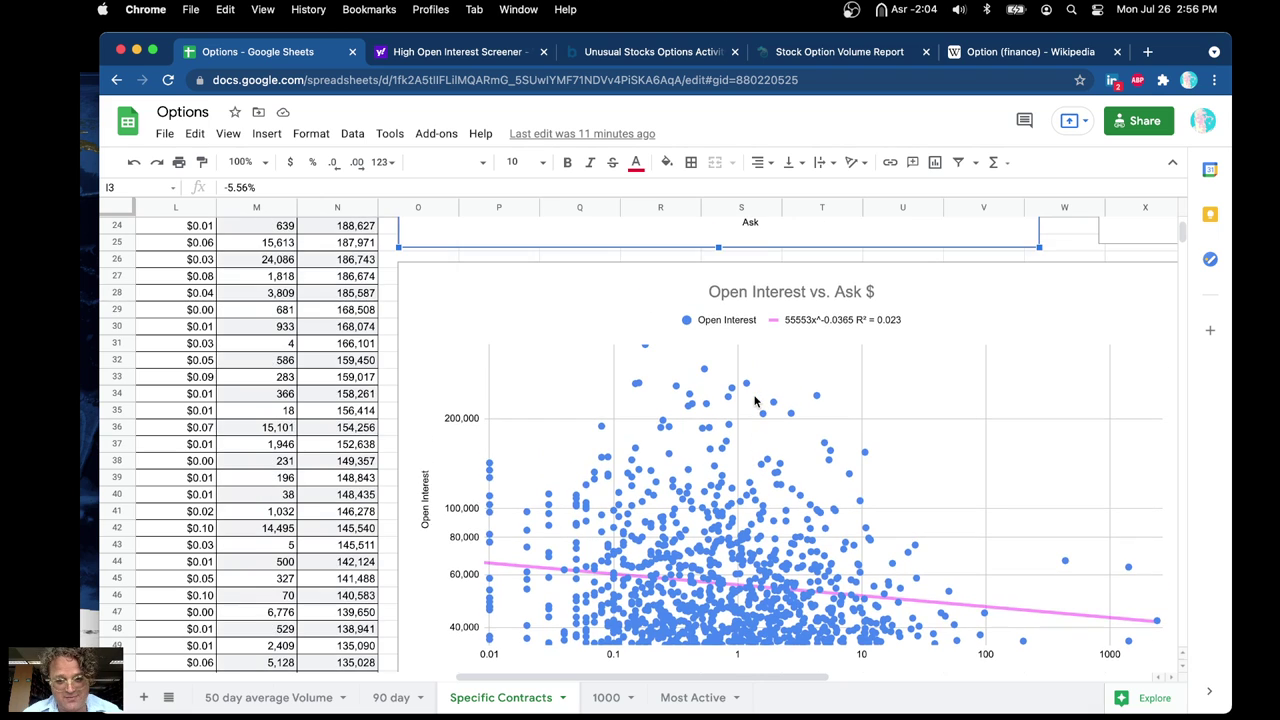
{"action": "scroll", "coordinate": [755, 400], "scroll_direction": "down", "scroll_amount": 2}
{"action": "scroll", "coordinate": [755, 400], "scroll_direction": "up", "scroll_amount": 1}
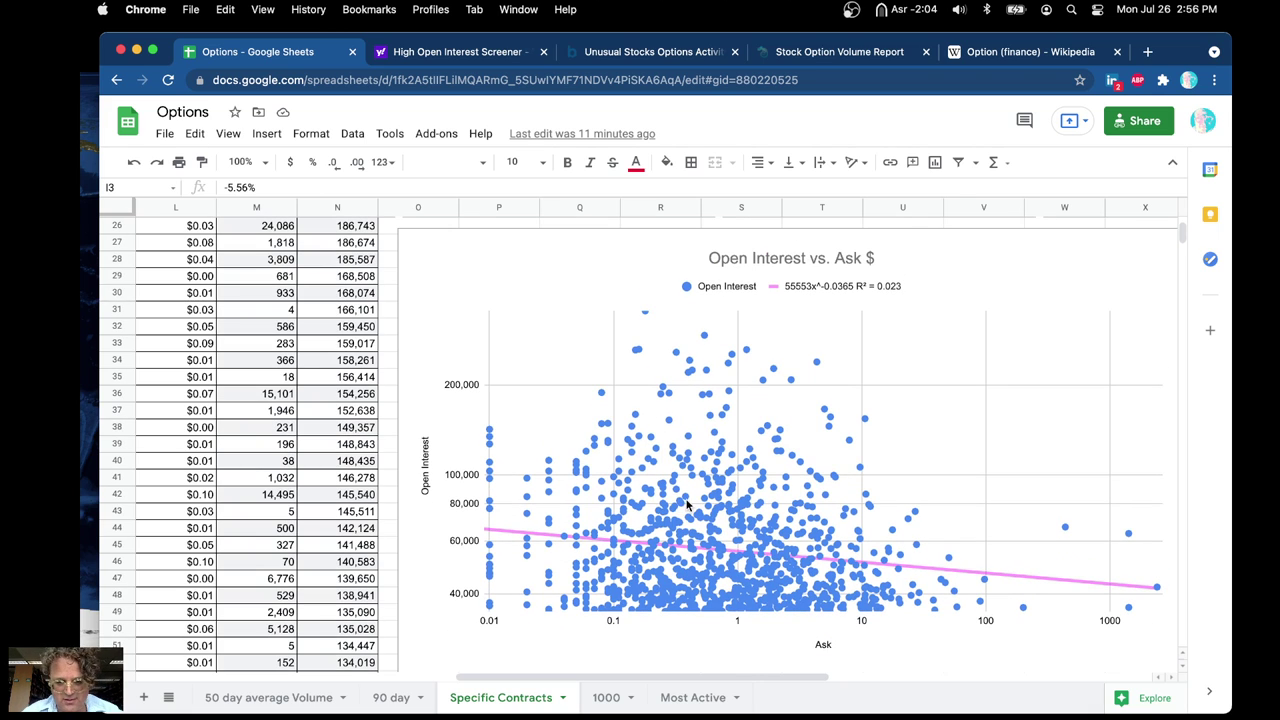
Select the Open Interest vs. Ask $ chart and read several data point values.
{"action": "left_click", "coordinate": [688, 375]}
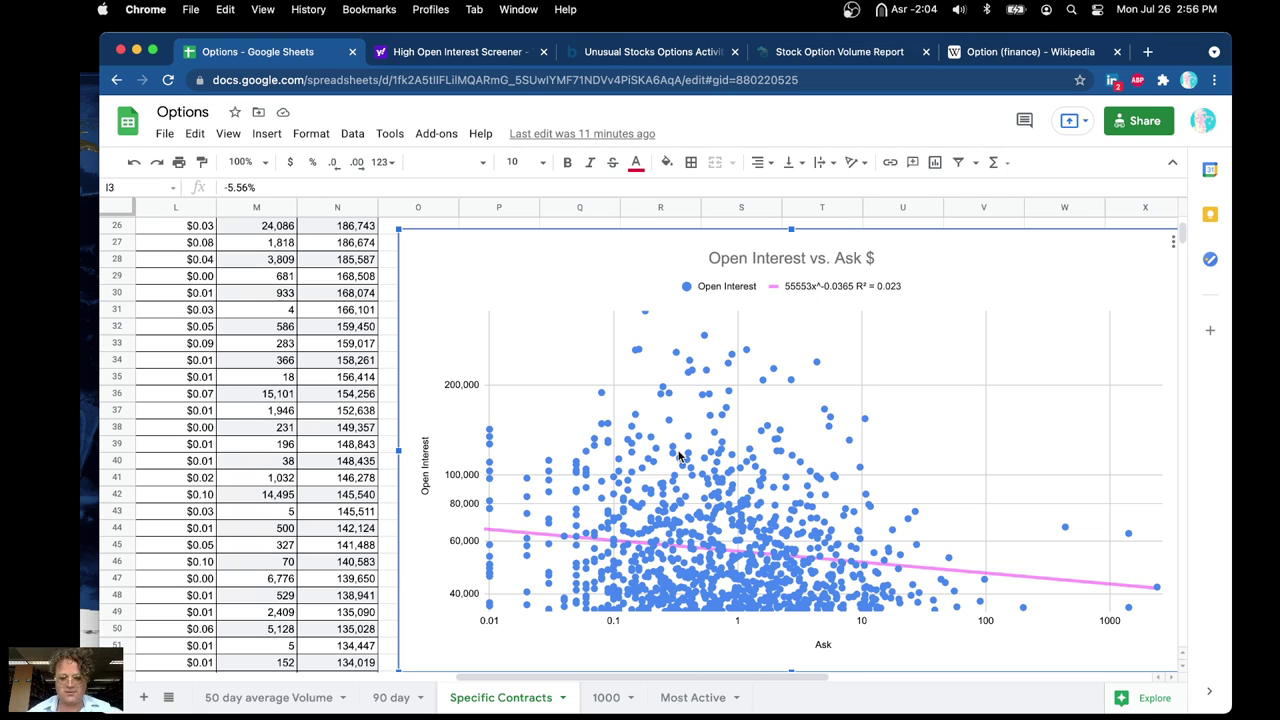
{"action": "mouse_move", "coordinate": [688, 493]}
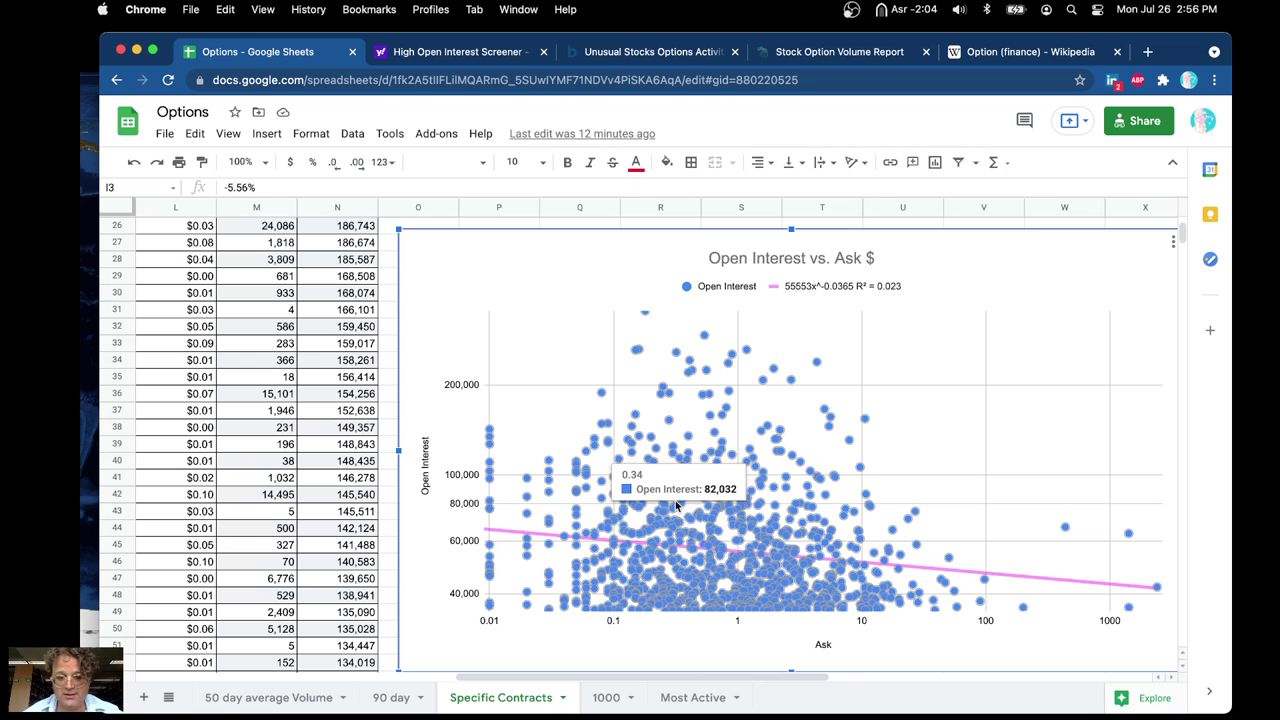
{"action": "mouse_move", "coordinate": [685, 470]}
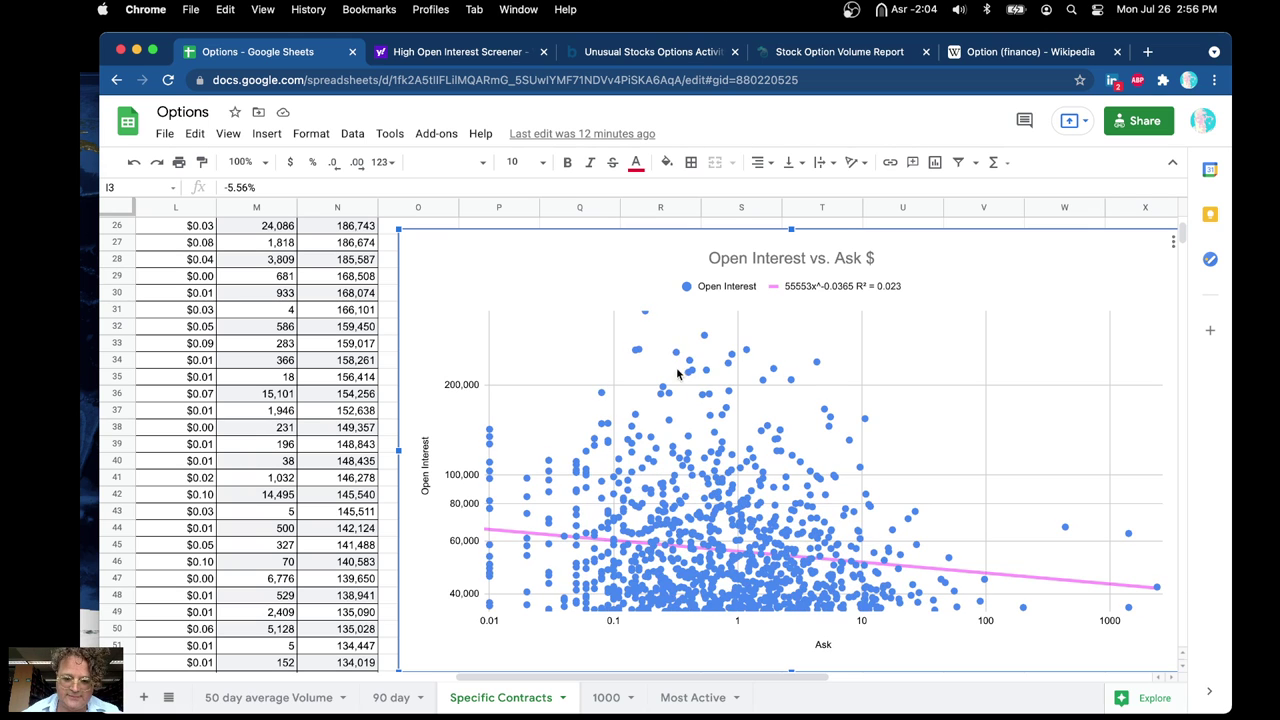
{"action": "mouse_move", "coordinate": [684, 577]}
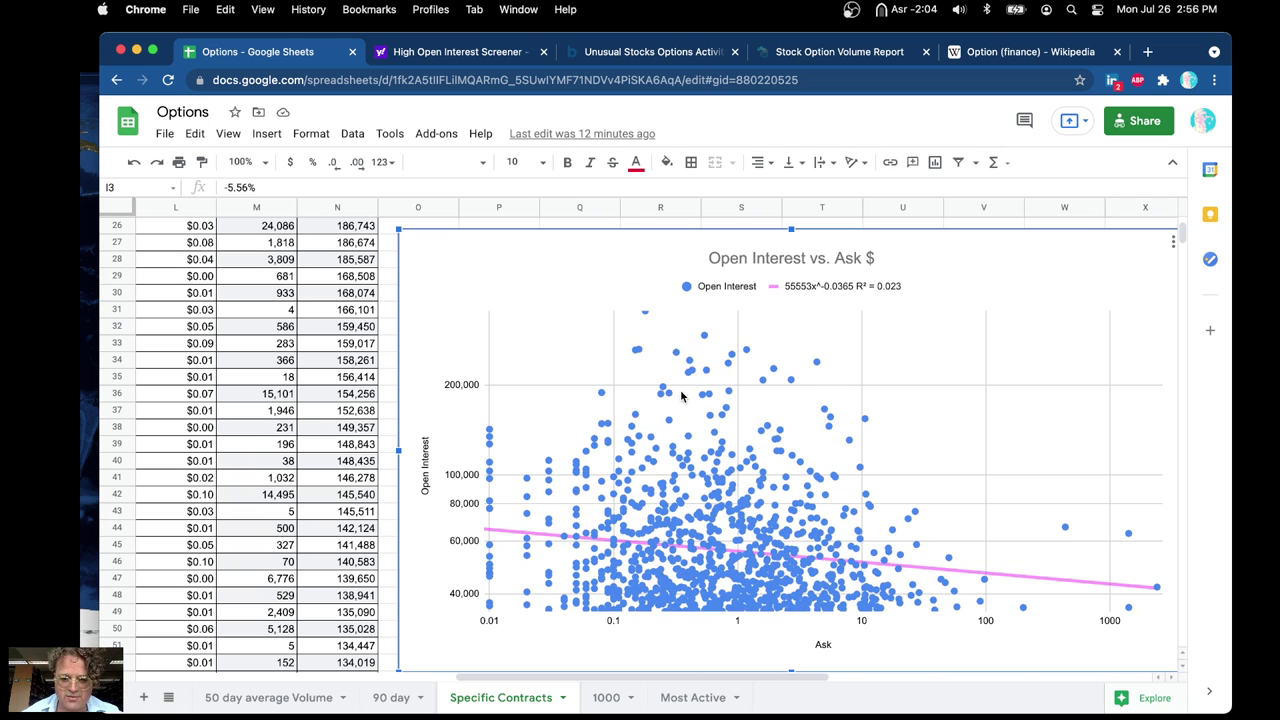
{"action": "mouse_move", "coordinate": [679, 355]}
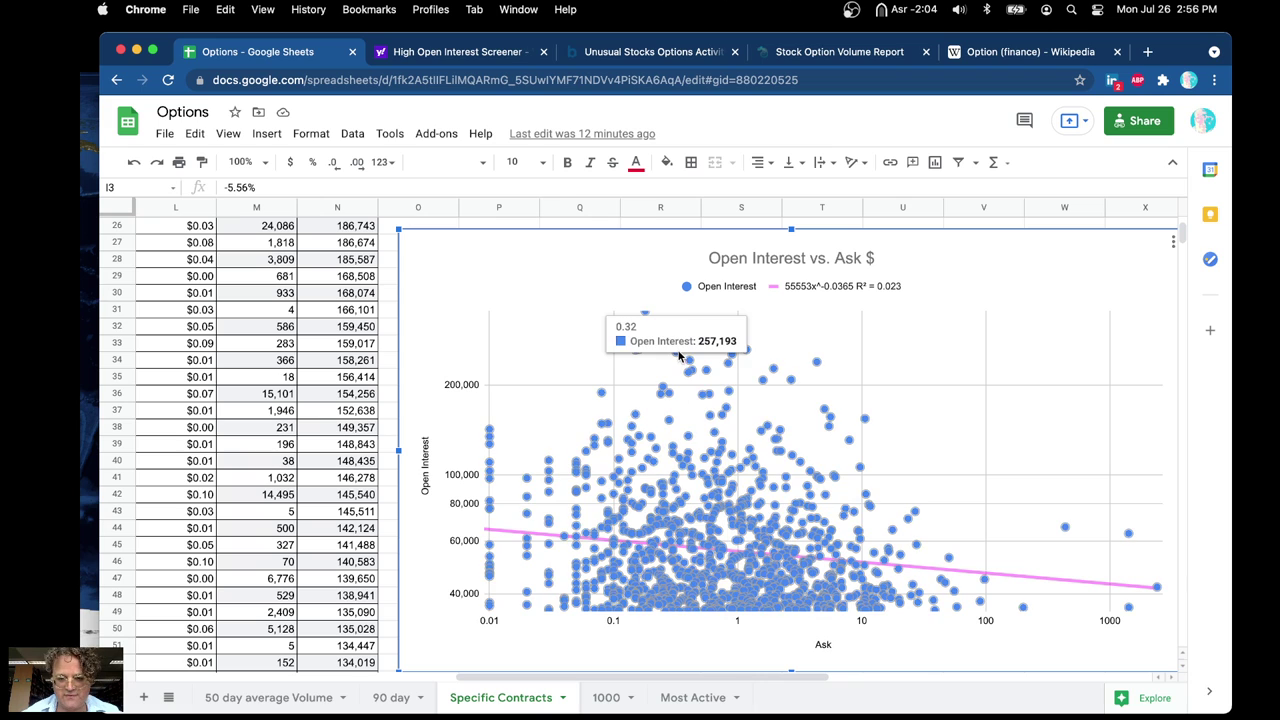
Deselect the open interest chart, then scroll to and select the Volume vs. (Ask to Bid) Difference chart.
{"action": "left_click", "coordinate": [975, 226]}
{"action": "scroll", "coordinate": [975, 226], "scroll_direction": "down", "scroll_amount": 8}
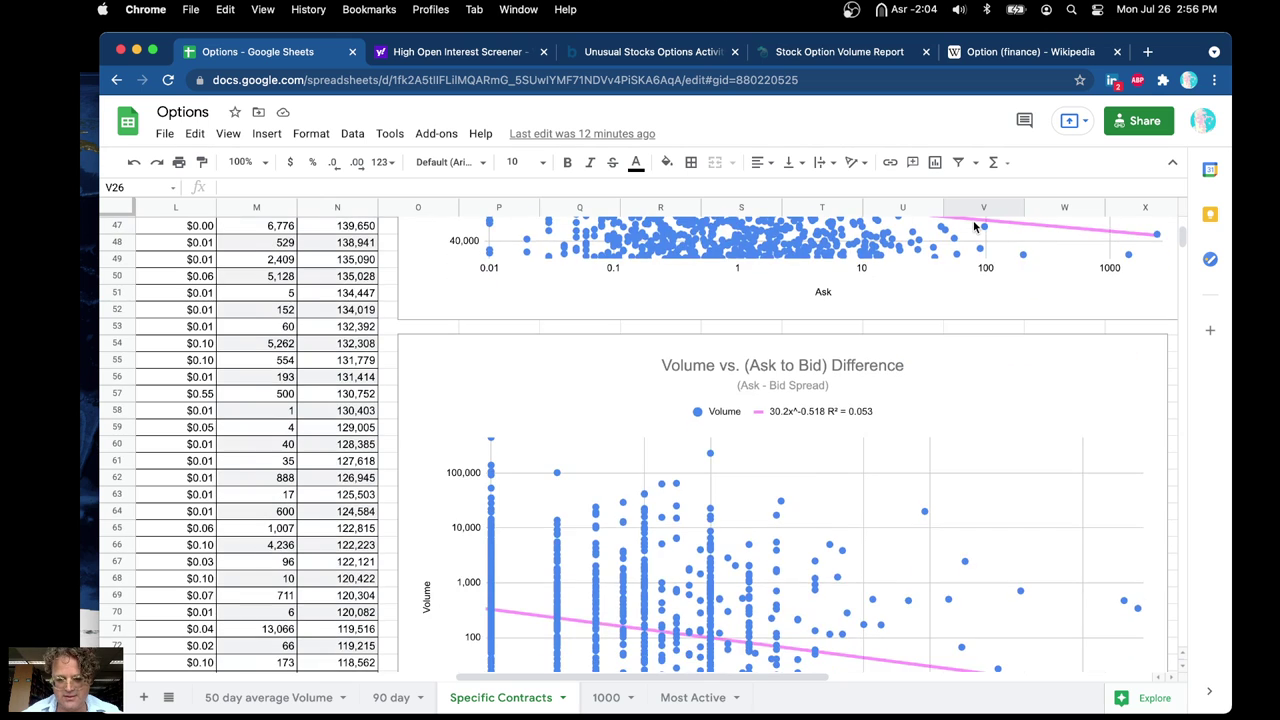
{"action": "scroll", "coordinate": [975, 226], "scroll_direction": "down", "scroll_amount": 2}
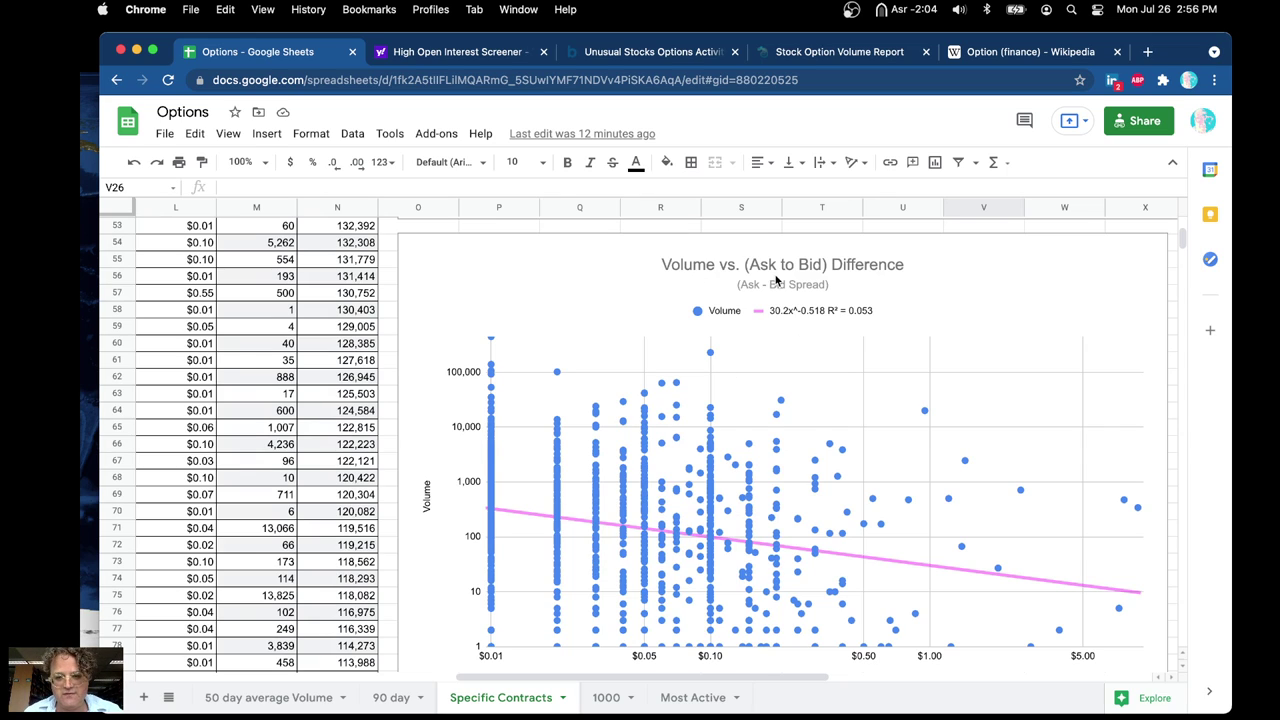
{"action": "scroll", "coordinate": [797, 332], "scroll_direction": "down", "scroll_amount": 1}
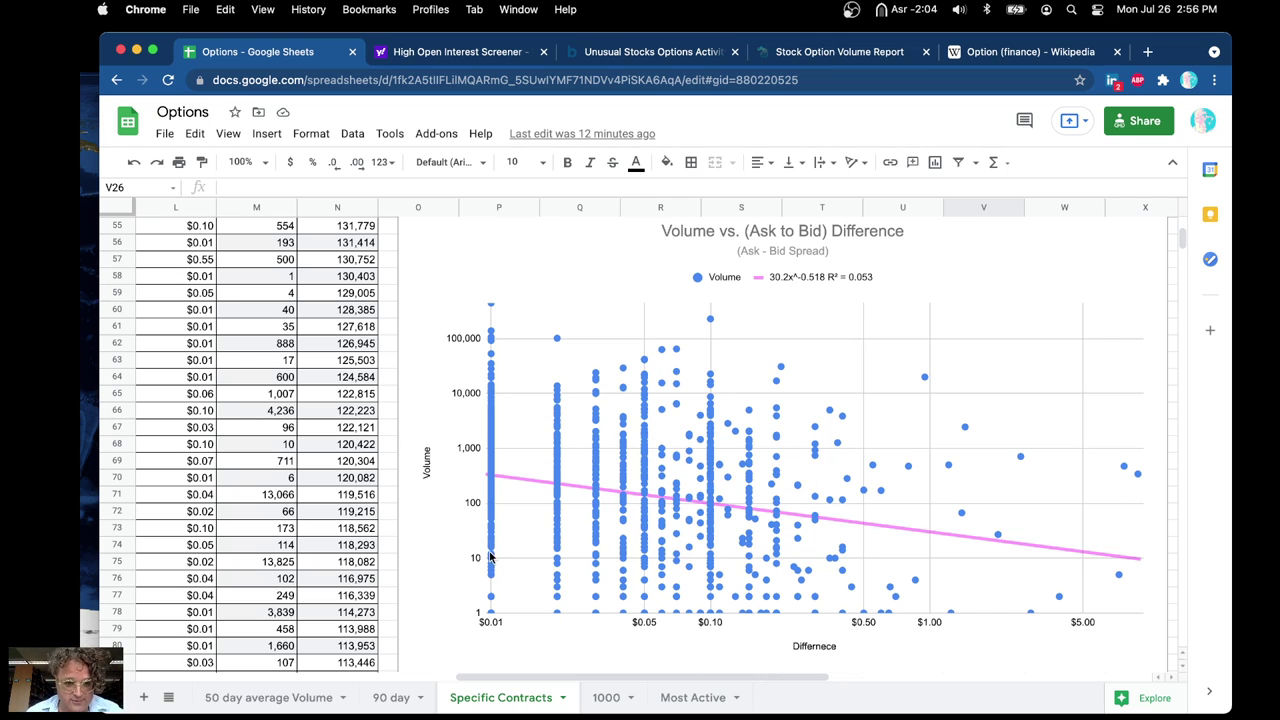
{"action": "left_click", "coordinate": [492, 478]}
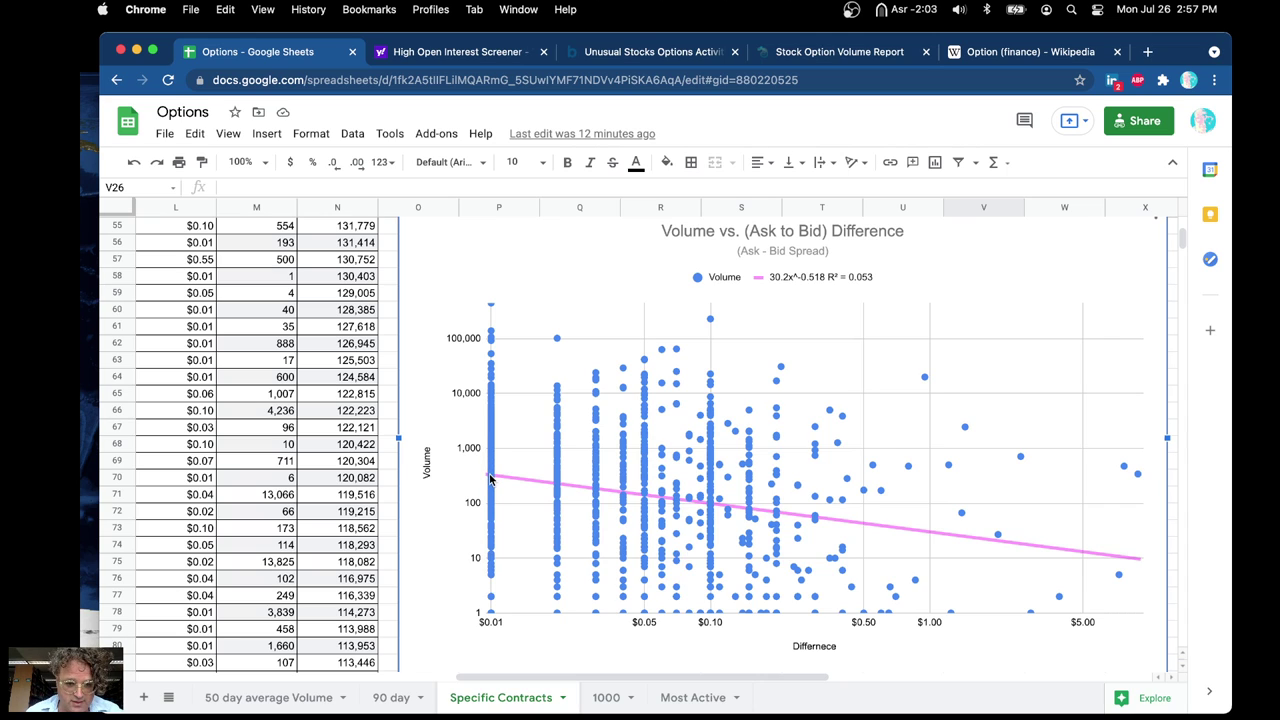
{"action": "left_click", "coordinate": [492, 478]}
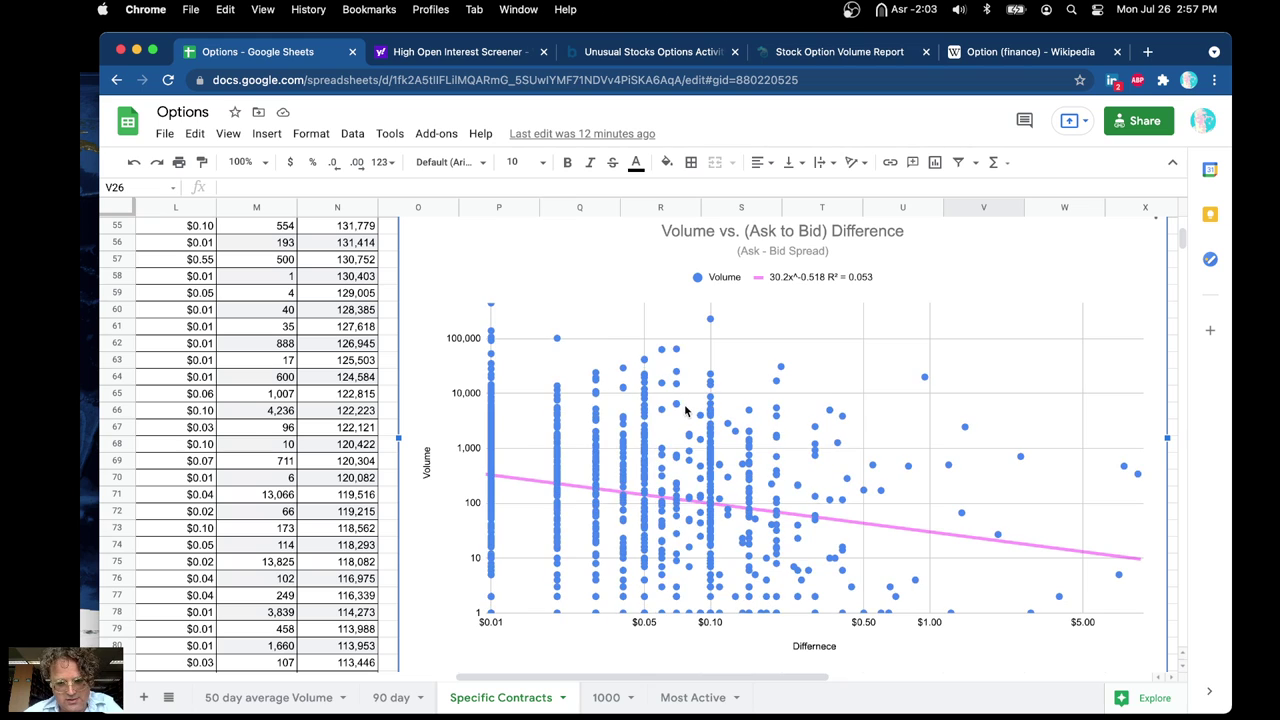
Try a polynomial trendline at degrees 6 and 4, then remove the trendline.
{"action": "double_click", "coordinate": [872, 527]}
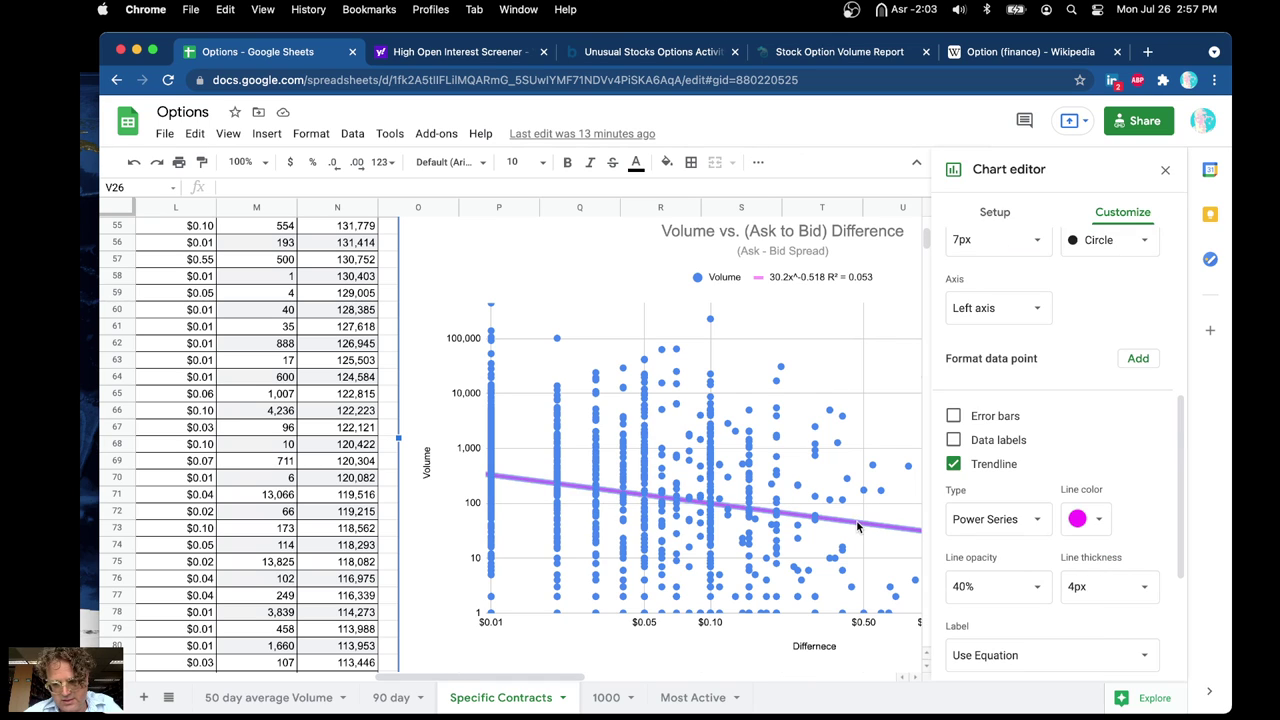
{"action": "left_click", "coordinate": [1033, 521]}
{"action": "left_click", "coordinate": [1004, 464]}
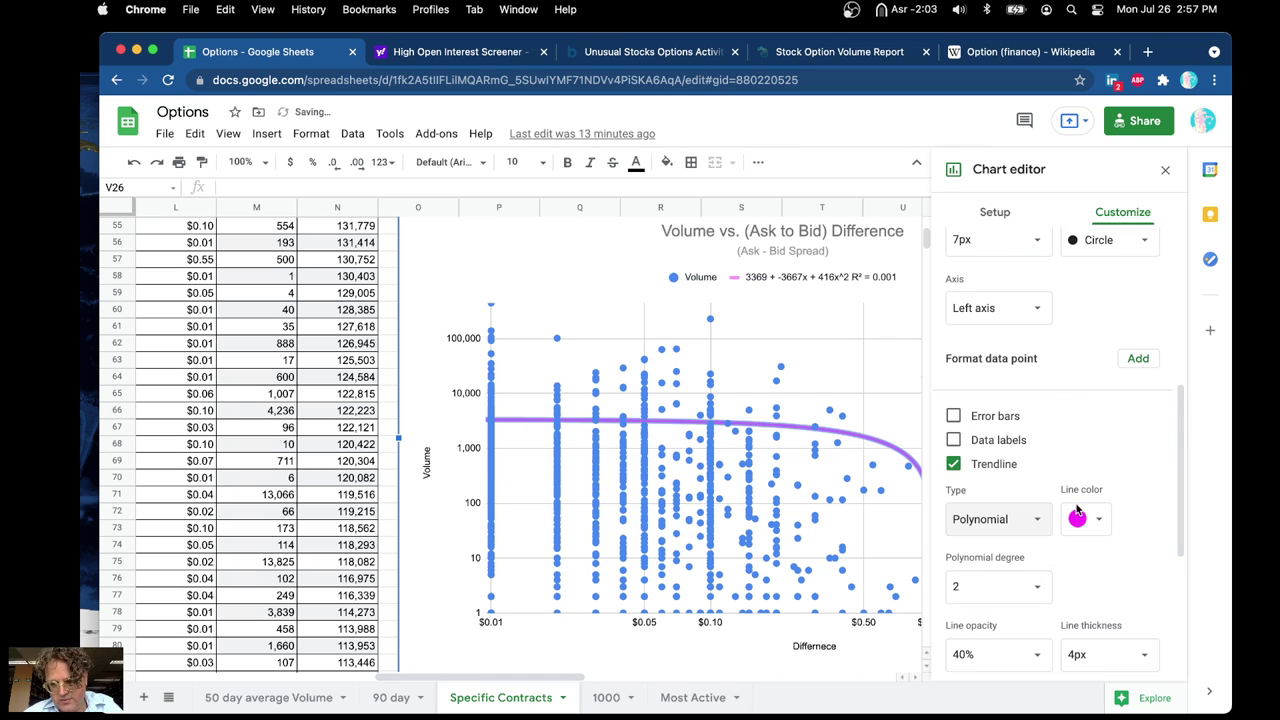
{"action": "left_click", "coordinate": [1027, 586]}
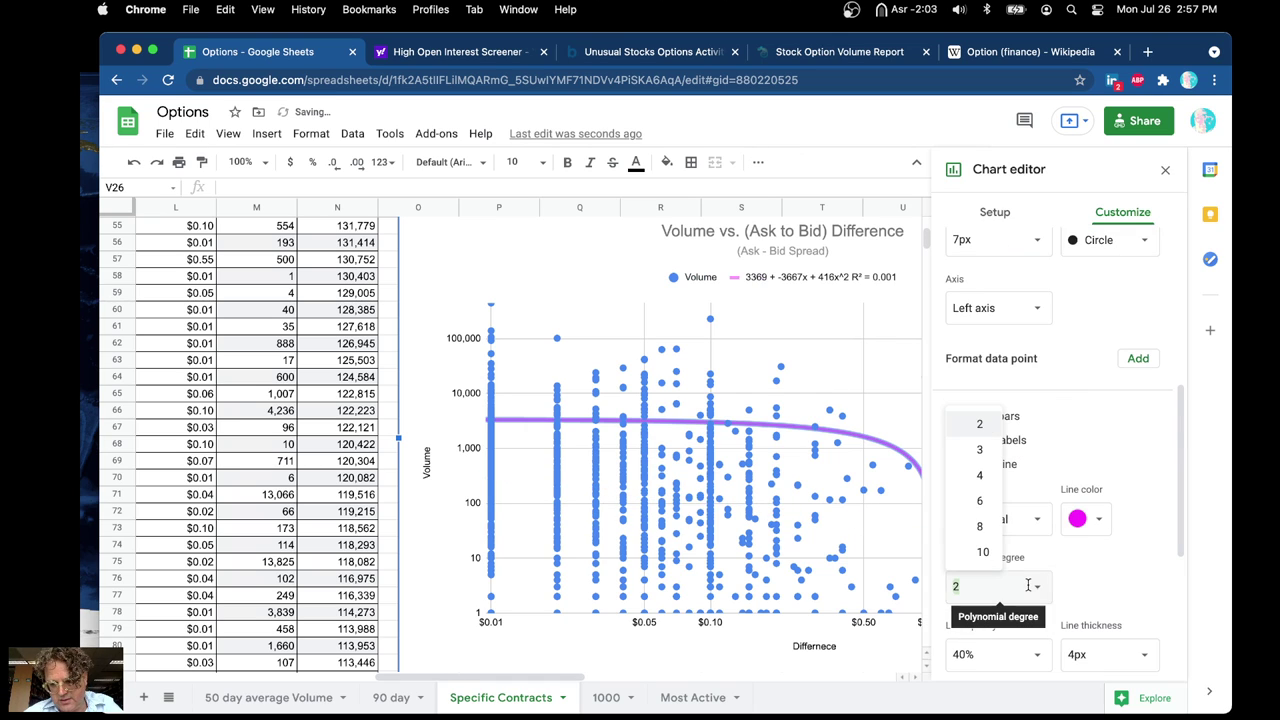
{"action": "left_click", "coordinate": [990, 502]}
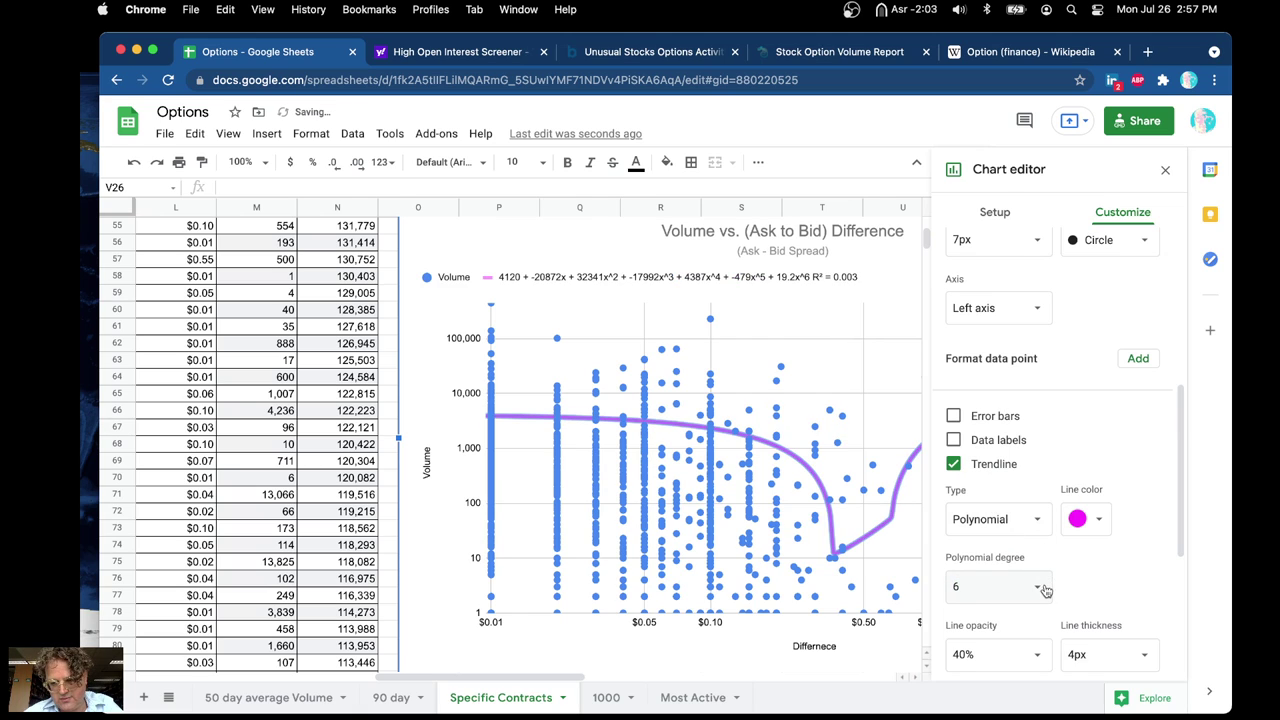
{"action": "left_click", "coordinate": [1041, 587]}
{"action": "left_click", "coordinate": [985, 478]}
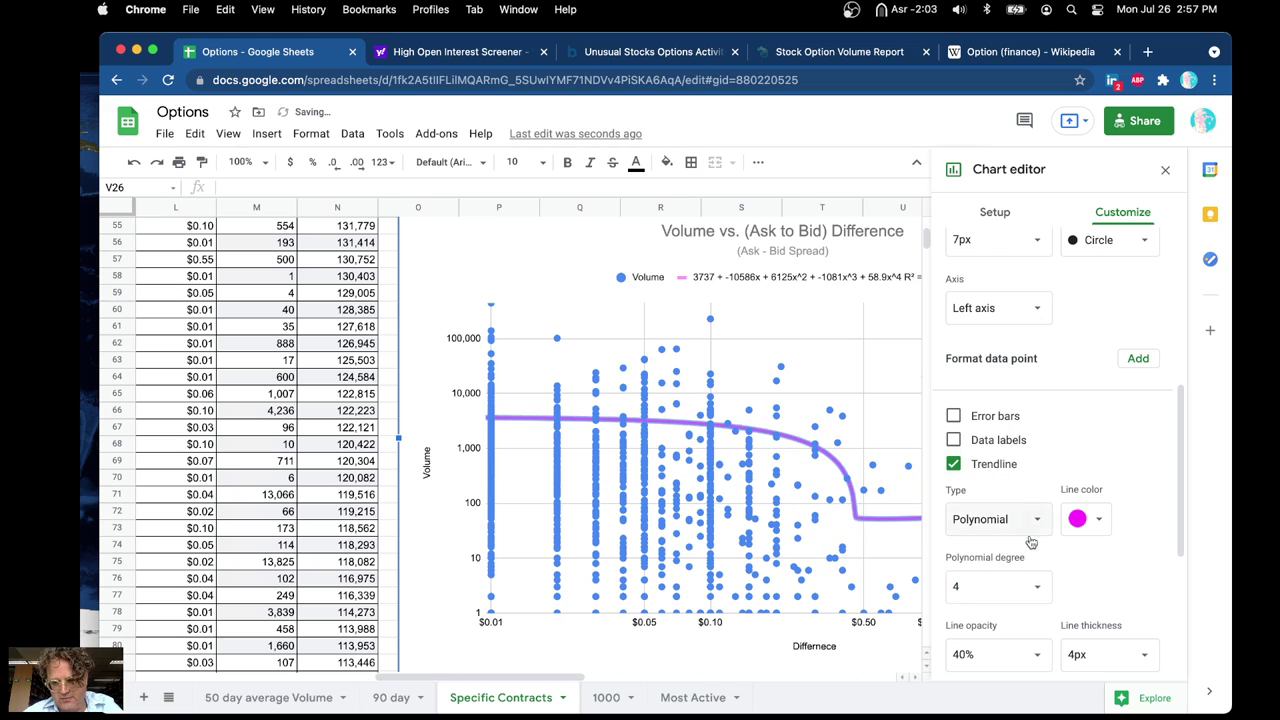
{"action": "left_click", "coordinate": [1043, 587]}
{"action": "left_click", "coordinate": [1080, 460]}
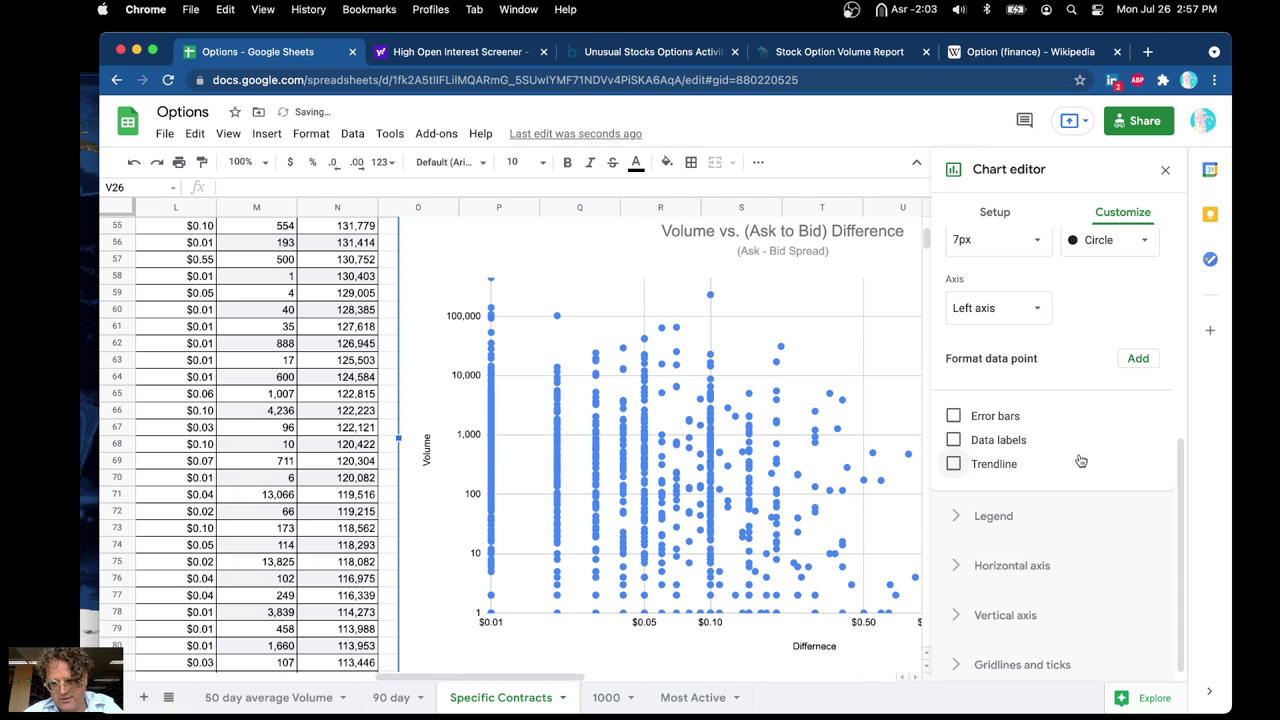
Re-add the trendline, set it back to Power Series, and close the Chart editor.
{"action": "left_click", "coordinate": [977, 470]}
{"action": "left_click", "coordinate": [1040, 528]}
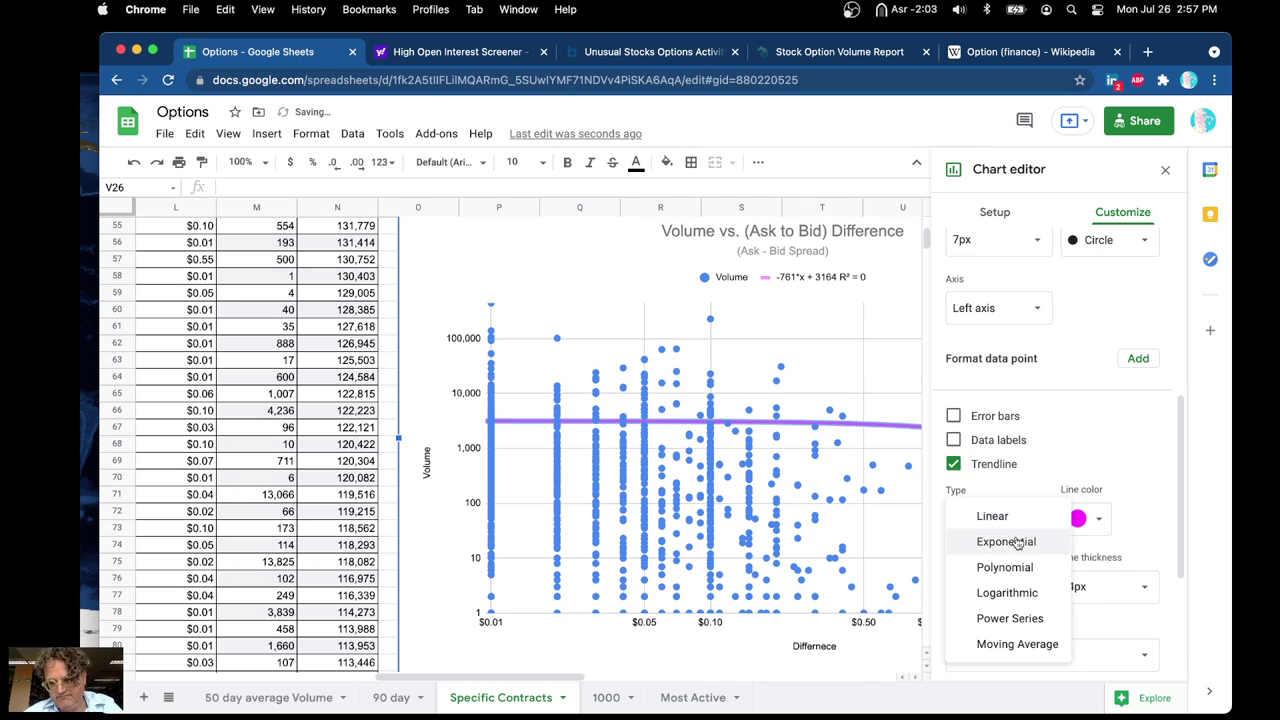
{"action": "left_click", "coordinate": [1016, 566]}
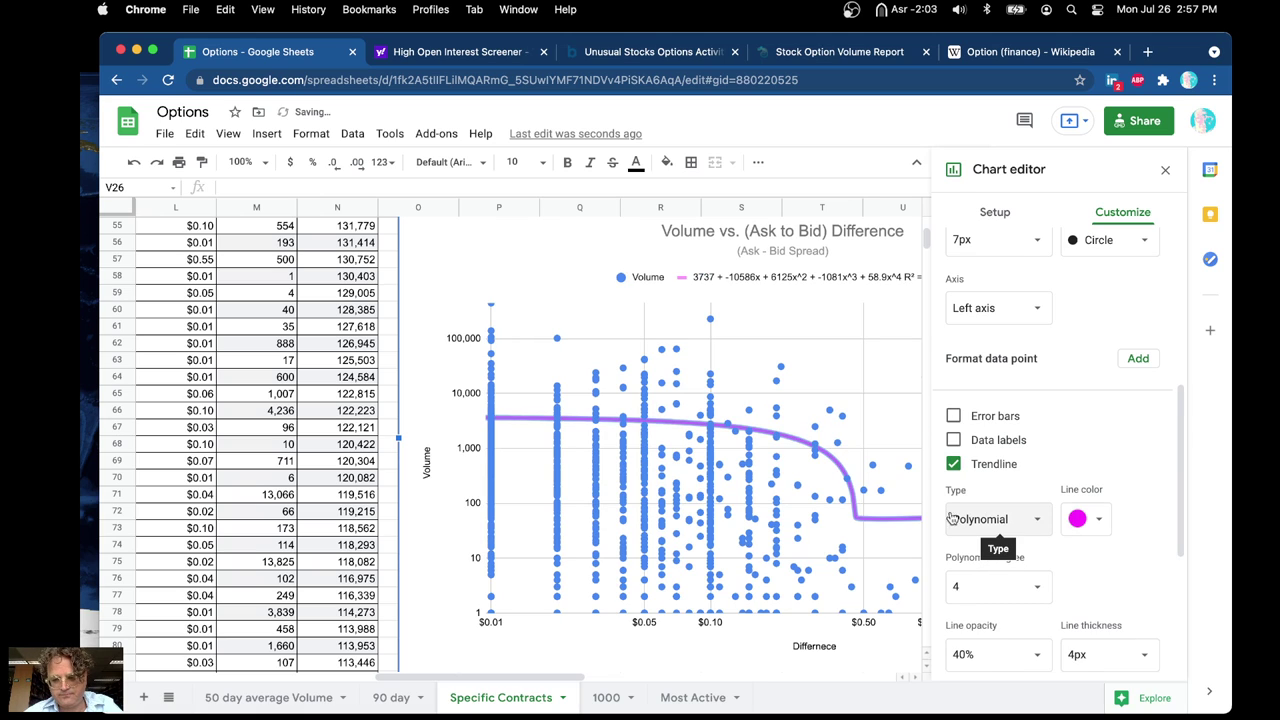
{"action": "left_click", "coordinate": [1040, 588]}
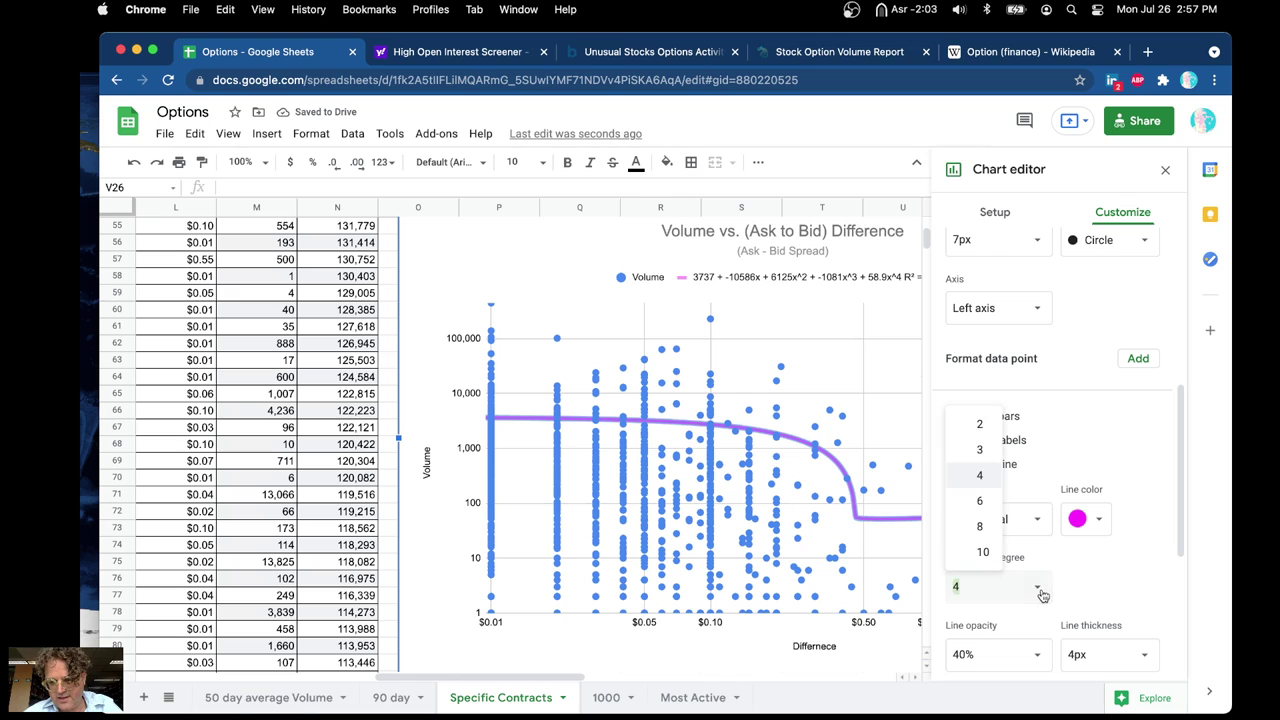
{"action": "left_click", "coordinate": [1063, 471]}
{"action": "left_click", "coordinate": [1045, 470]}
{"action": "left_click", "coordinate": [963, 470]}
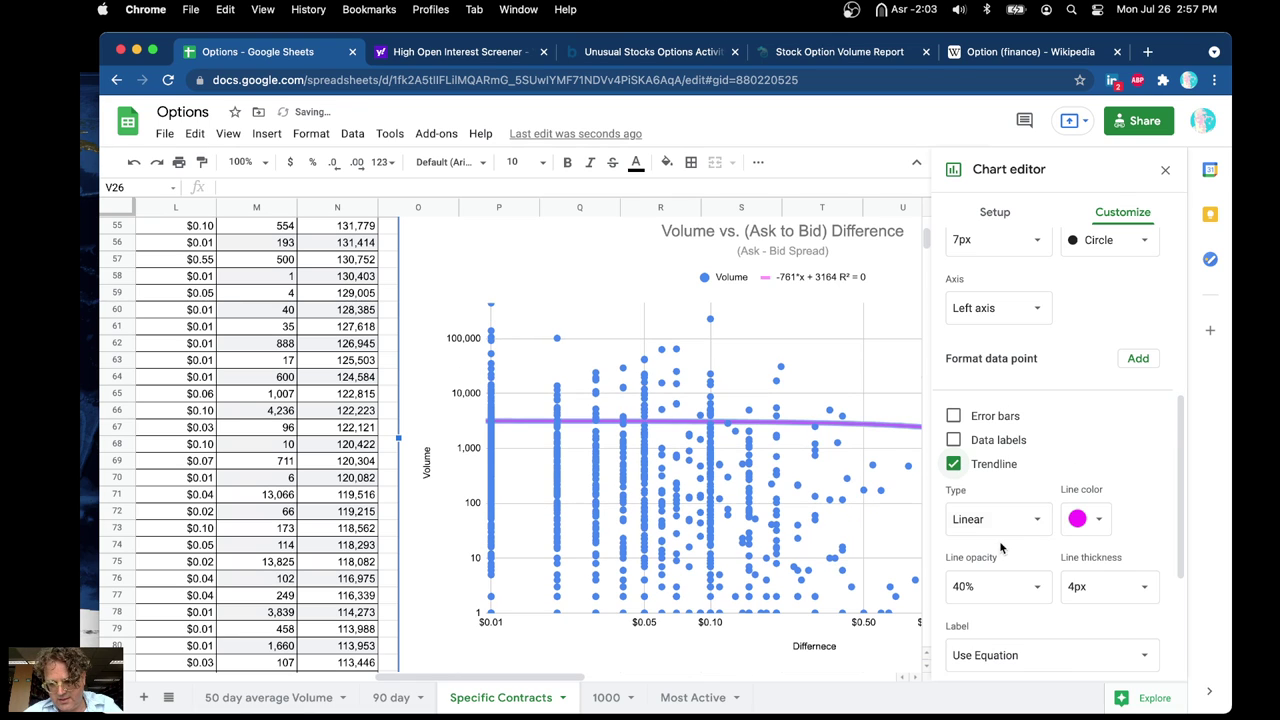
{"action": "left_click", "coordinate": [1022, 530]}
{"action": "left_click", "coordinate": [1010, 616]}
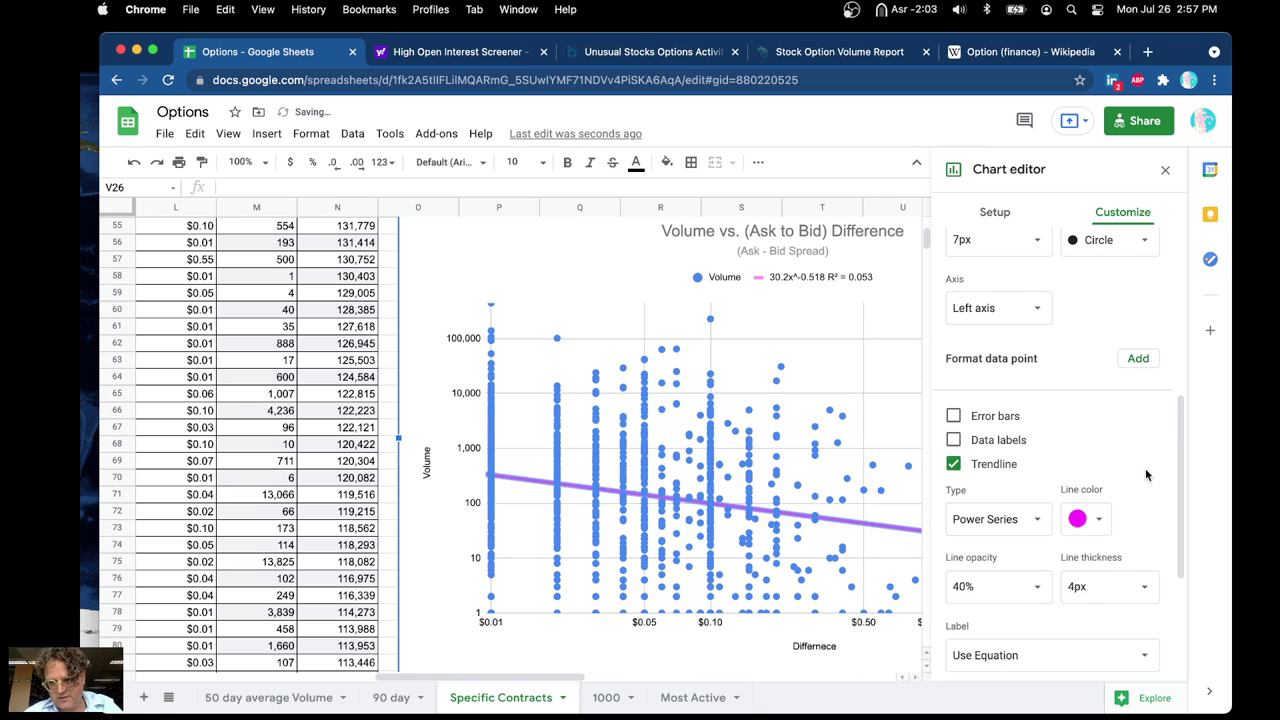
{"action": "left_click", "coordinate": [1165, 168]}
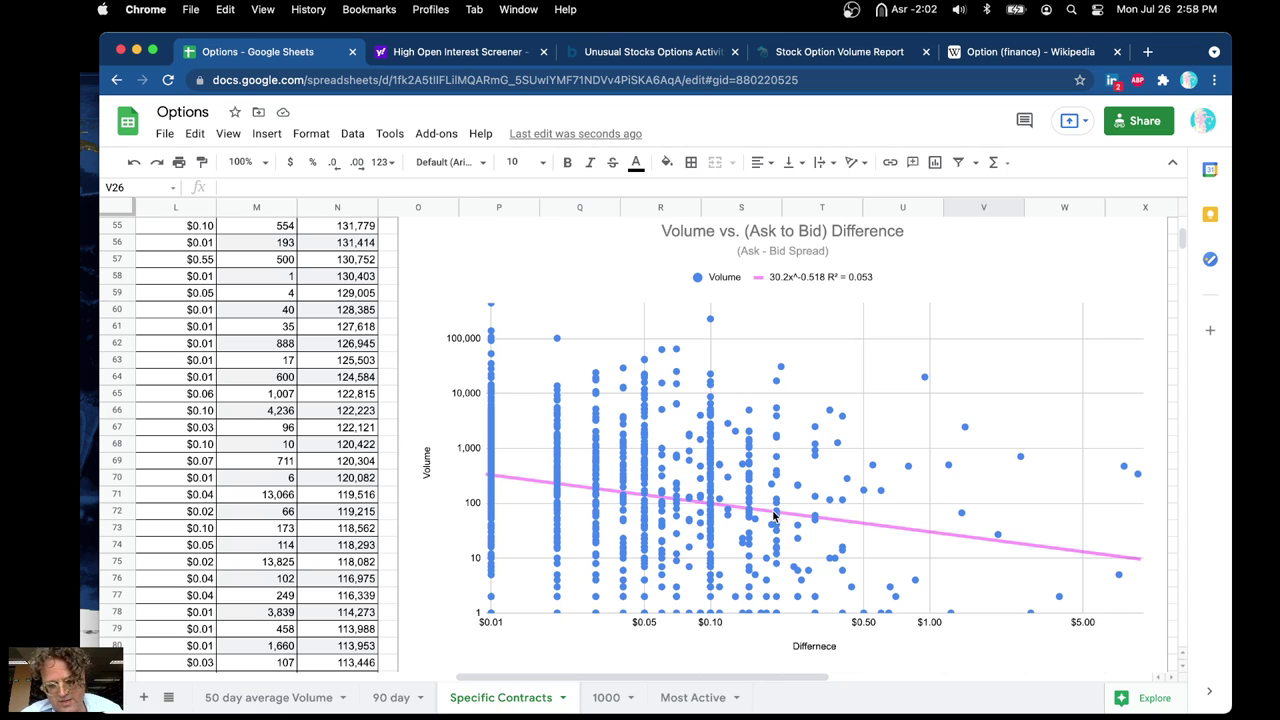
Scroll past the Open Interest vs. (Ask - Bid) Difference chart and select Volume vs. % Change.
{"action": "scroll", "coordinate": [732, 641], "scroll_direction": "down", "scroll_amount": 2}
{"action": "scroll", "coordinate": [733, 648], "scroll_direction": "down", "scroll_amount": 7}
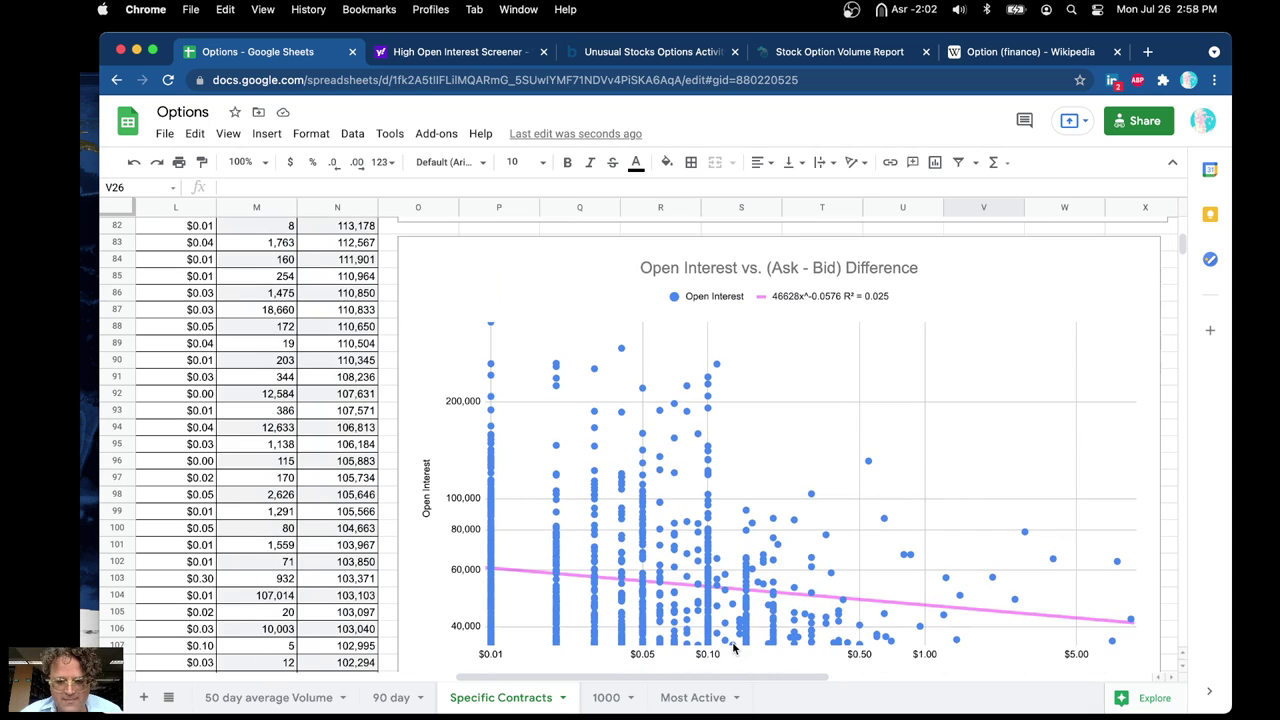
{"action": "scroll", "coordinate": [754, 445], "scroll_direction": "down", "scroll_amount": 1}
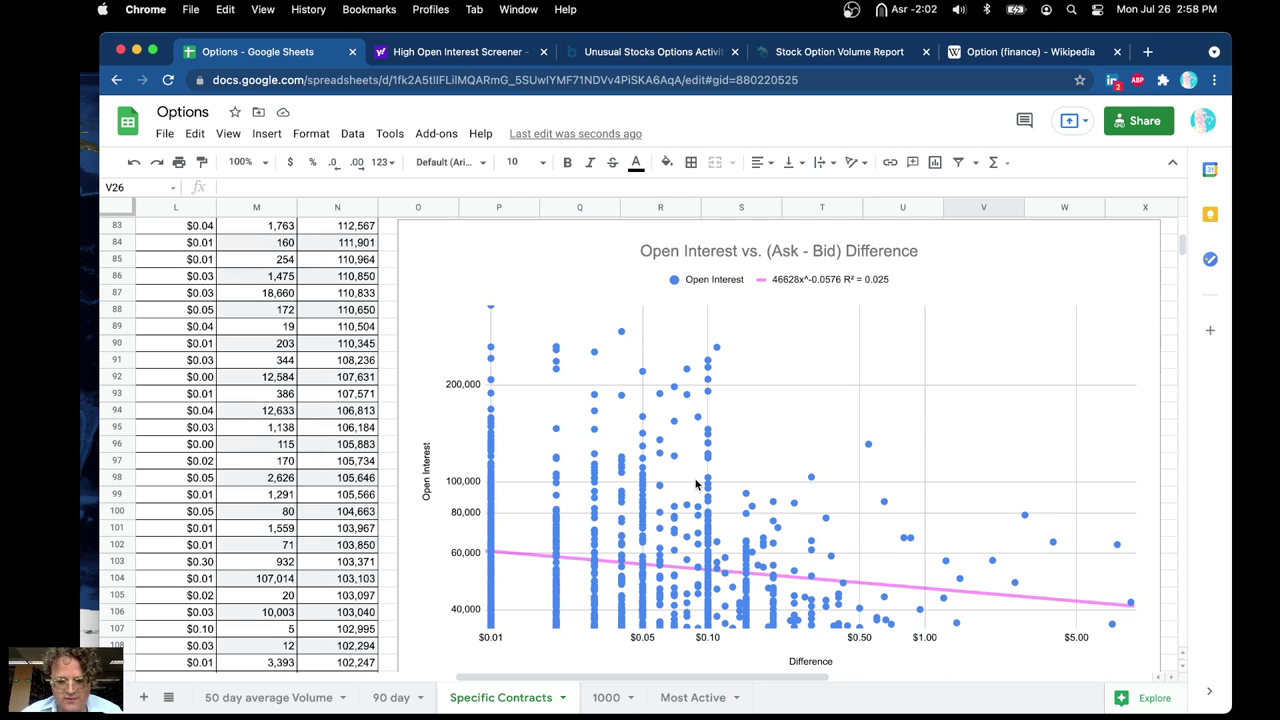
{"action": "scroll", "coordinate": [697, 485], "scroll_direction": "up", "scroll_amount": 10}
{"action": "scroll", "coordinate": [697, 487], "scroll_direction": "left", "scroll_amount": 3}
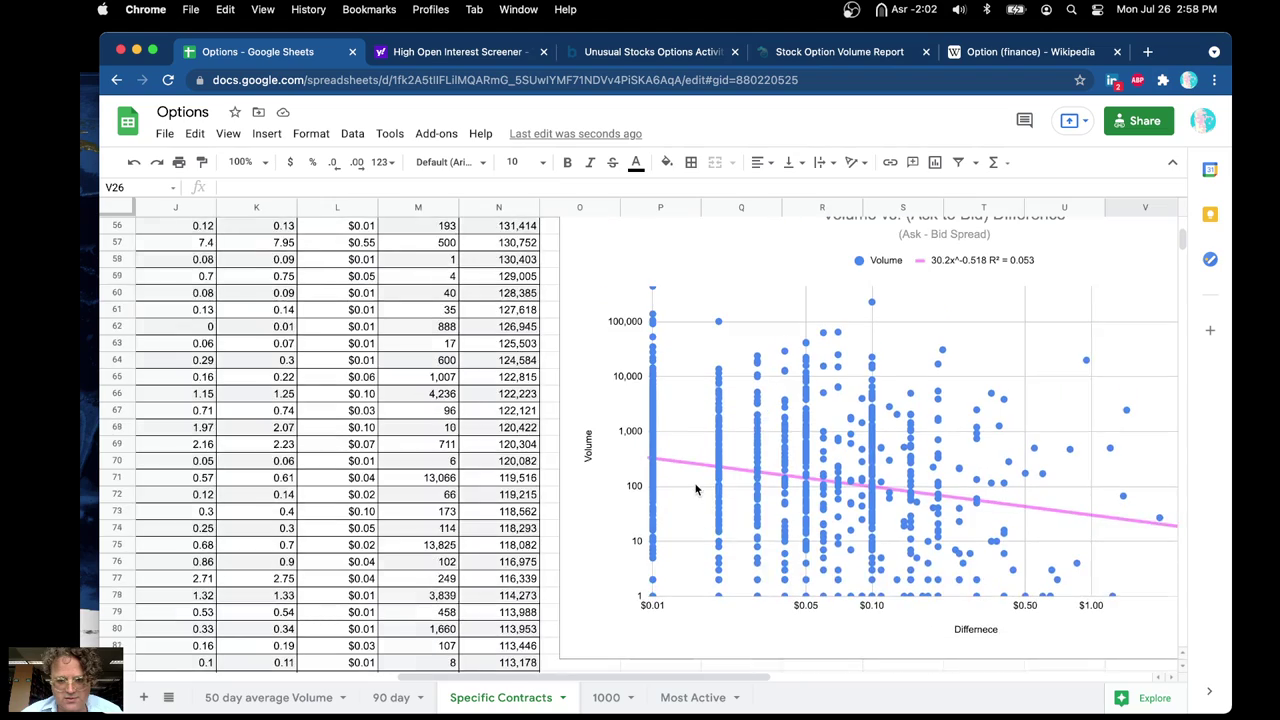
{"action": "scroll", "coordinate": [697, 488], "scroll_direction": "down", "scroll_amount": 17}
{"action": "scroll", "coordinate": [697, 488], "scroll_direction": "right", "scroll_amount": 1}
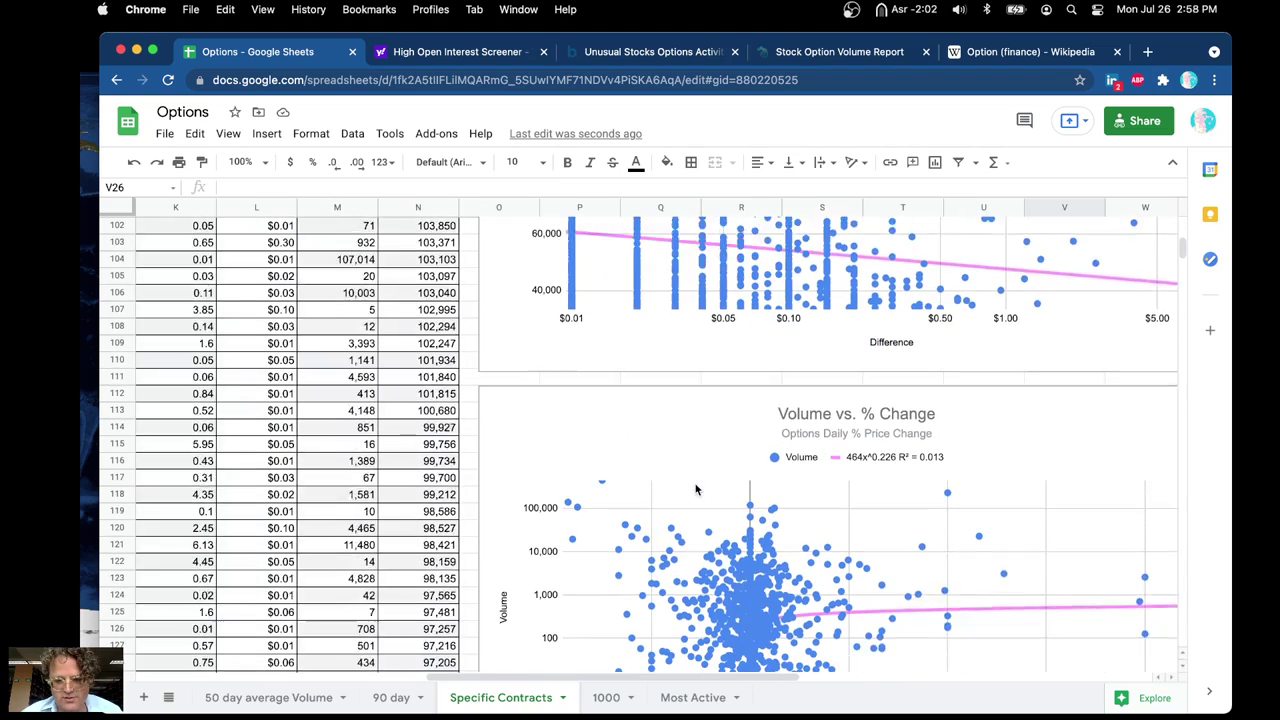
{"action": "scroll", "coordinate": [697, 488], "scroll_direction": "down", "scroll_amount": 2}
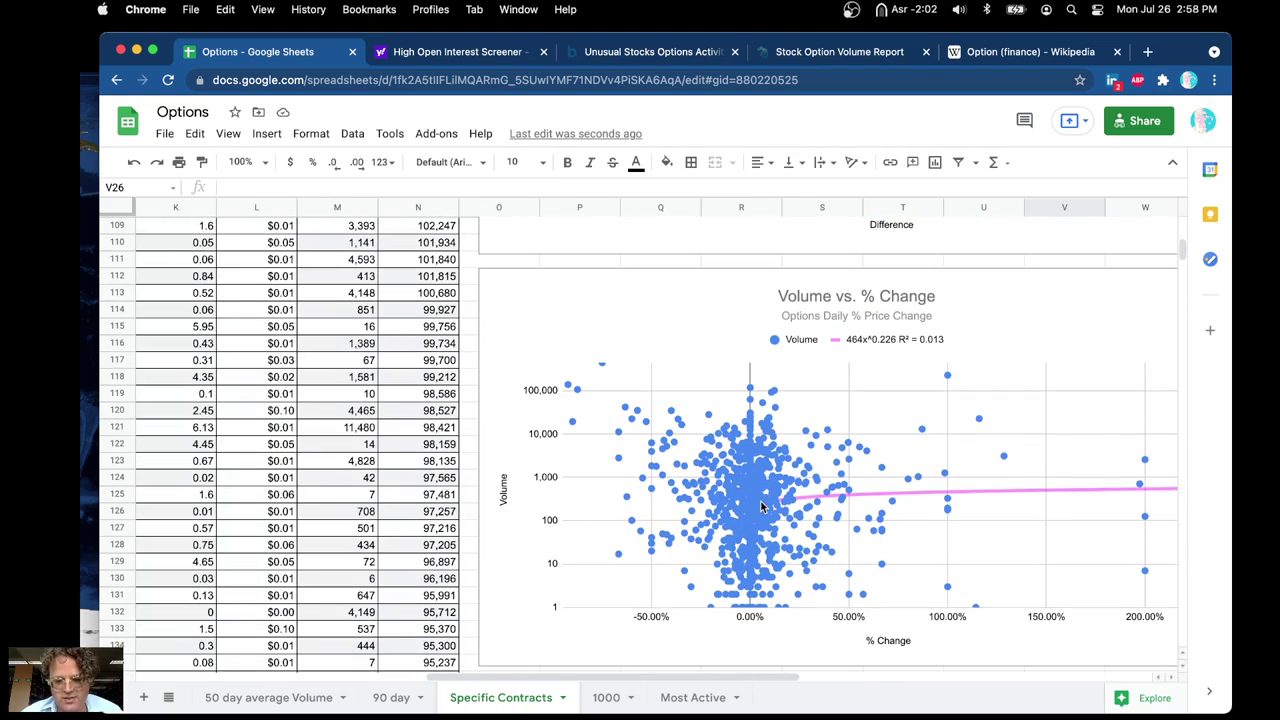
{"action": "scroll", "coordinate": [740, 658], "scroll_direction": "right", "scroll_amount": 1}
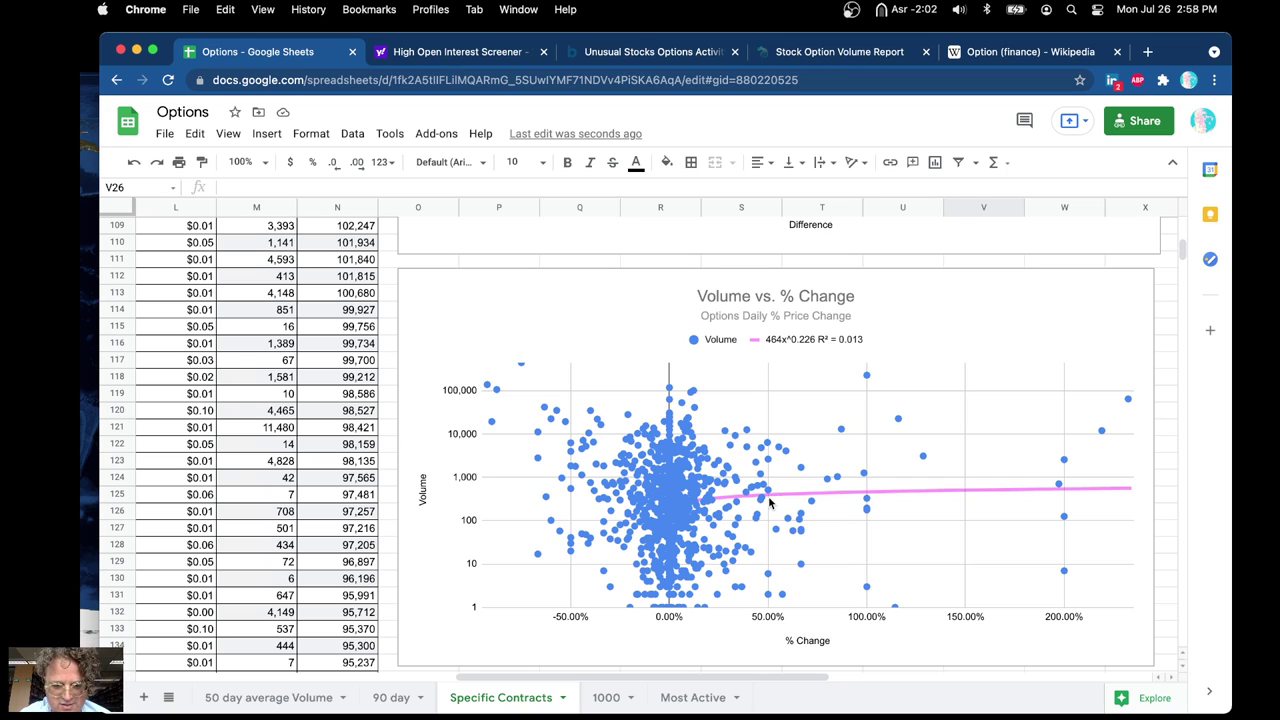
{"action": "left_click", "coordinate": [670, 500]}
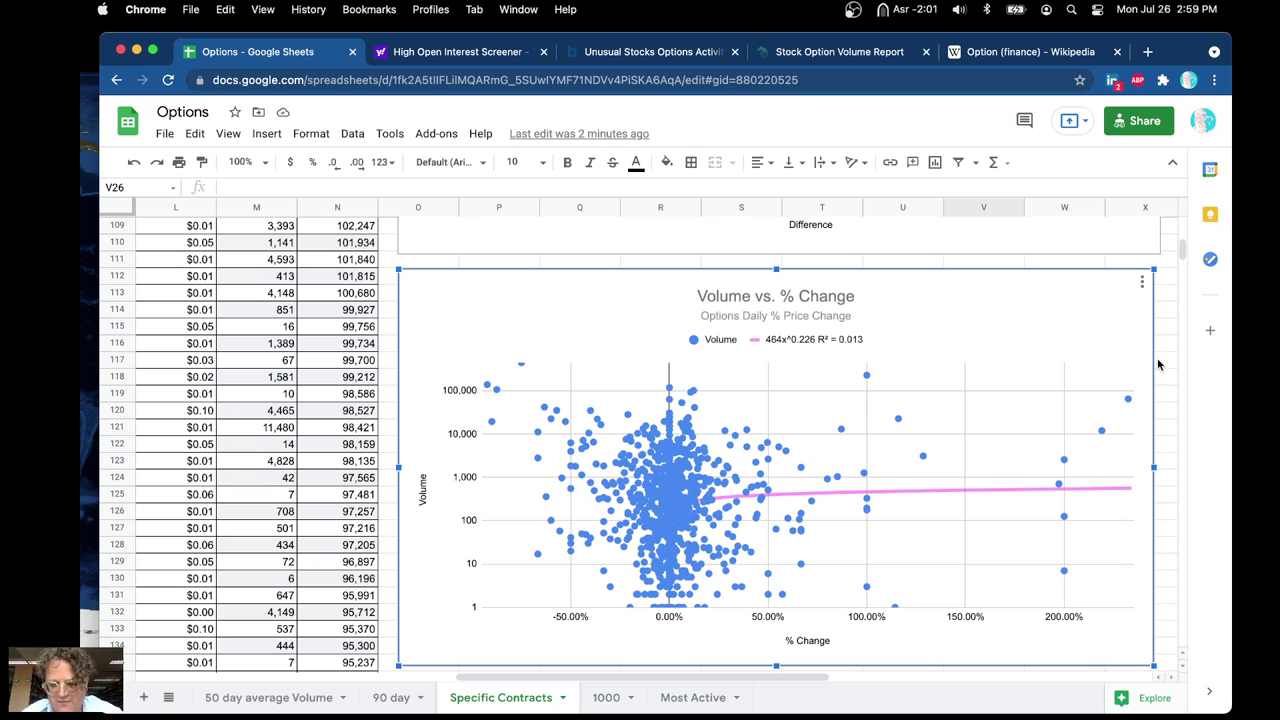
Scroll down and select the Spread Difference (Ask - Bid) vs. % Change chart.
{"action": "scroll", "coordinate": [1158, 364], "scroll_direction": "down", "scroll_amount": 8}
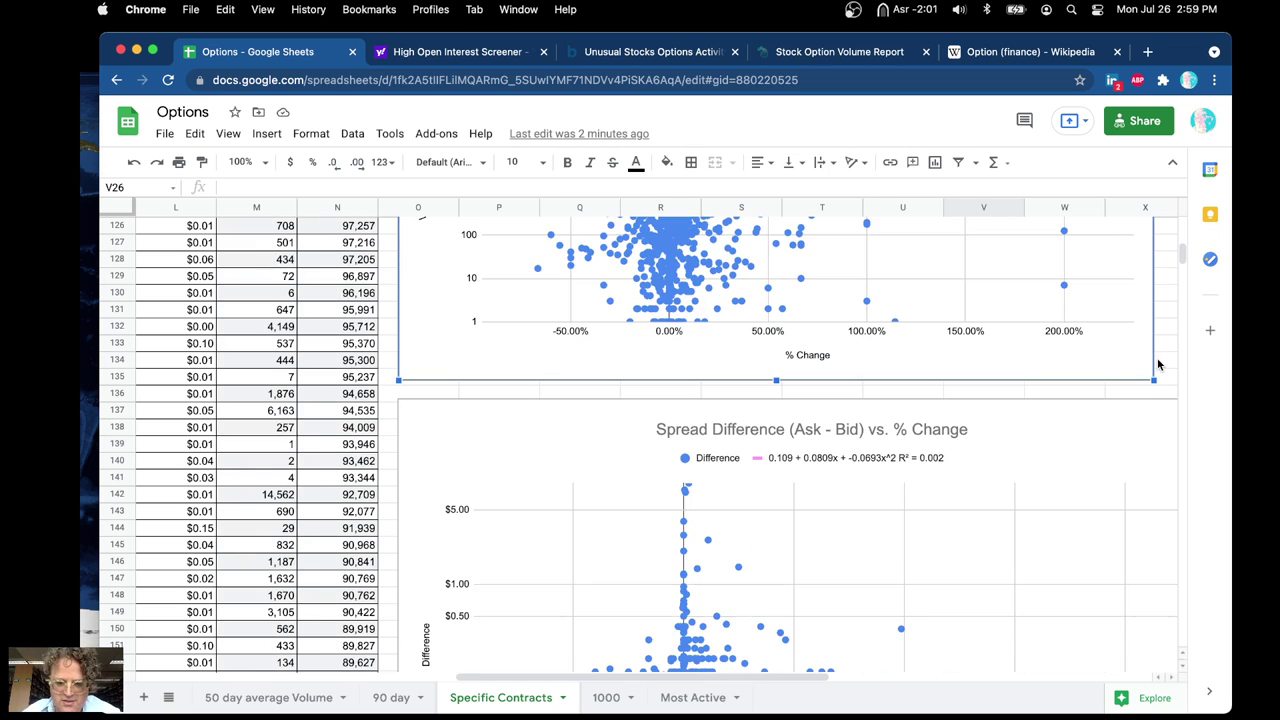
{"action": "scroll", "coordinate": [1158, 364], "scroll_direction": "down", "scroll_amount": 2}
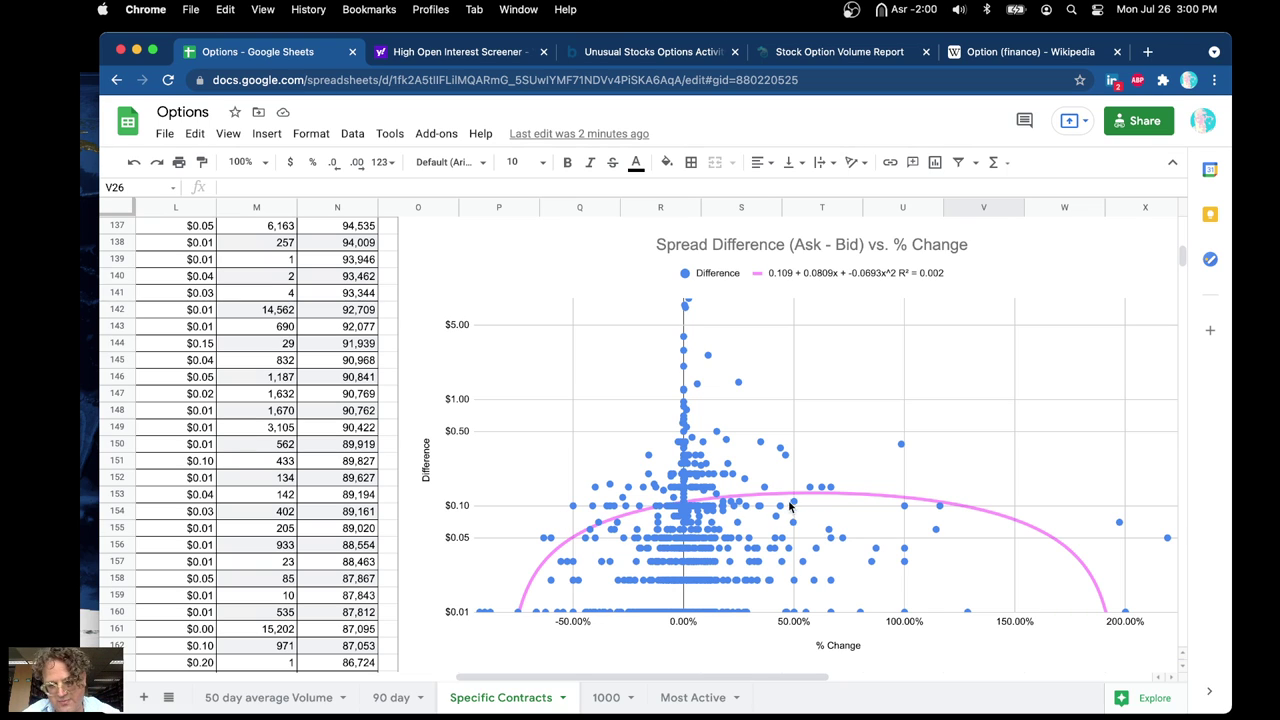
{"action": "left_click", "coordinate": [752, 512]}
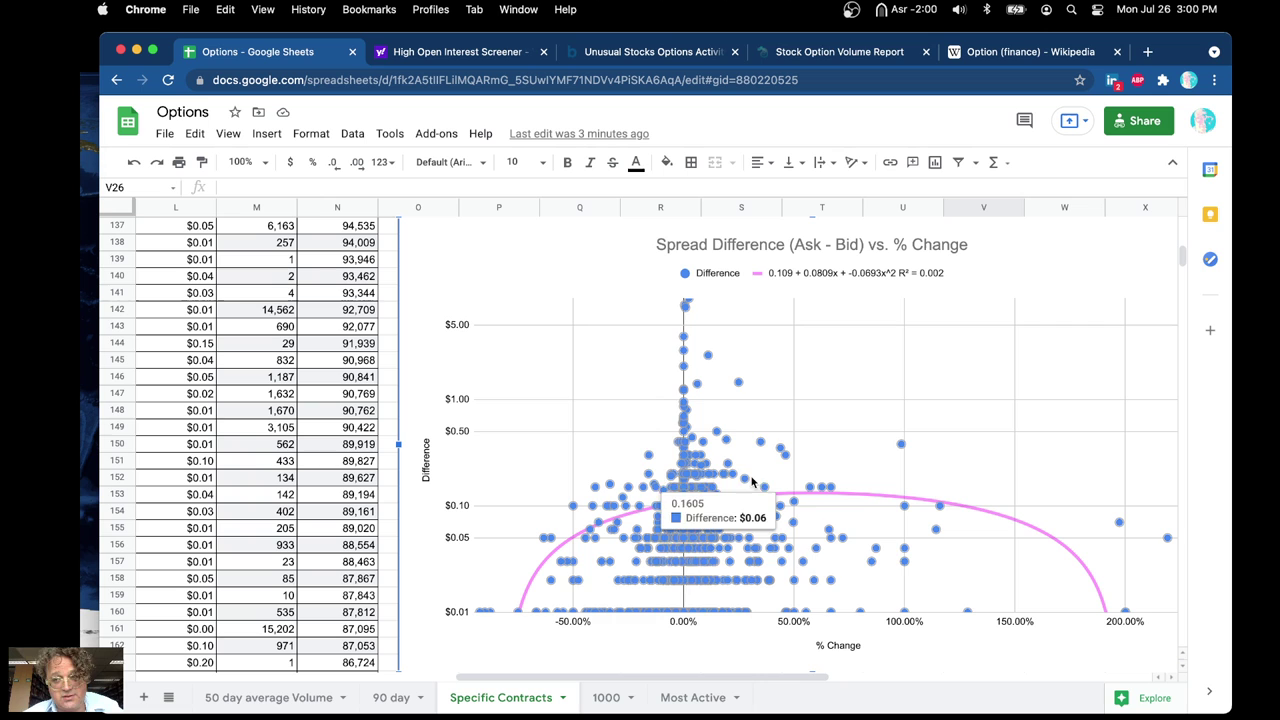
Select the Open Interest vs. % Change chart and read point values from its tooltips.
{"action": "scroll", "coordinate": [1008, 268], "scroll_direction": "down", "scroll_amount": 10}
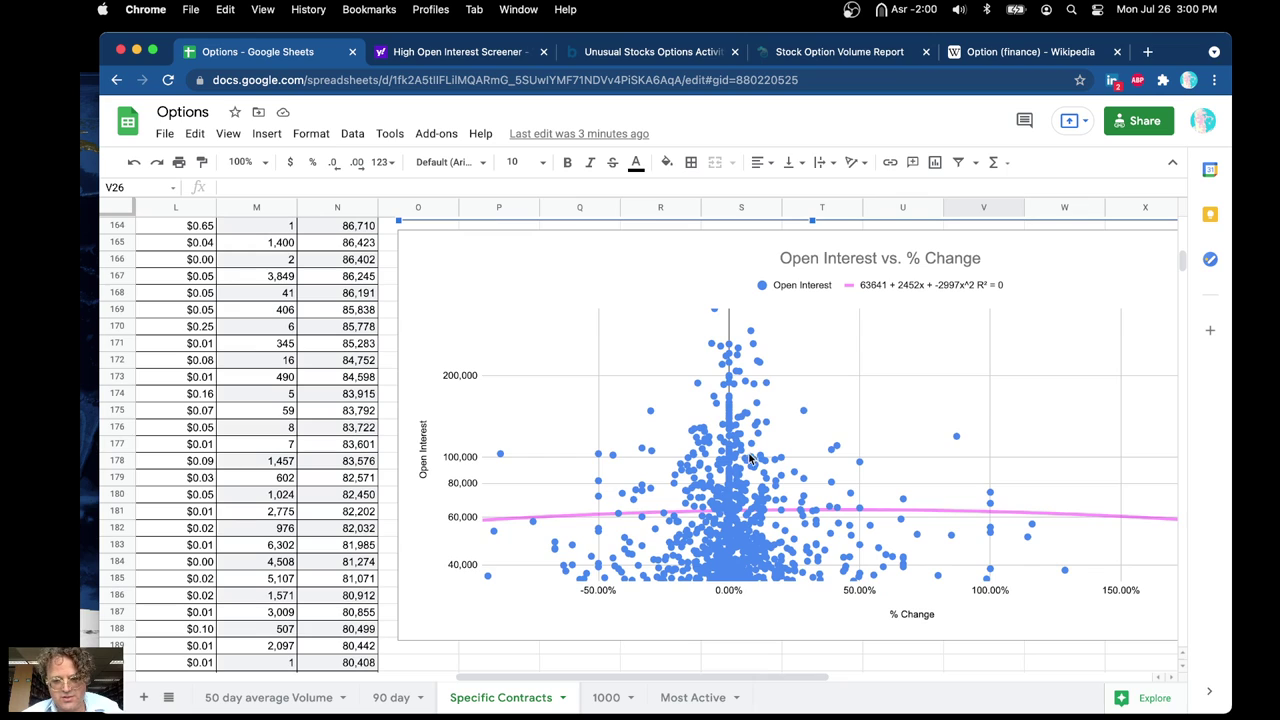
{"action": "left_click", "coordinate": [759, 512]}
{"action": "mouse_move", "coordinate": [764, 515]}
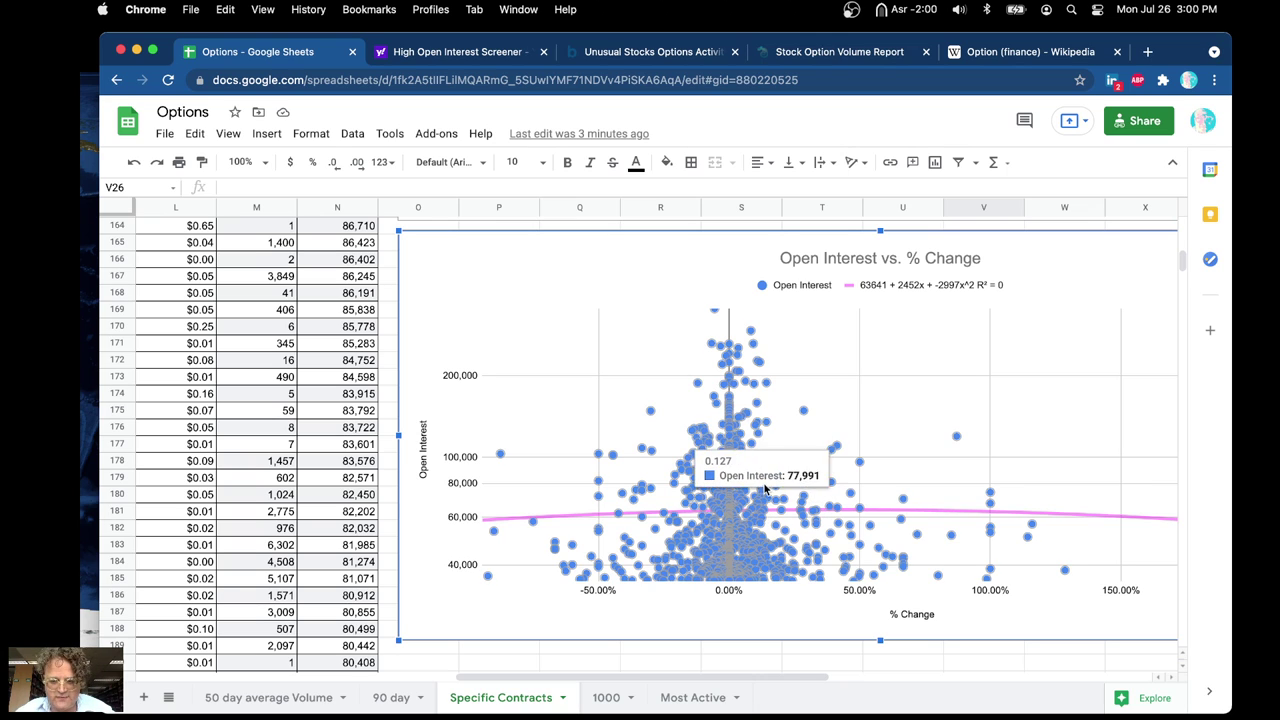
{"action": "mouse_move", "coordinate": [770, 461]}
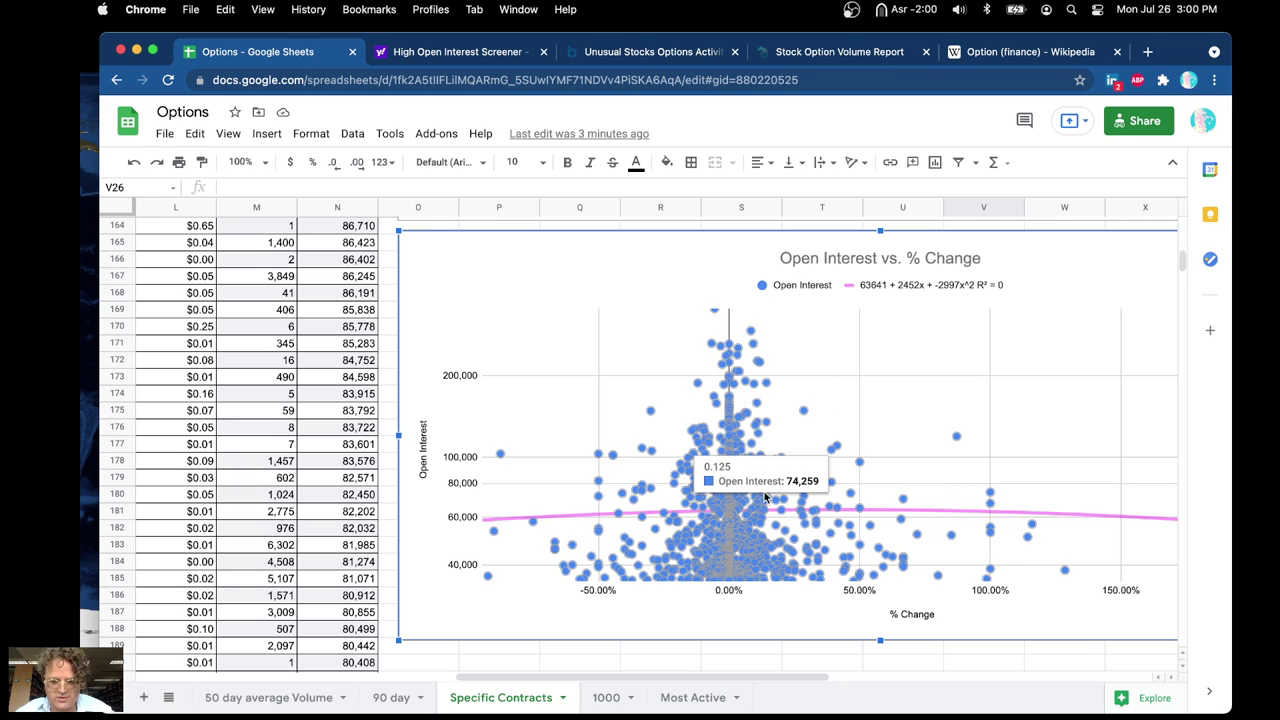
{"action": "mouse_move", "coordinate": [762, 538]}
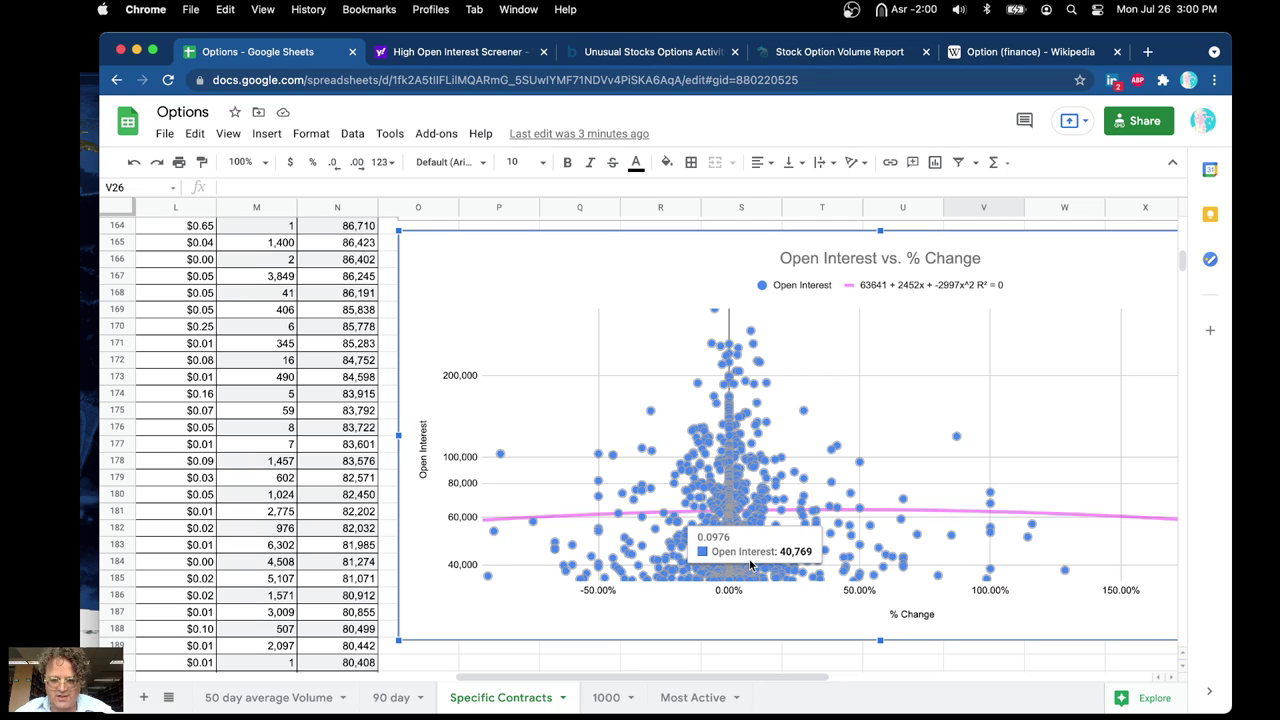
{"action": "mouse_move", "coordinate": [822, 557]}
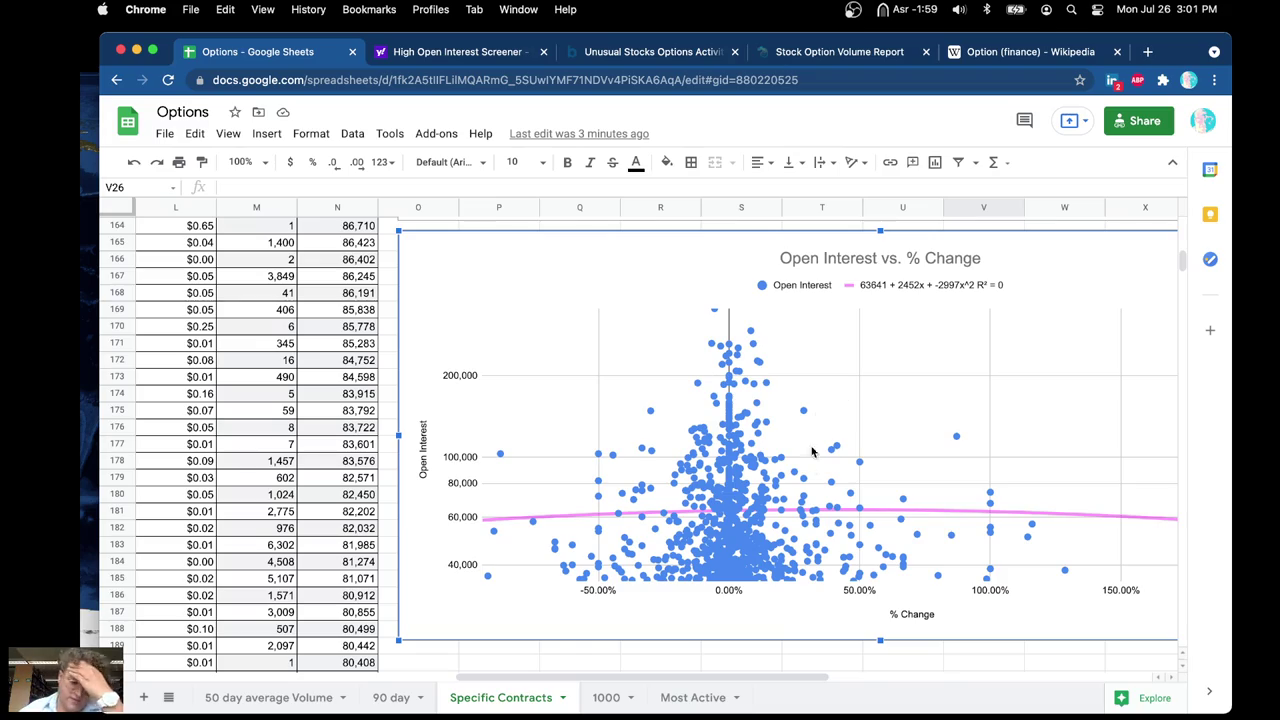
Select the Volume vs. Days Till Experation chart and read values from its points.
{"action": "scroll", "coordinate": [809, 472], "scroll_direction": "down", "scroll_amount": 3}
{"action": "scroll", "coordinate": [810, 474], "scroll_direction": "up", "scroll_amount": 3}
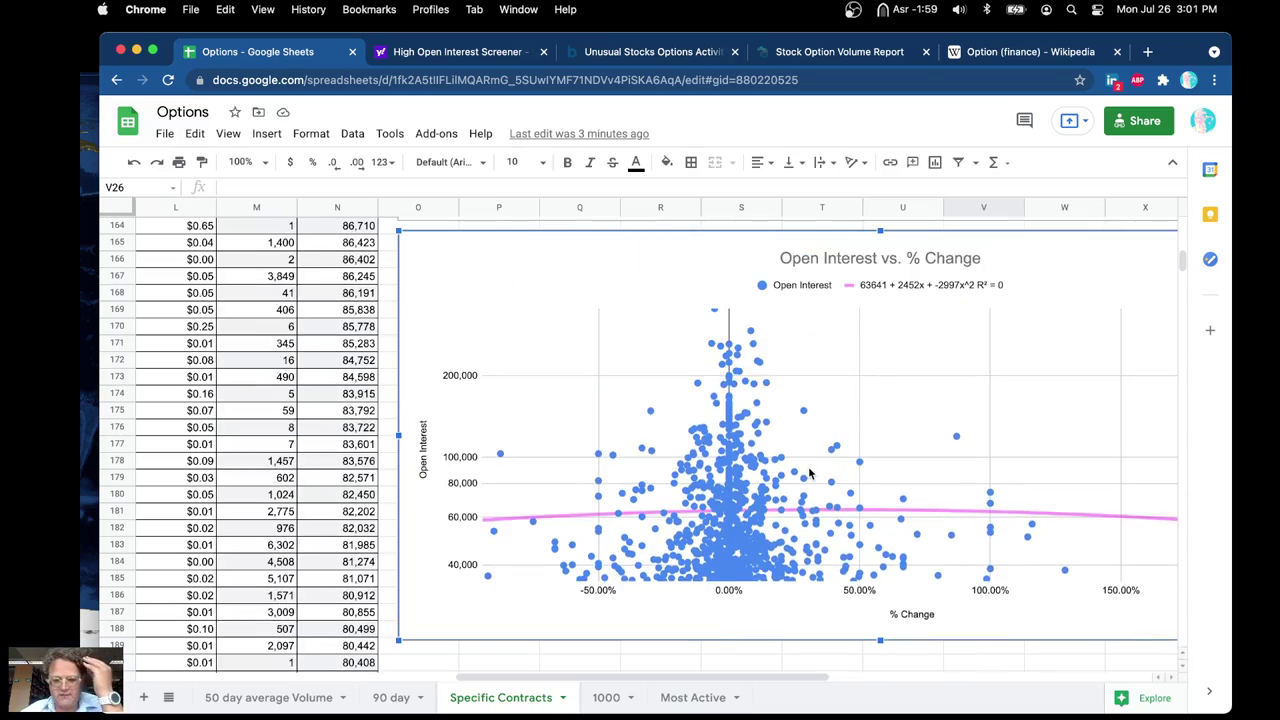
{"action": "scroll", "coordinate": [810, 474], "scroll_direction": "up", "scroll_amount": 15}
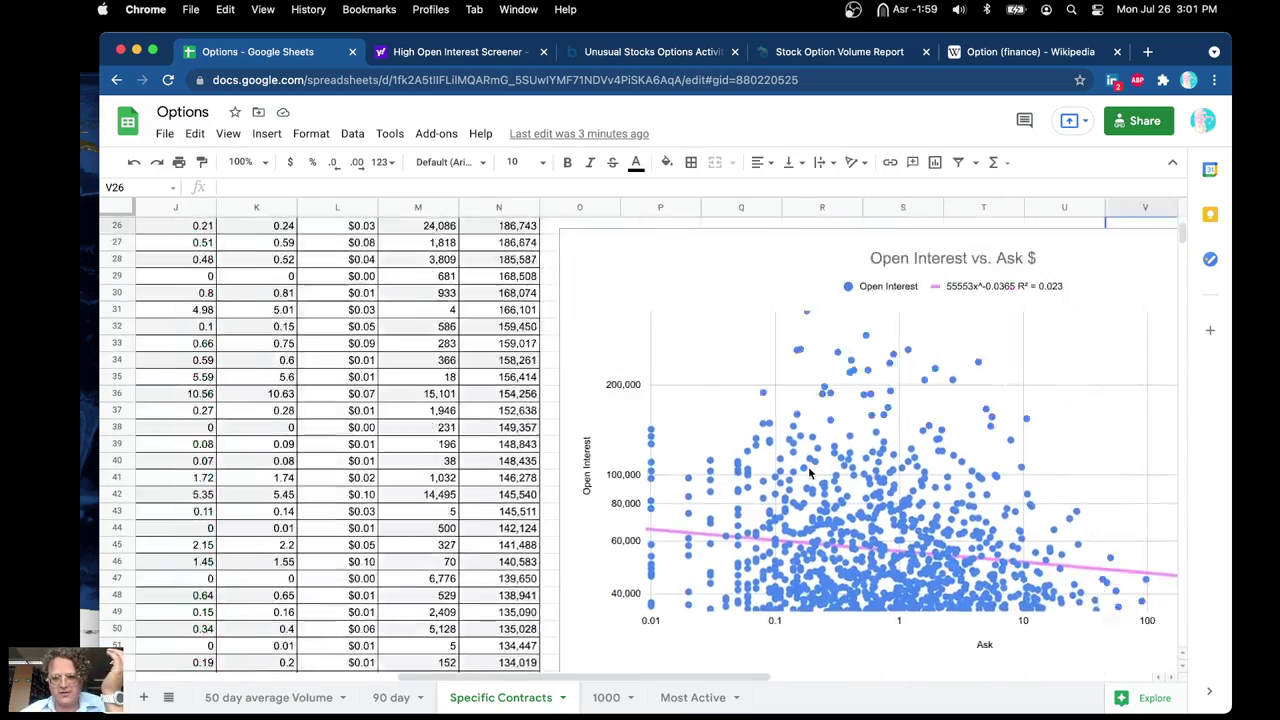
{"action": "scroll", "coordinate": [808, 466], "scroll_direction": "right", "scroll_amount": 10}
{"action": "scroll", "coordinate": [808, 466], "scroll_direction": "up", "scroll_amount": 5}
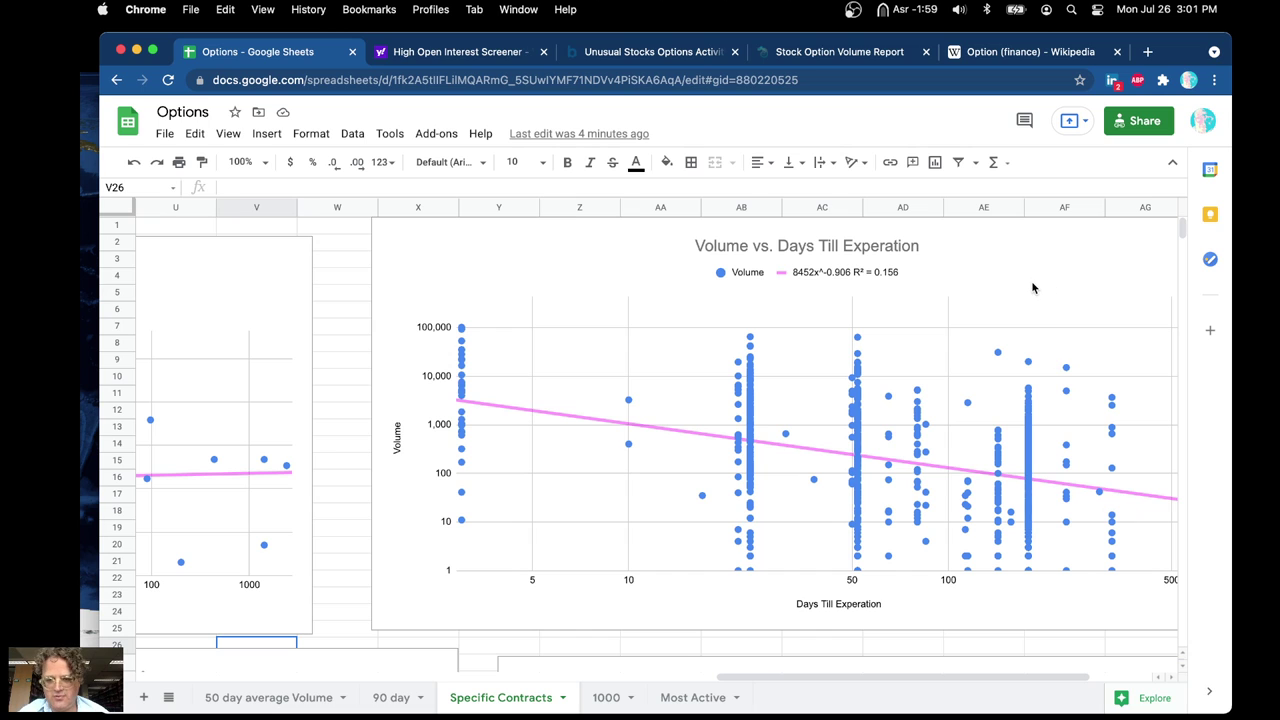
{"action": "scroll", "coordinate": [1033, 288], "scroll_direction": "right", "scroll_amount": 1}
{"action": "scroll", "coordinate": [1033, 288], "scroll_direction": "right", "scroll_amount": 1}
{"action": "scroll", "coordinate": [1033, 288], "scroll_direction": "left", "scroll_amount": 1}
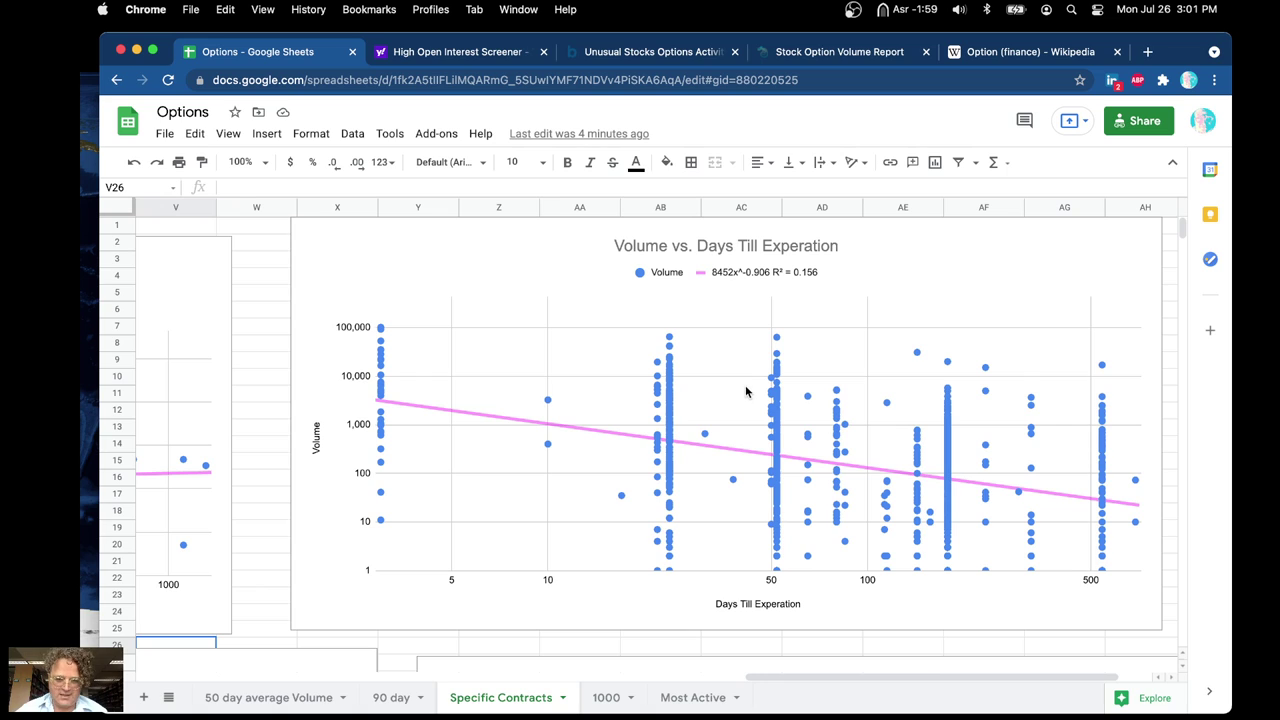
{"action": "left_click", "coordinate": [671, 443]}
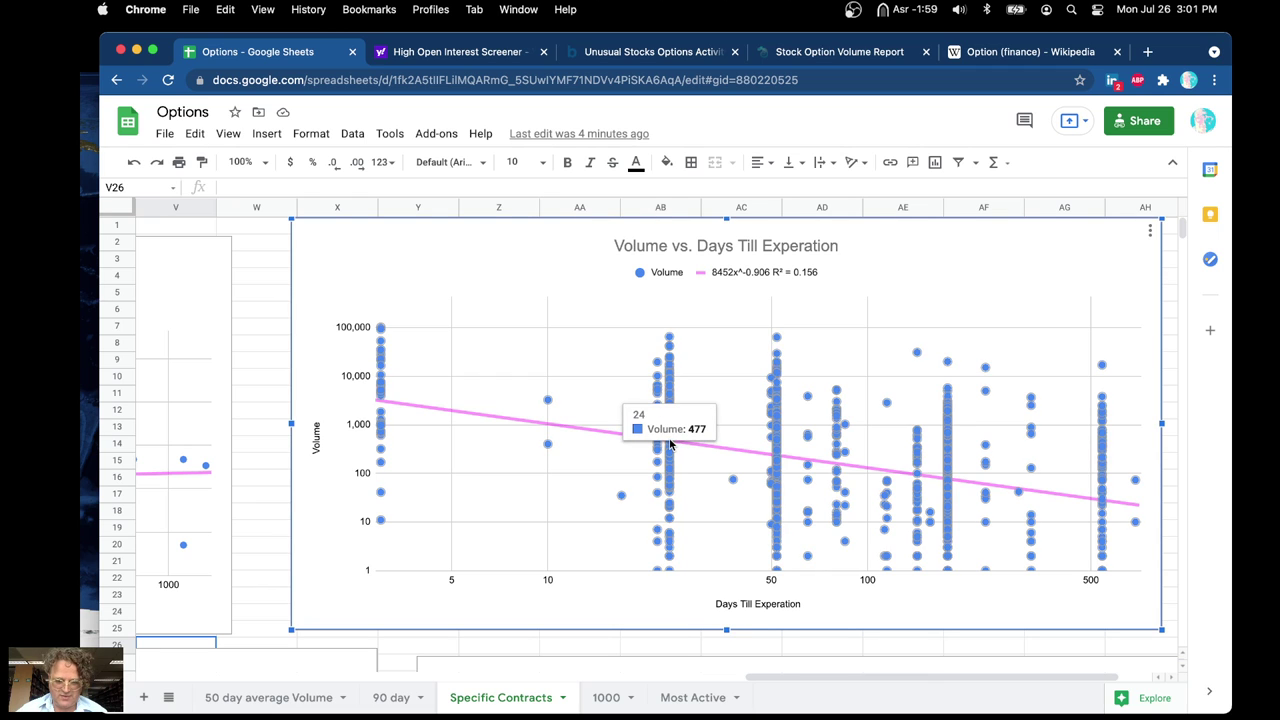
{"action": "mouse_move", "coordinate": [546, 450]}
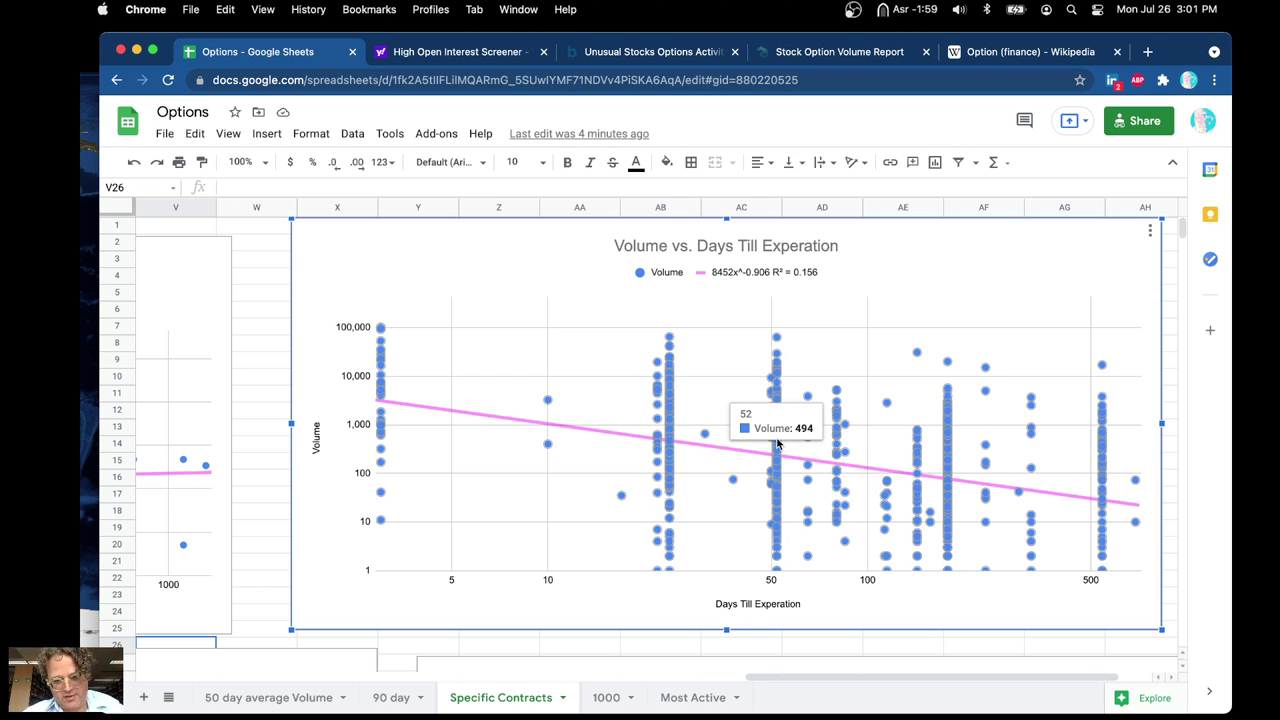
{"action": "mouse_move", "coordinate": [673, 440]}
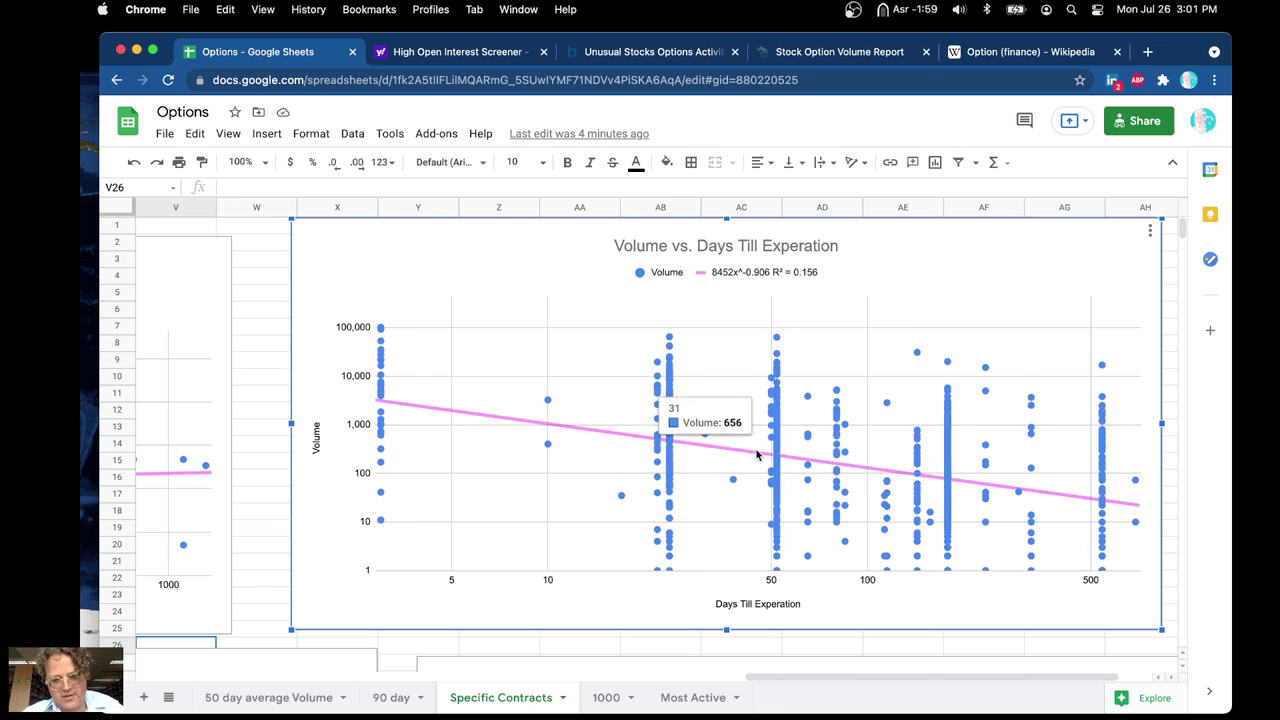
Scroll down to the % Change vs. Days Till Experation chart.
{"action": "scroll", "coordinate": [885, 425], "scroll_direction": "down", "scroll_amount": 6}
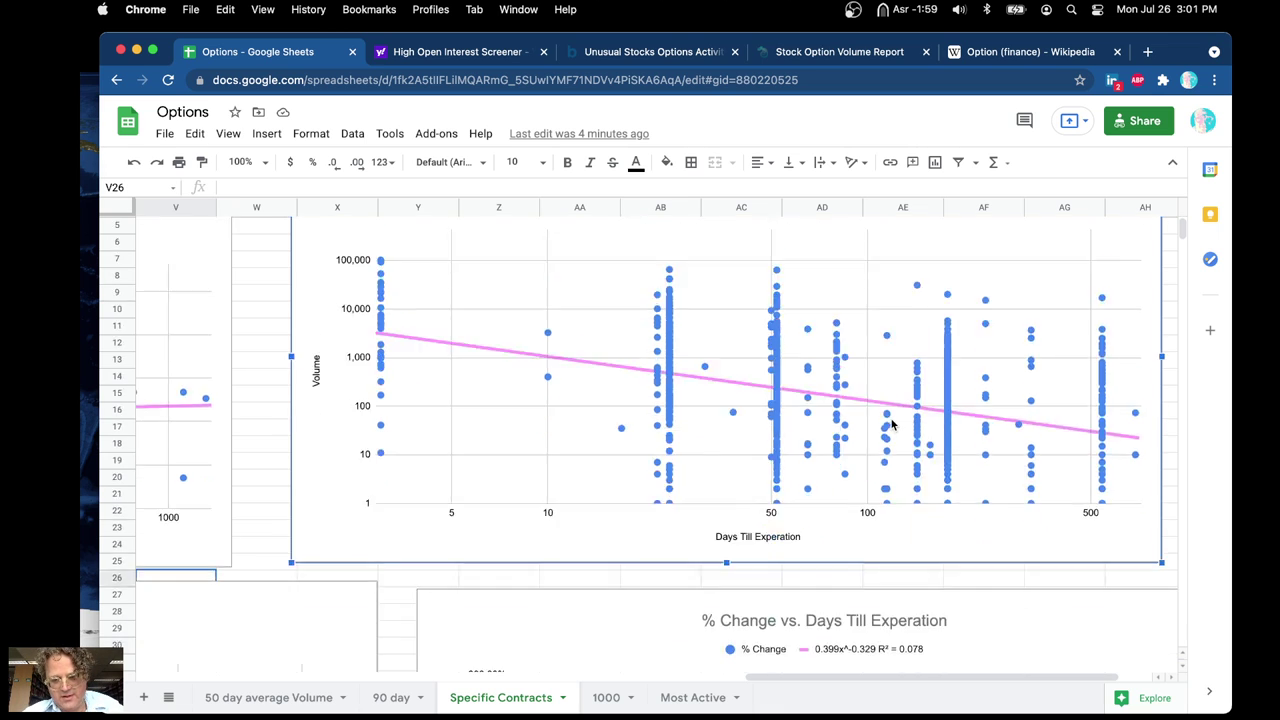
{"action": "scroll", "coordinate": [892, 425], "scroll_direction": "down", "scroll_amount": 3}
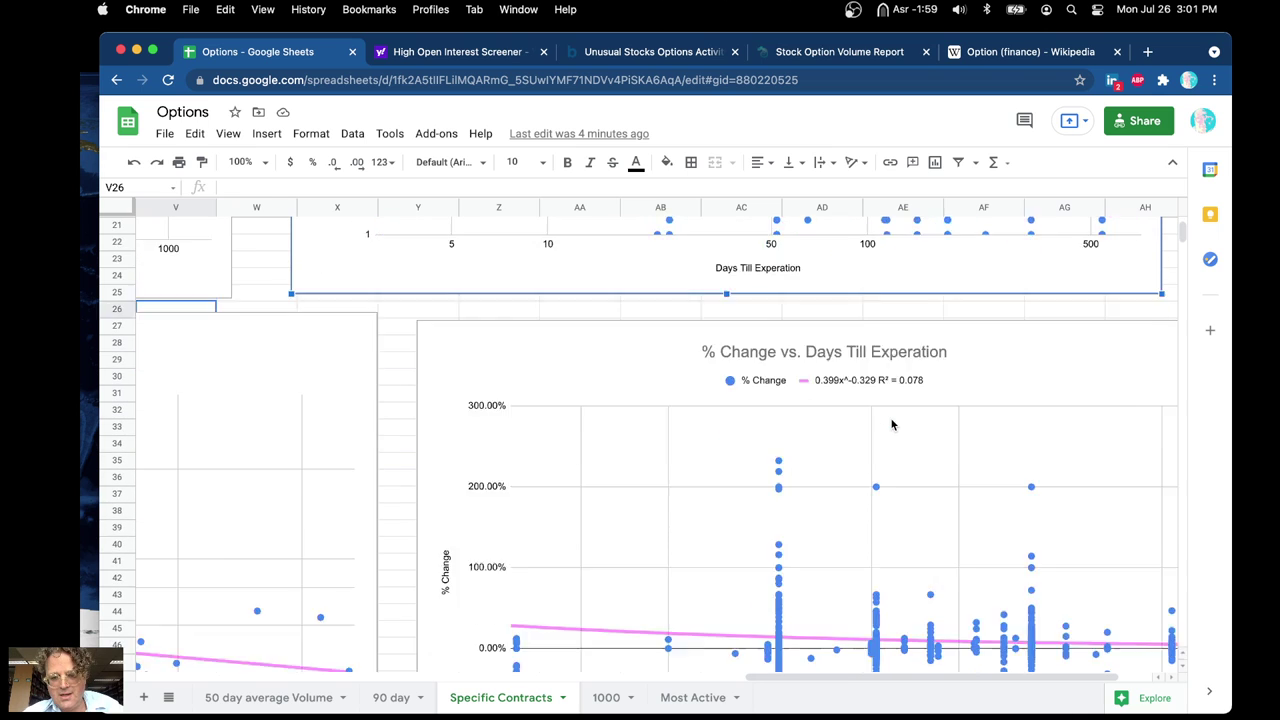
{"action": "scroll", "coordinate": [892, 425], "scroll_direction": "right", "scroll_amount": 2}
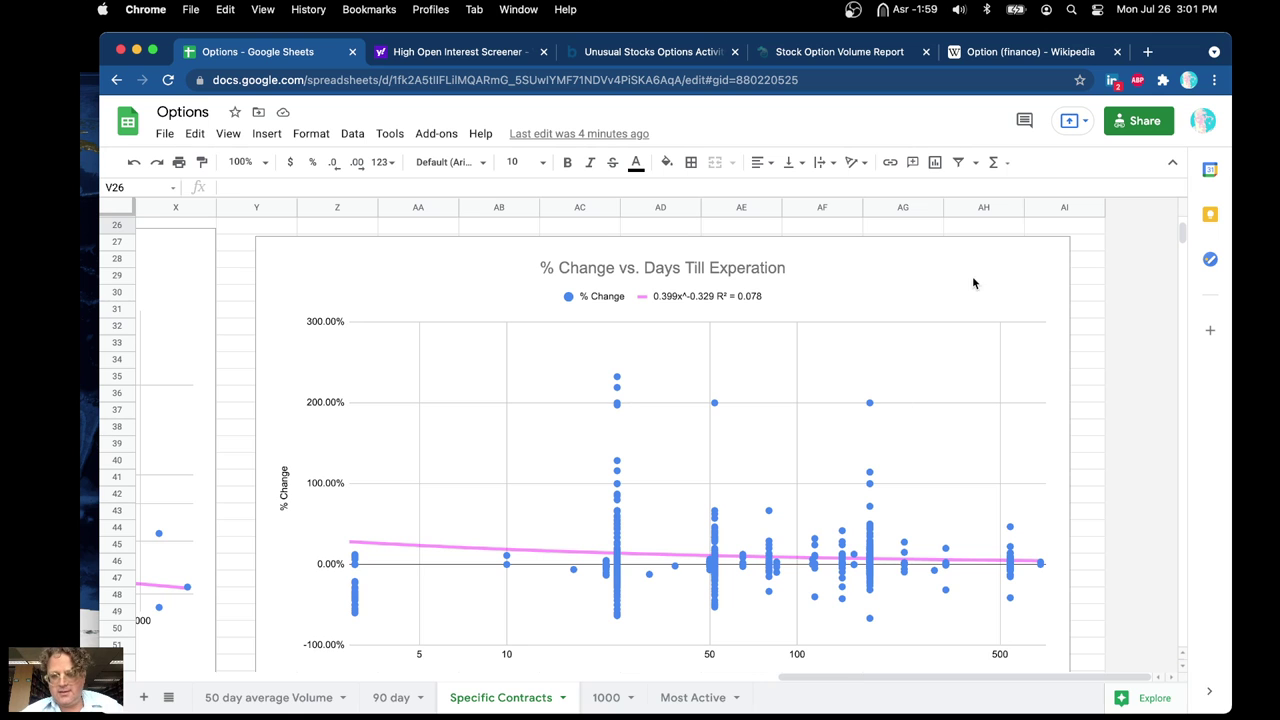
Check the running OBS recording, then return to the Options spreadsheet in Chrome.
{"action": "left_click", "coordinate": [846, 694]}
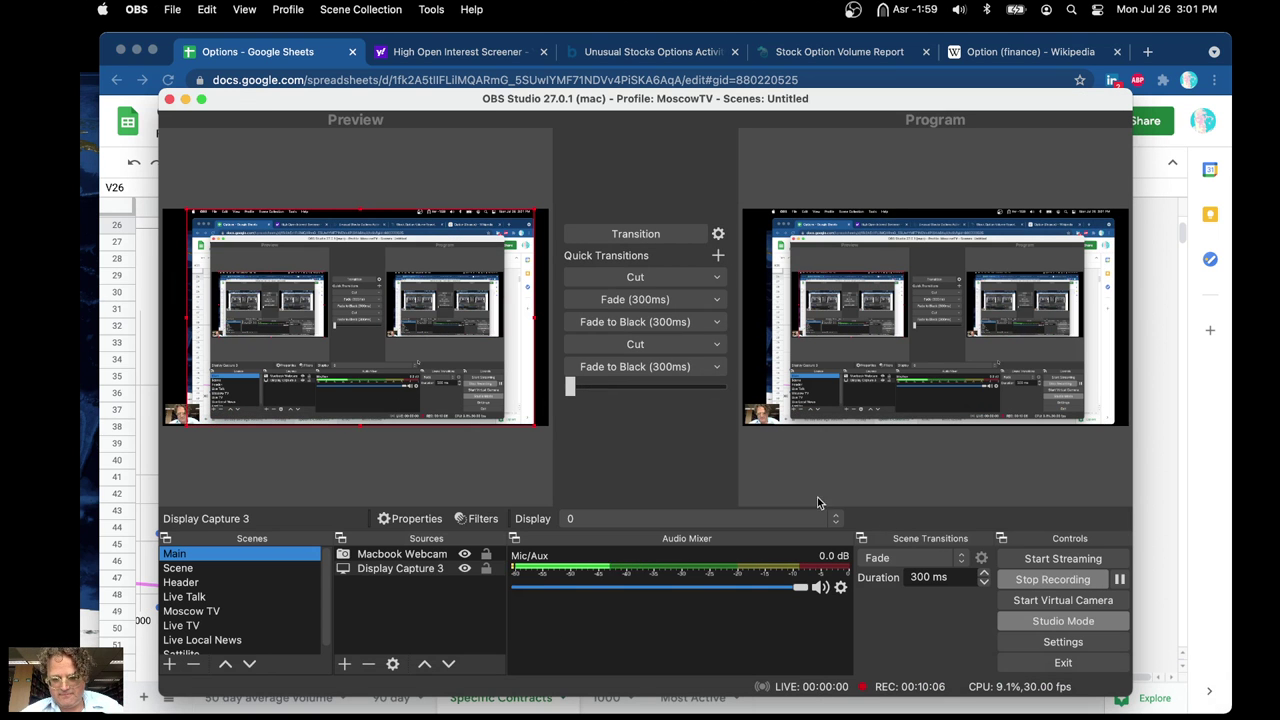
{"action": "scroll", "coordinate": [1150, 500], "scroll_direction": "down", "scroll_amount": 20}
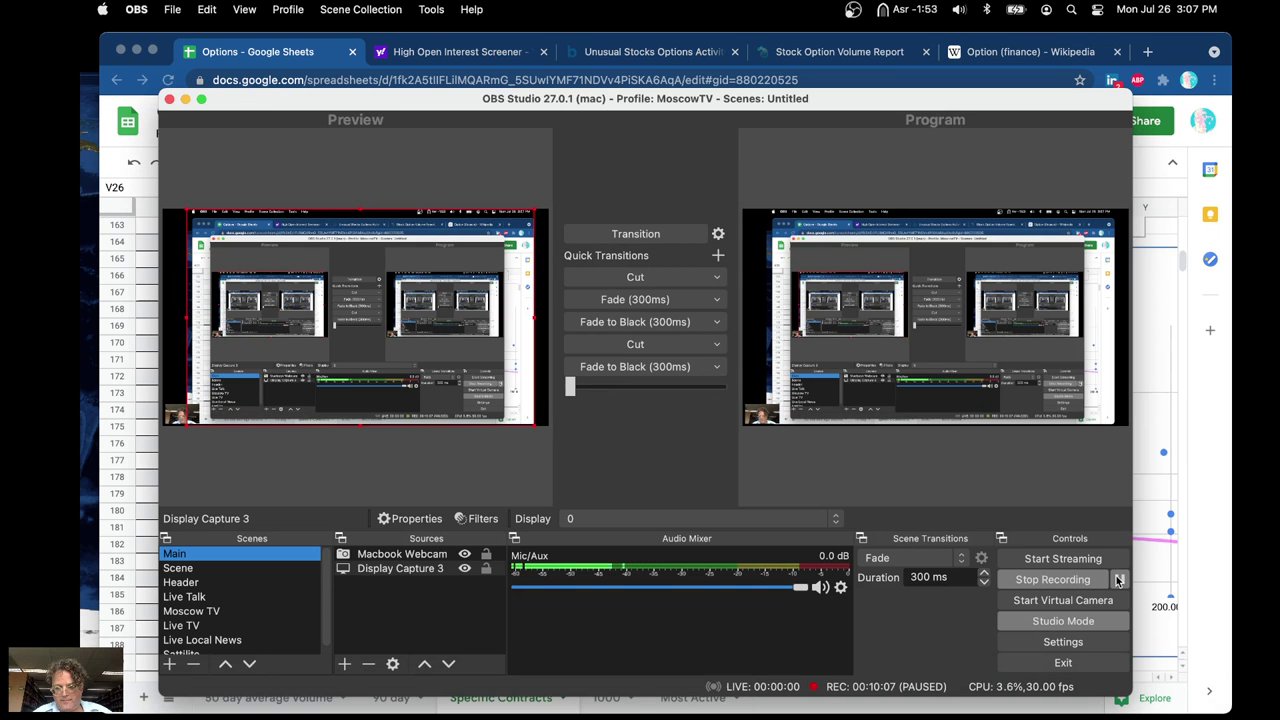
{"action": "left_click", "coordinate": [1154, 416]}
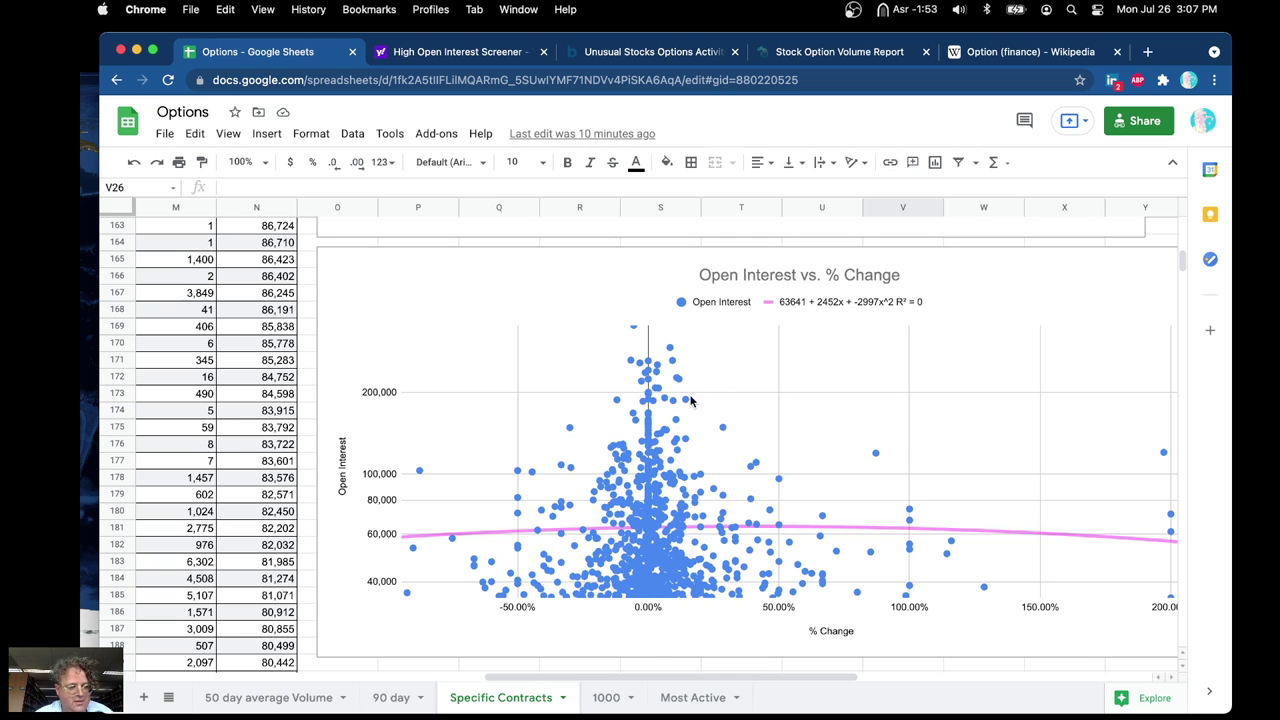
Scroll the Specific Contracts sheet past the Ask charts to the Volume vs. Days Till Experation scatter (R² = 0.156).
{"action": "scroll", "coordinate": [690, 400], "scroll_direction": "up", "scroll_amount": 20}
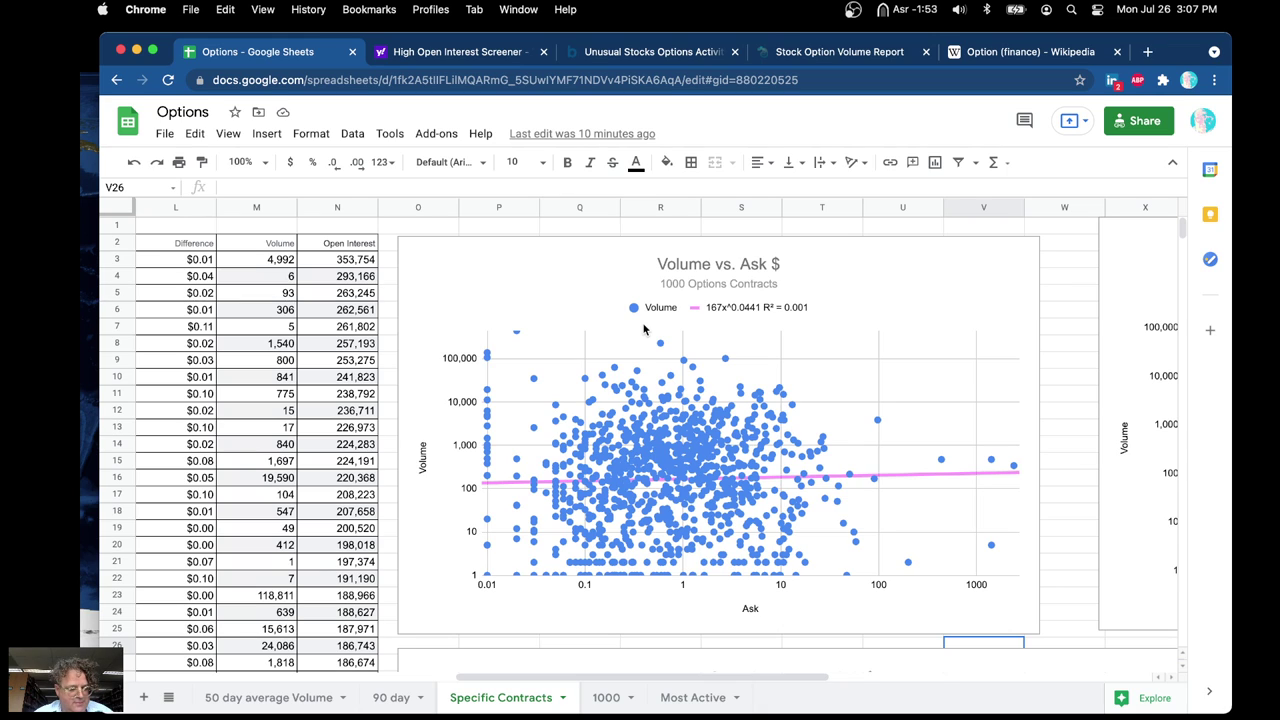
{"action": "scroll", "coordinate": [643, 329], "scroll_direction": "down", "scroll_amount": 3}
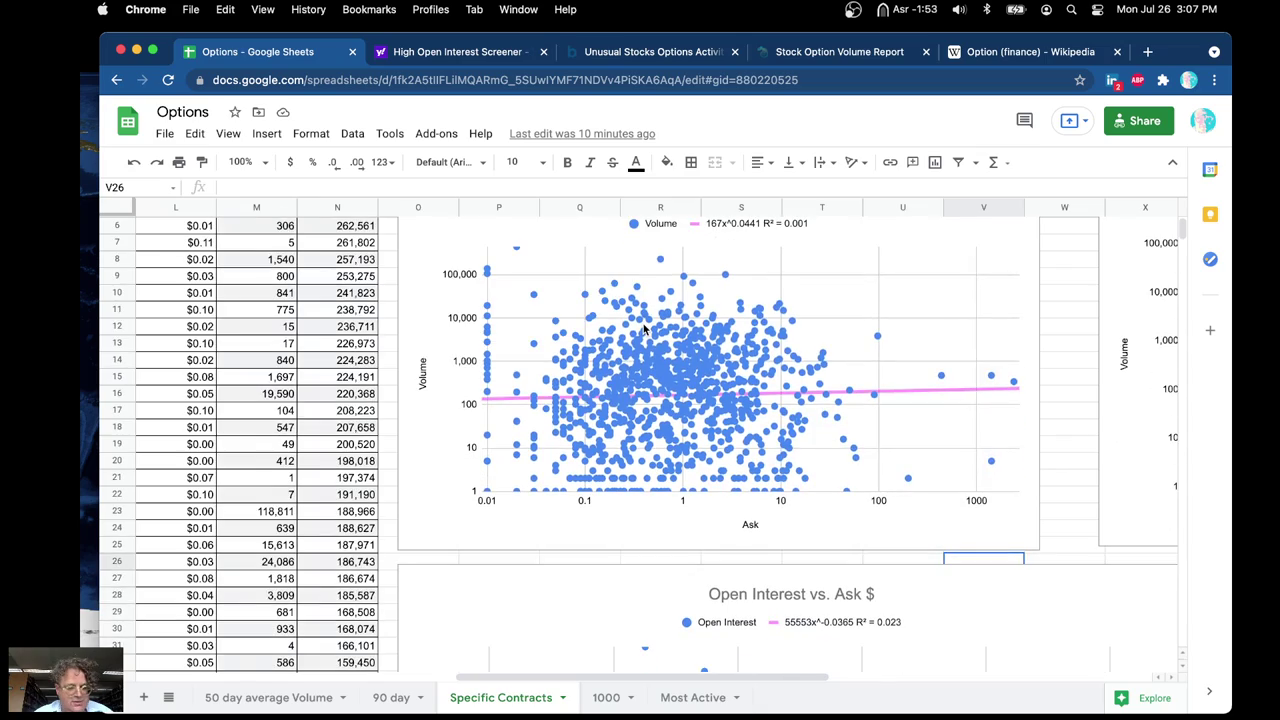
{"action": "scroll", "coordinate": [643, 328], "scroll_direction": "down", "scroll_amount": 15}
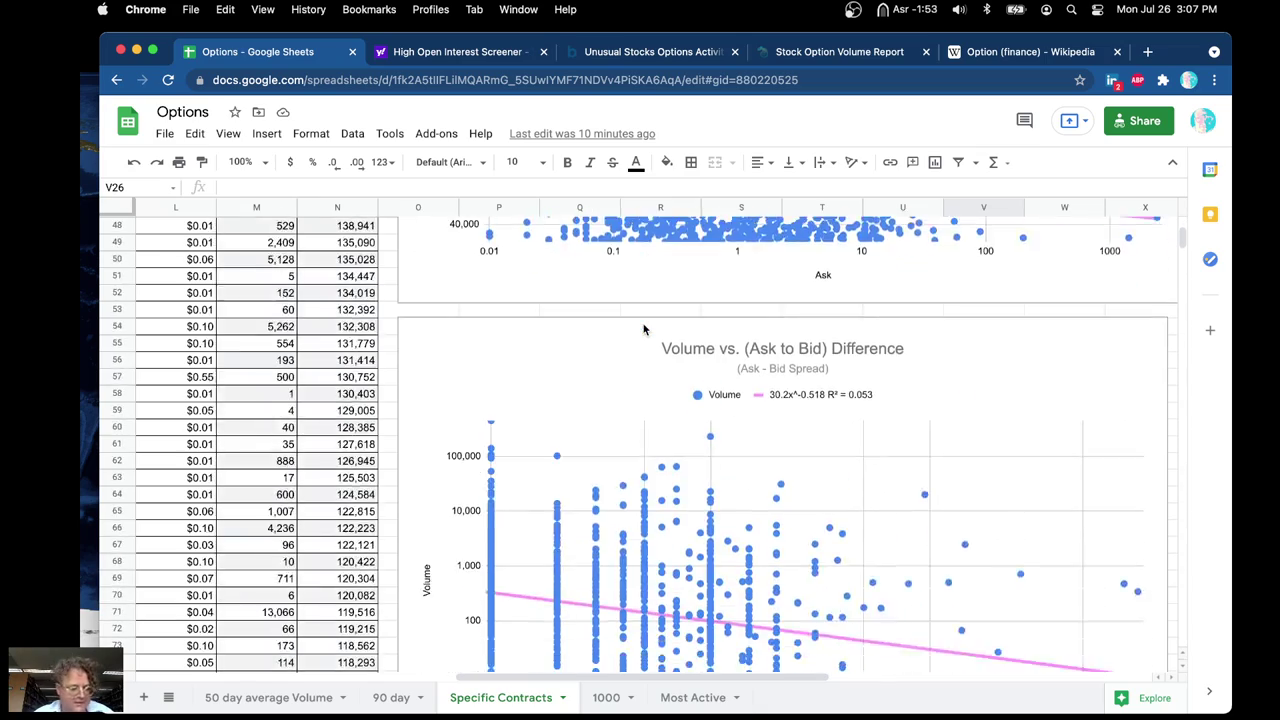
{"action": "scroll", "coordinate": [643, 329], "scroll_direction": "up", "scroll_amount": 15}
{"action": "scroll", "coordinate": [643, 329], "scroll_direction": "right", "scroll_amount": 10}
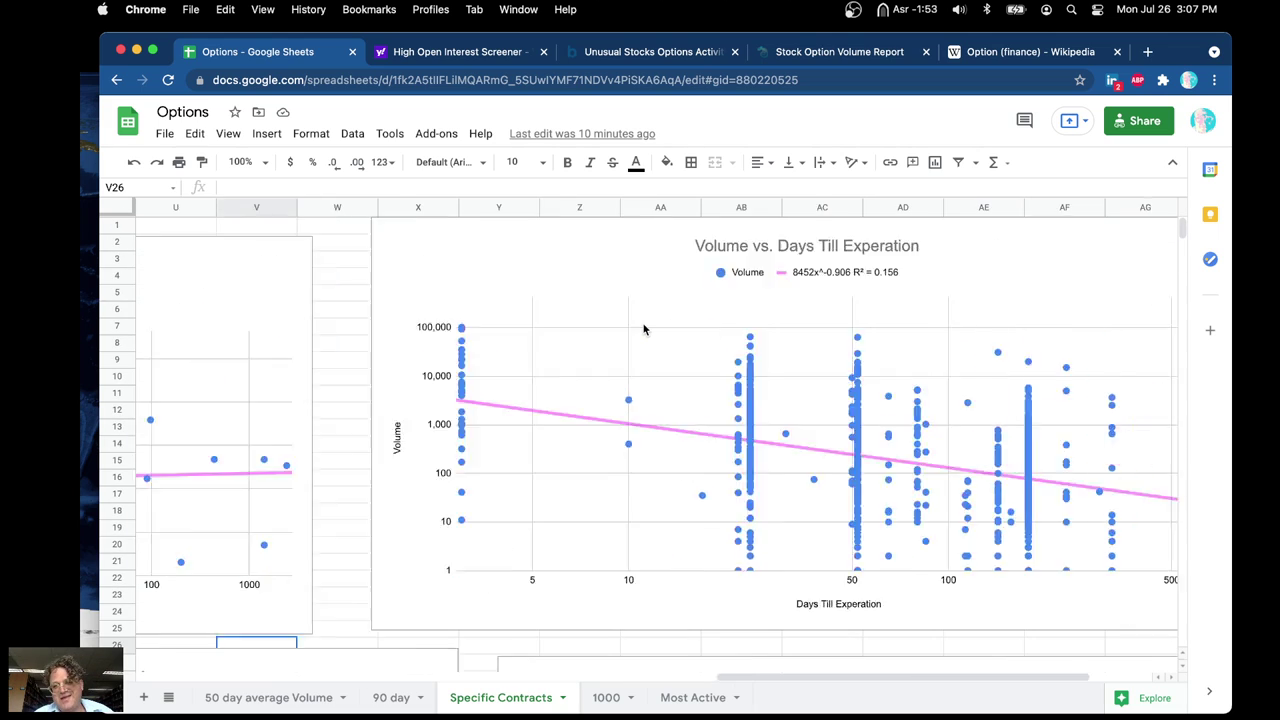
{"action": "scroll", "coordinate": [643, 329], "scroll_direction": "left", "scroll_amount": 3}
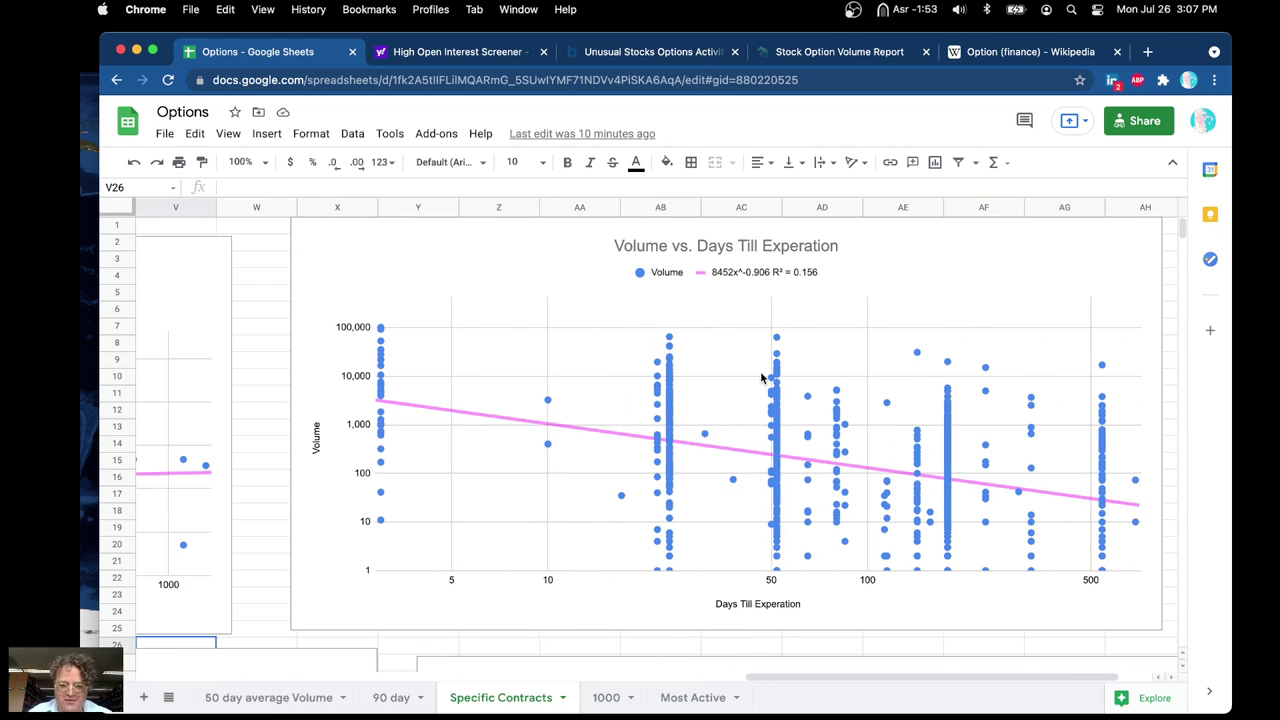
{"action": "scroll", "coordinate": [760, 378], "scroll_direction": "down", "scroll_amount": 2}
{"action": "scroll", "coordinate": [760, 378], "scroll_direction": "down", "scroll_amount": 3}
{"action": "scroll", "coordinate": [760, 372], "scroll_direction": "up", "scroll_amount": 5}
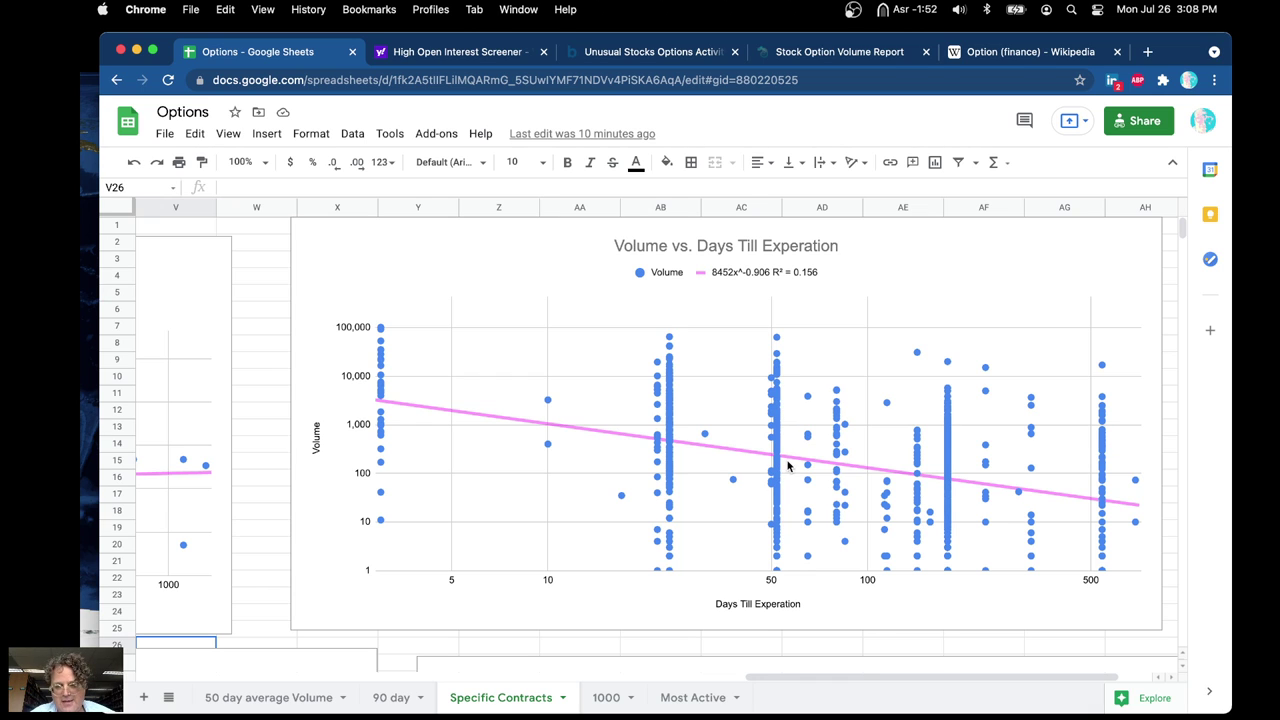
{"action": "mouse_move", "coordinate": [1043, 700]}
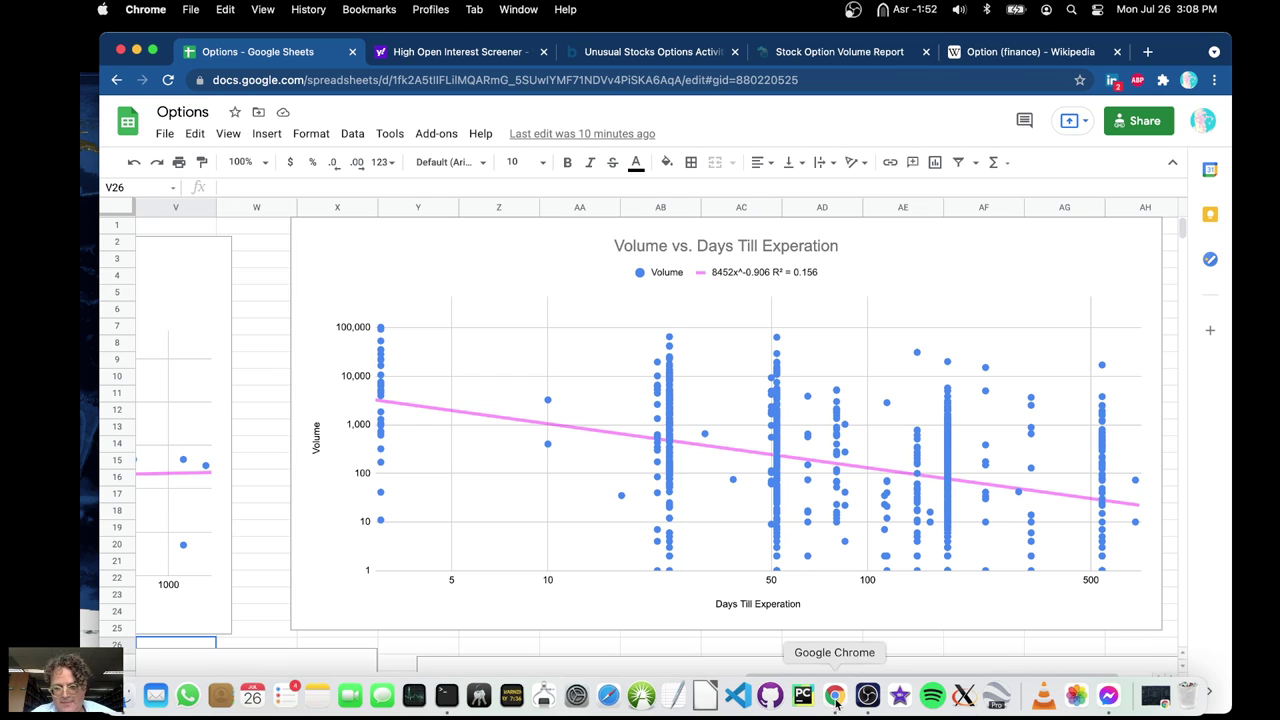
{"action": "left_click", "coordinate": [867, 695]}
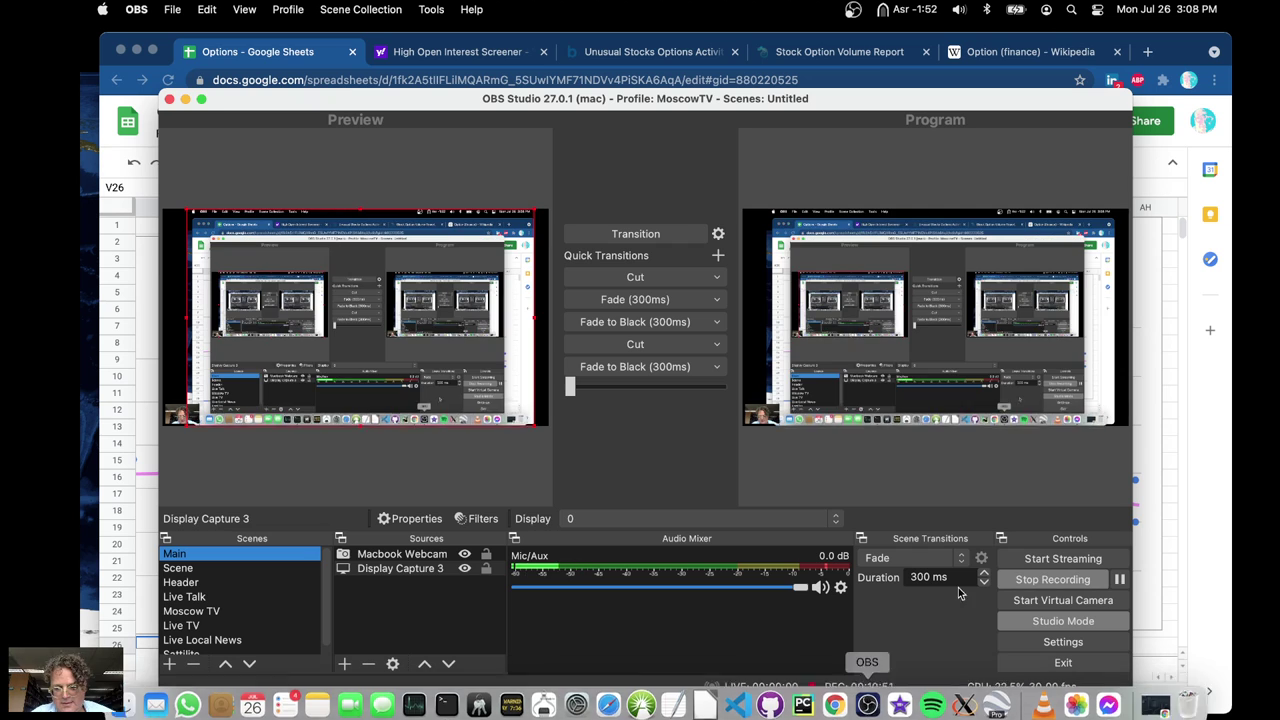
{"action": "left_click", "coordinate": [1165, 569]}
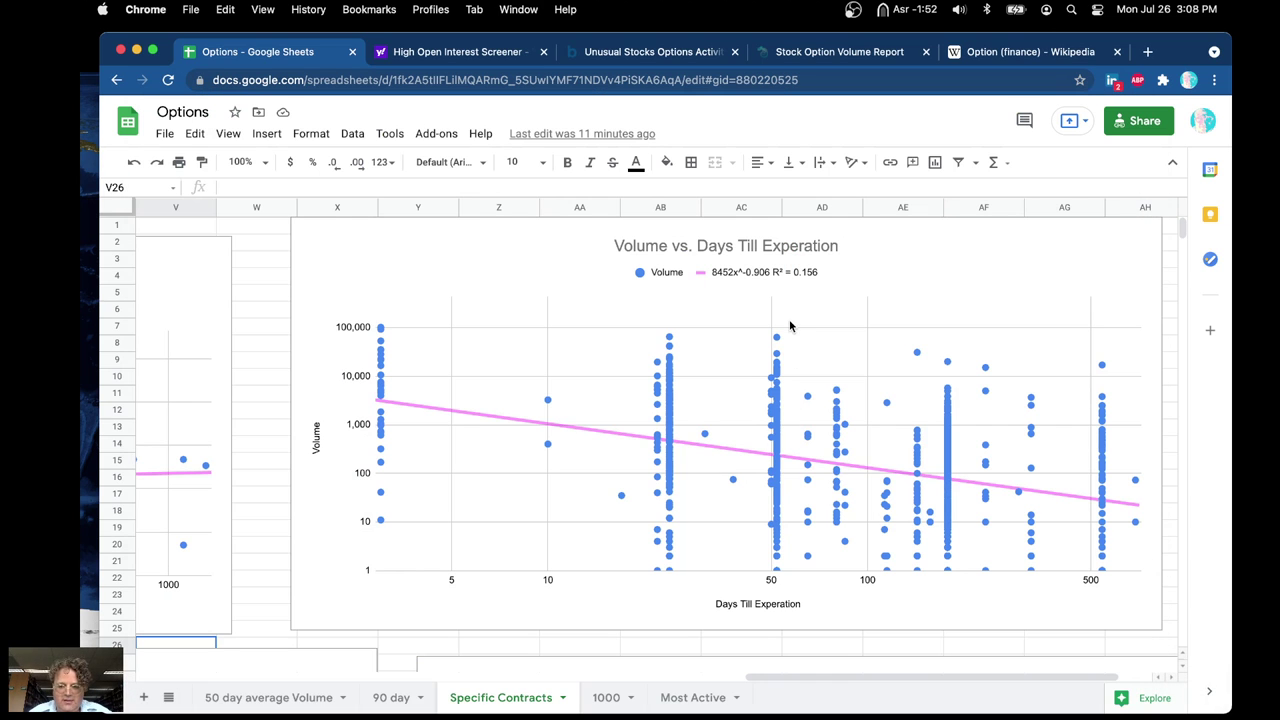
Read the volume tooltips of contracts at 542, 178, 52 and 24 days on the expiration chart.
{"action": "left_click", "coordinate": [950, 413]}
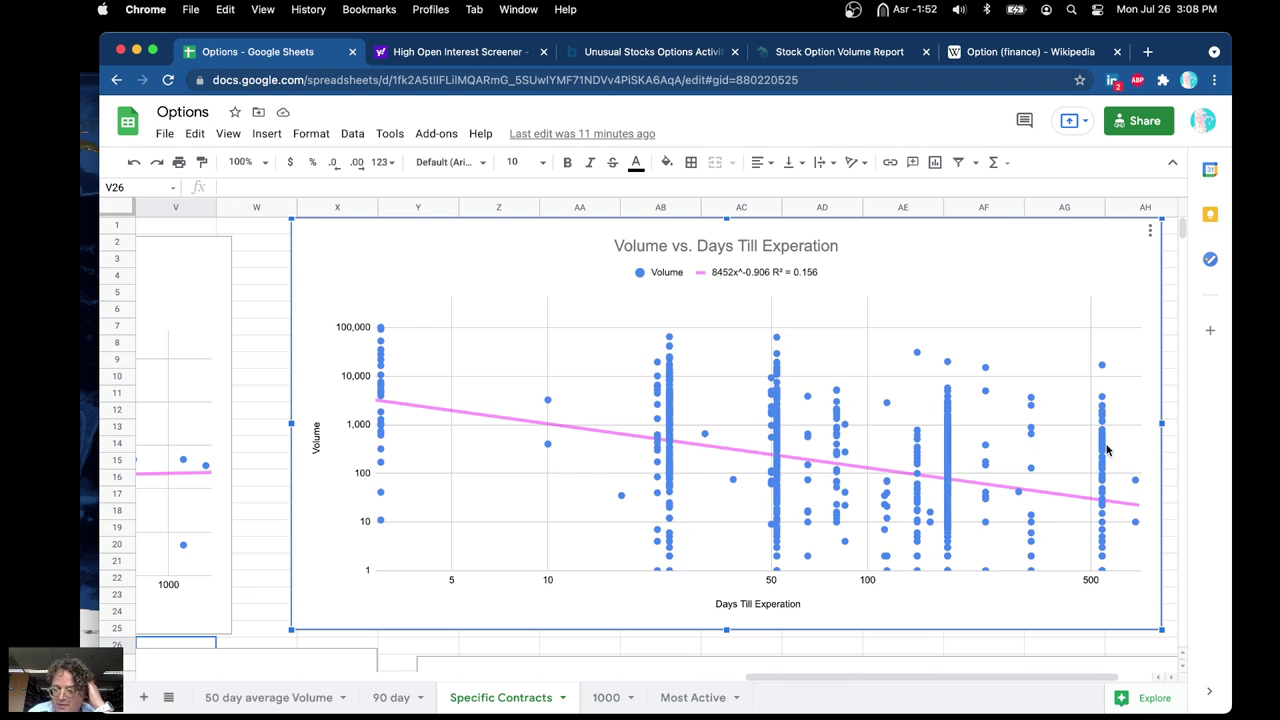
{"action": "mouse_move", "coordinate": [1108, 451]}
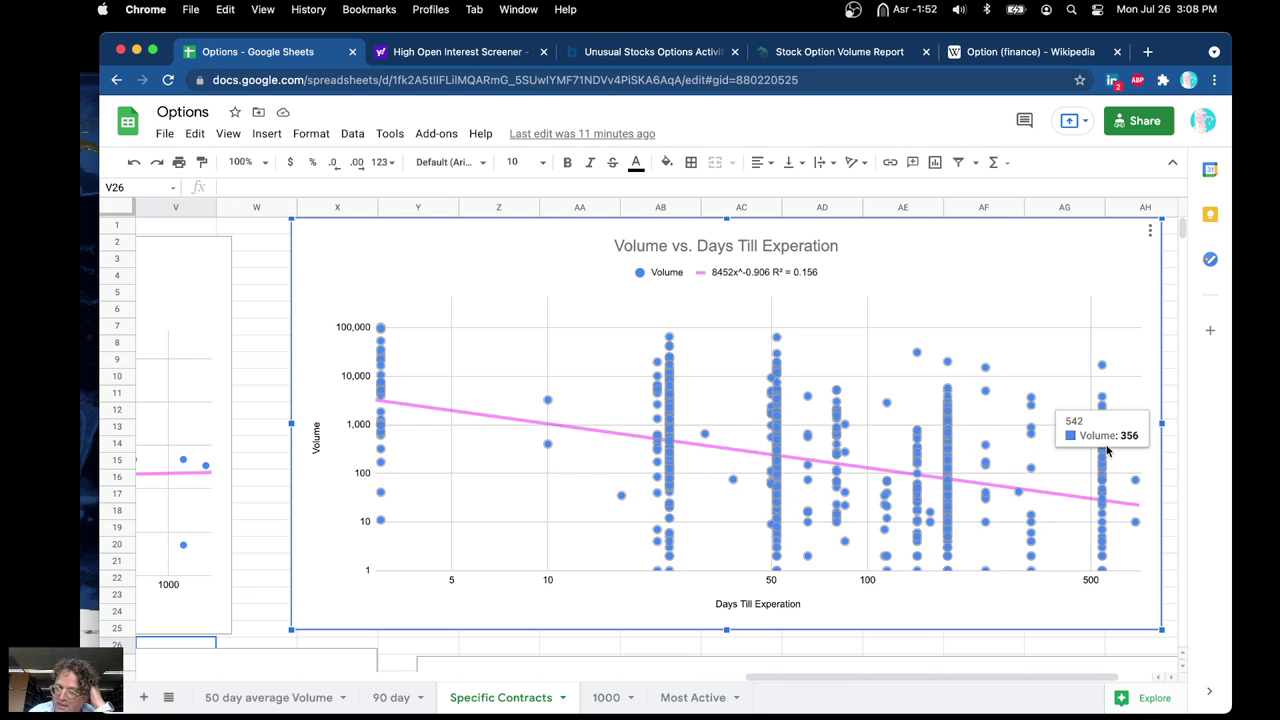
{"action": "mouse_move", "coordinate": [1105, 497]}
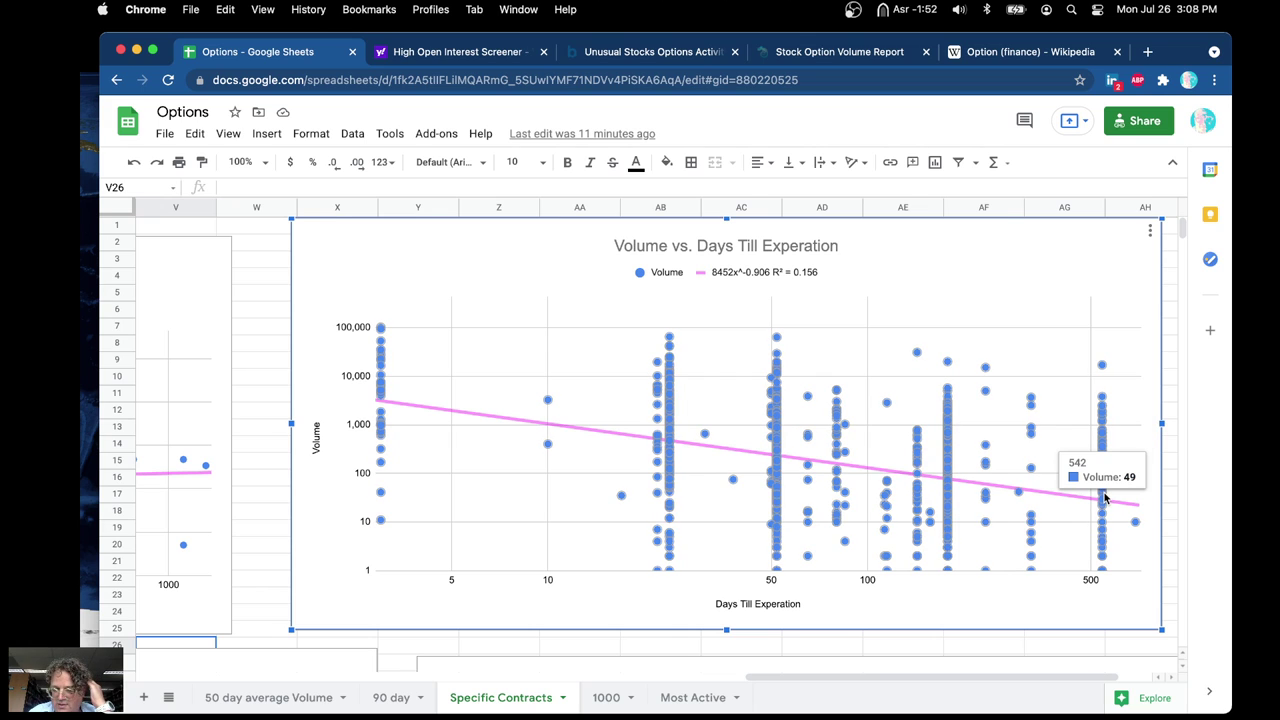
{"action": "mouse_move", "coordinate": [949, 481]}
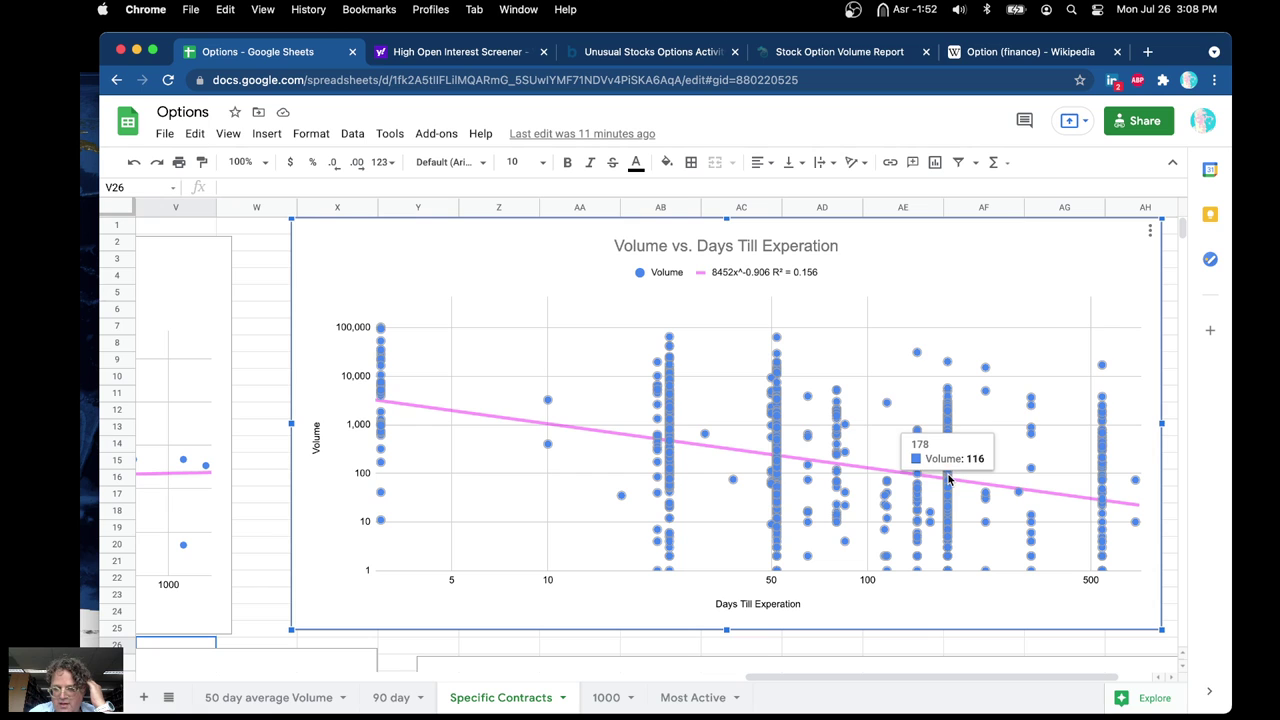
{"action": "mouse_move", "coordinate": [779, 457]}
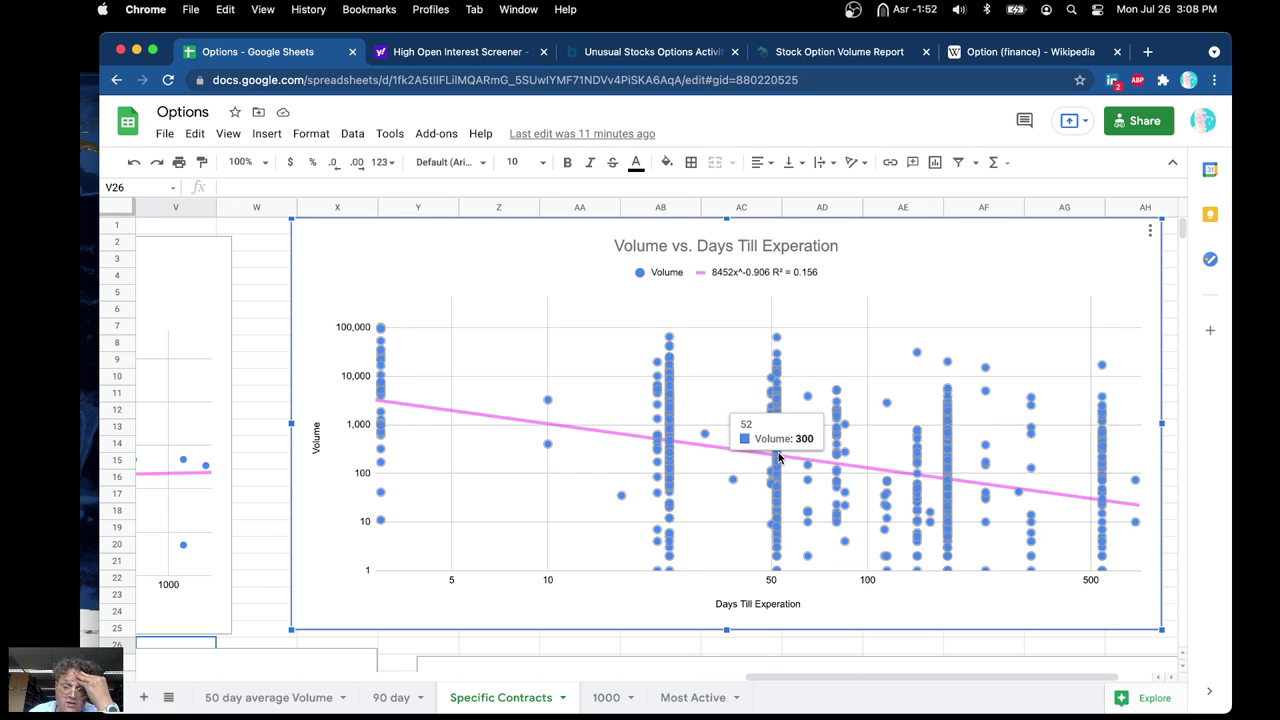
{"action": "mouse_move", "coordinate": [669, 441]}
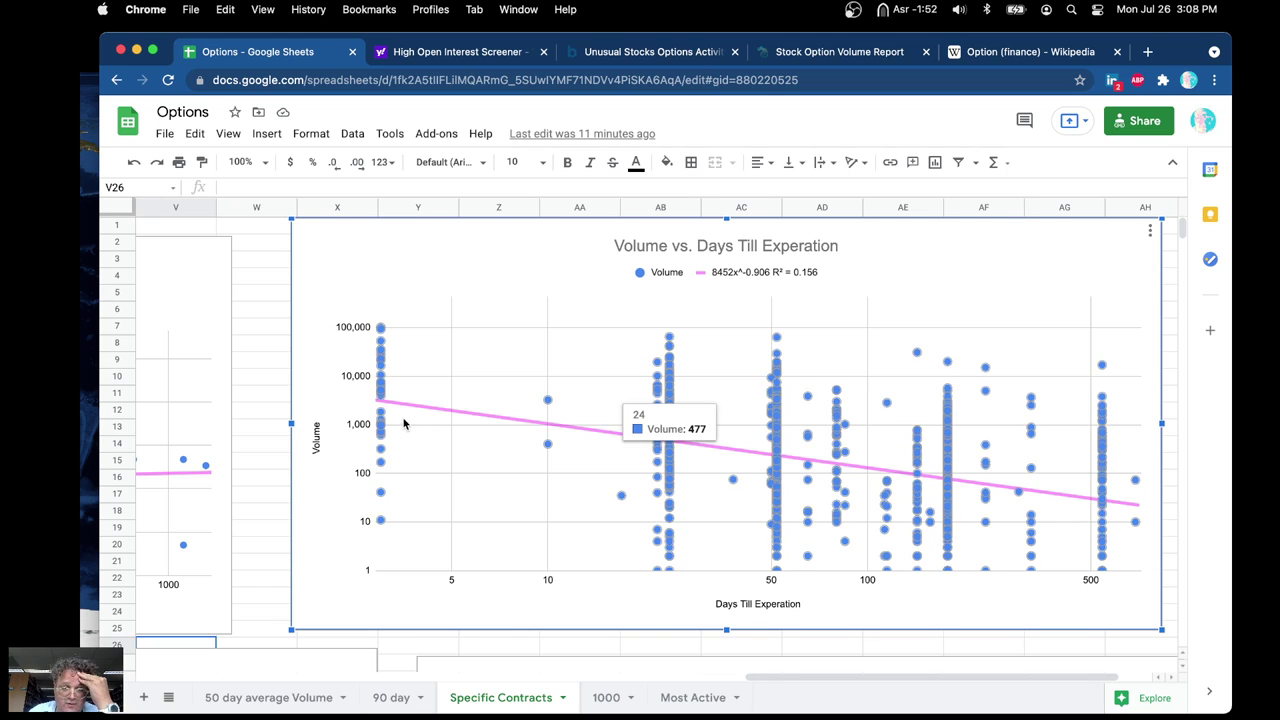
{"action": "mouse_move", "coordinate": [380, 395]}
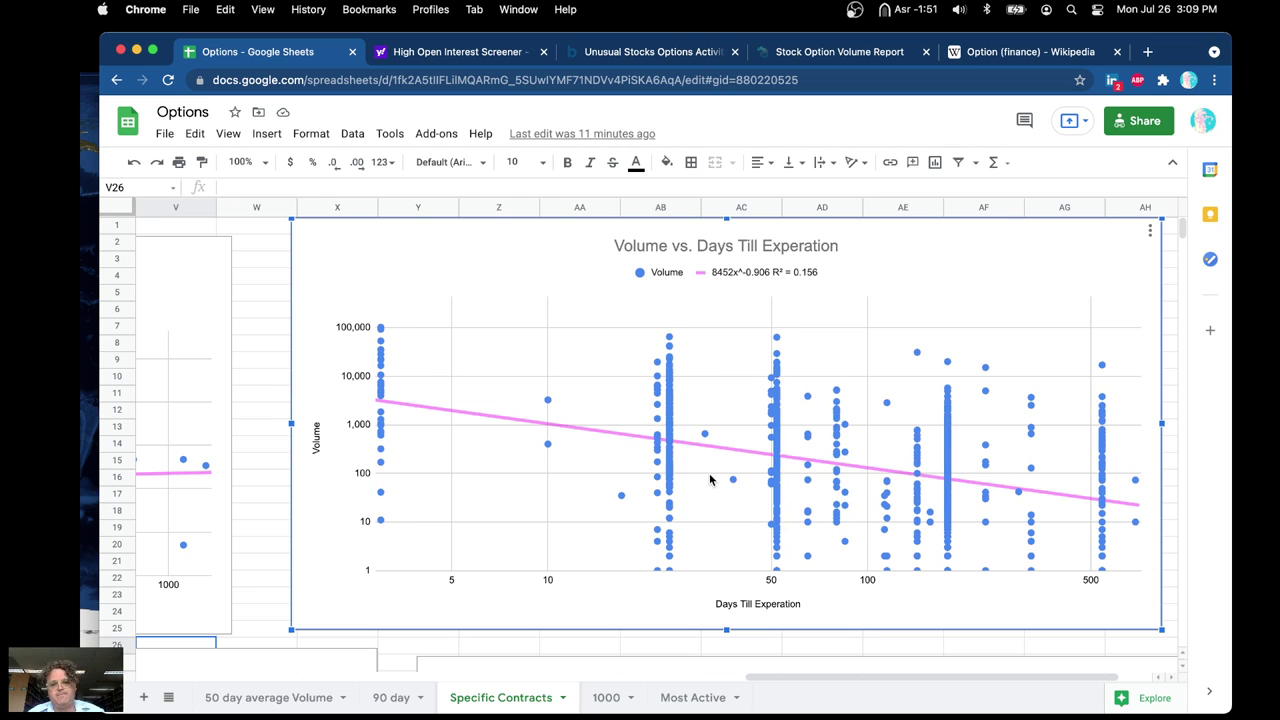
Scroll down below the volume chart to the % Change vs. Days Till Experation scatter.
{"action": "scroll", "coordinate": [710, 480], "scroll_direction": "down", "scroll_amount": 10}
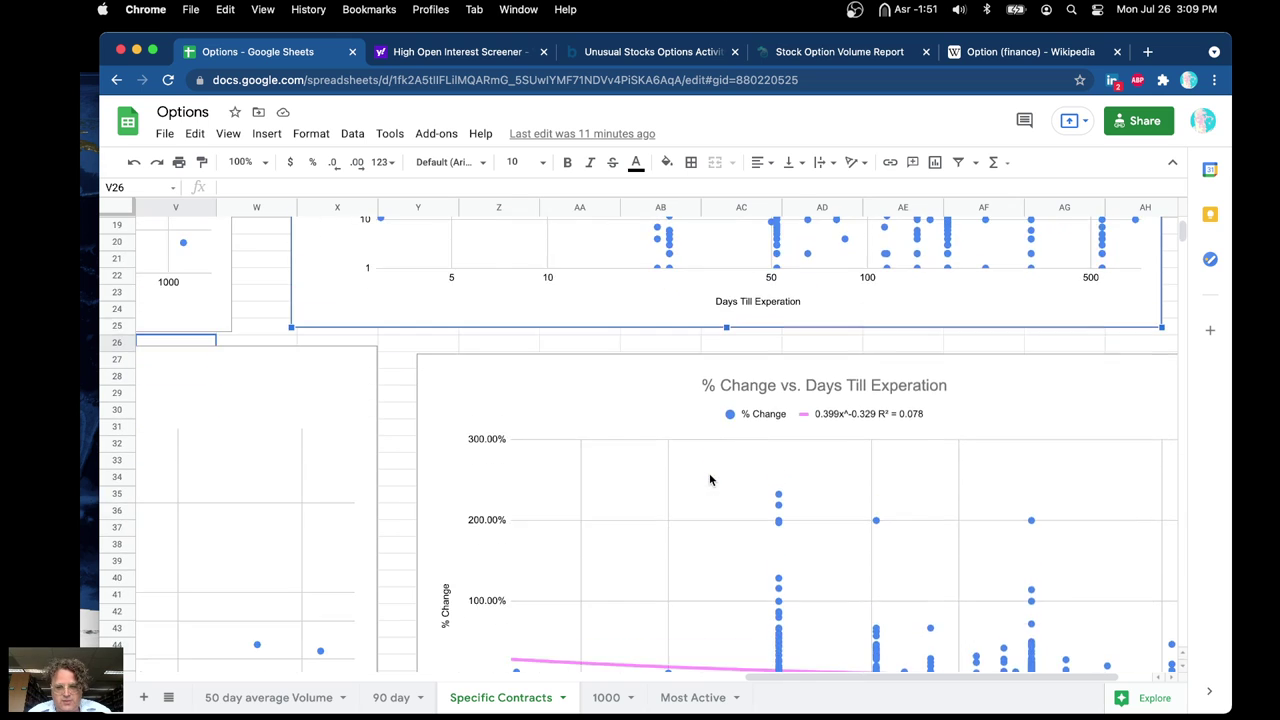
{"action": "scroll", "coordinate": [710, 480], "scroll_direction": "down", "scroll_amount": 1}
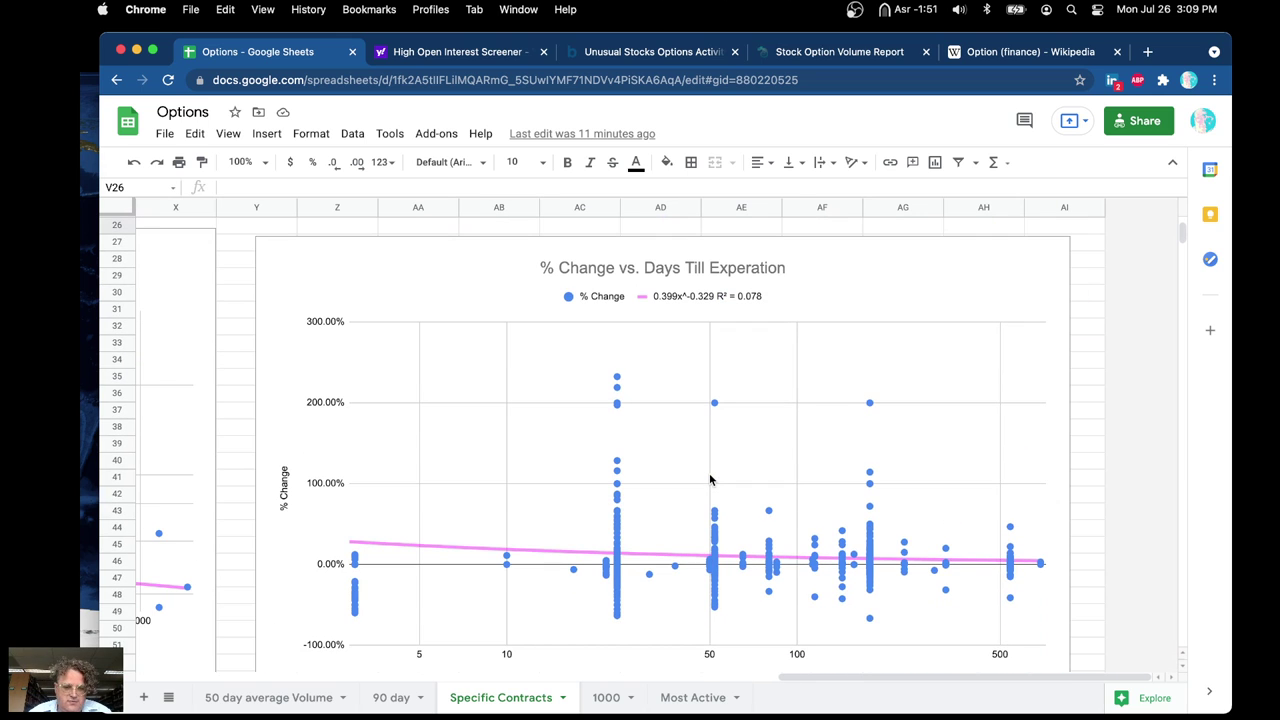
{"action": "scroll", "coordinate": [710, 480], "scroll_direction": "down", "scroll_amount": 1}
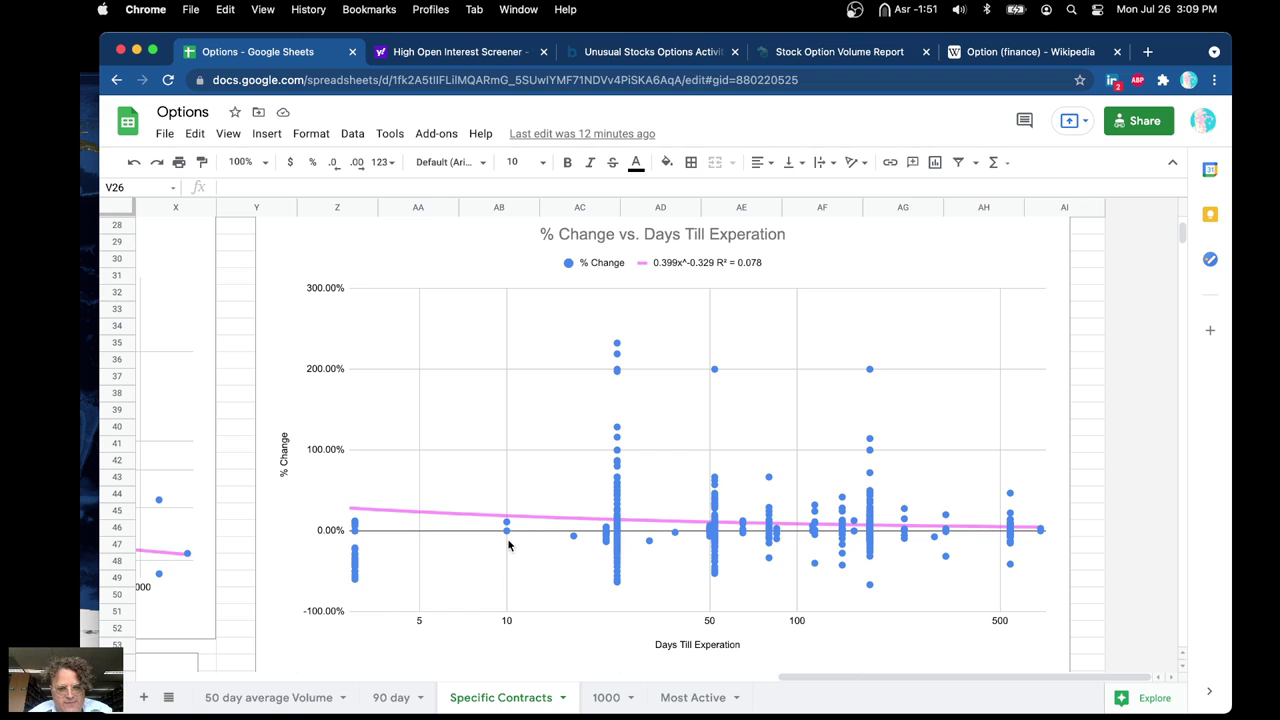
Select the % Change chart and read point values such as 0.1786 at 52 days.
{"action": "left_click", "coordinate": [620, 538]}
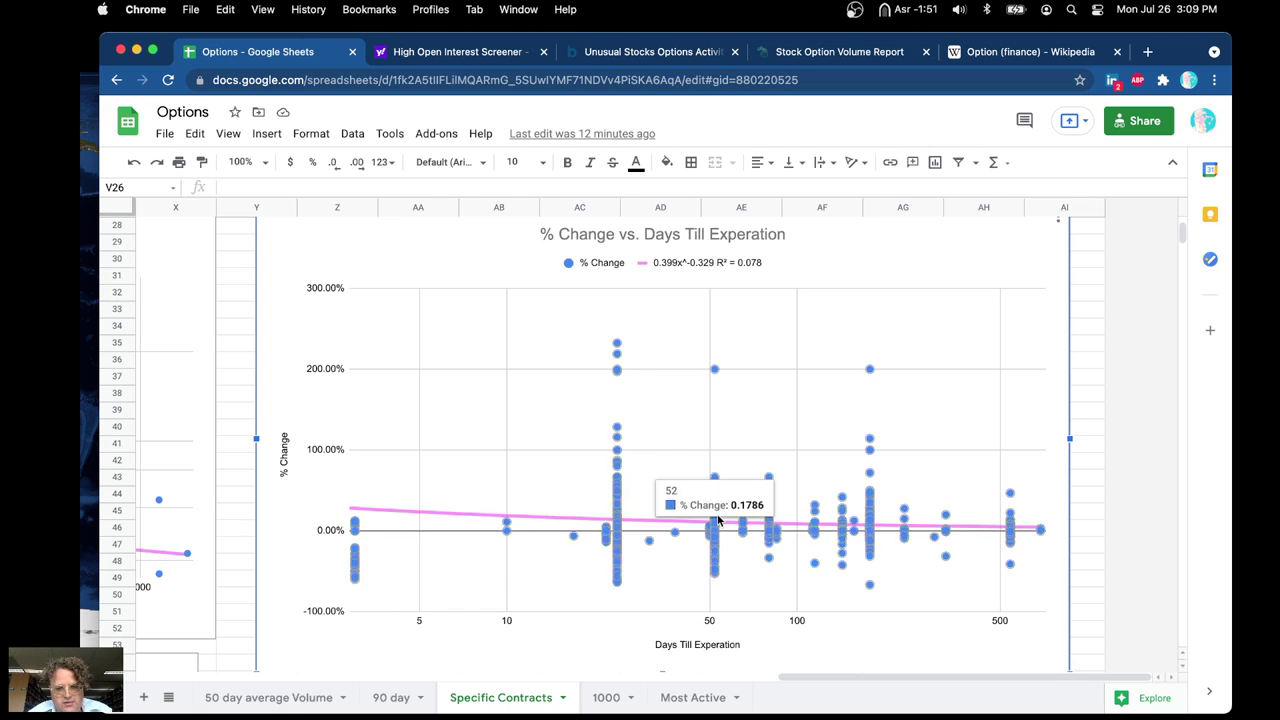
{"action": "mouse_move", "coordinate": [871, 524]}
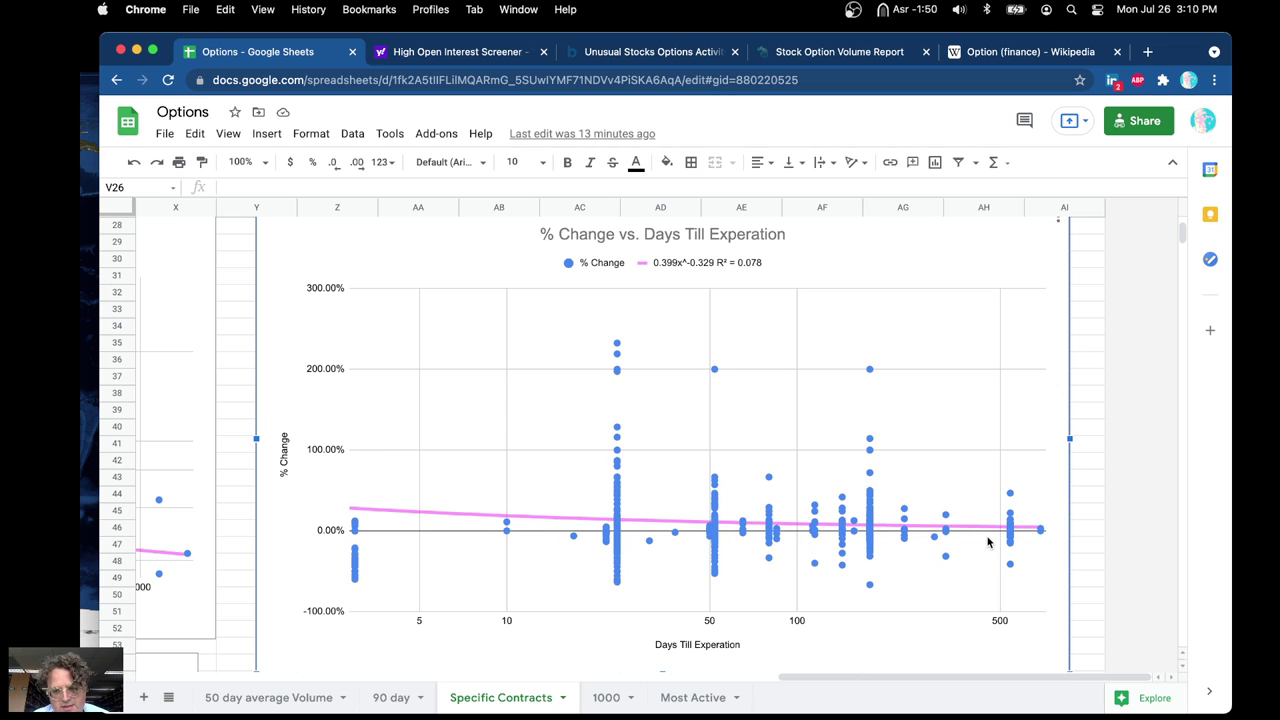
Scroll to the Difference vs. Days Till Experation chart with trendline 0.0102x^0.299.
{"action": "scroll", "coordinate": [1088, 535], "scroll_direction": "down", "scroll_amount": 3}
{"action": "scroll", "coordinate": [1088, 535], "scroll_direction": "down", "scroll_amount": 5}
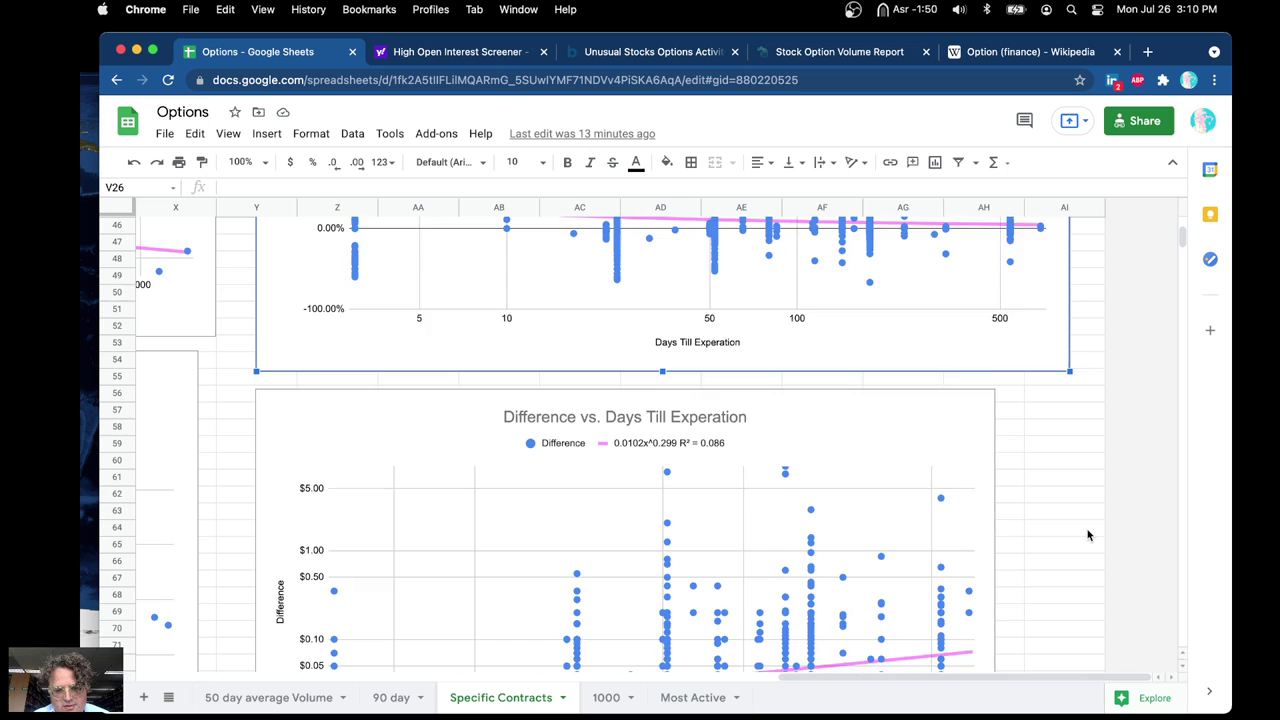
{"action": "scroll", "coordinate": [1088, 535], "scroll_direction": "up", "scroll_amount": 2}
{"action": "scroll", "coordinate": [1088, 535], "scroll_direction": "up", "scroll_amount": 1}
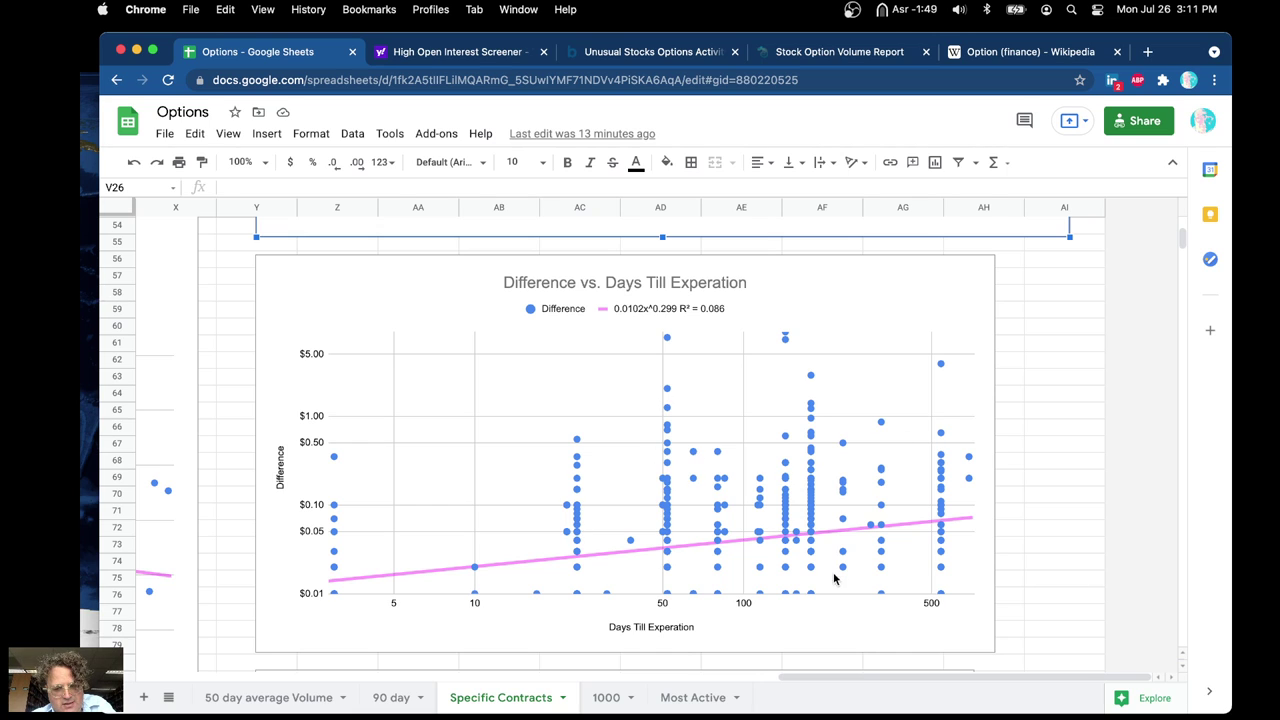
Read Difference tooltips on that chart, such as the $2.89 spread at 178 days.
{"action": "left_click", "coordinate": [941, 517]}
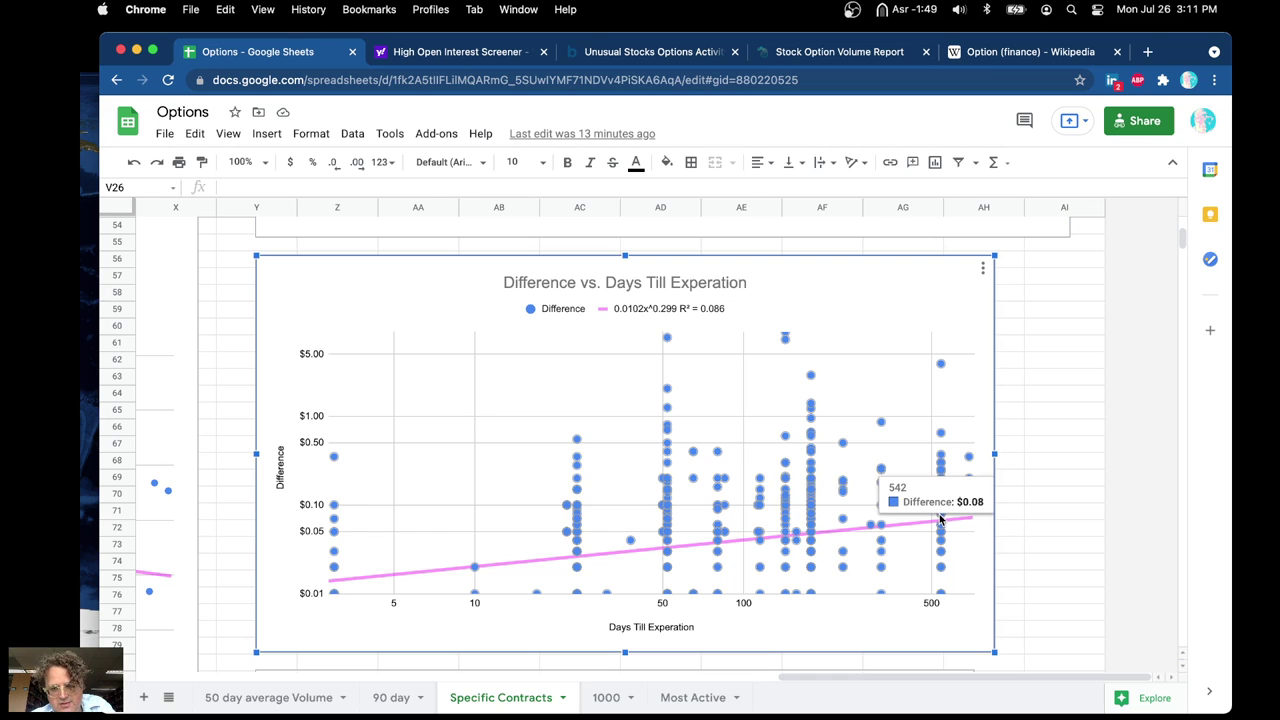
{"action": "mouse_move", "coordinate": [881, 530]}
{"action": "mouse_move", "coordinate": [814, 531]}
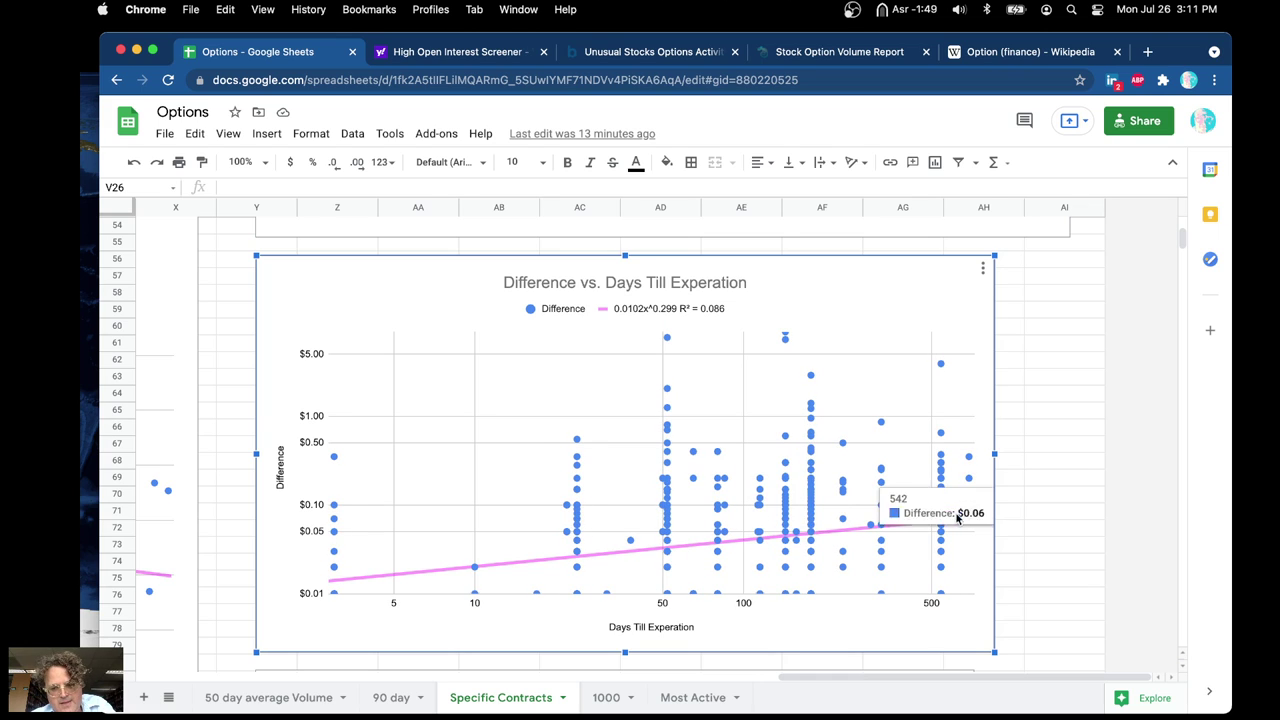
{"action": "mouse_move", "coordinate": [944, 522]}
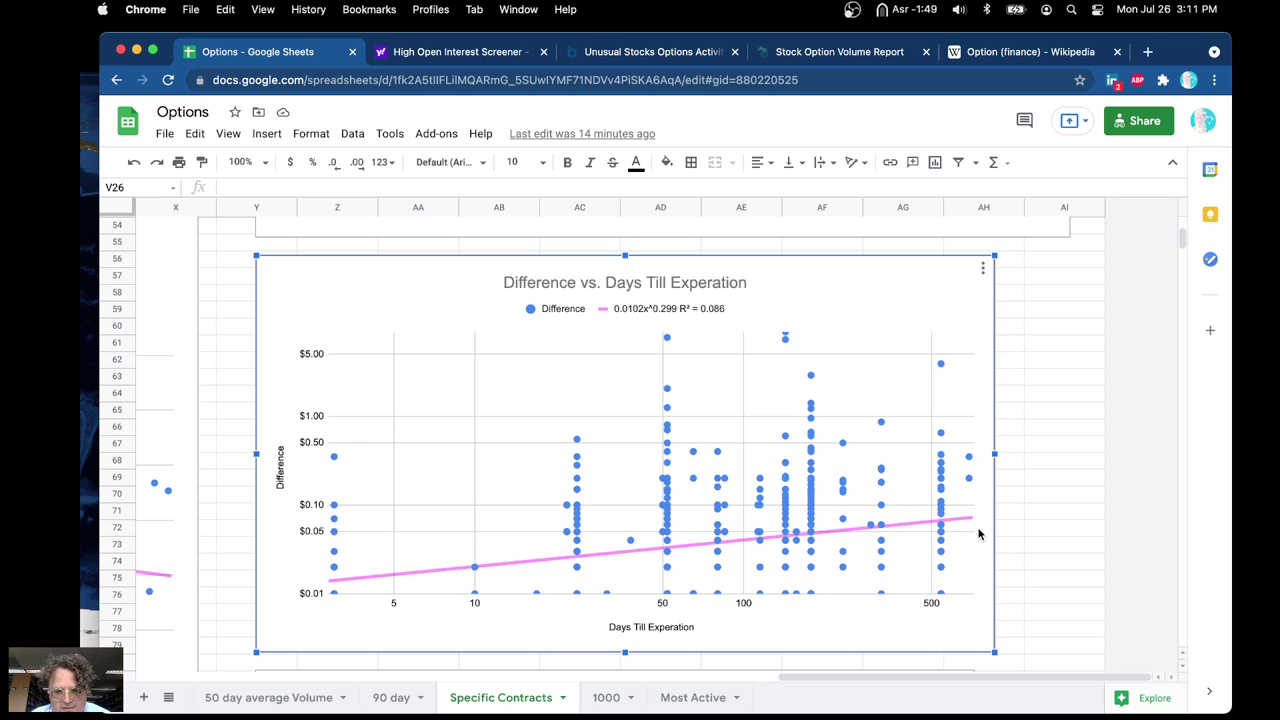
{"action": "mouse_move", "coordinate": [813, 426]}
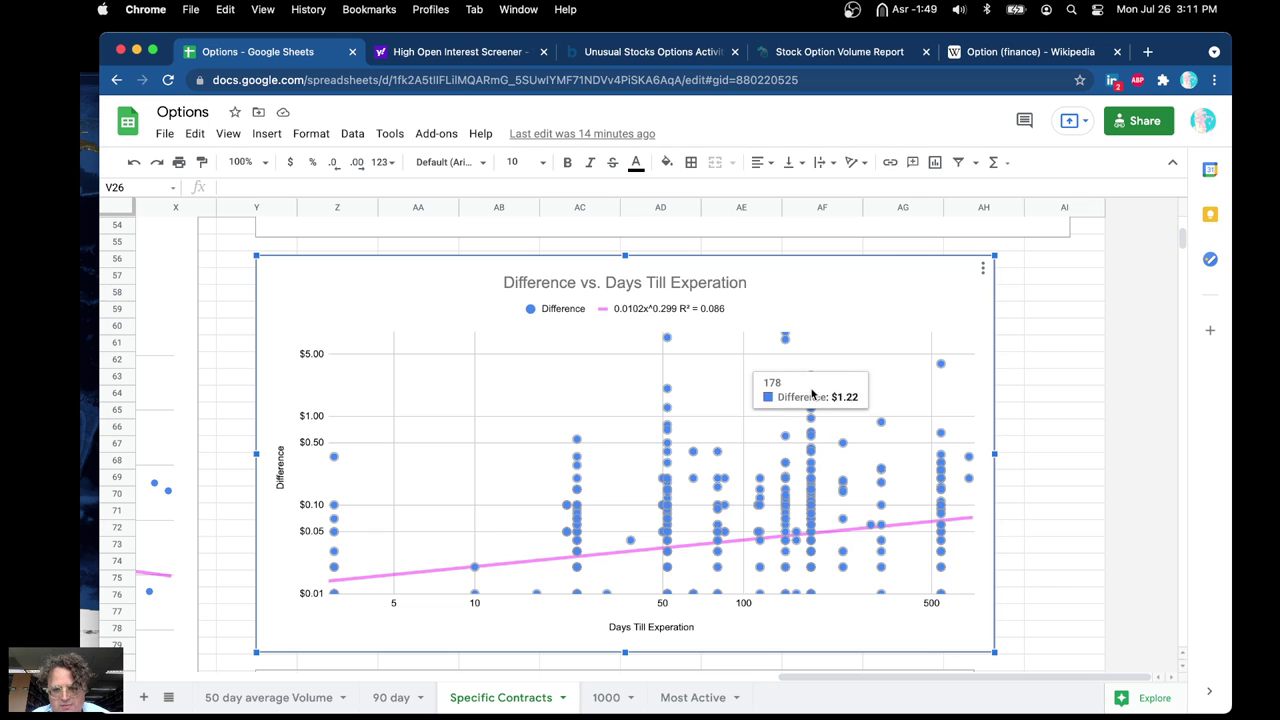
{"action": "mouse_move", "coordinate": [810, 377]}
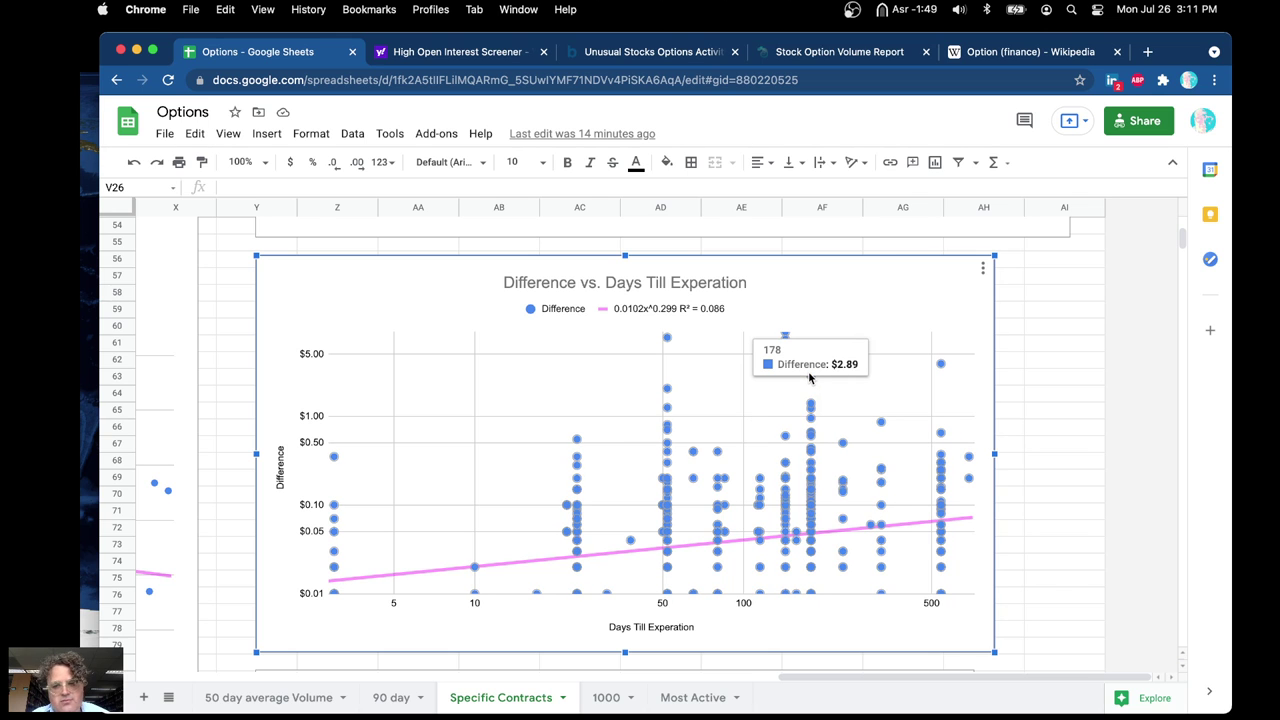
Inspect points on the Volume vs. Options Contract Price (Intraday) scatter (trendline 175x^0.0585), then deselect it.
{"action": "scroll", "coordinate": [1060, 523], "scroll_direction": "down", "scroll_amount": 5}
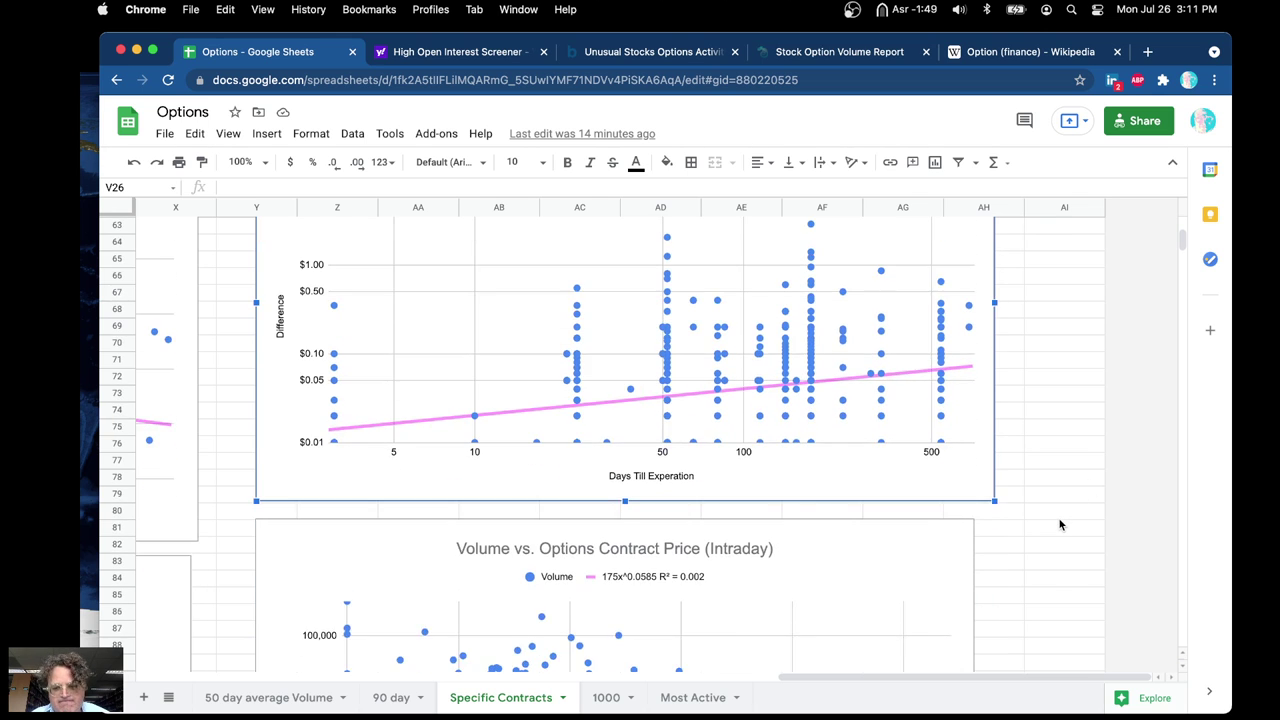
{"action": "scroll", "coordinate": [1060, 523], "scroll_direction": "down", "scroll_amount": 4}
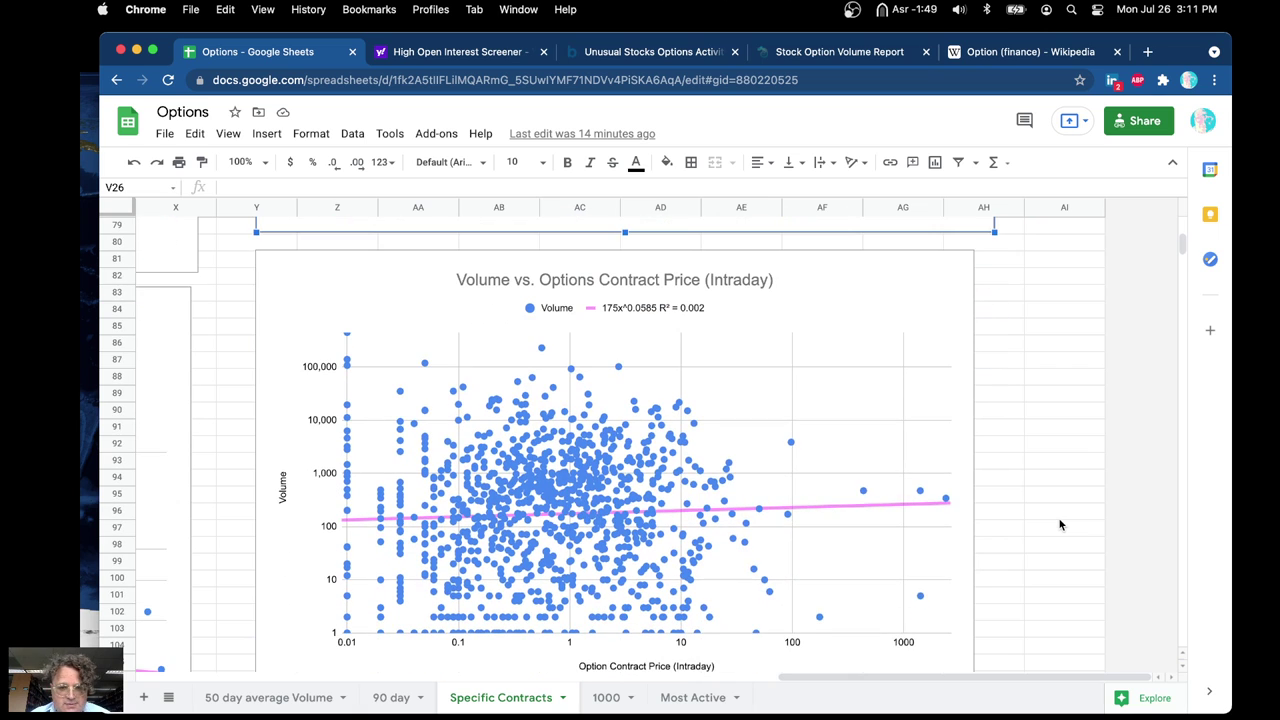
{"action": "scroll", "coordinate": [1012, 437], "scroll_direction": "down", "scroll_amount": 1}
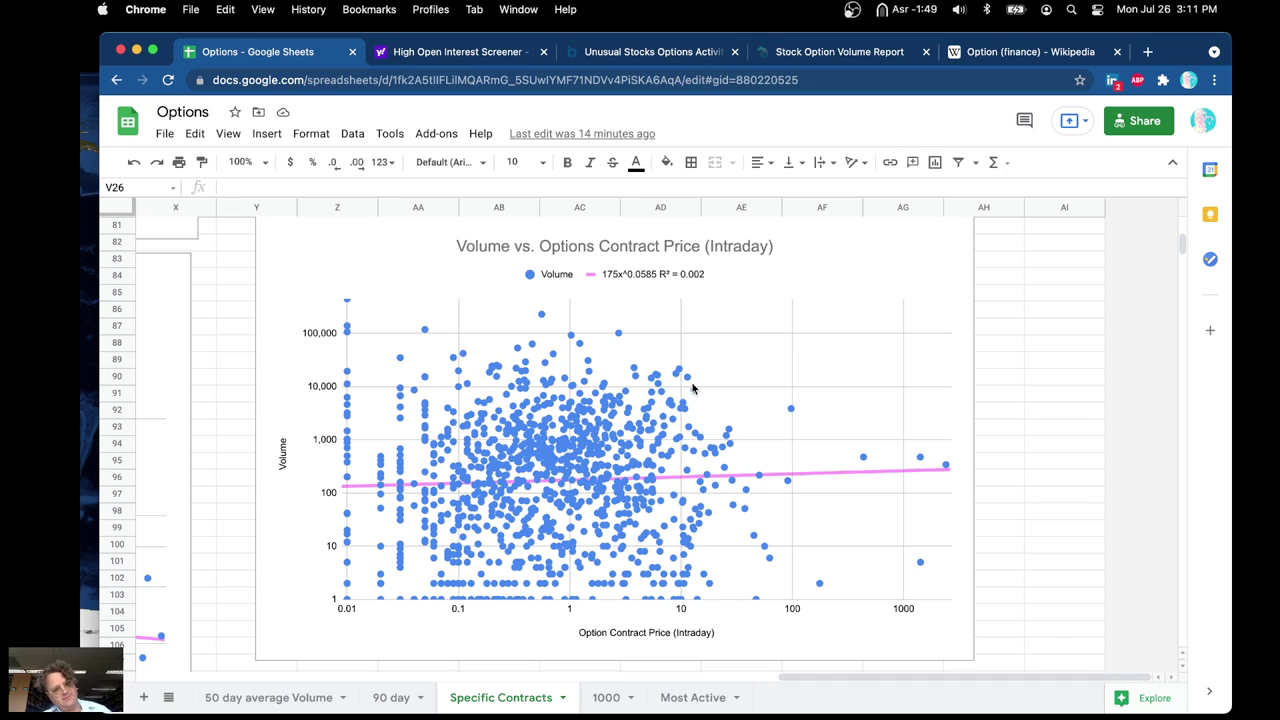
{"action": "left_click", "coordinate": [581, 467]}
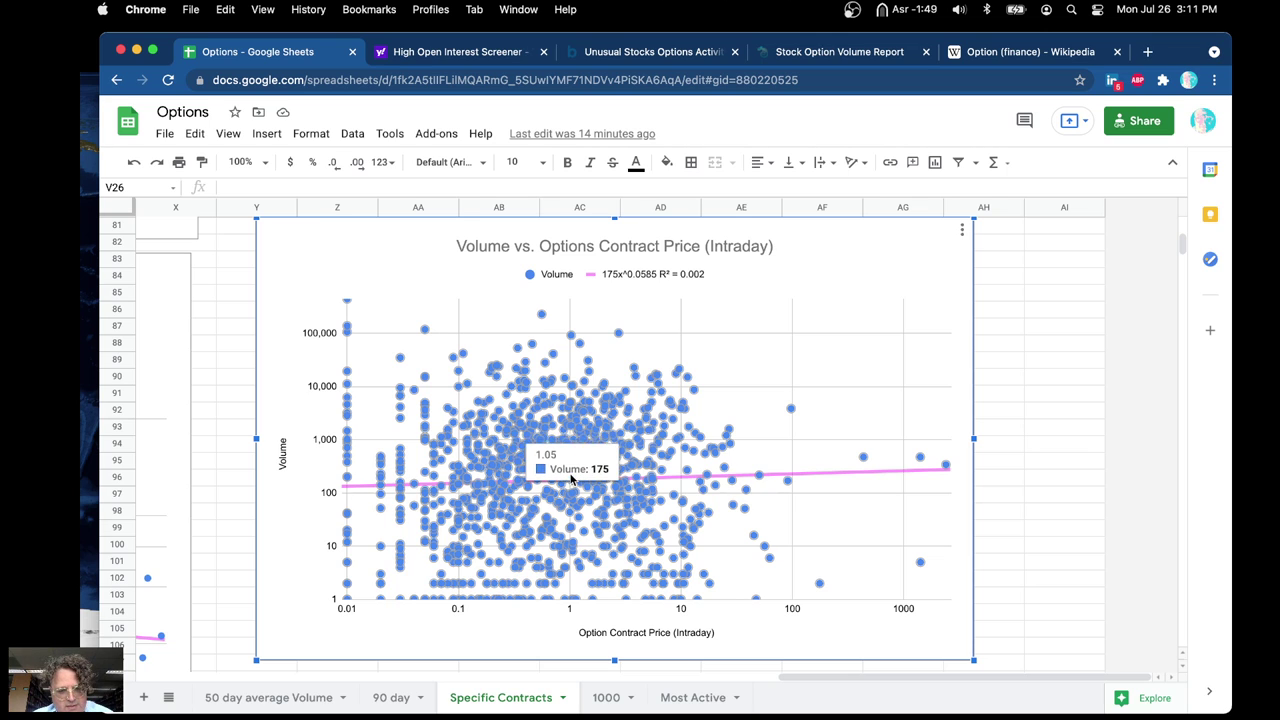
{"action": "left_click", "coordinate": [1018, 494]}
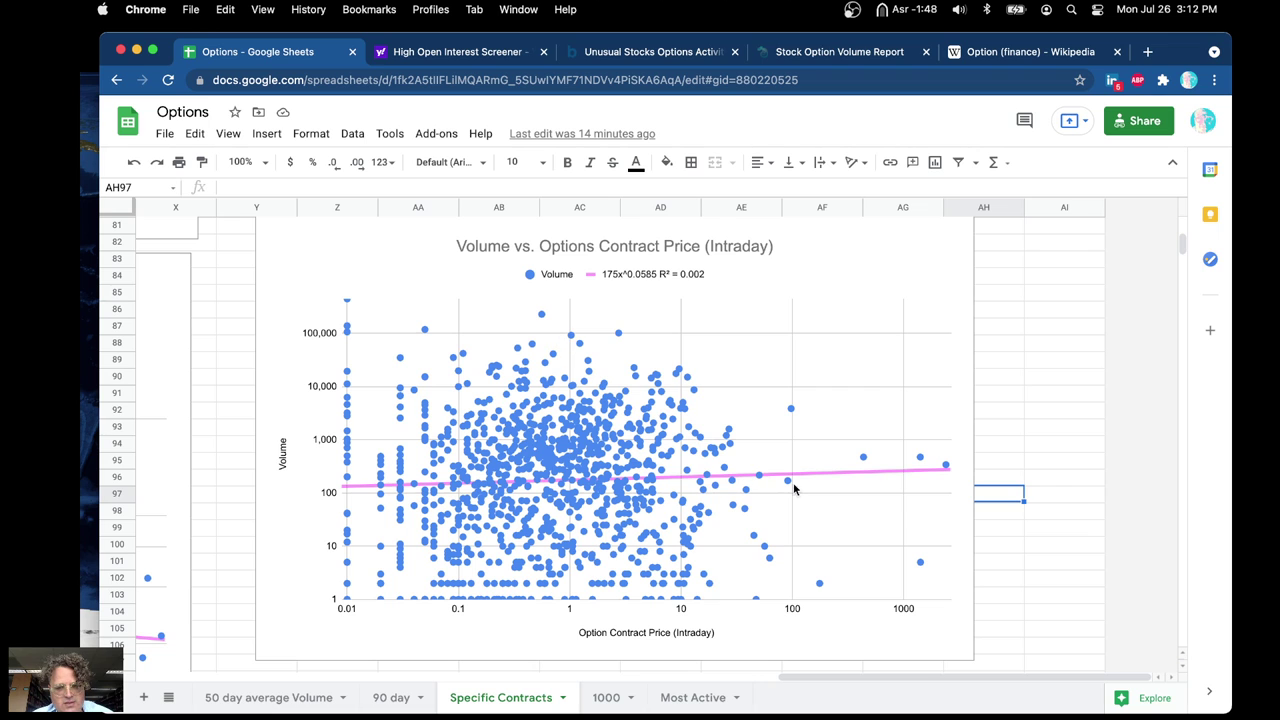
Scroll down the Specific Contracts sheet to the Difference vs. Options Contract Price chart.
{"action": "left_click", "coordinate": [1041, 429]}
{"action": "scroll", "coordinate": [1040, 430], "scroll_direction": "down", "scroll_amount": 10}
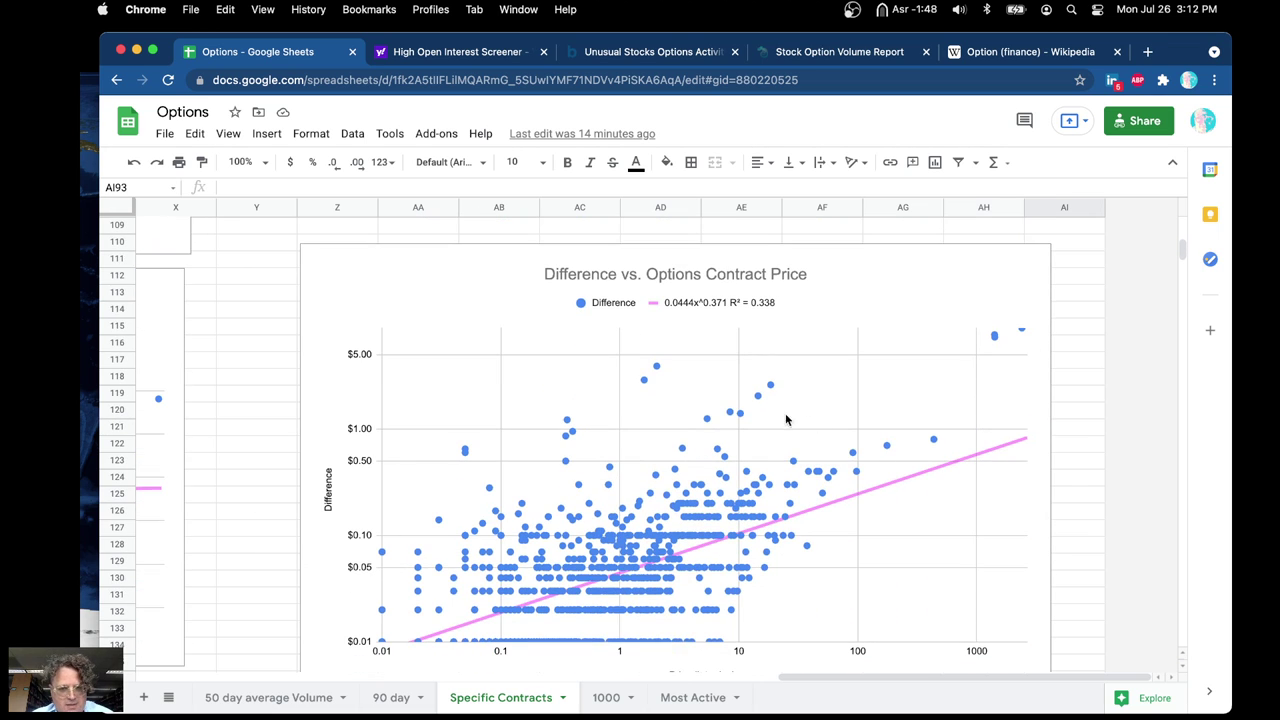
{"action": "scroll", "coordinate": [714, 346], "scroll_direction": "down", "scroll_amount": 1}
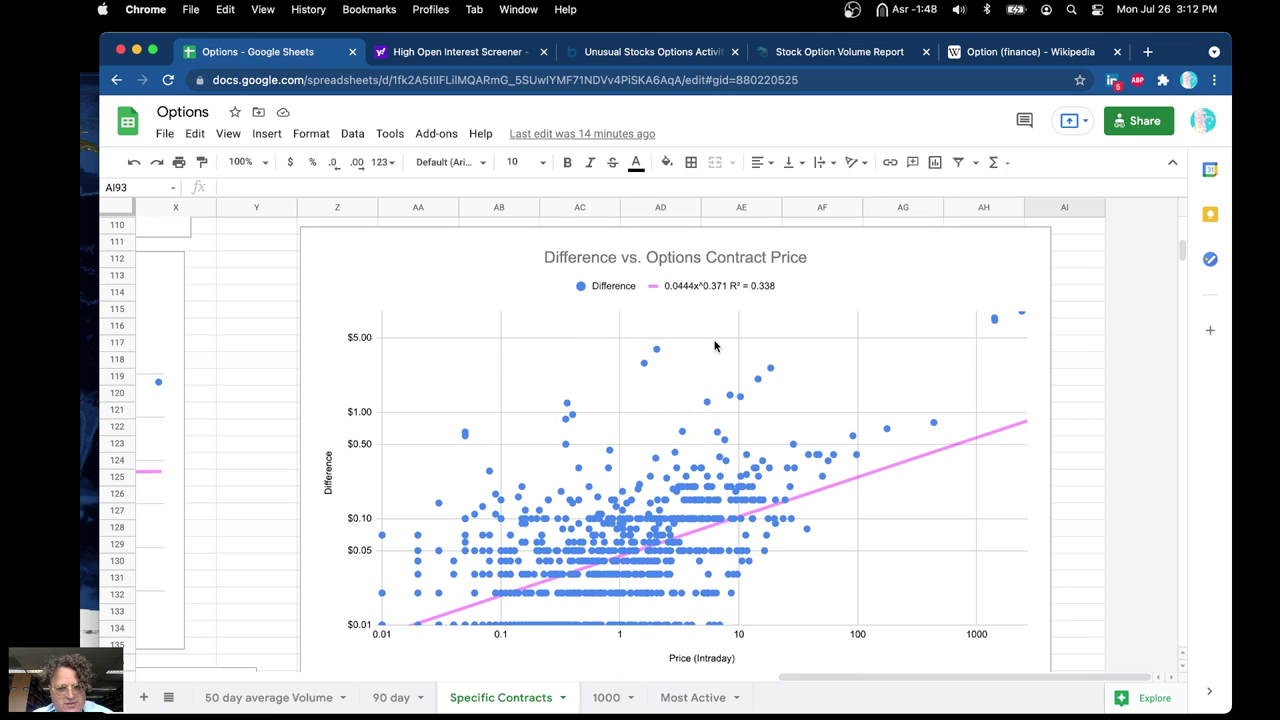
{"action": "scroll", "coordinate": [747, 352], "scroll_direction": "up", "scroll_amount": 3}
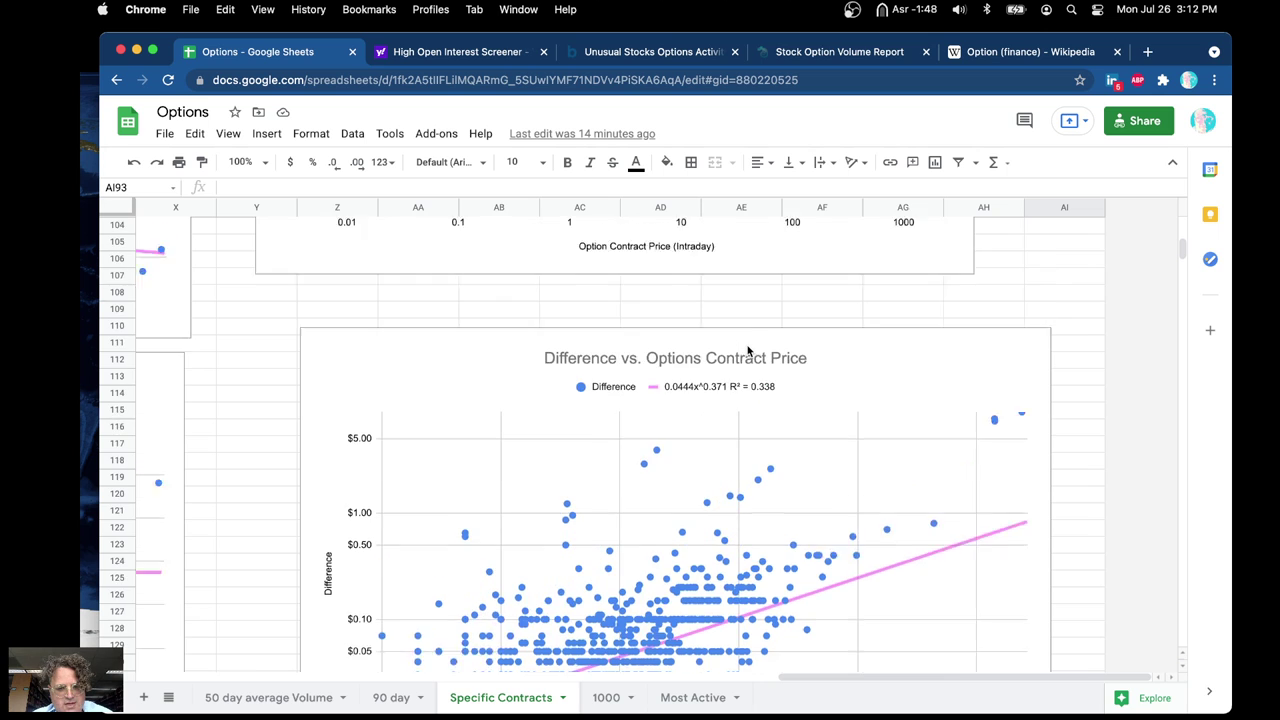
{"action": "scroll", "coordinate": [747, 376], "scroll_direction": "up", "scroll_amount": 8}
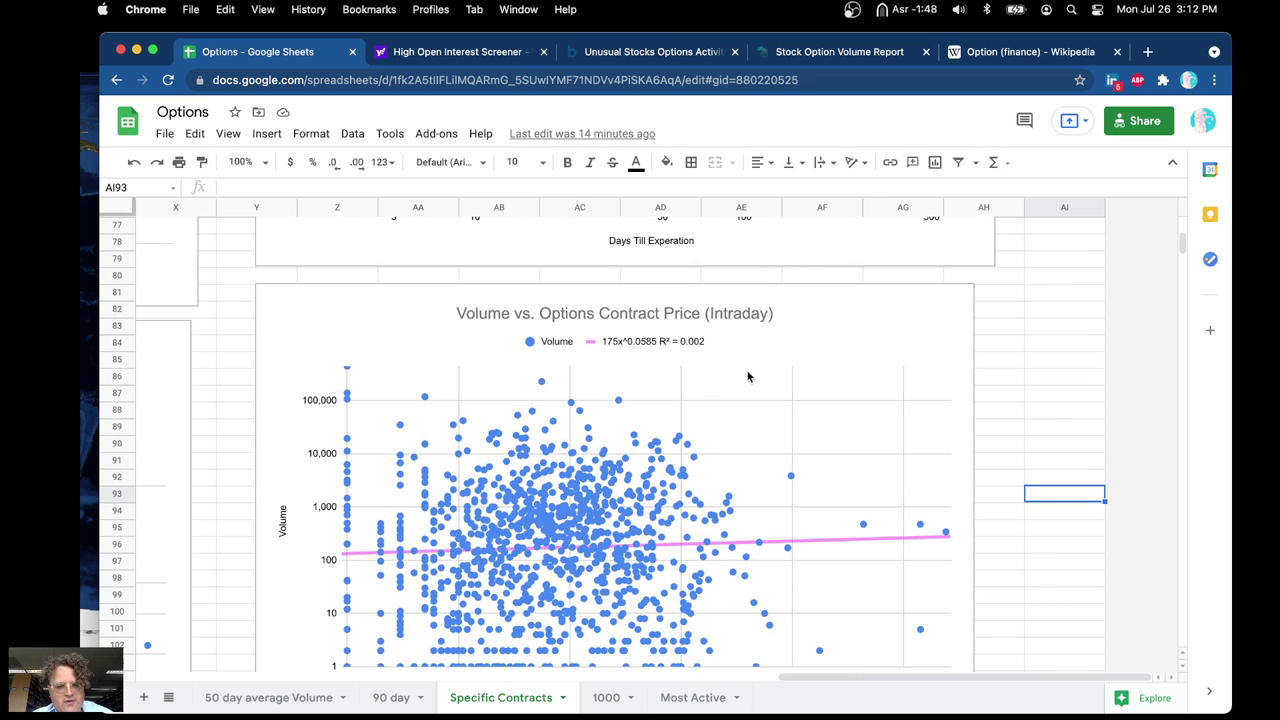
{"action": "scroll", "coordinate": [747, 376], "scroll_direction": "down", "scroll_amount": 12}
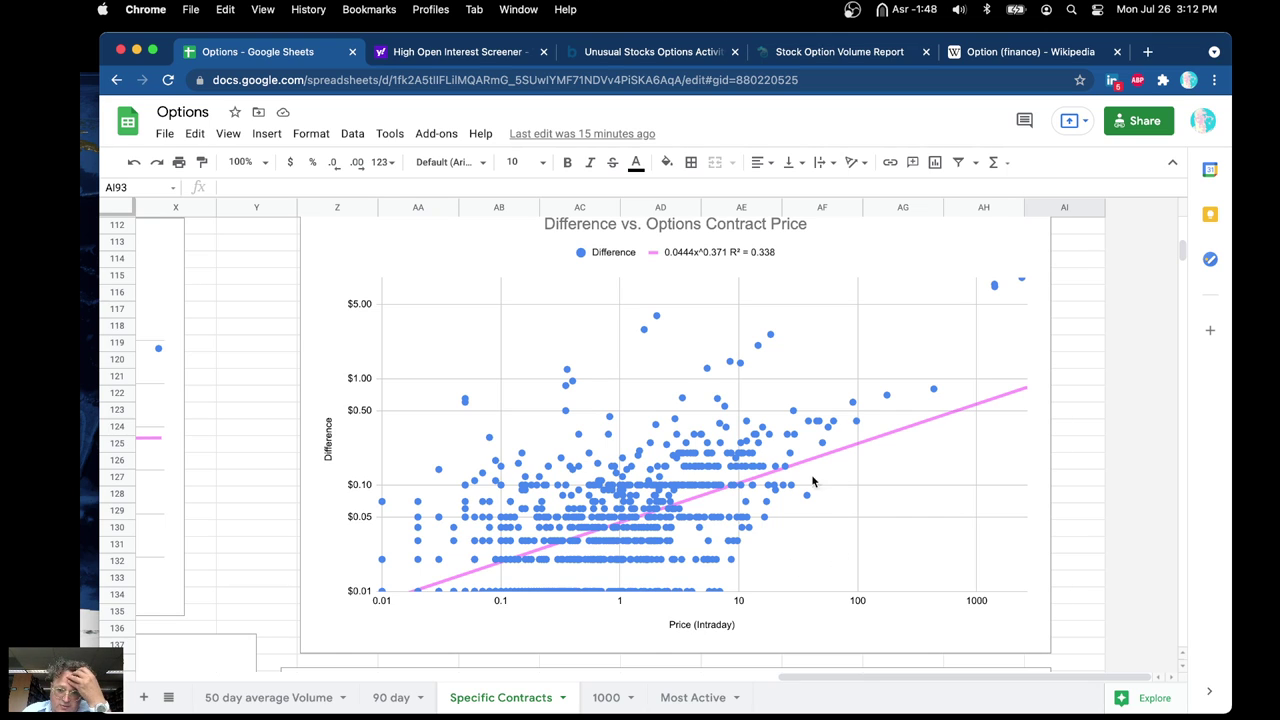
Read several Difference tooltips on that chart, then scroll toward the Open Interest chart.
{"action": "left_click", "coordinate": [852, 424]}
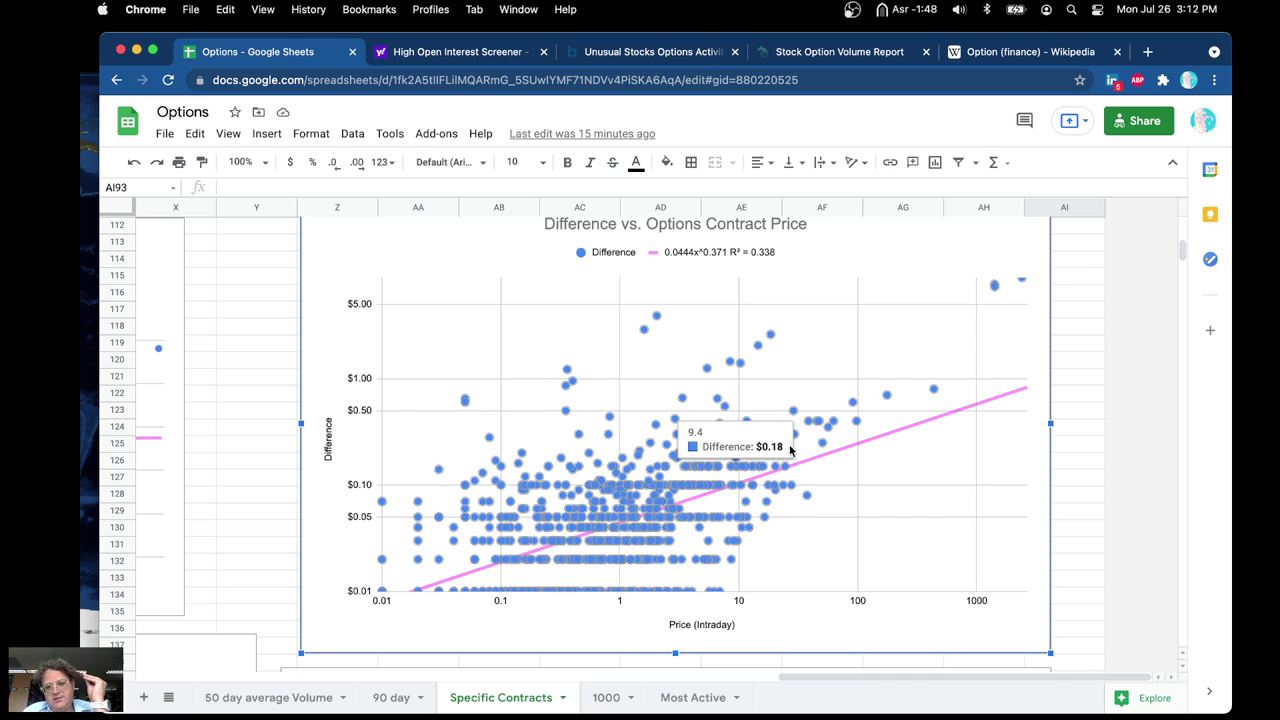
{"action": "mouse_move", "coordinate": [810, 445]}
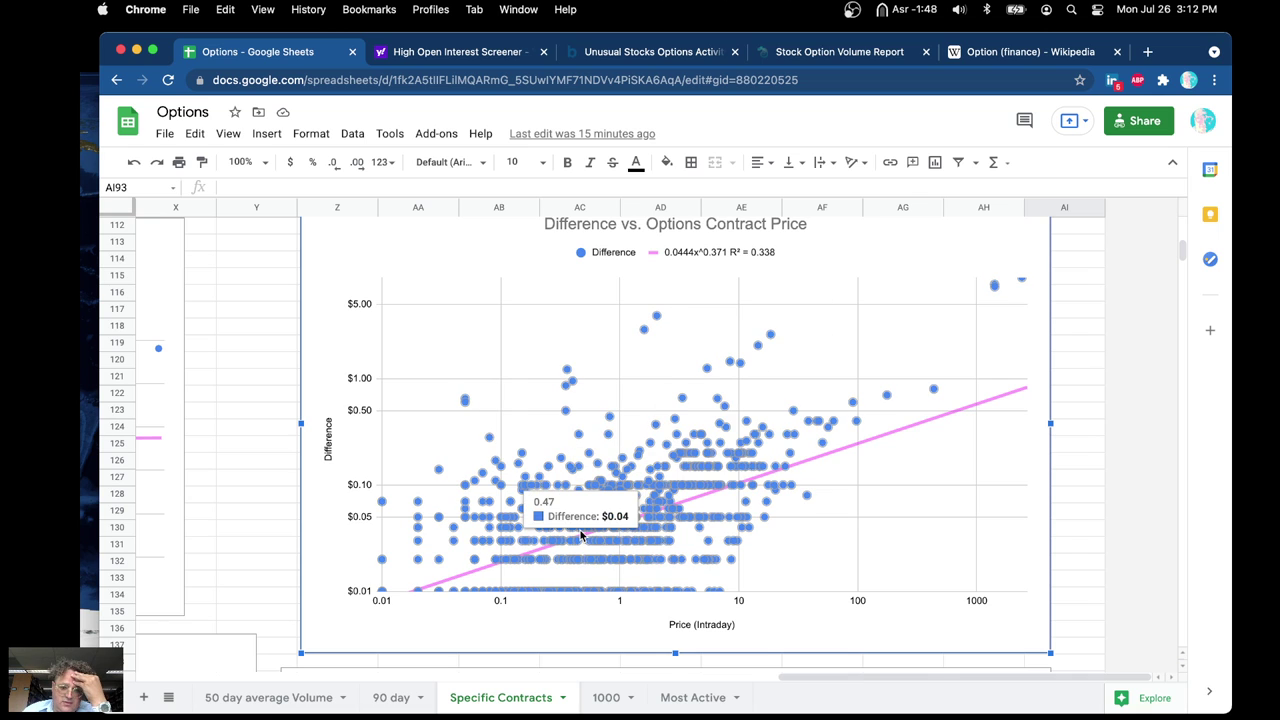
{"action": "mouse_move", "coordinate": [610, 527]}
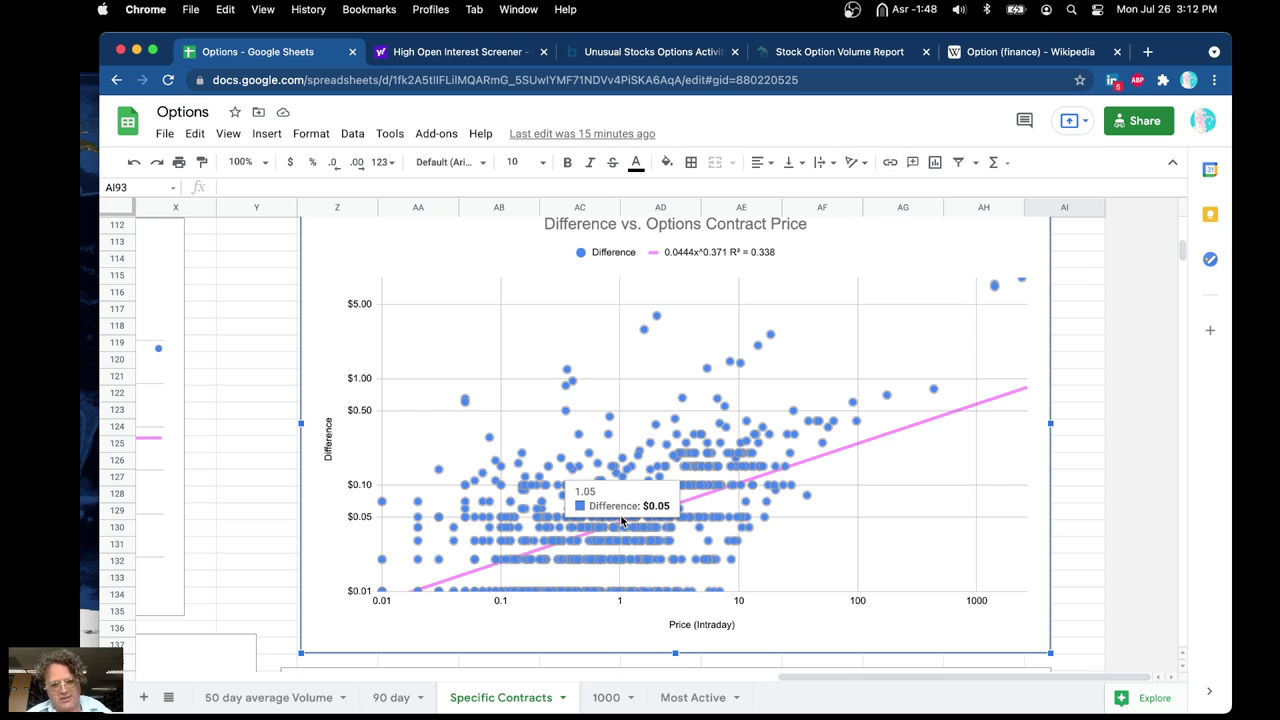
{"action": "scroll", "coordinate": [1068, 560], "scroll_direction": "down", "scroll_amount": 3}
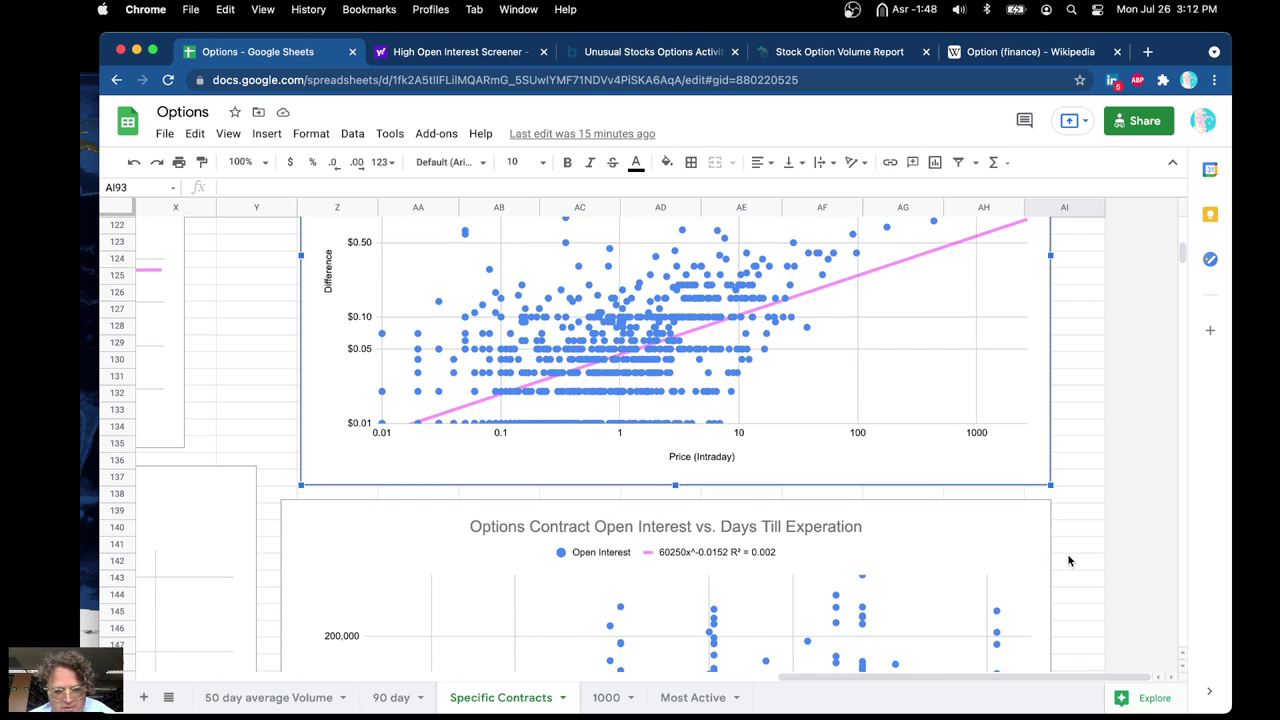
Inspect the Open Interest vs. Days Till Experation chart's points, then deselect it.
{"action": "scroll", "coordinate": [1068, 560], "scroll_direction": "down", "scroll_amount": 5}
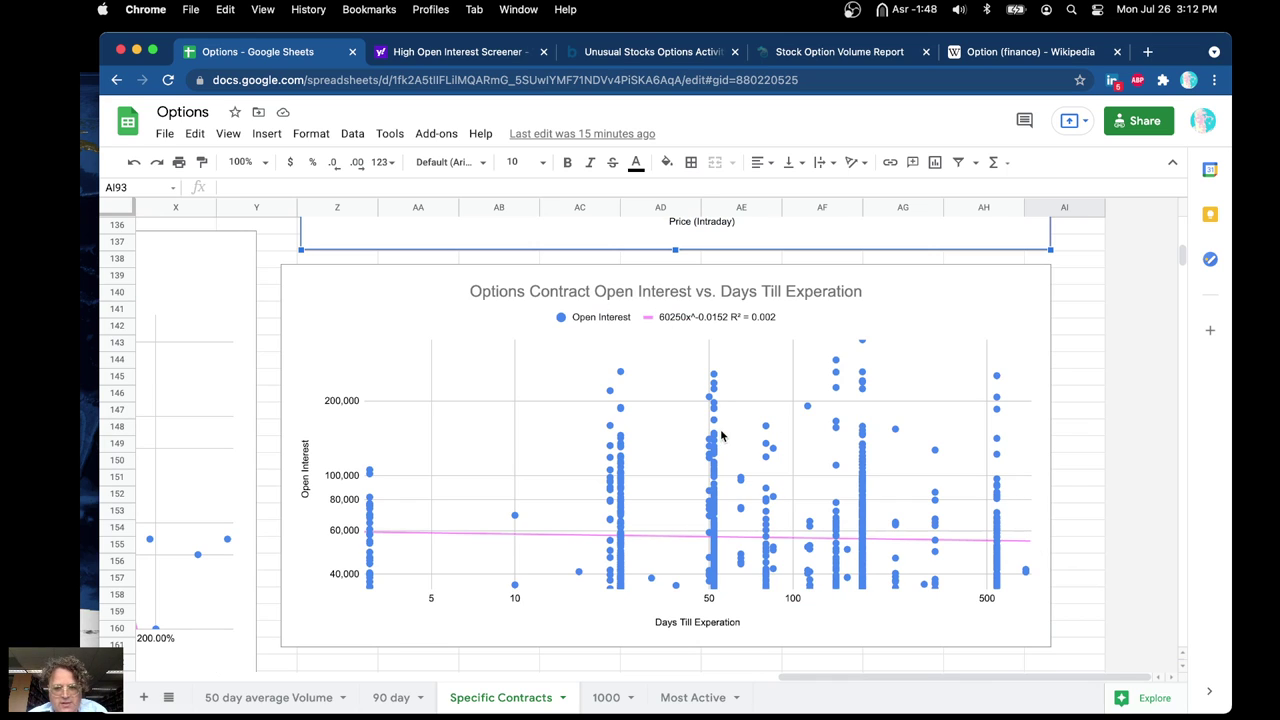
{"action": "left_click", "coordinate": [860, 540]}
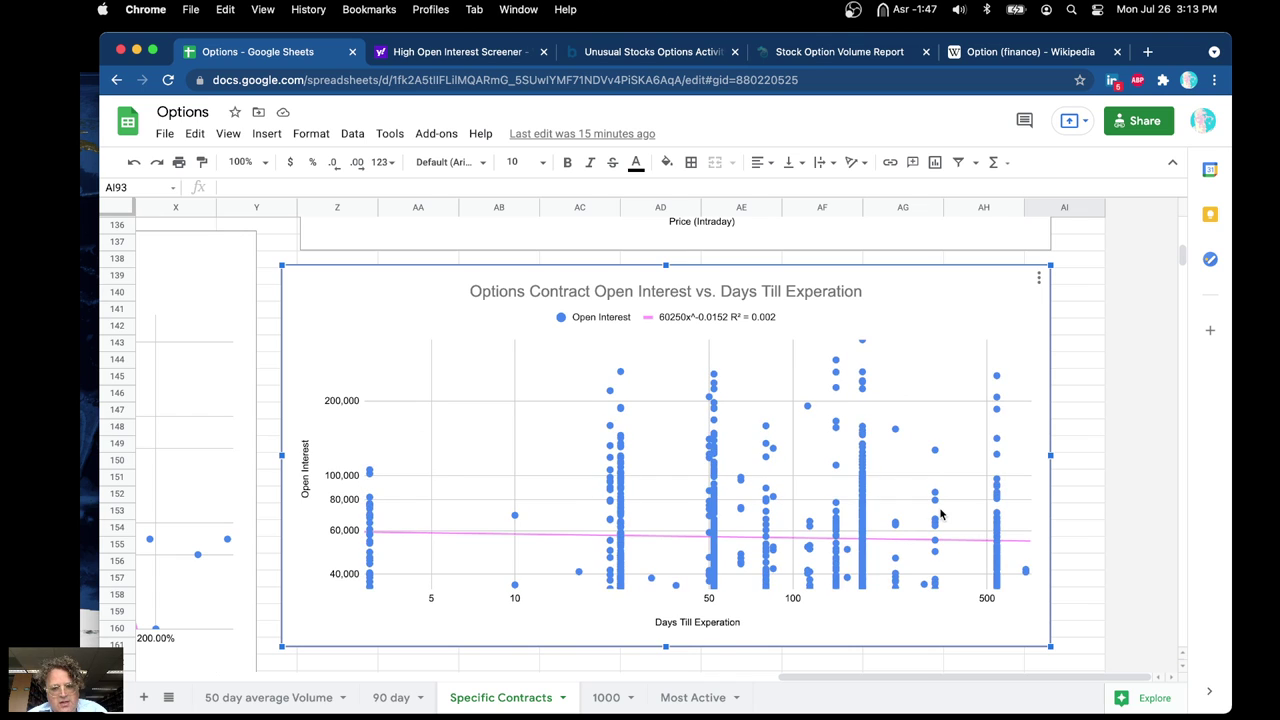
{"action": "left_click", "coordinate": [1074, 454]}
Switch to the sheet named 1000.
{"action": "scroll", "coordinate": [1074, 454], "scroll_direction": "down", "scroll_amount": 5}
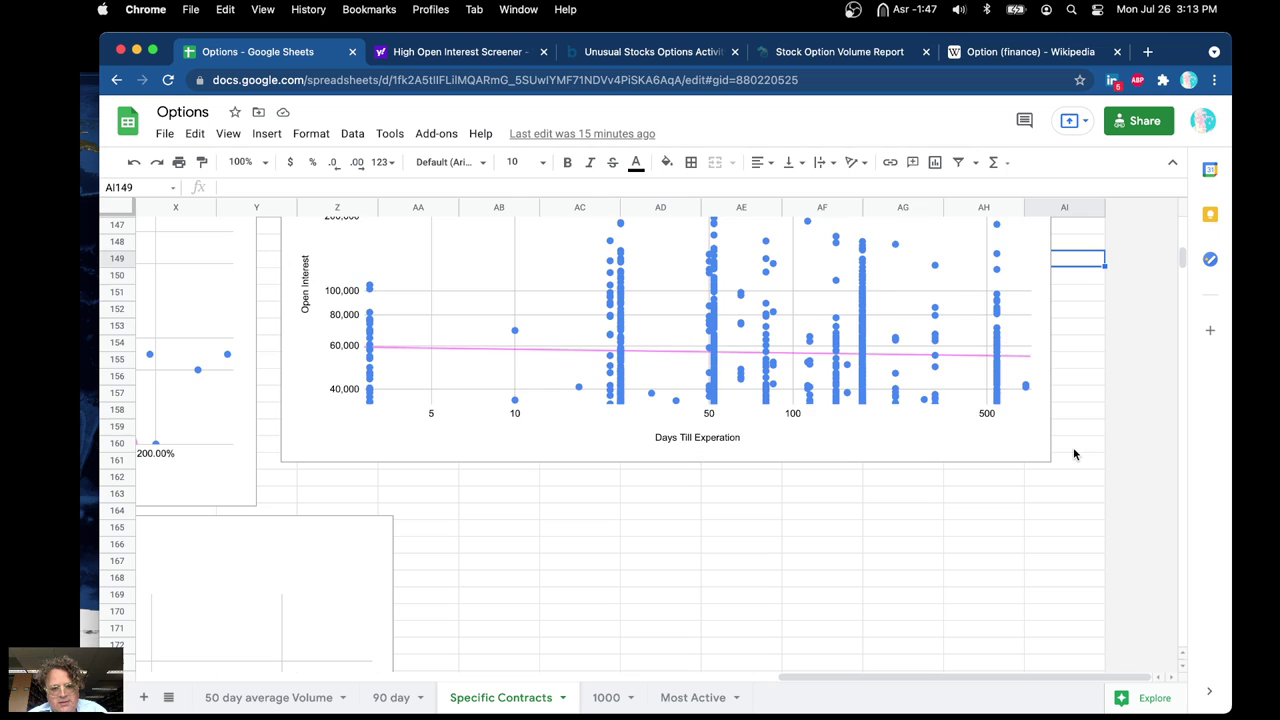
{"action": "scroll", "coordinate": [1074, 454], "scroll_direction": "up", "scroll_amount": 5}
{"action": "scroll", "coordinate": [1074, 454], "scroll_direction": "left", "scroll_amount": 1}
{"action": "scroll", "coordinate": [1074, 452], "scroll_direction": "up", "scroll_amount": 3}
{"action": "scroll", "coordinate": [1074, 450], "scroll_direction": "down", "scroll_amount": 2}
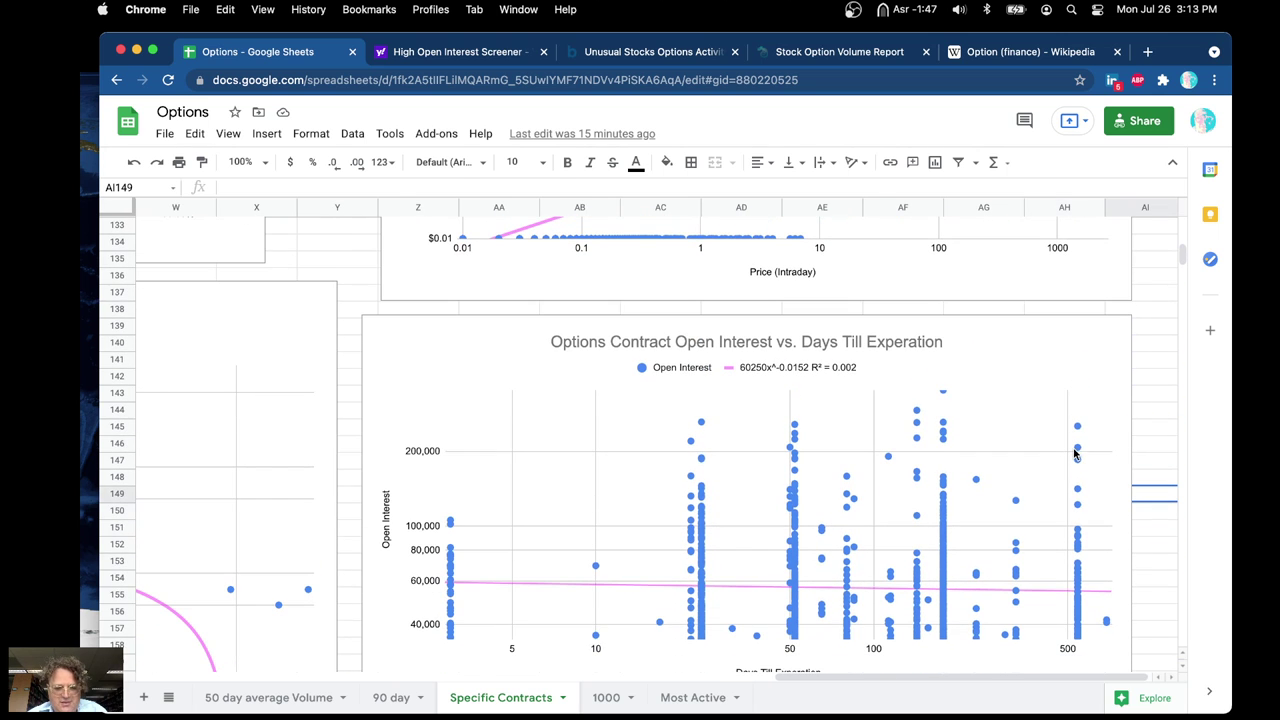
{"action": "left_click", "coordinate": [603, 699]}
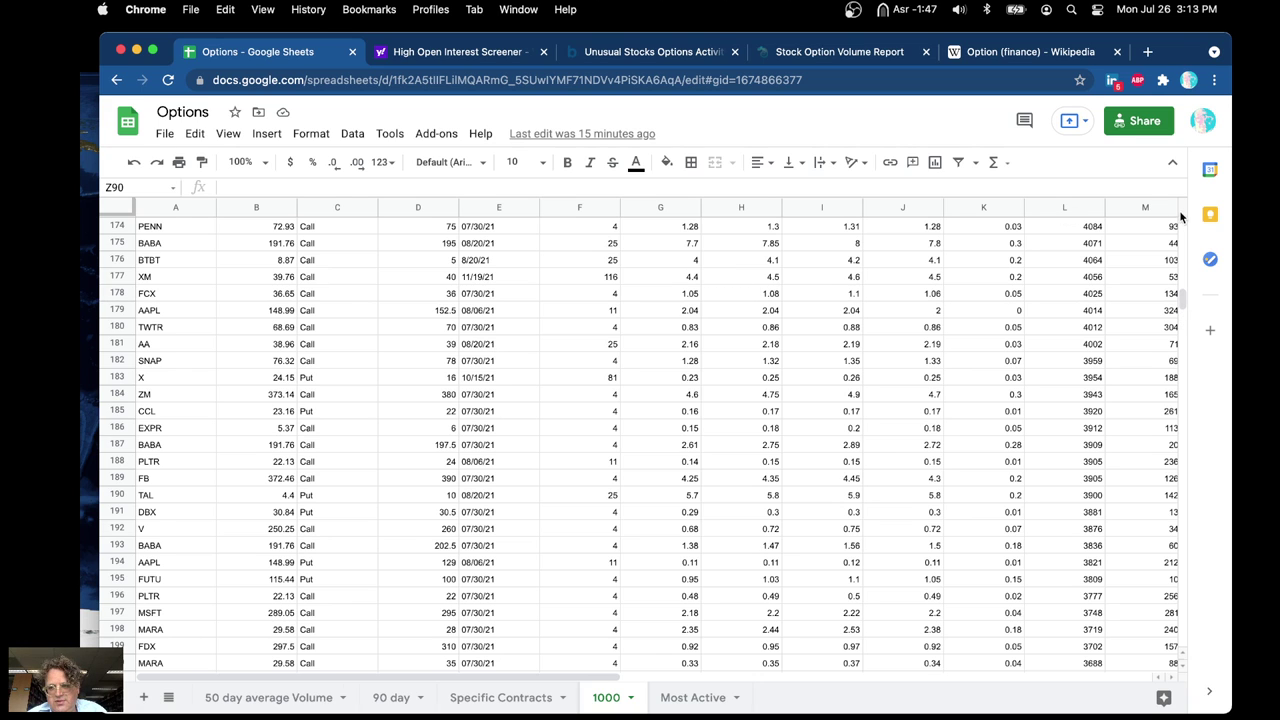
Return to the top of the 1000 sheet and view the Strike vs. Price scatter (R² = 0.982).
{"action": "scroll", "coordinate": [932, 443], "scroll_direction": "up", "scroll_amount": 3}
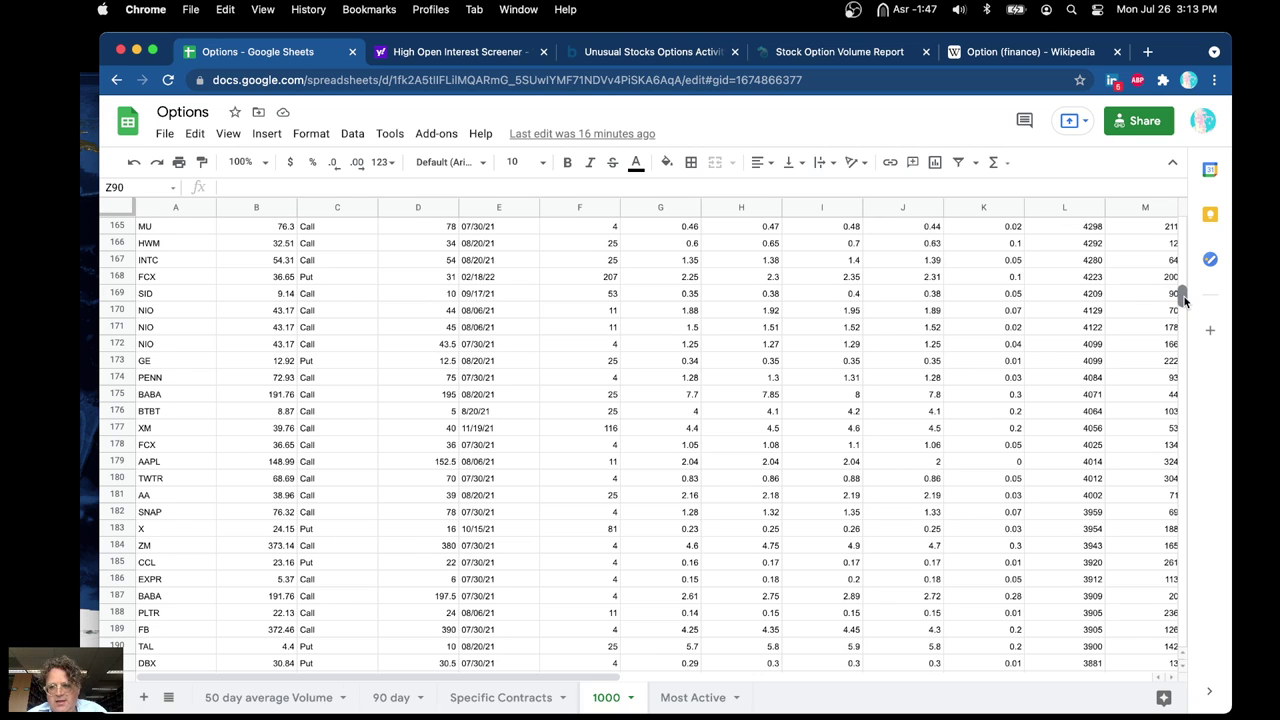
{"action": "left_click_drag", "start_coordinate": [1183, 300], "coordinate": [1183, 214]}
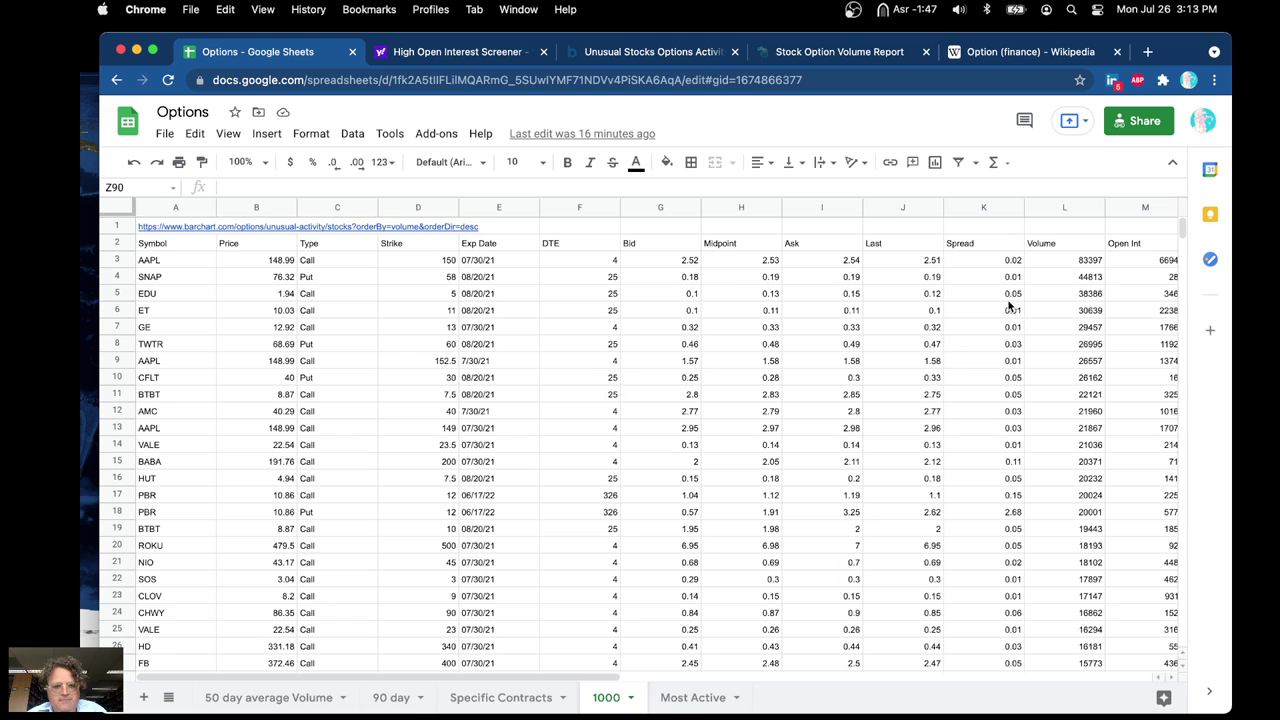
{"action": "left_click", "coordinate": [491, 333]}
{"action": "scroll", "coordinate": [751, 329], "scroll_direction": "right", "scroll_amount": 15}
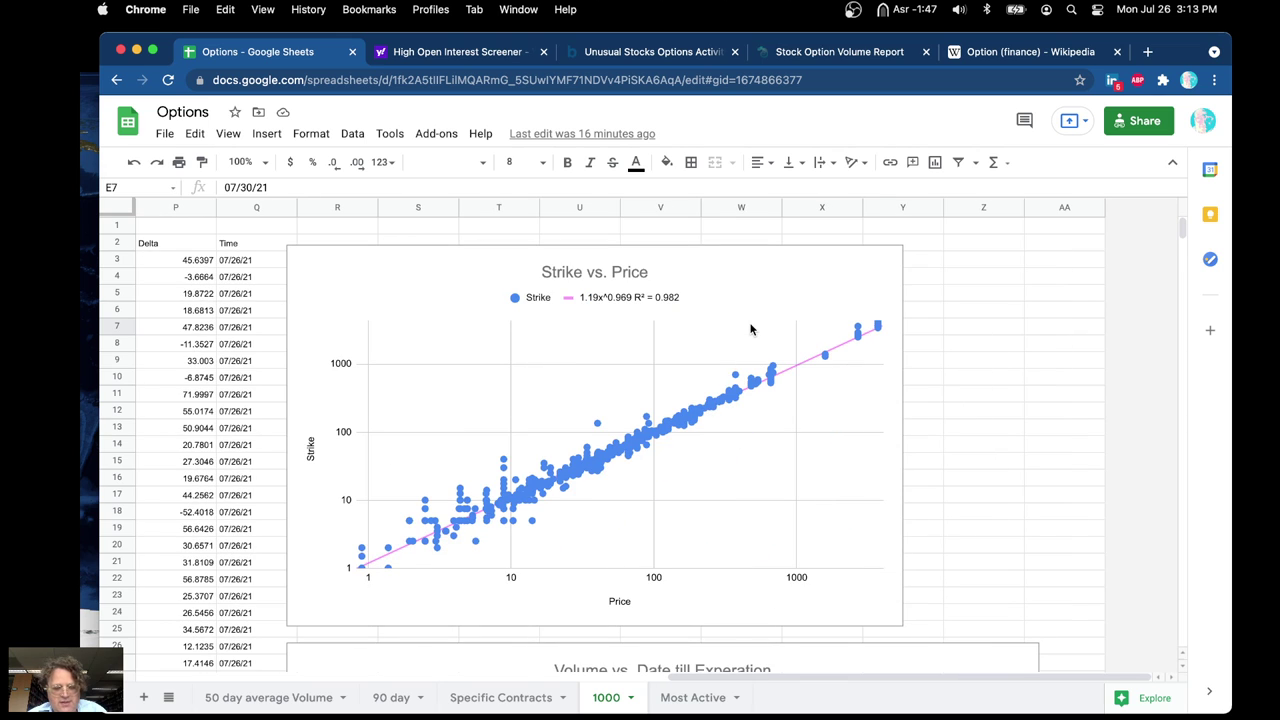
{"action": "scroll", "coordinate": [751, 329], "scroll_direction": "left", "scroll_amount": 1}
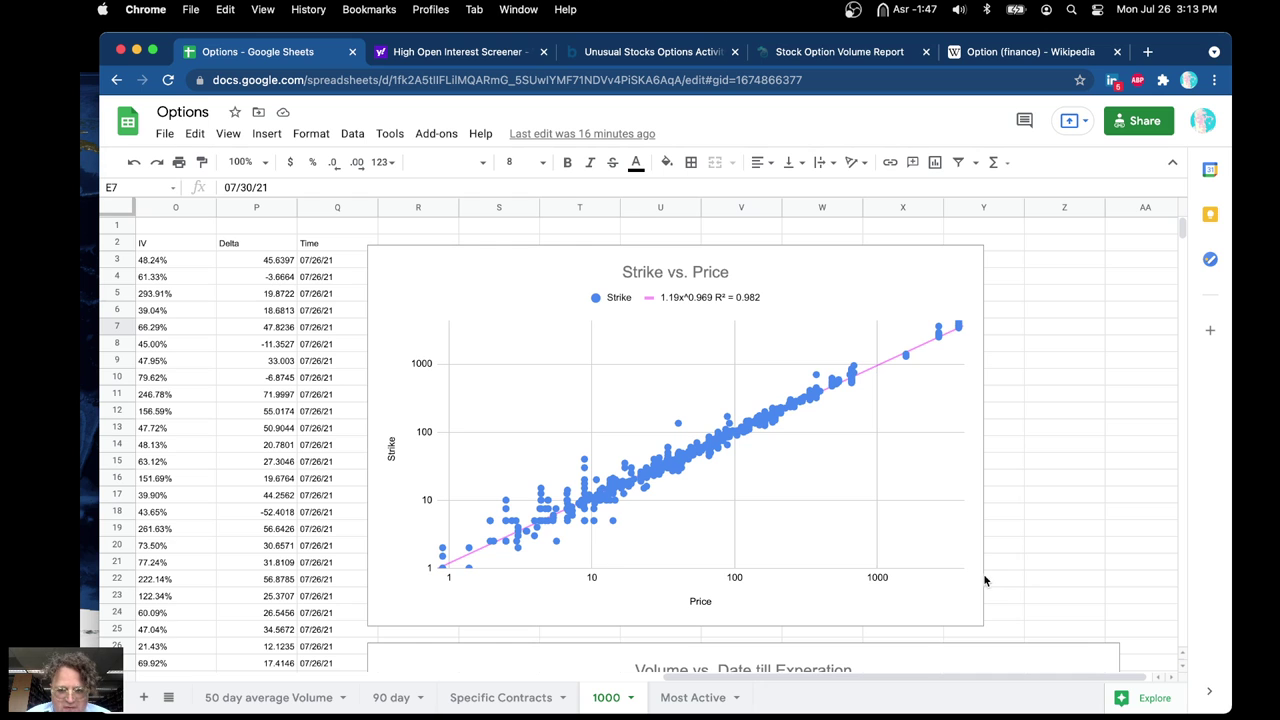
{"action": "scroll", "coordinate": [1039, 537], "scroll_direction": "down", "scroll_amount": 3}
{"action": "scroll", "coordinate": [1039, 537], "scroll_direction": "up", "scroll_amount": 3}
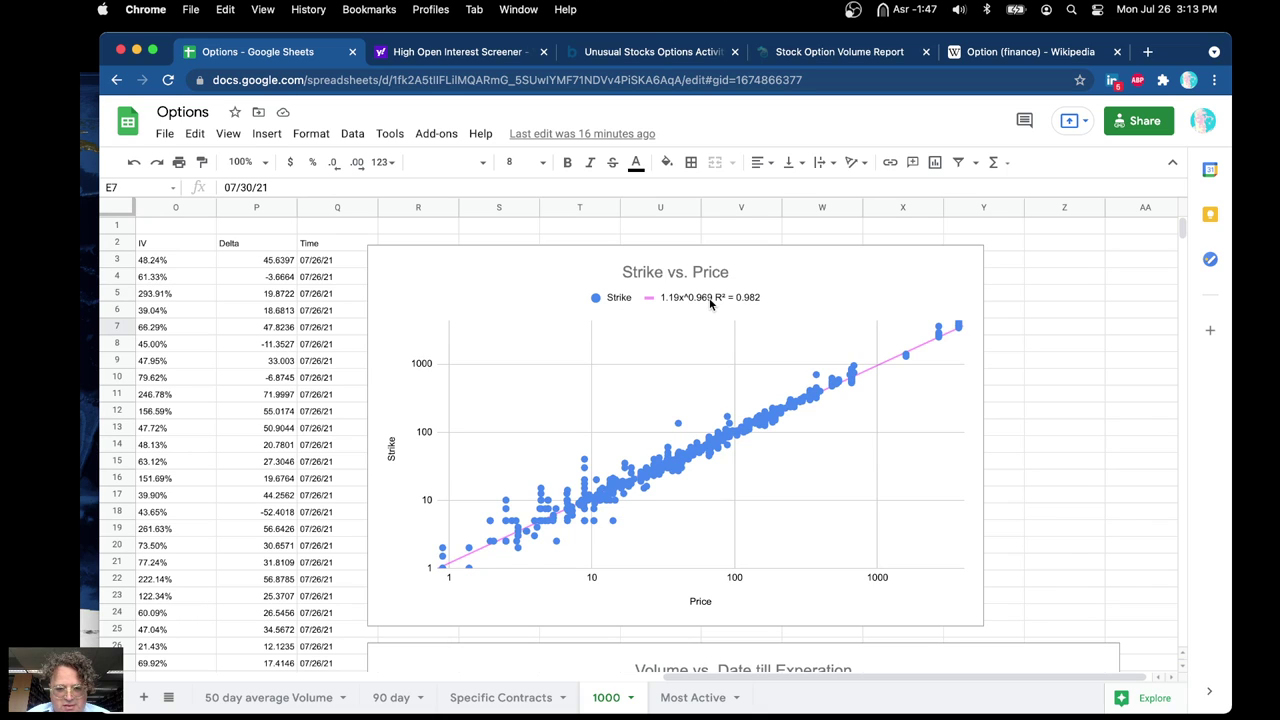
Scroll down the 1000 sheet to the Volume vs. Days till Experation chart.
{"action": "scroll", "coordinate": [1021, 512], "scroll_direction": "down", "scroll_amount": 1}
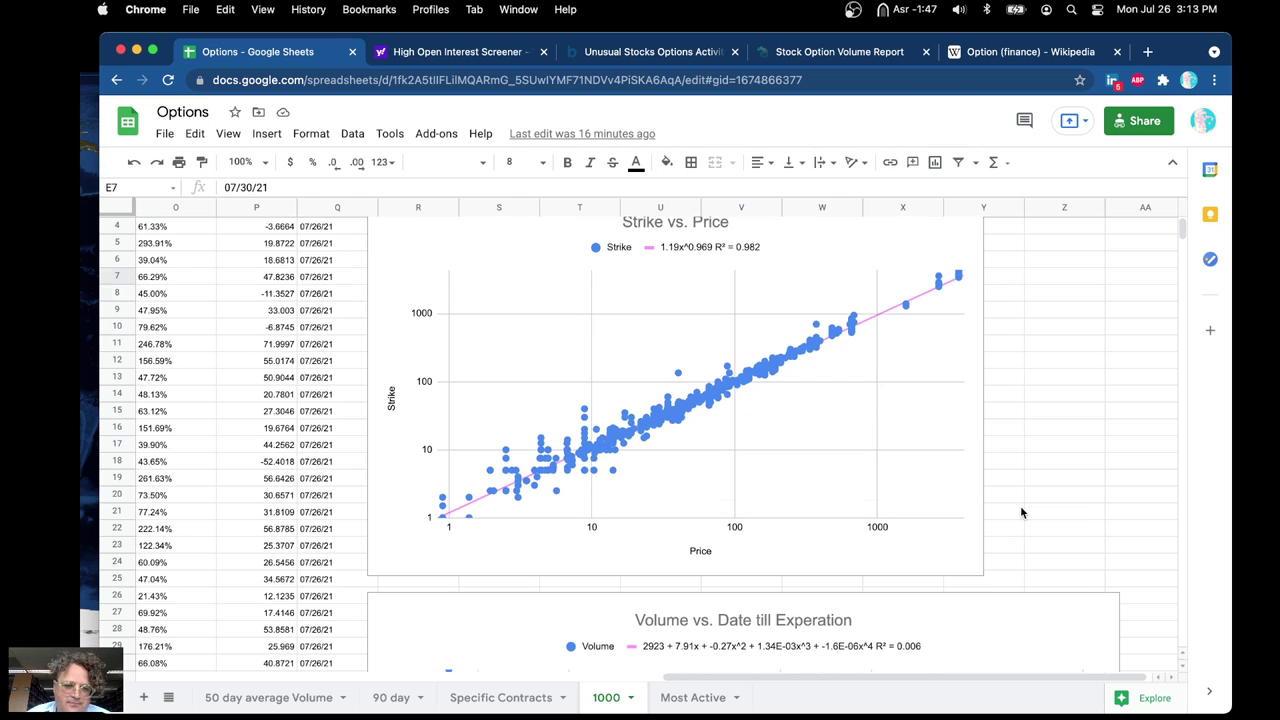
{"action": "scroll", "coordinate": [1021, 512], "scroll_direction": "down", "scroll_amount": 6}
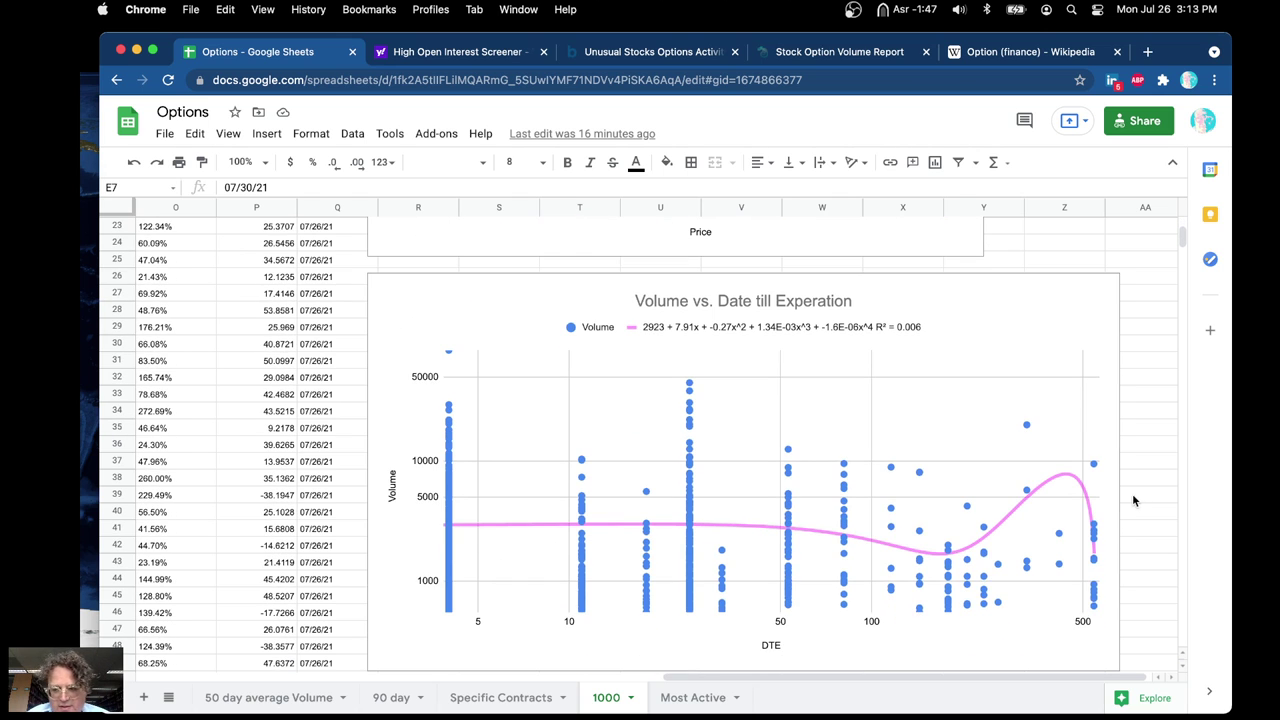
{"action": "scroll", "coordinate": [1133, 494], "scroll_direction": "down", "scroll_amount": 1}
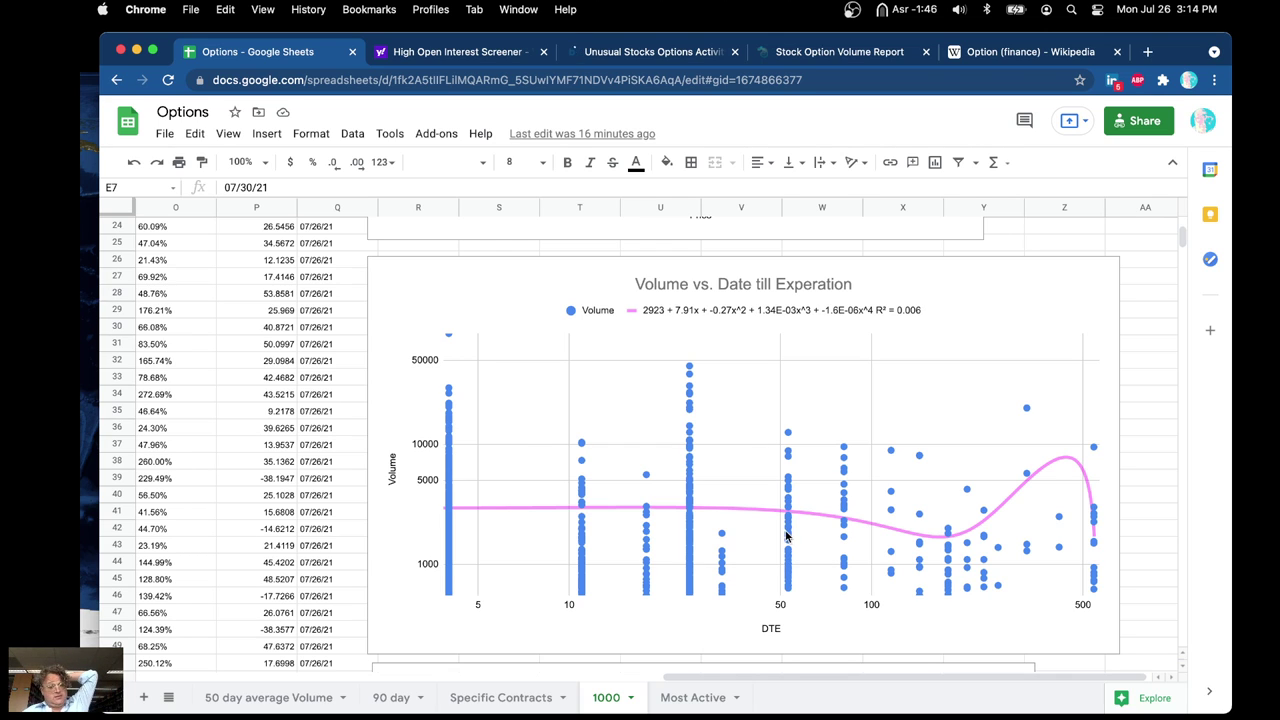
Check the volume chart's point tooltips, then continue down to the Price Midpoint (ask to bid) chart.
{"action": "left_click", "coordinate": [690, 530]}
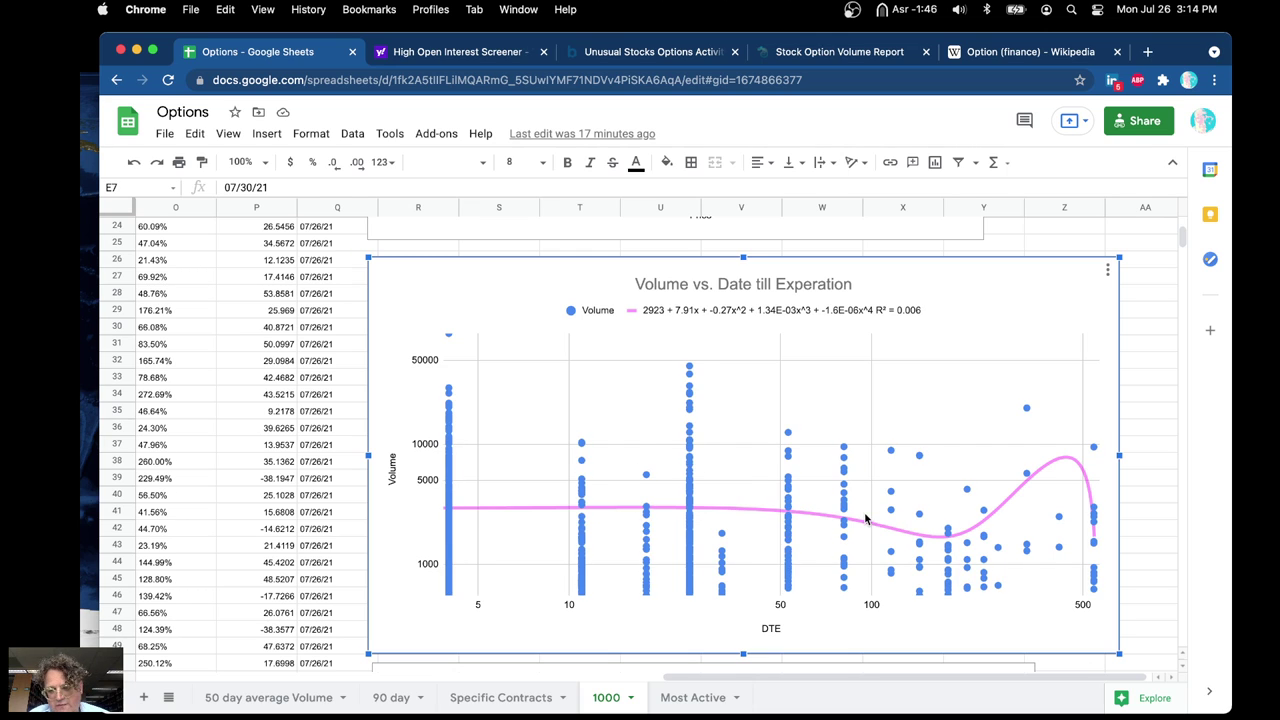
{"action": "mouse_move", "coordinate": [950, 538]}
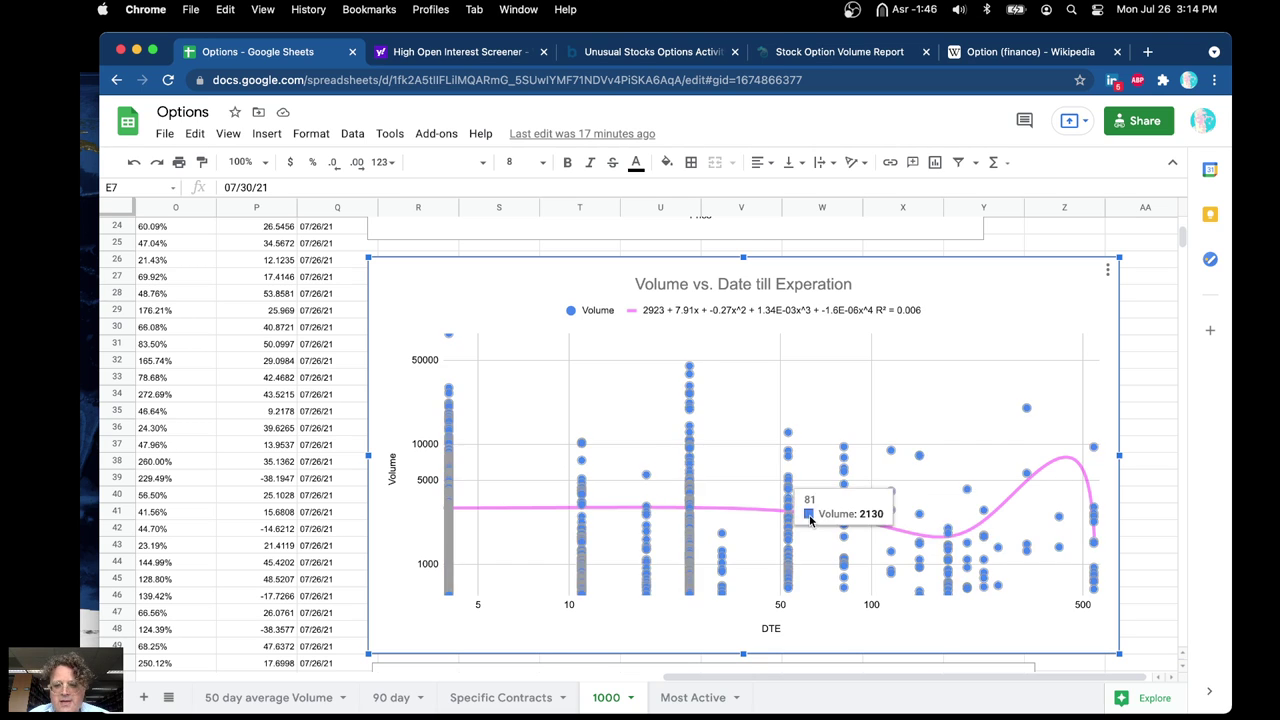
{"action": "mouse_move", "coordinate": [848, 521]}
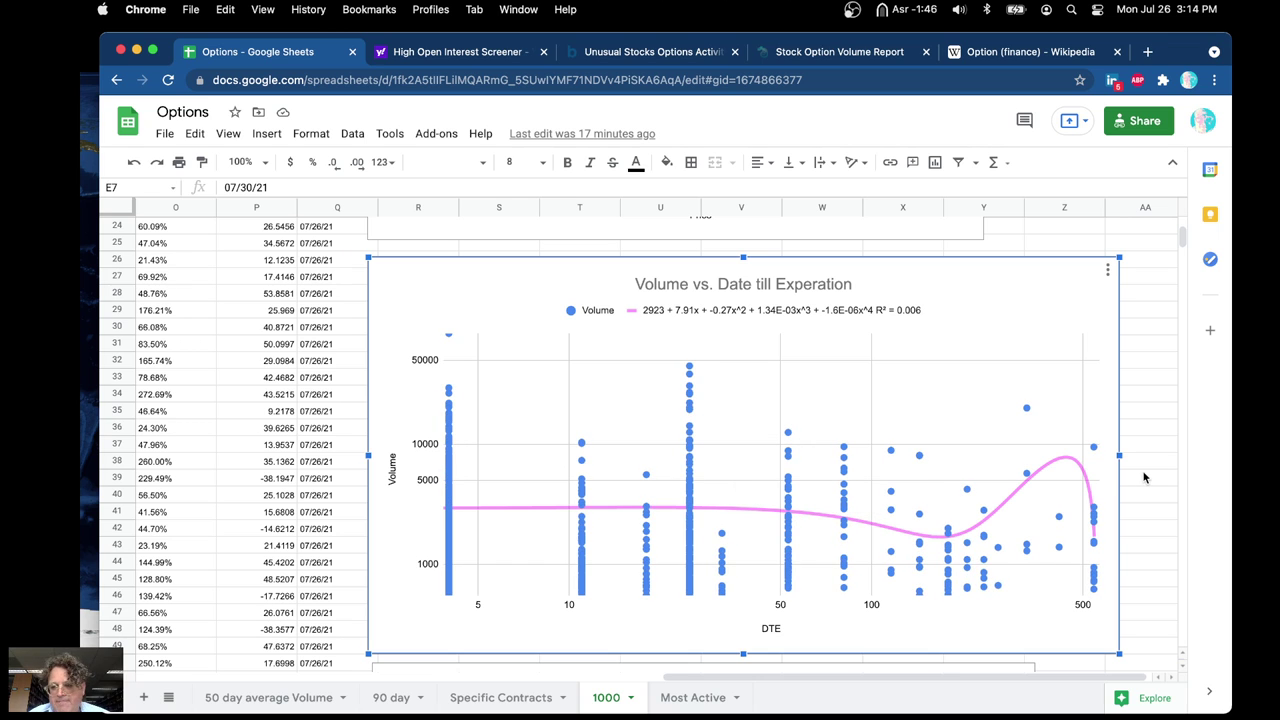
{"action": "scroll", "coordinate": [1143, 478], "scroll_direction": "down", "scroll_amount": 6}
{"action": "scroll", "coordinate": [1143, 478], "scroll_direction": "down", "scroll_amount": 2}
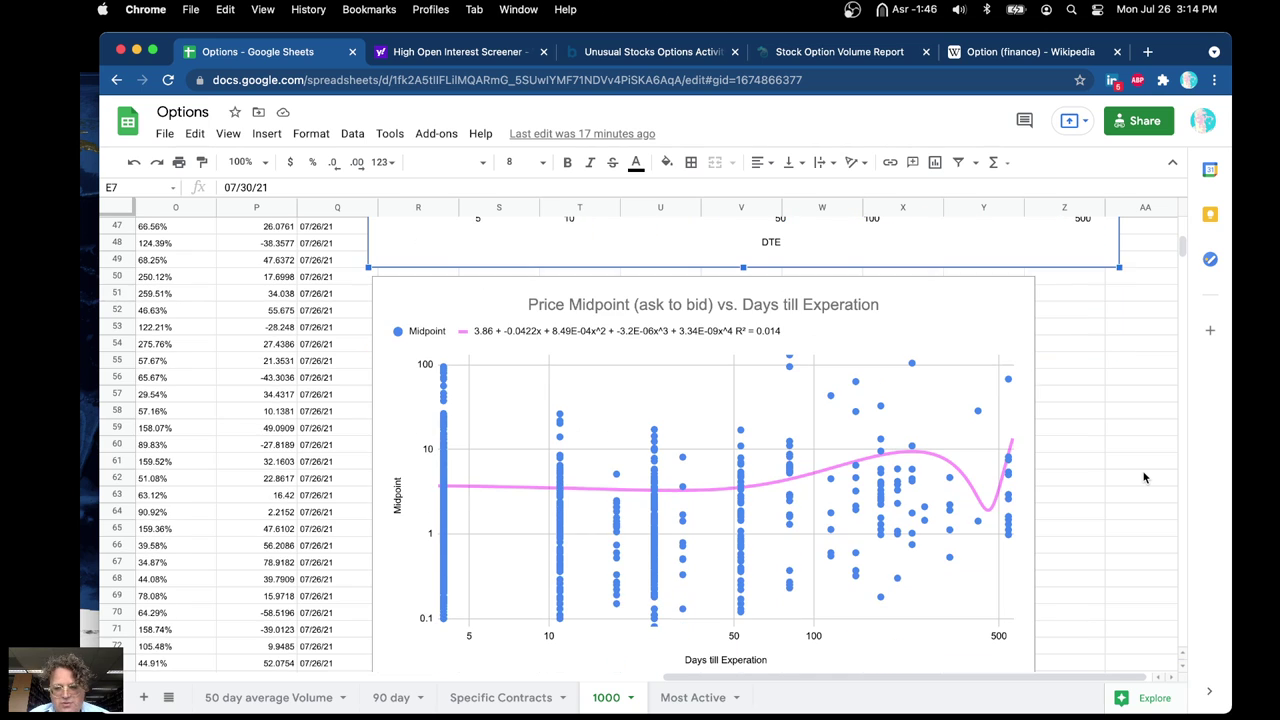
{"action": "scroll", "coordinate": [1143, 478], "scroll_direction": "down", "scroll_amount": 1}
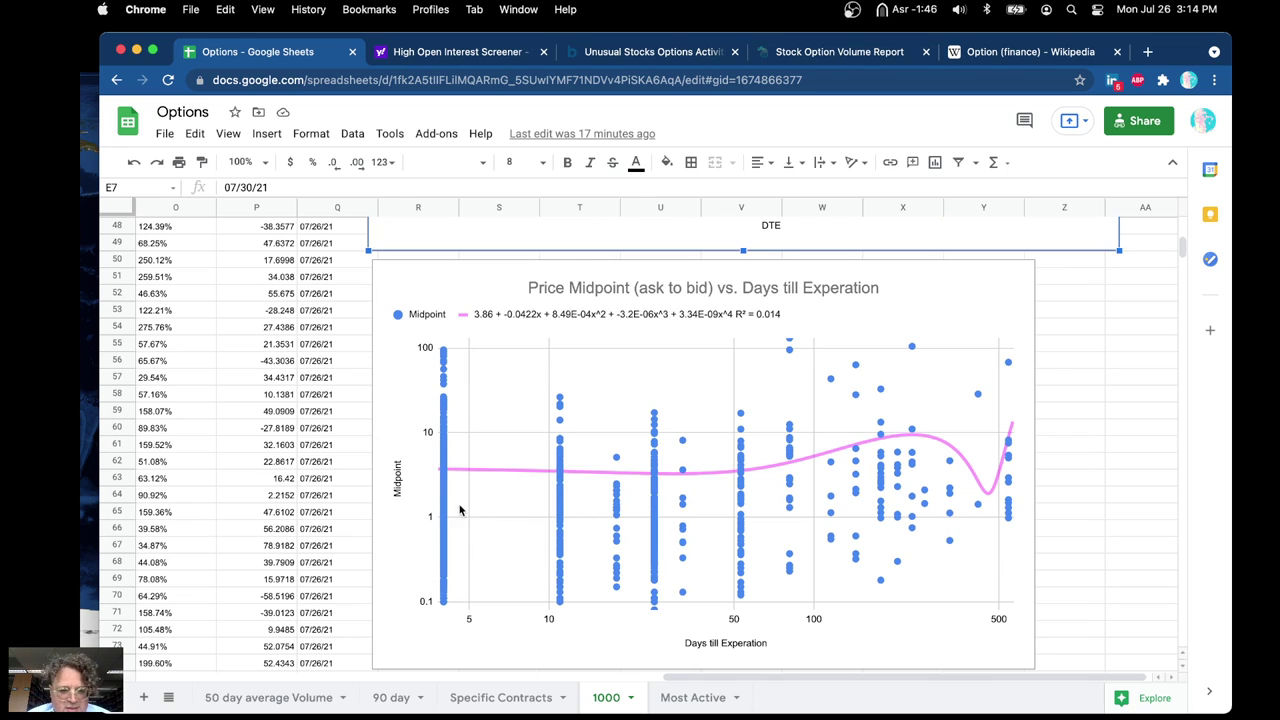
{"action": "left_click", "coordinate": [558, 476]}
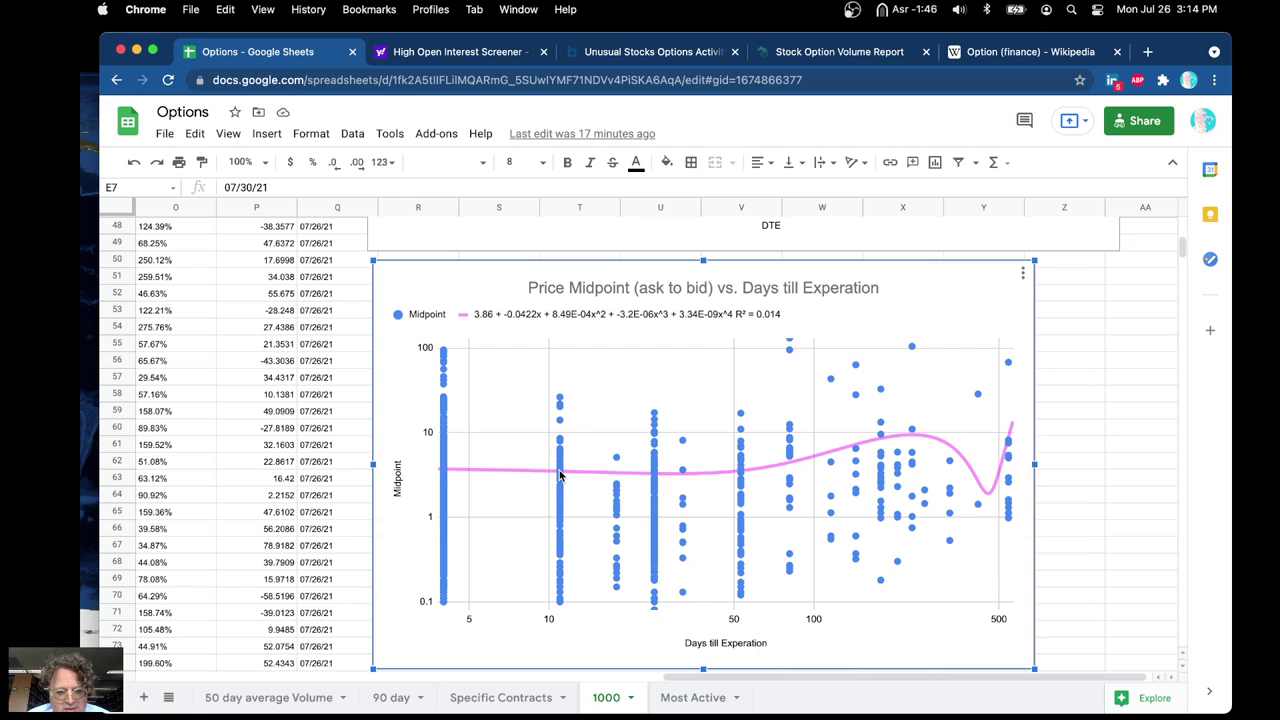
{"action": "left_click", "coordinate": [559, 476]}
{"action": "mouse_move", "coordinate": [443, 470]}
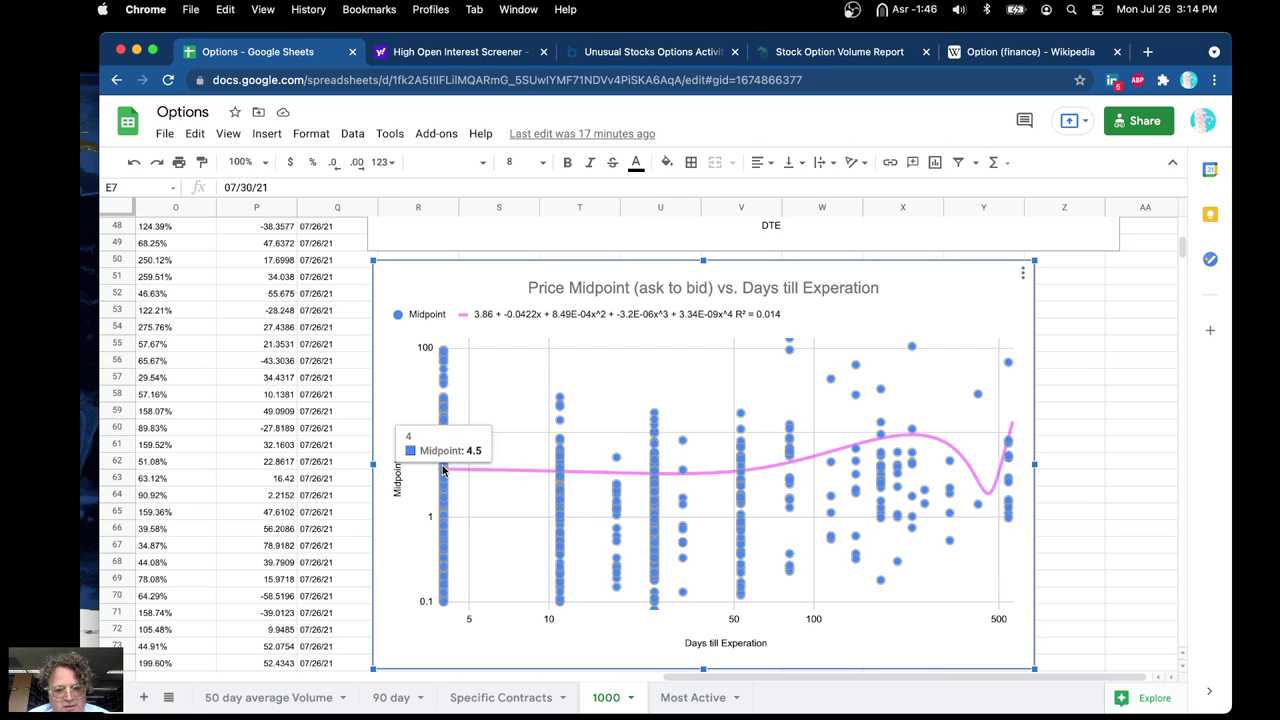
{"action": "mouse_move", "coordinate": [740, 472]}
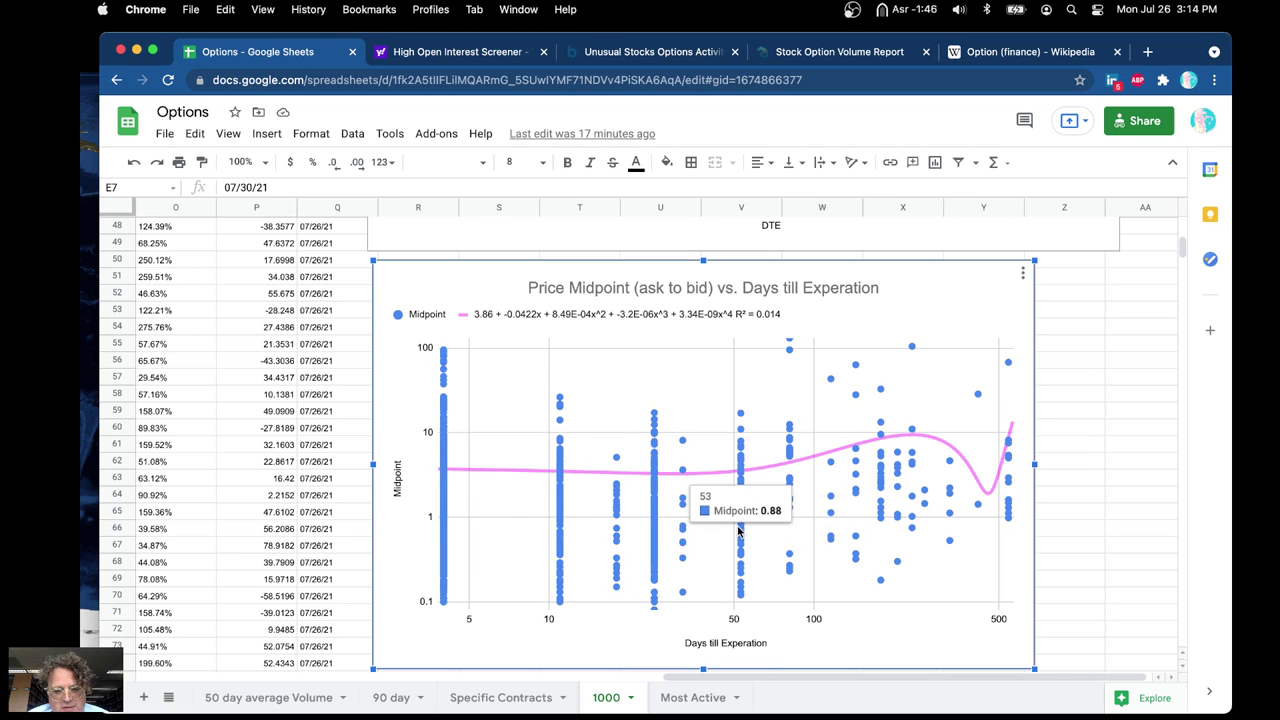
{"action": "mouse_move", "coordinate": [743, 552]}
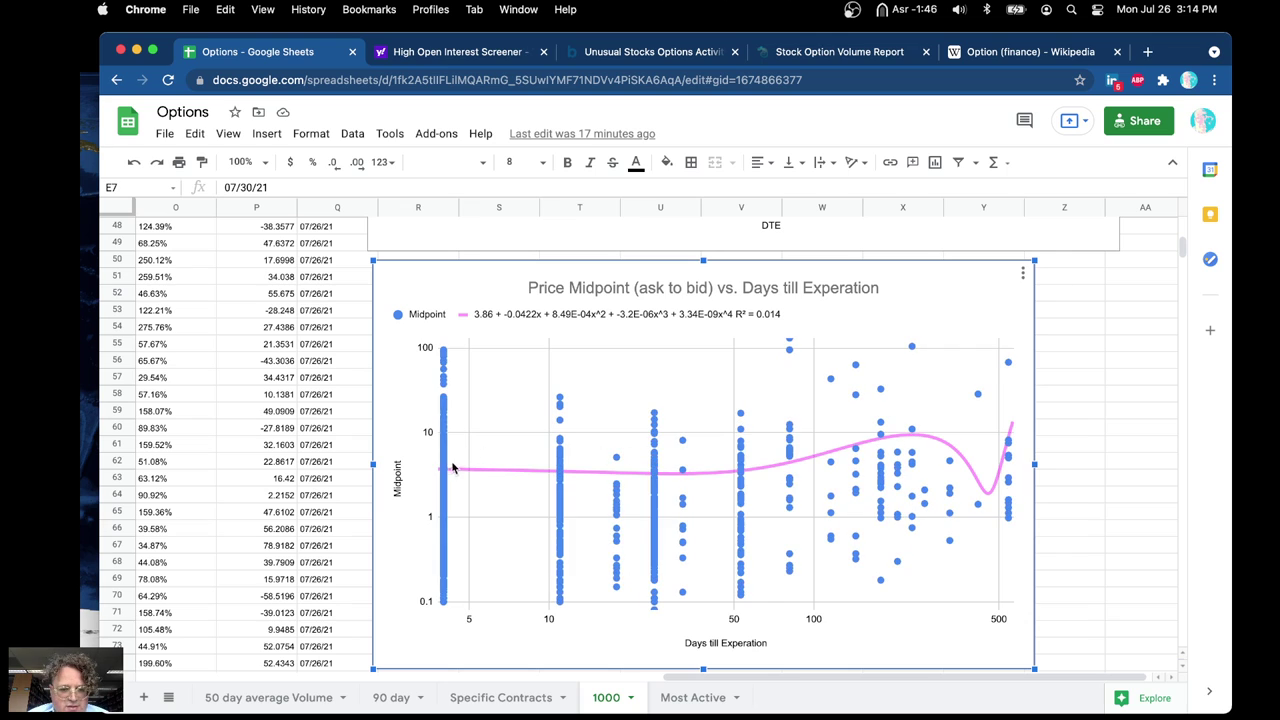
{"action": "mouse_move", "coordinate": [445, 416]}
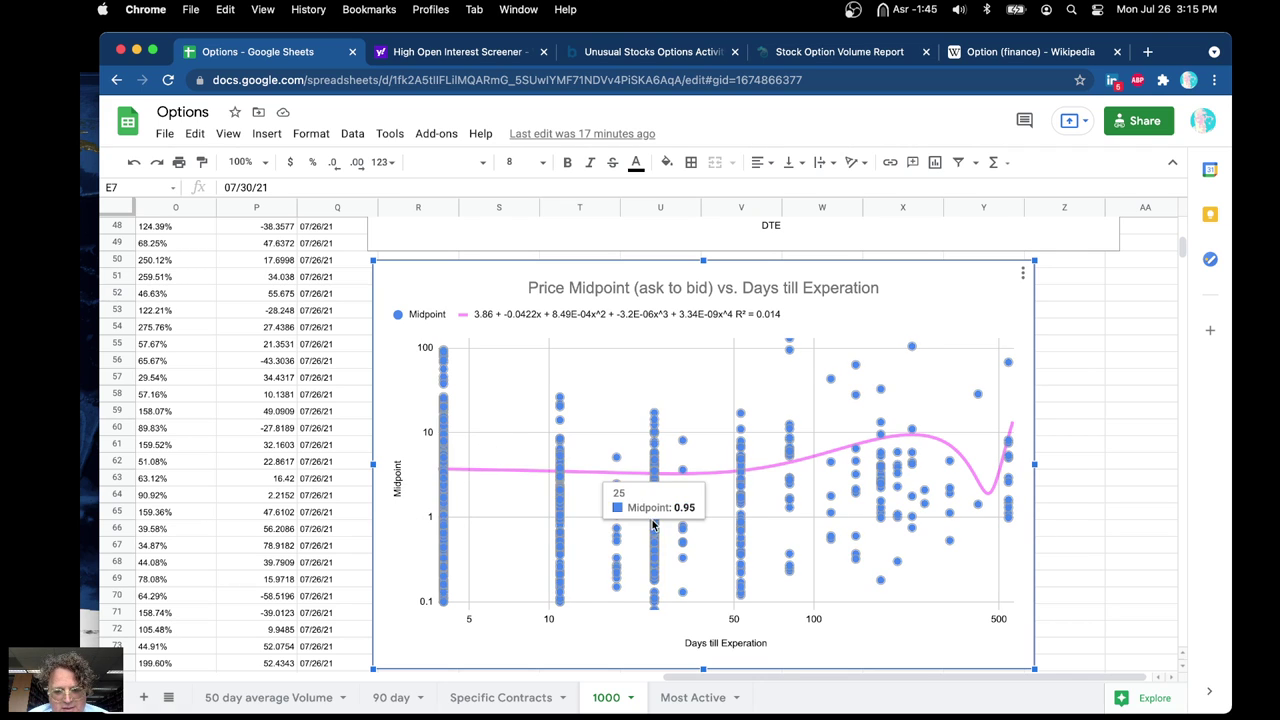
Switch the Price Midpoint chart's trendline type from polynomial to Power Series.
{"action": "double_click", "coordinate": [717, 472]}
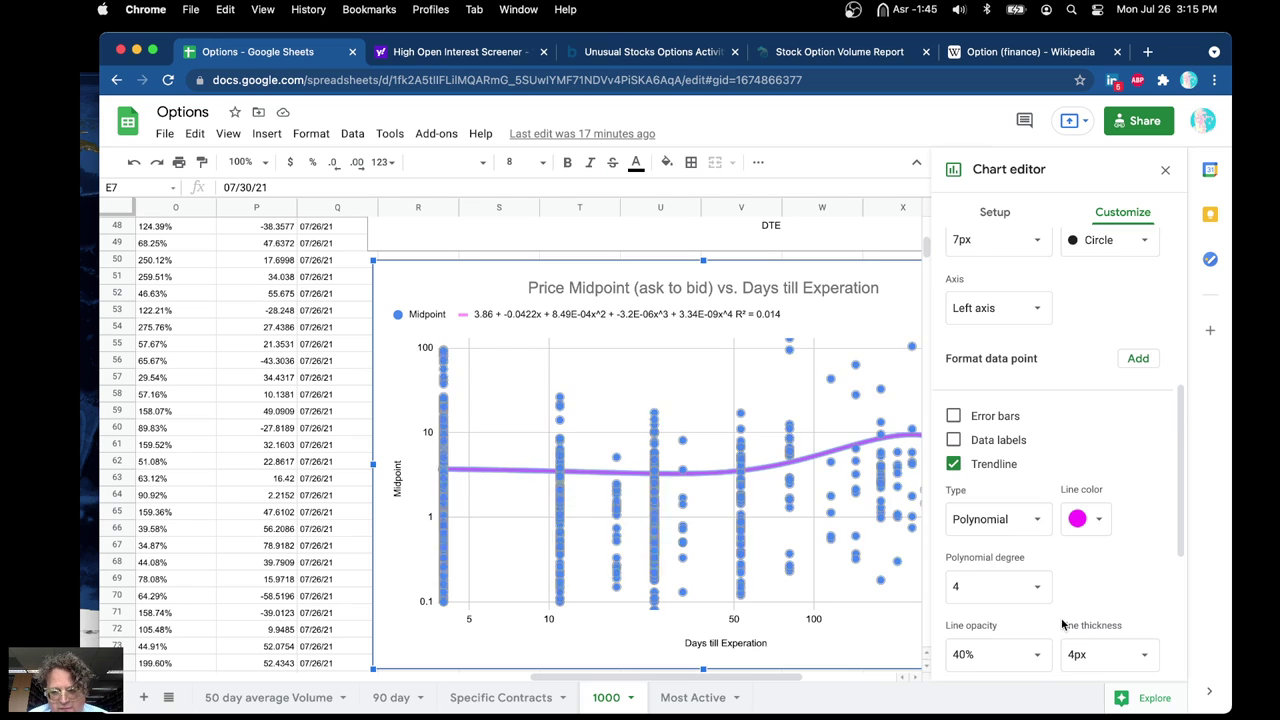
{"action": "left_click", "coordinate": [1038, 519]}
{"action": "left_click", "coordinate": [1018, 566]}
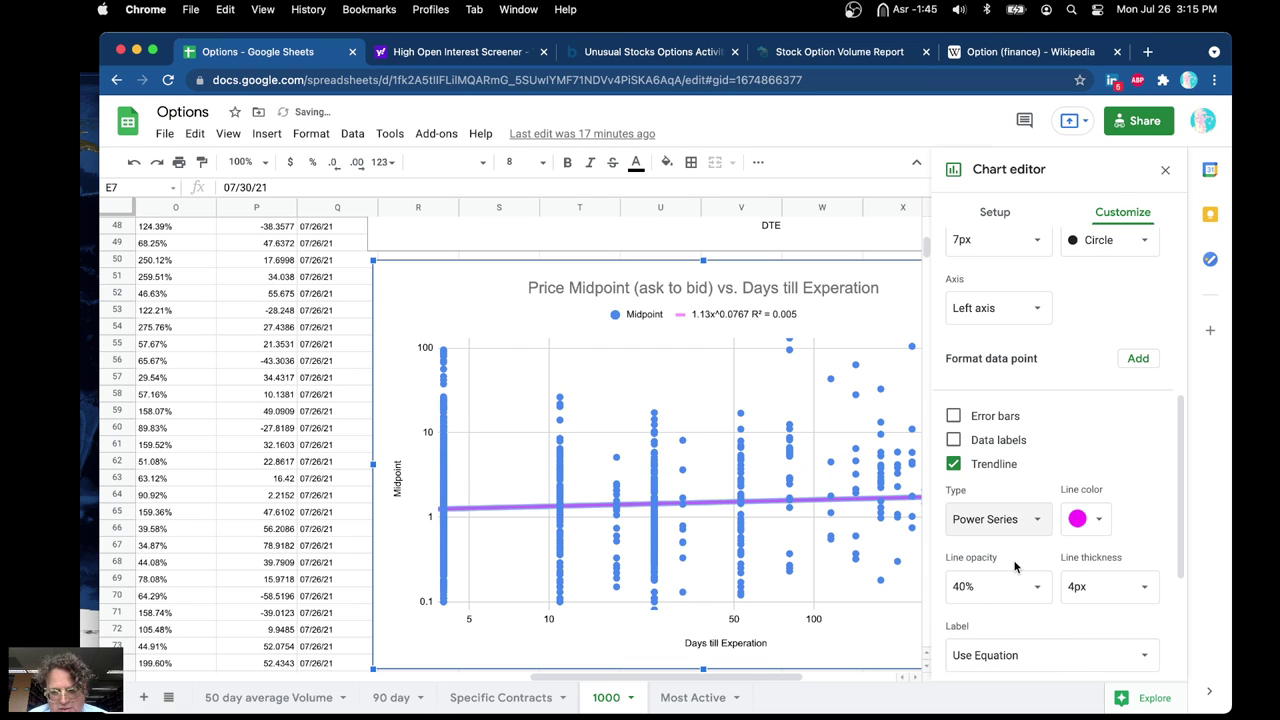
{"action": "left_click", "coordinate": [1165, 169]}
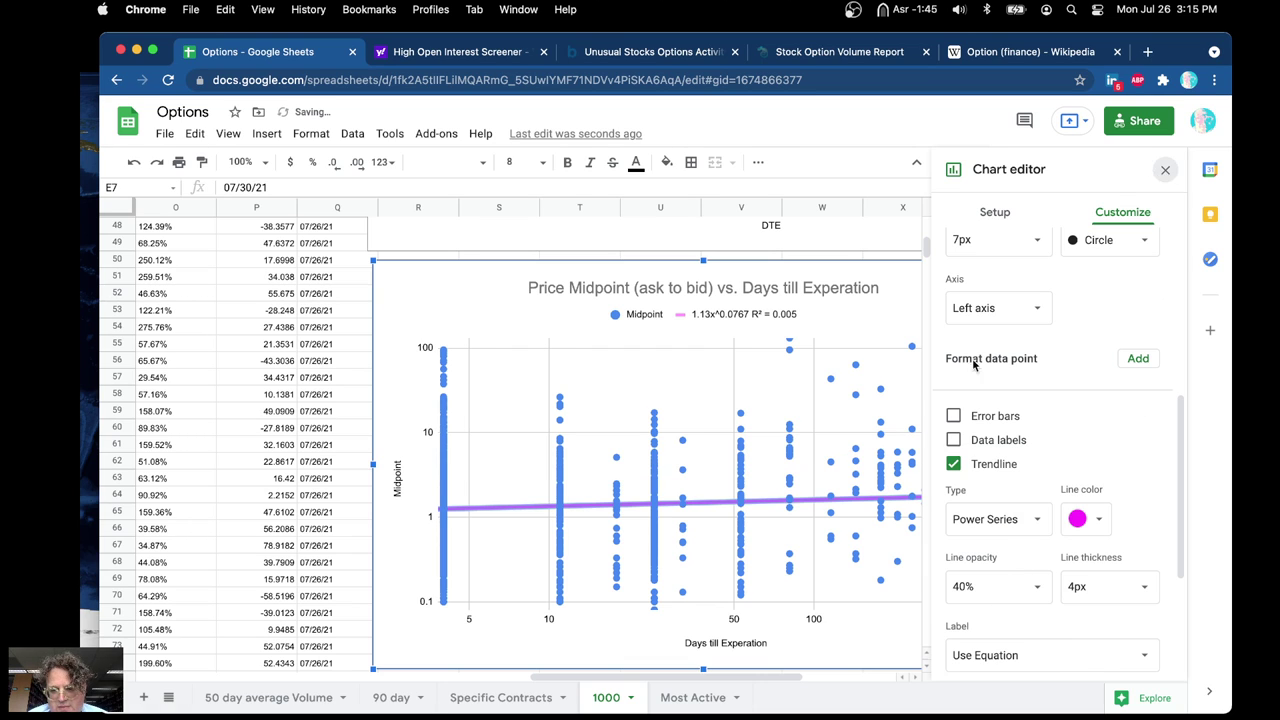
{"action": "left_click", "coordinate": [656, 505]}
{"action": "mouse_move", "coordinate": [560, 510]}
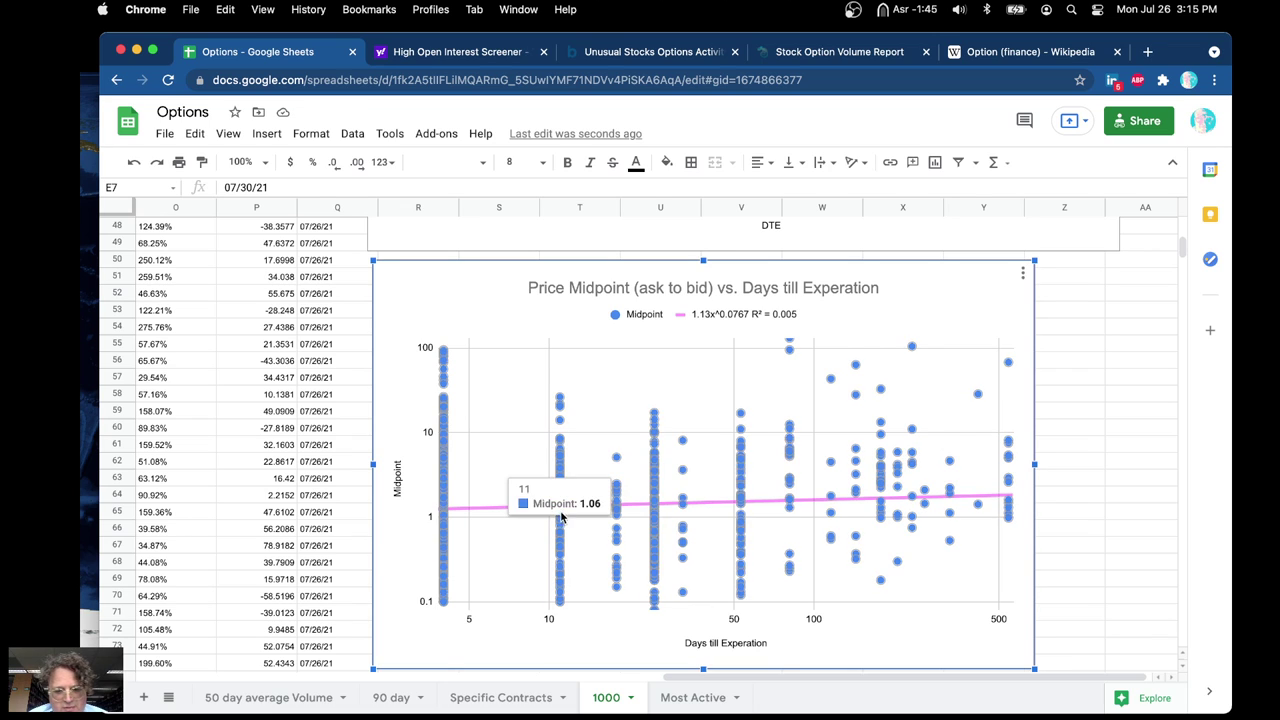
{"action": "mouse_move", "coordinate": [445, 512]}
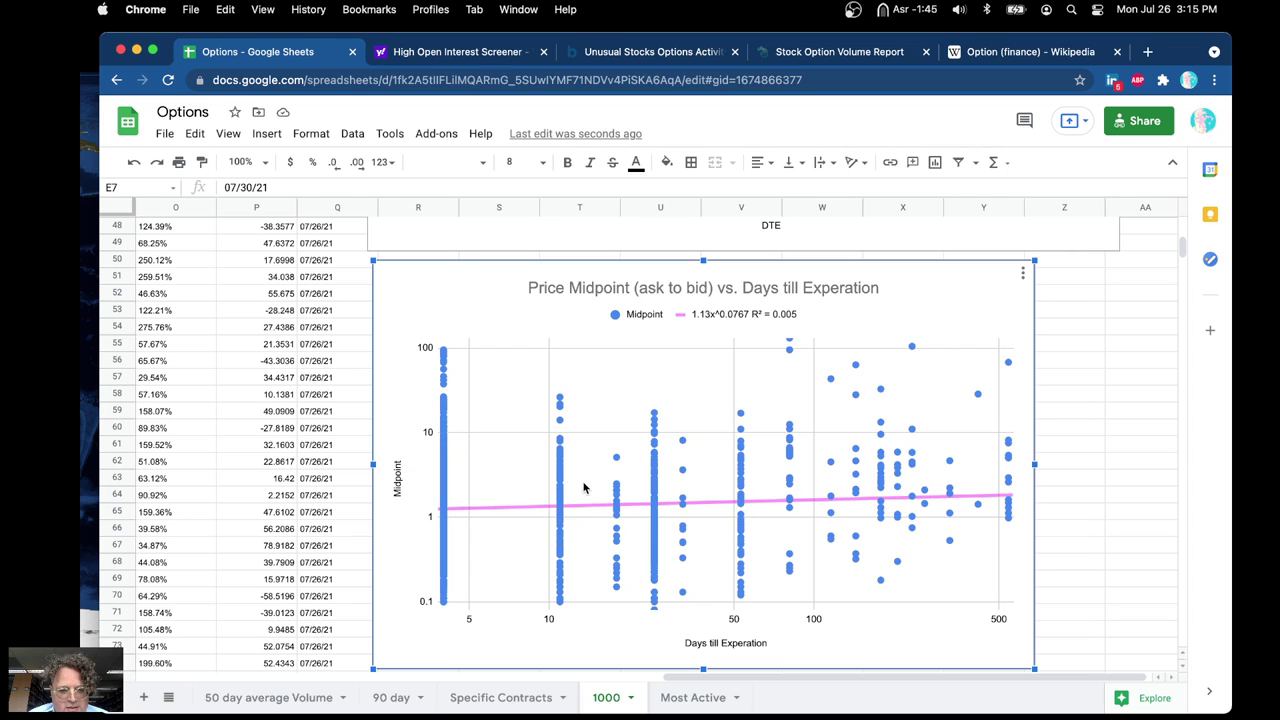
{"action": "mouse_move", "coordinate": [656, 507]}
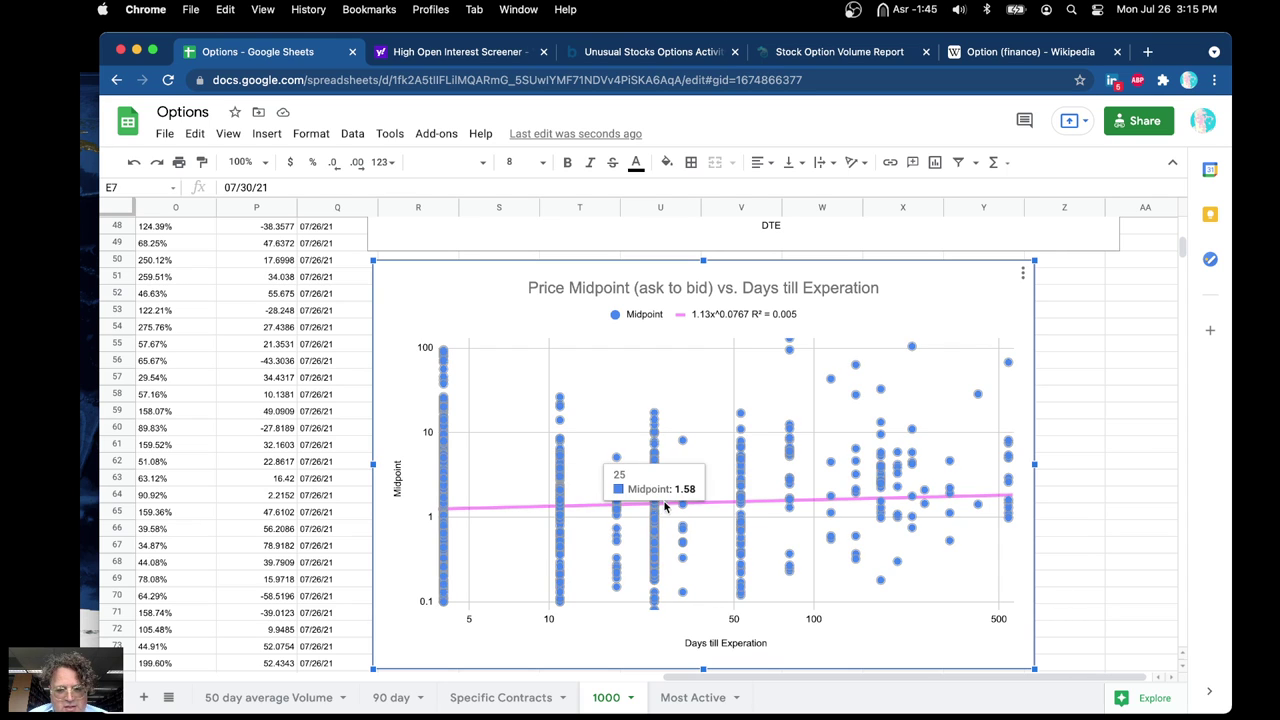
{"action": "mouse_move", "coordinate": [738, 502]}
{"action": "mouse_move", "coordinate": [790, 503]}
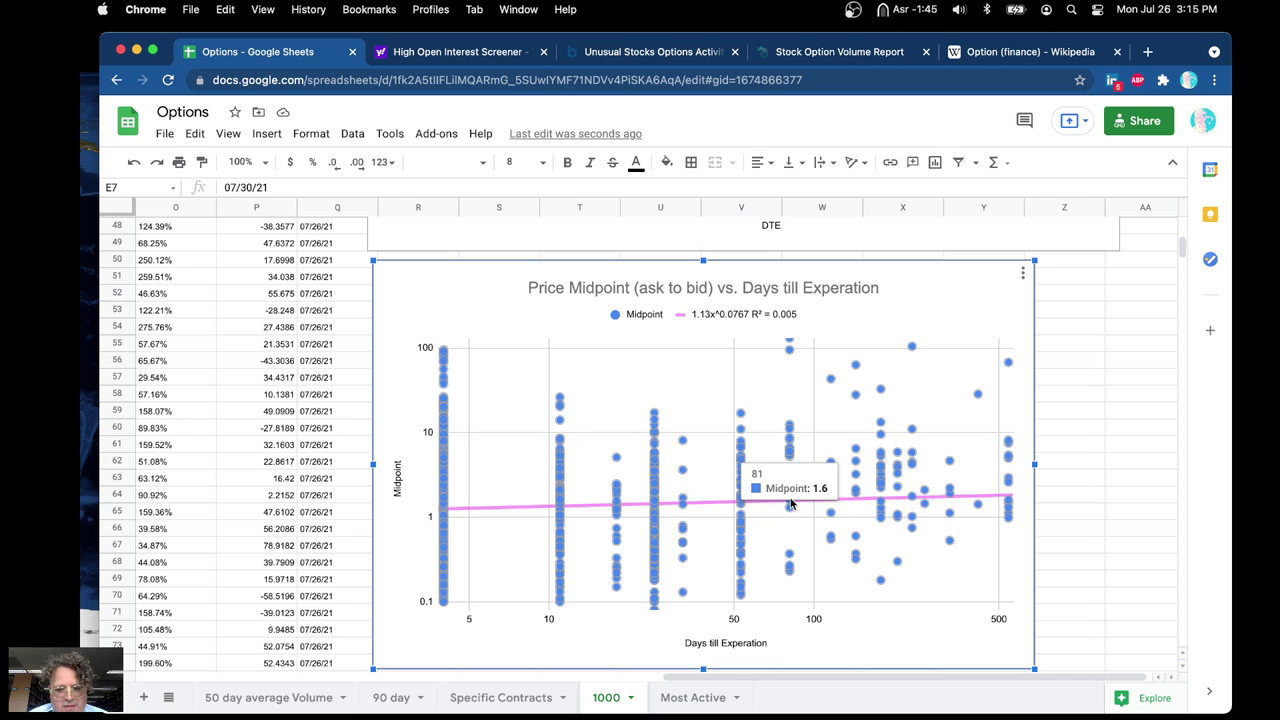
{"action": "mouse_move", "coordinate": [884, 493]}
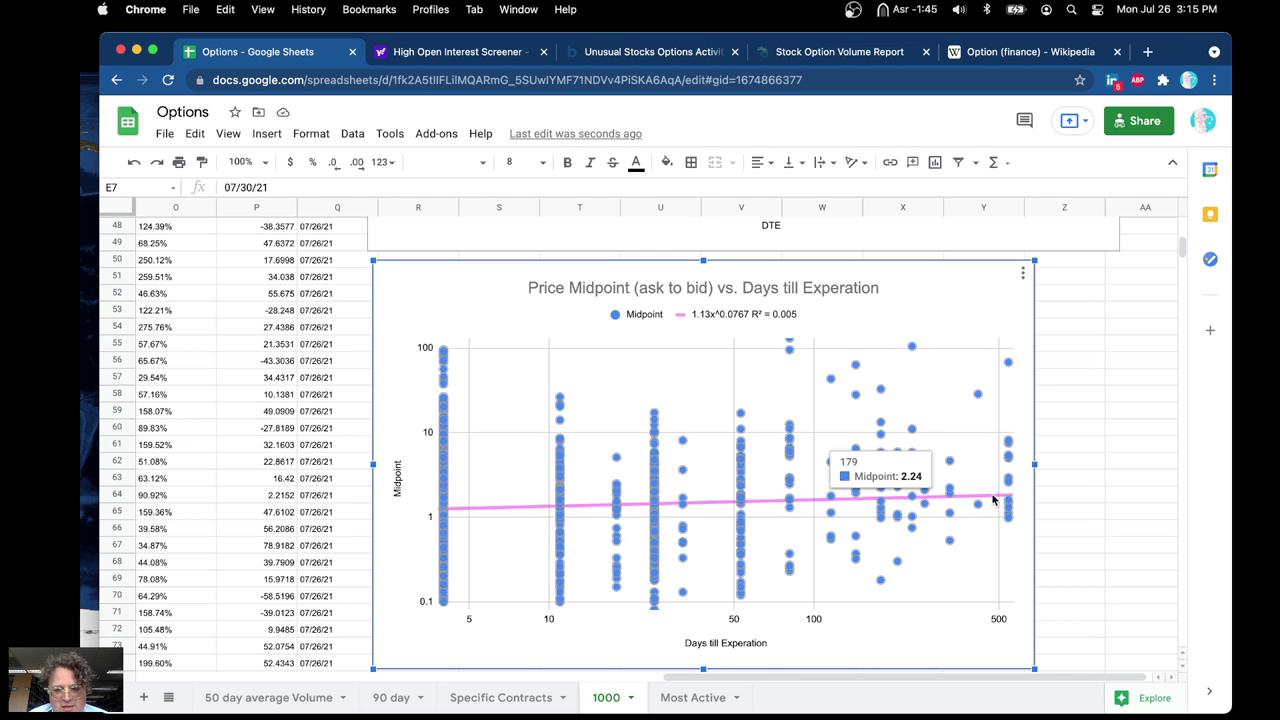
{"action": "mouse_move", "coordinate": [1008, 490]}
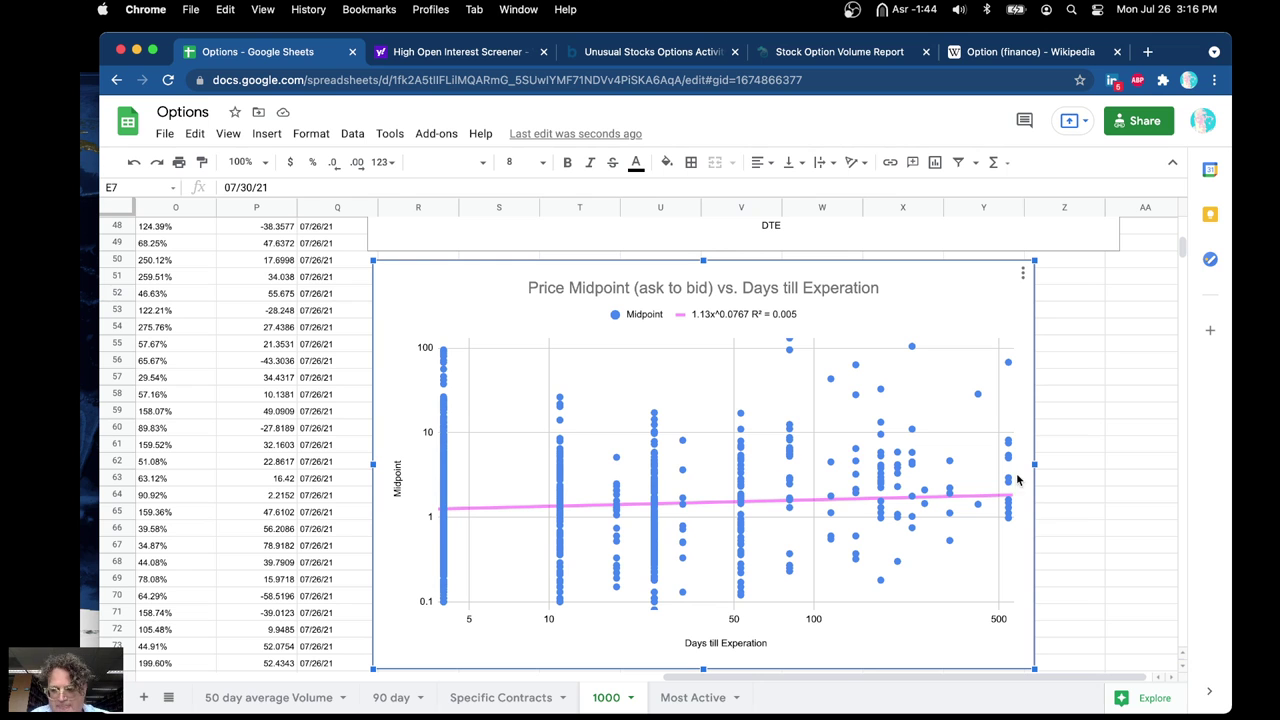
Scroll down the sheet to bring the IV vs. Volume/OI scatter chart into view.
{"action": "scroll", "coordinate": [1077, 480], "scroll_direction": "down", "scroll_amount": 3}
{"action": "scroll", "coordinate": [1077, 480], "scroll_direction": "right", "scroll_amount": 1}
{"action": "scroll", "coordinate": [1077, 480], "scroll_direction": "down", "scroll_amount": 2}
{"action": "scroll", "coordinate": [1077, 480], "scroll_direction": "left", "scroll_amount": 1}
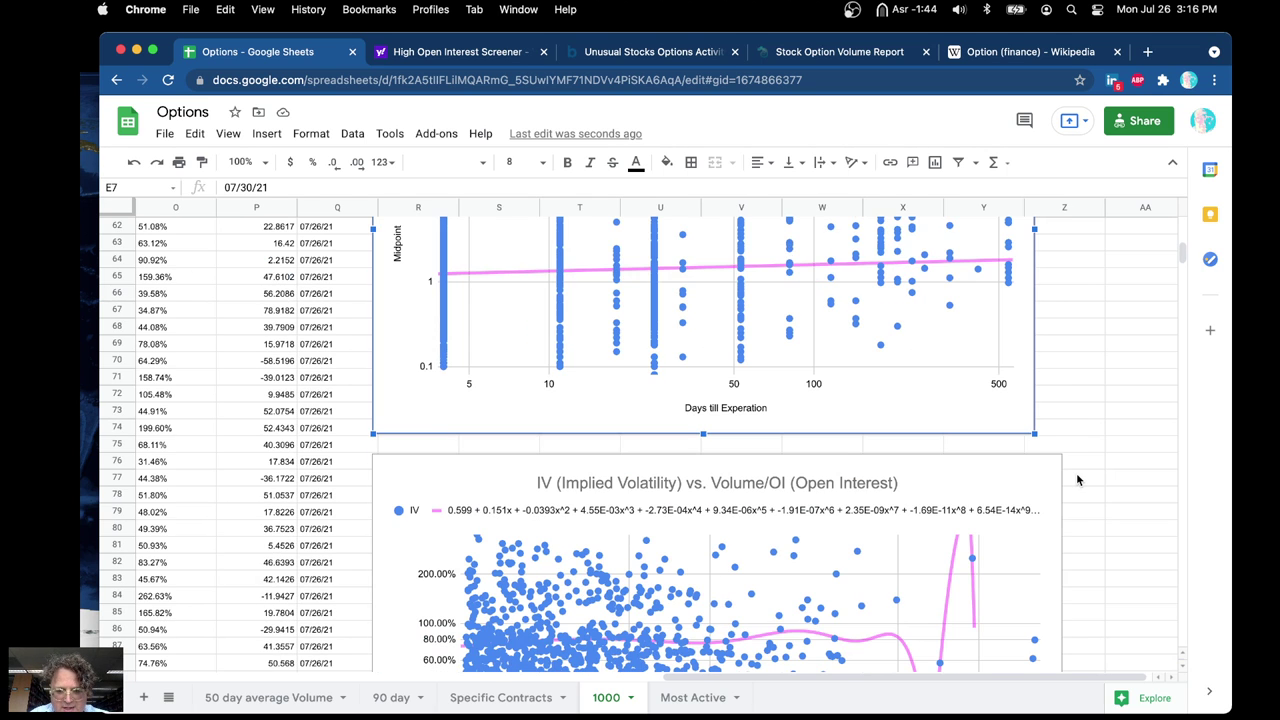
{"action": "scroll", "coordinate": [1077, 480], "scroll_direction": "down", "scroll_amount": 4}
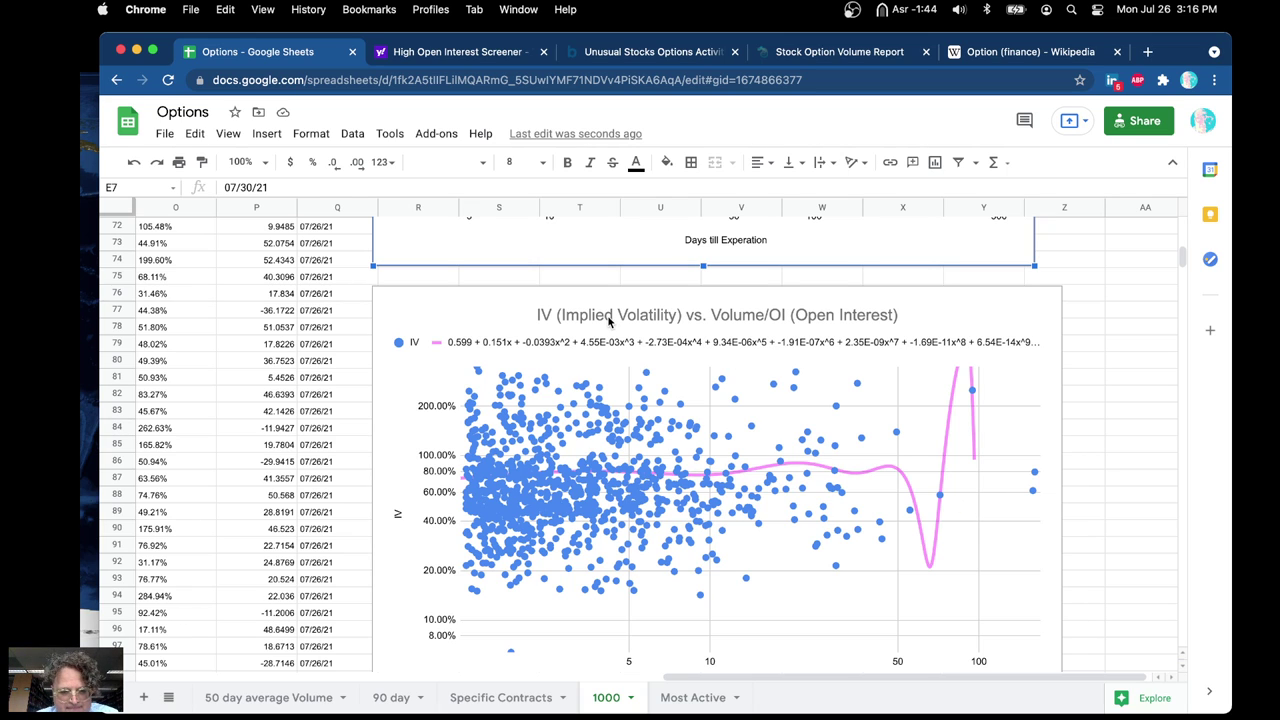
{"action": "scroll", "coordinate": [581, 493], "scroll_direction": "down", "scroll_amount": 1}
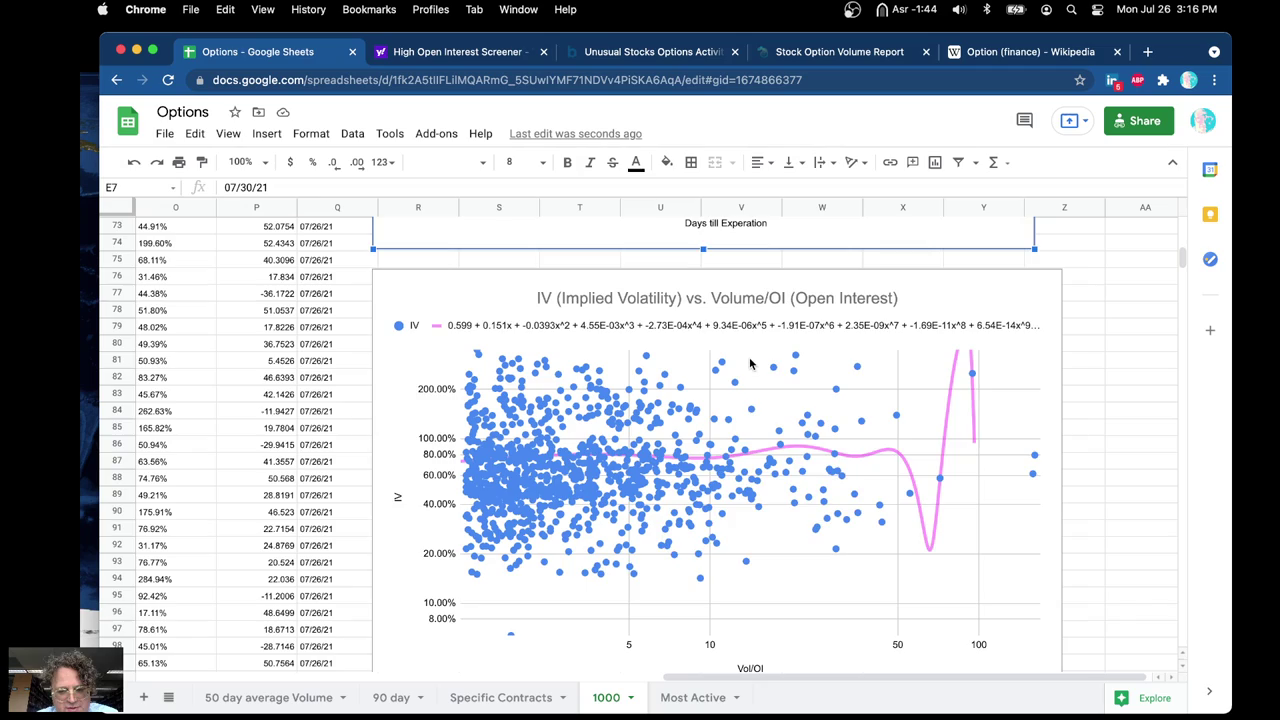
{"action": "scroll", "coordinate": [752, 362], "scroll_direction": "down", "scroll_amount": 3}
{"action": "scroll", "coordinate": [750, 363], "scroll_direction": "up", "scroll_amount": 8}
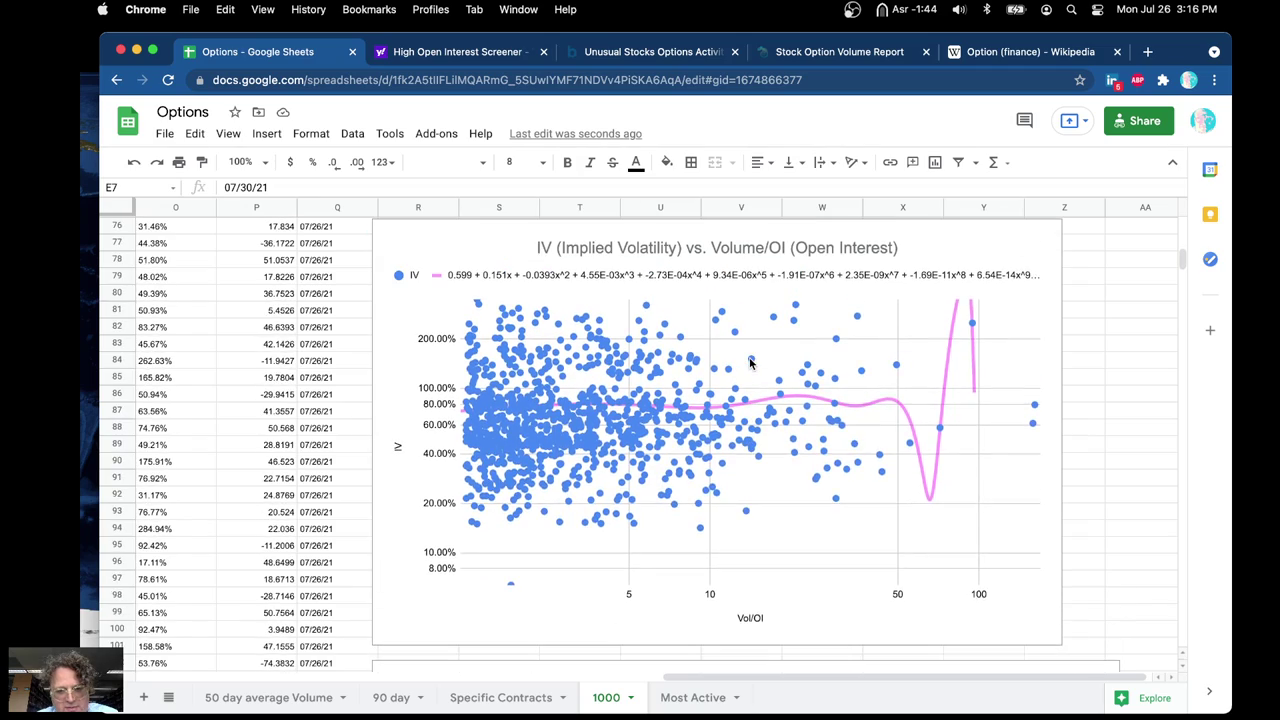
{"action": "scroll", "coordinate": [750, 363], "scroll_direction": "up", "scroll_amount": 2}
{"action": "scroll", "coordinate": [750, 363], "scroll_direction": "down", "scroll_amount": 5}
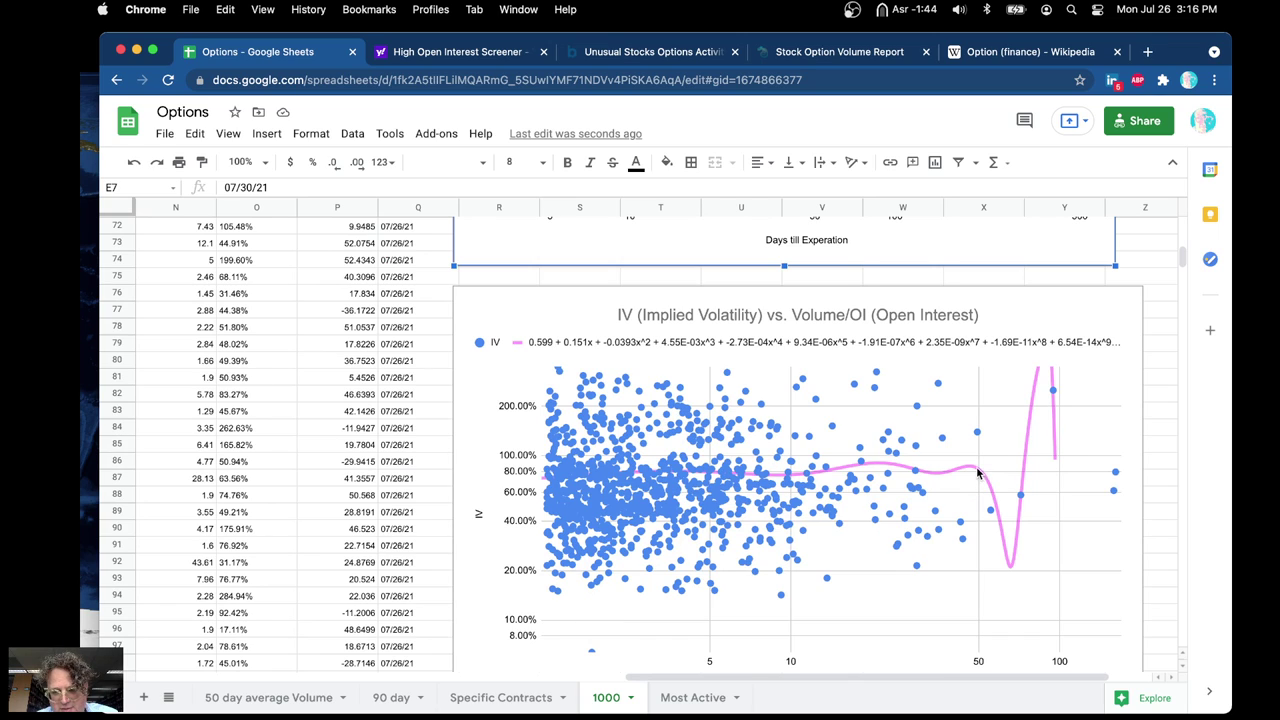
{"action": "scroll", "coordinate": [985, 468], "scroll_direction": "down", "scroll_amount": 1}
{"action": "scroll", "coordinate": [985, 468], "scroll_direction": "left", "scroll_amount": 1}
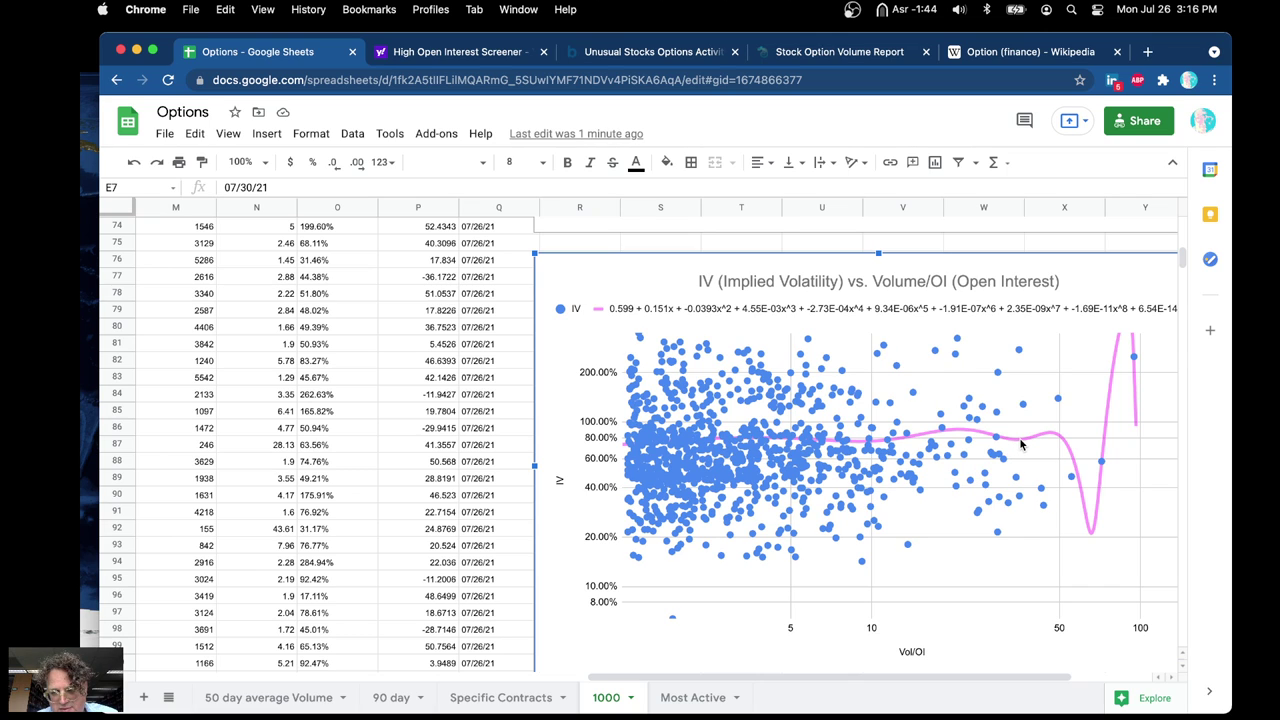
Preview data labels on the IV chart's series, then scroll down to the Price Spread chart.
{"action": "double_click", "coordinate": [1010, 444]}
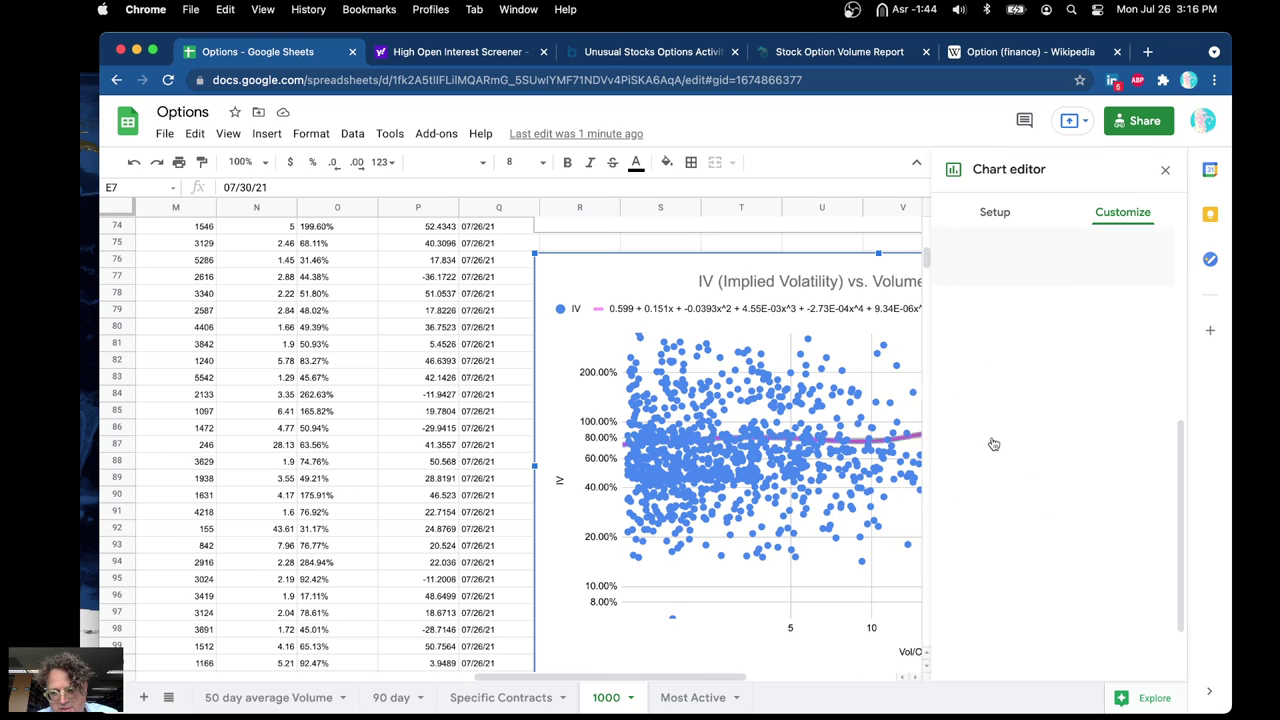
{"action": "scroll", "coordinate": [1043, 569], "scroll_direction": "down", "scroll_amount": 2}
{"action": "left_click", "coordinate": [953, 311]}
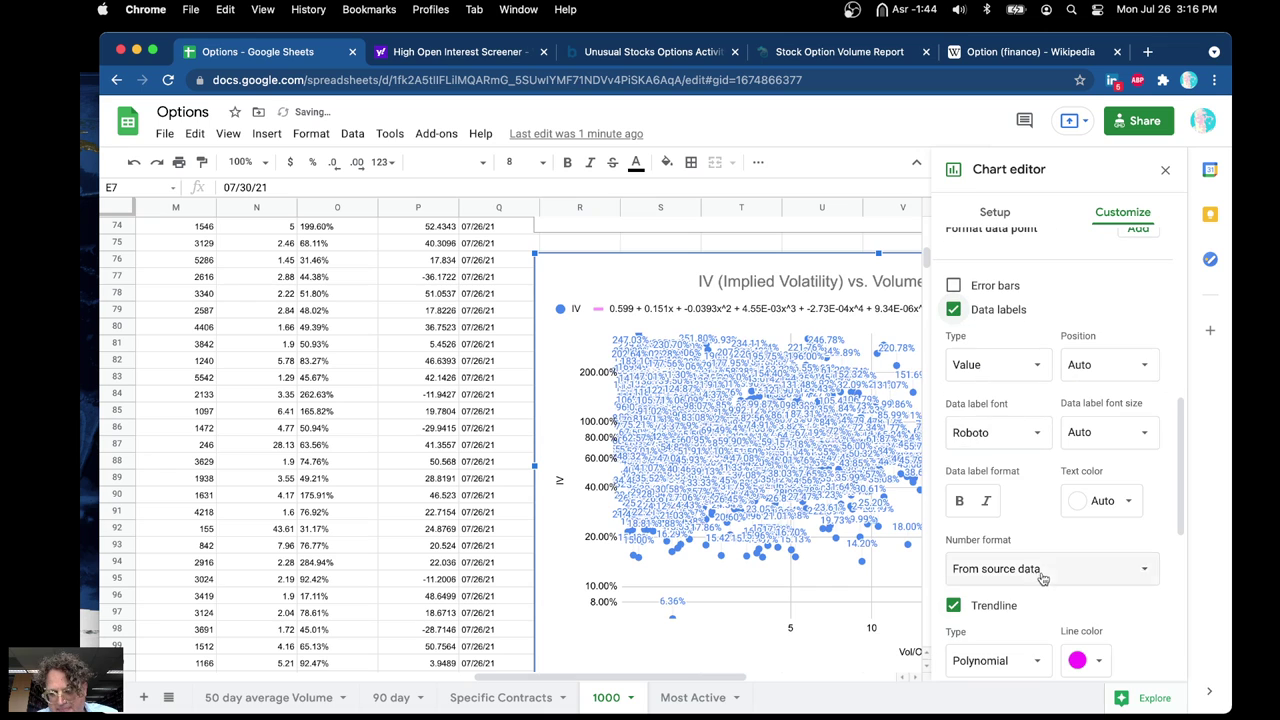
{"action": "scroll", "coordinate": [1034, 548], "scroll_direction": "down", "scroll_amount": 3}
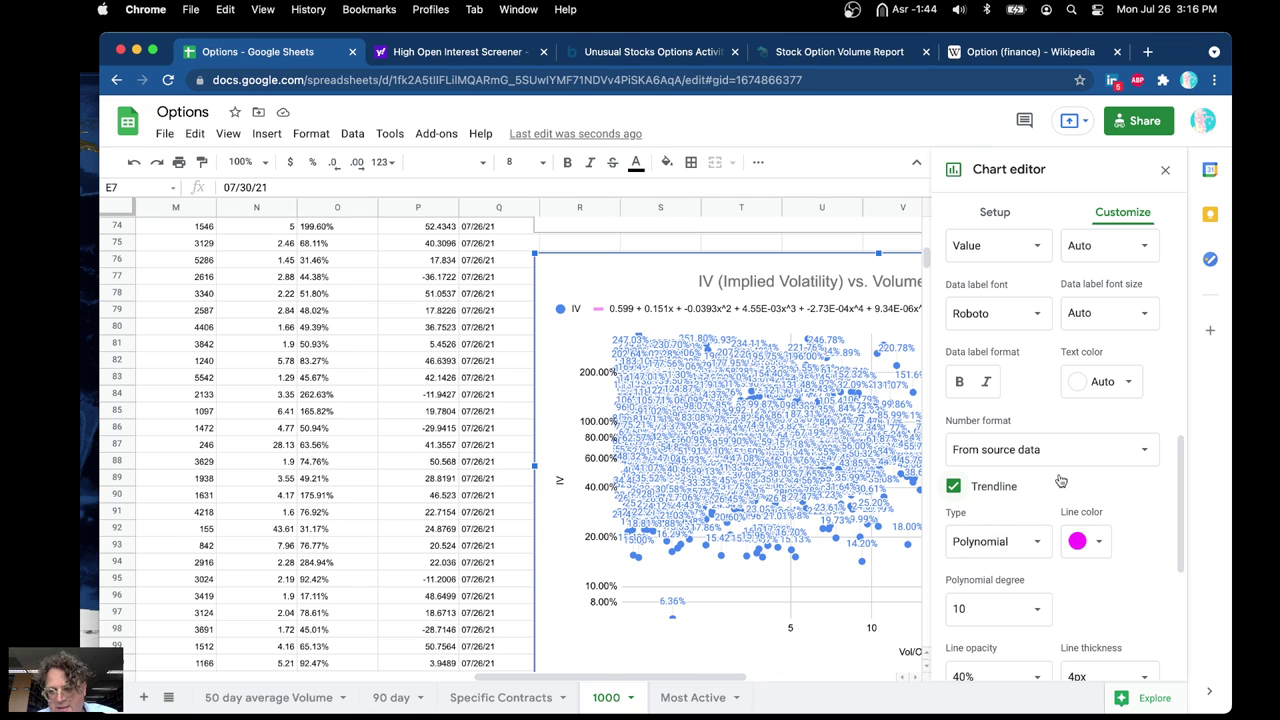
{"action": "left_click", "coordinate": [929, 187]}
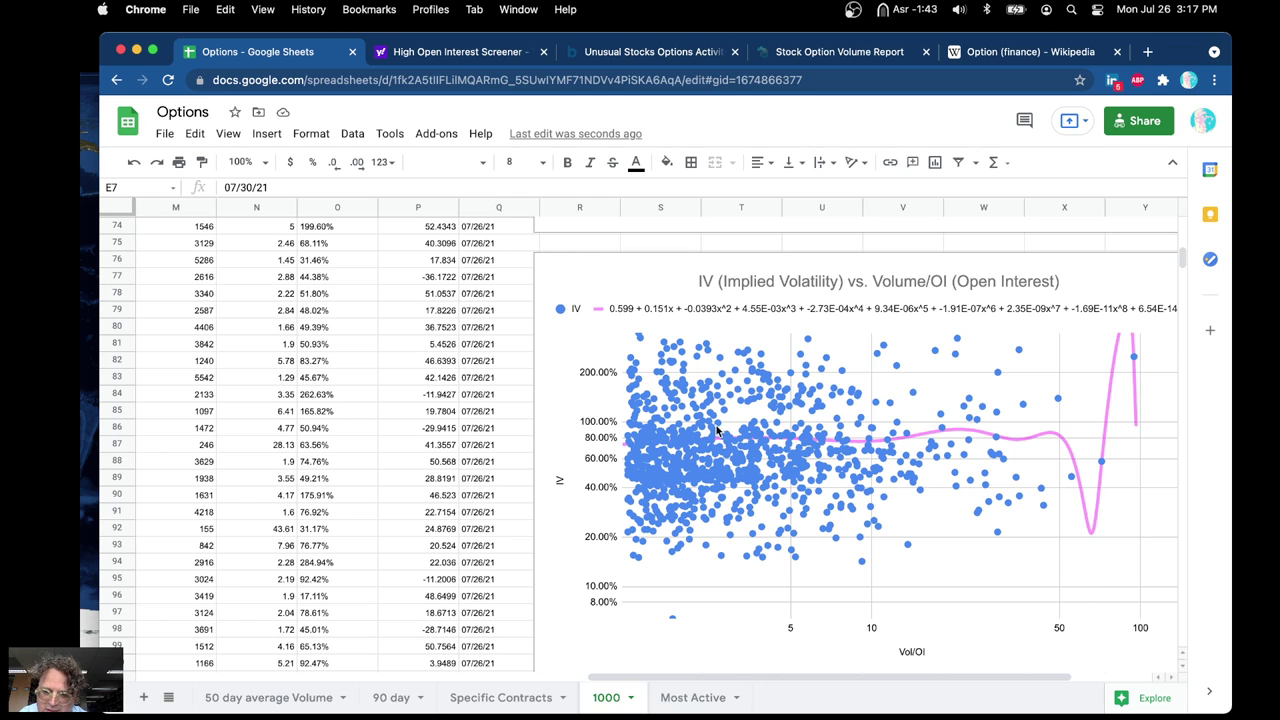
{"action": "scroll", "coordinate": [876, 503], "scroll_direction": "down", "scroll_amount": 5}
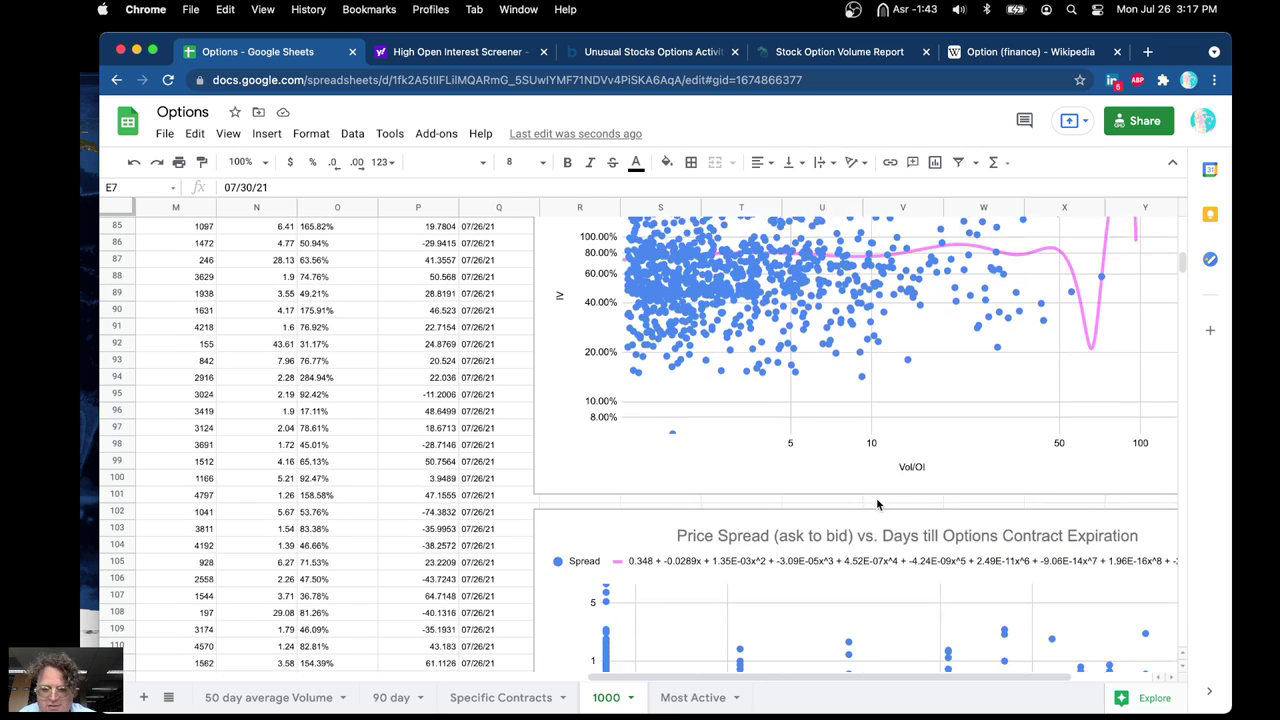
{"action": "scroll", "coordinate": [876, 503], "scroll_direction": "right", "scroll_amount": 1}
{"action": "scroll", "coordinate": [876, 503], "scroll_direction": "down", "scroll_amount": 4}
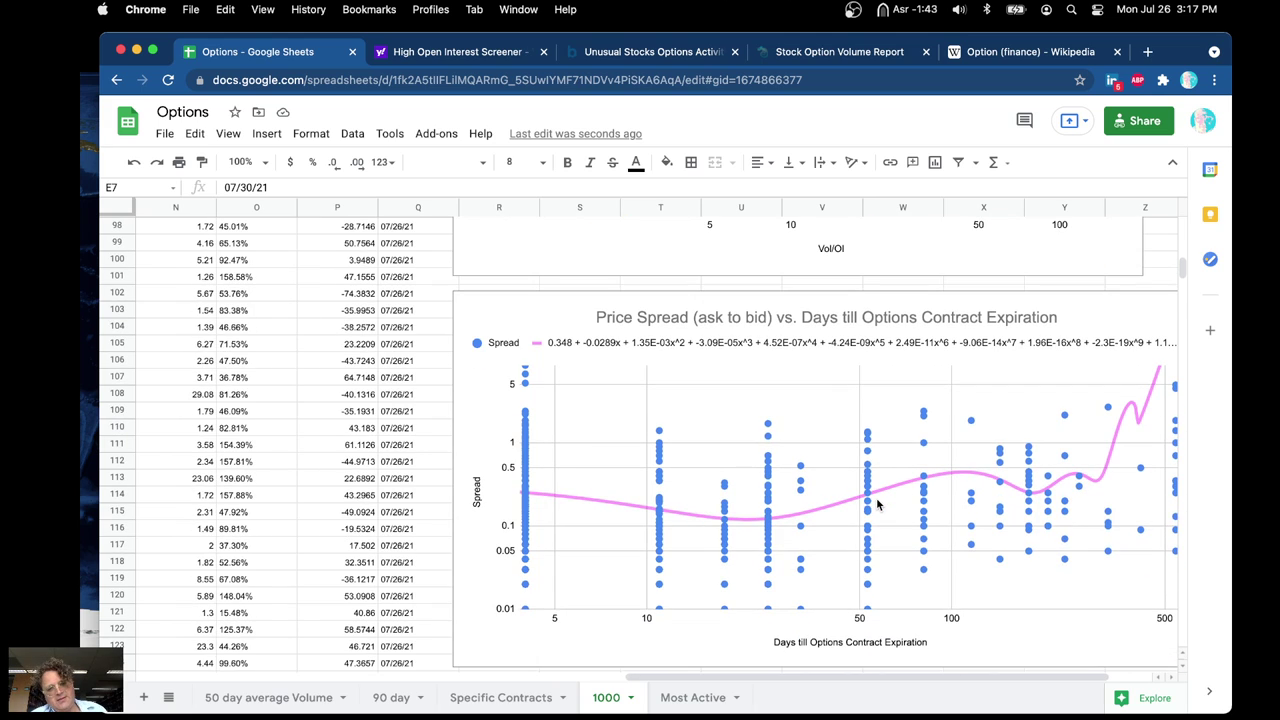
{"action": "scroll", "coordinate": [876, 503], "scroll_direction": "down", "scroll_amount": 2}
{"action": "scroll", "coordinate": [876, 503], "scroll_direction": "right", "scroll_amount": 1}
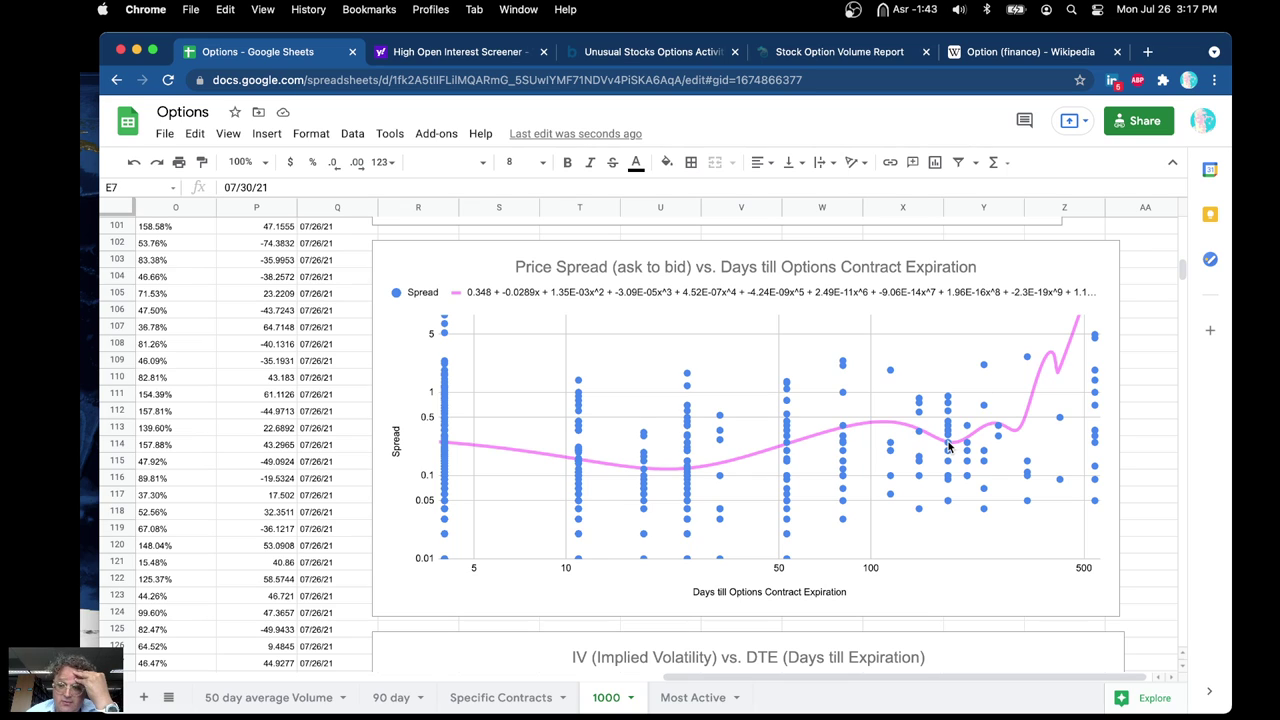
{"action": "left_click", "coordinate": [948, 446]}
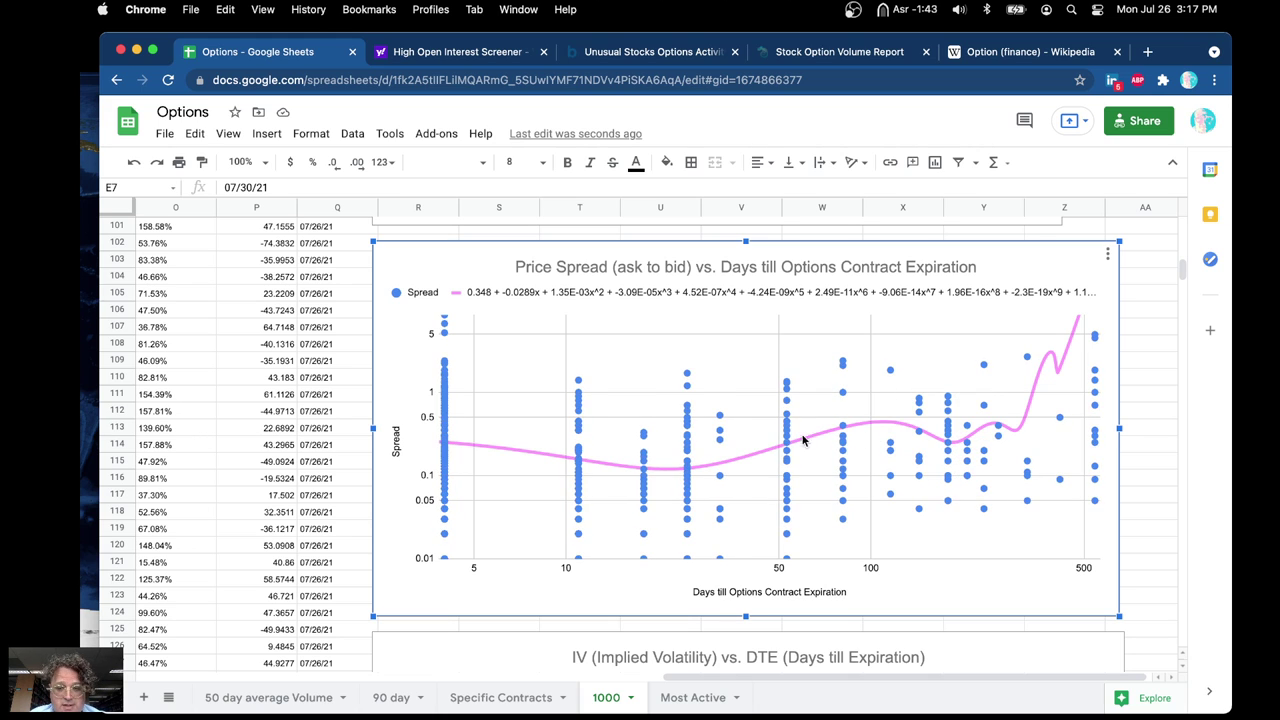
{"action": "mouse_move", "coordinate": [890, 453]}
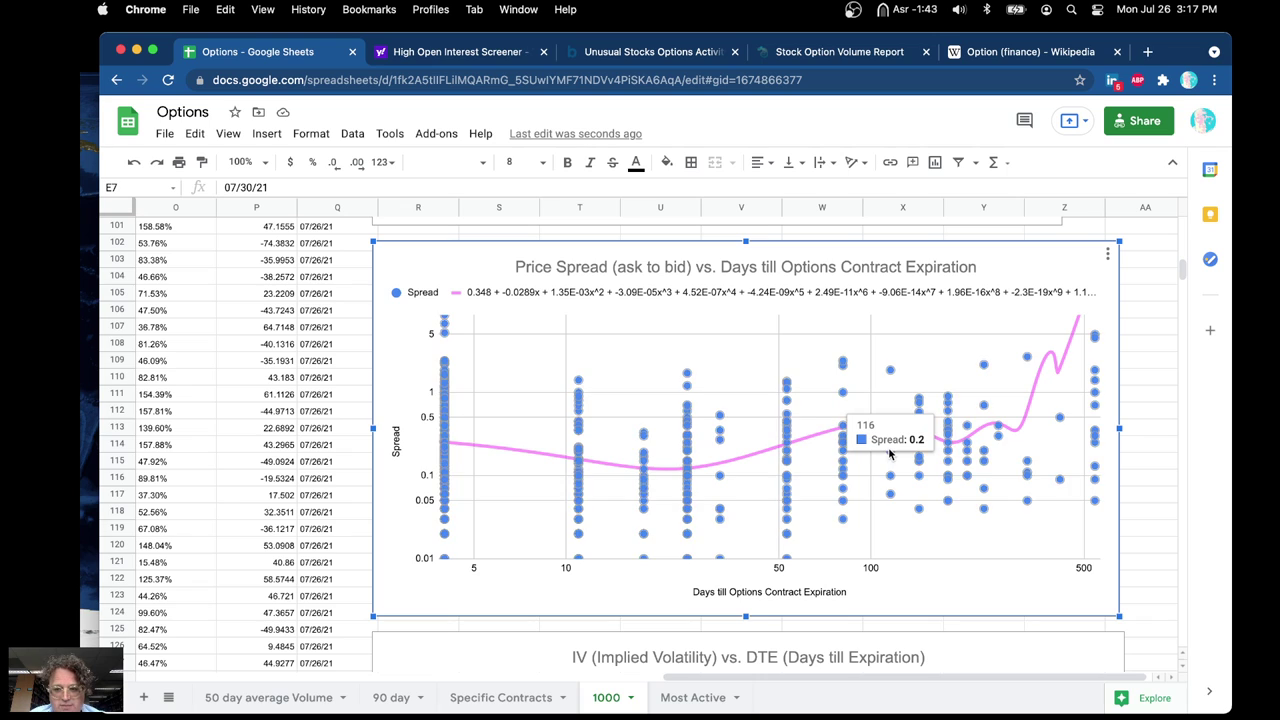
{"action": "mouse_move", "coordinate": [893, 374]}
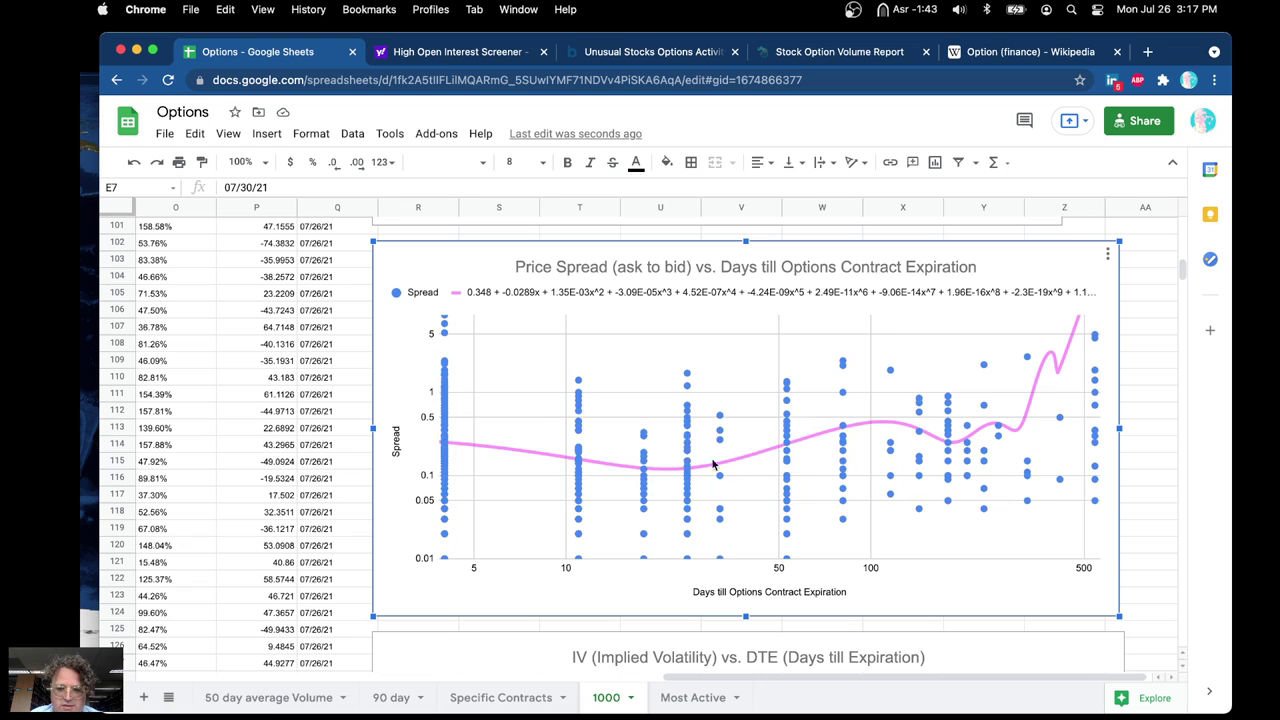
{"action": "mouse_move", "coordinate": [688, 471]}
{"action": "mouse_move", "coordinate": [646, 473]}
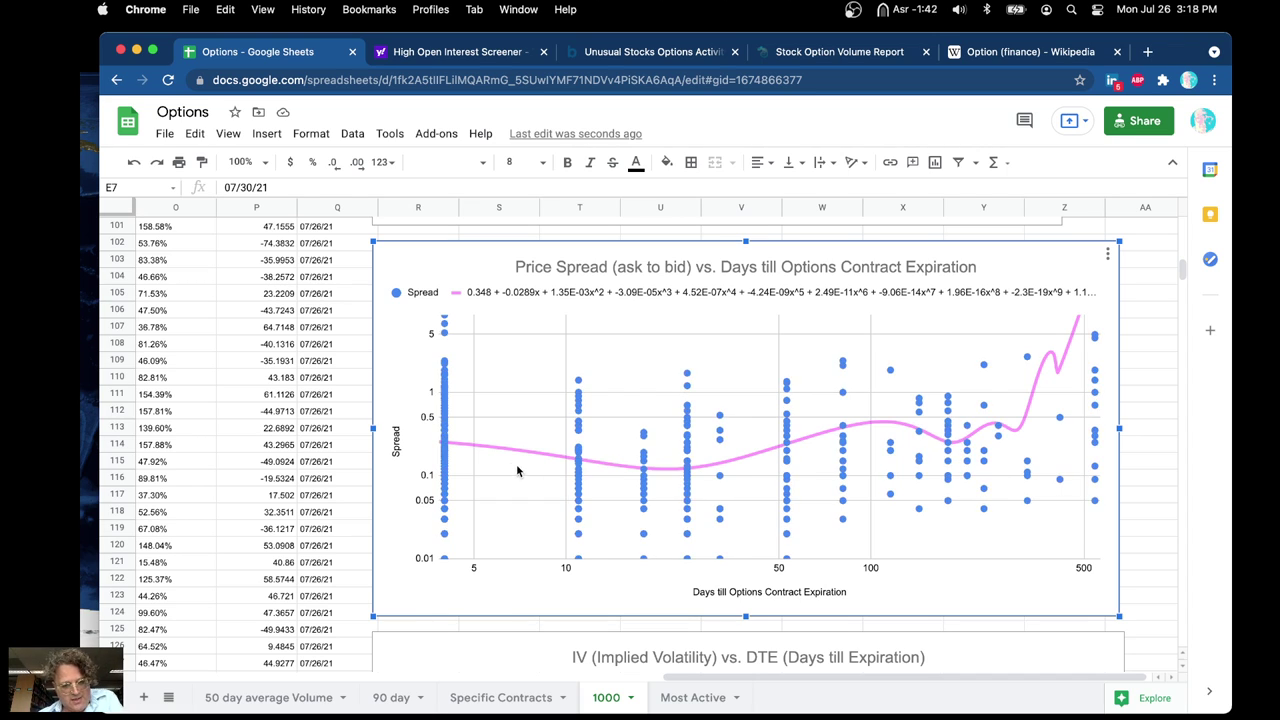
{"action": "mouse_move", "coordinate": [442, 445]}
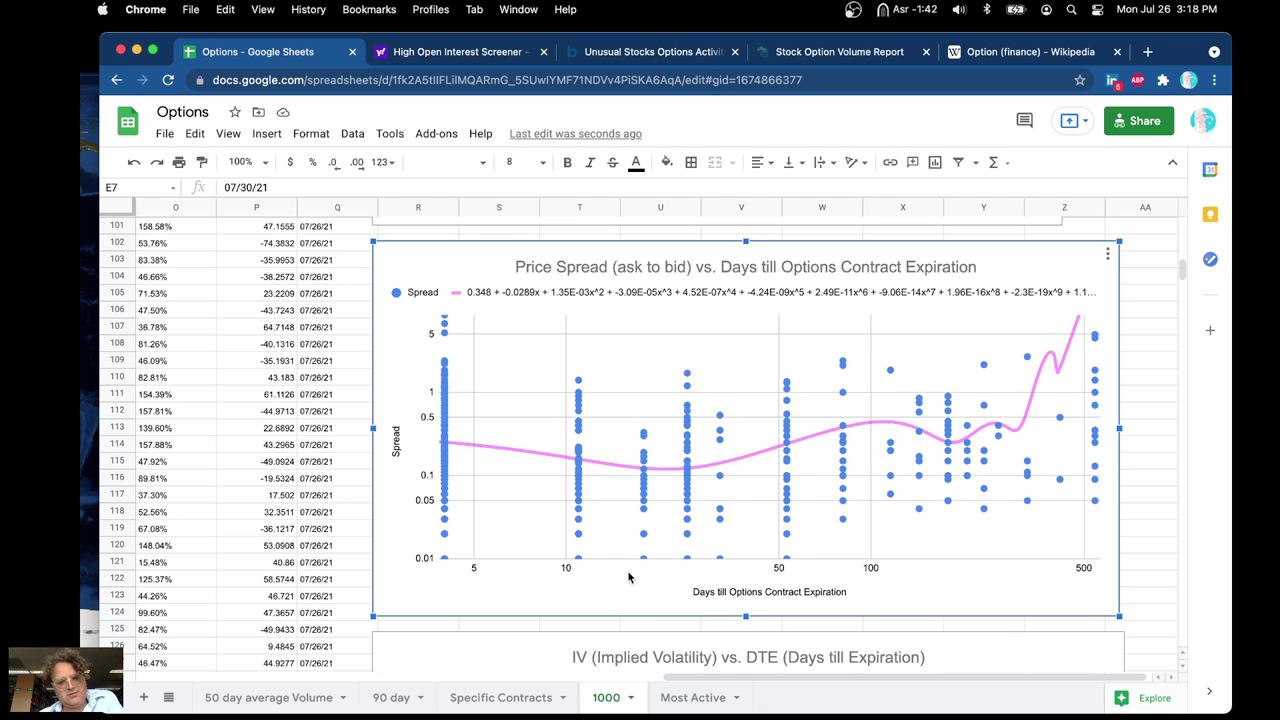
Scroll past the IV vs. DTE and Delta charts on the 1000 sheet, then back to IV vs. DTE.
{"action": "scroll", "coordinate": [700, 624], "scroll_direction": "down", "scroll_amount": 8}
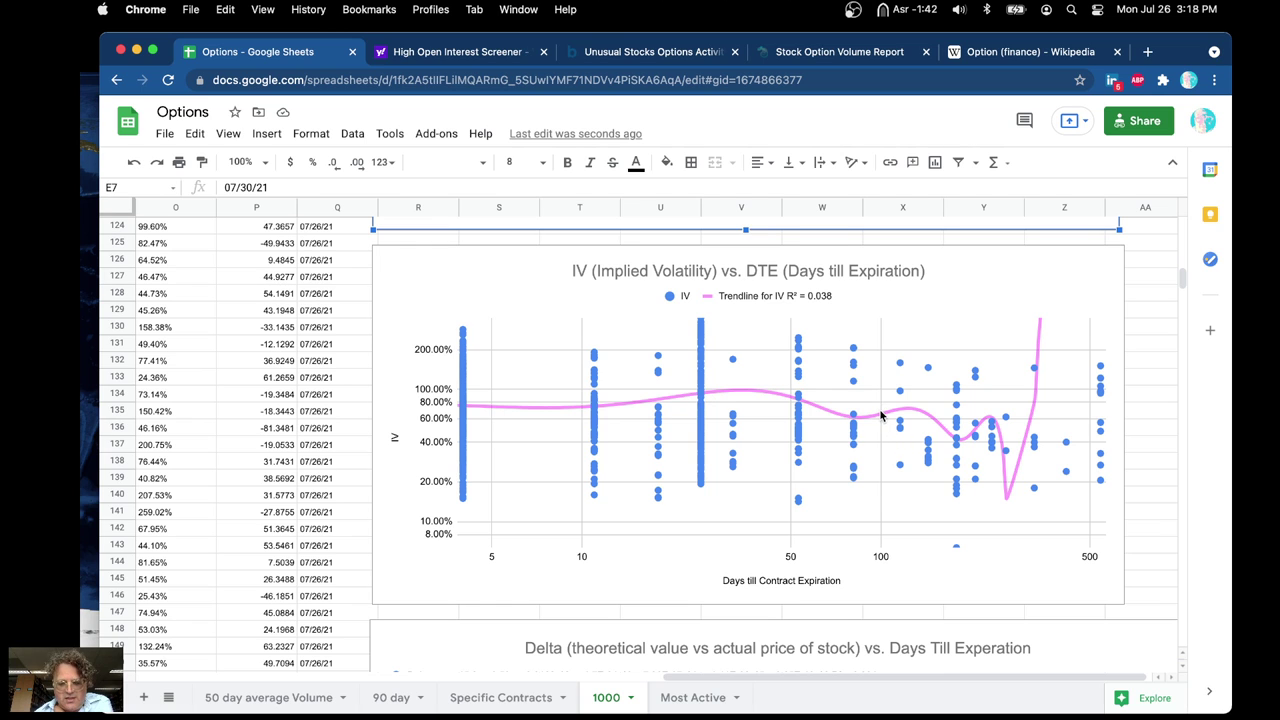
{"action": "scroll", "coordinate": [1149, 428], "scroll_direction": "down", "scroll_amount": 5}
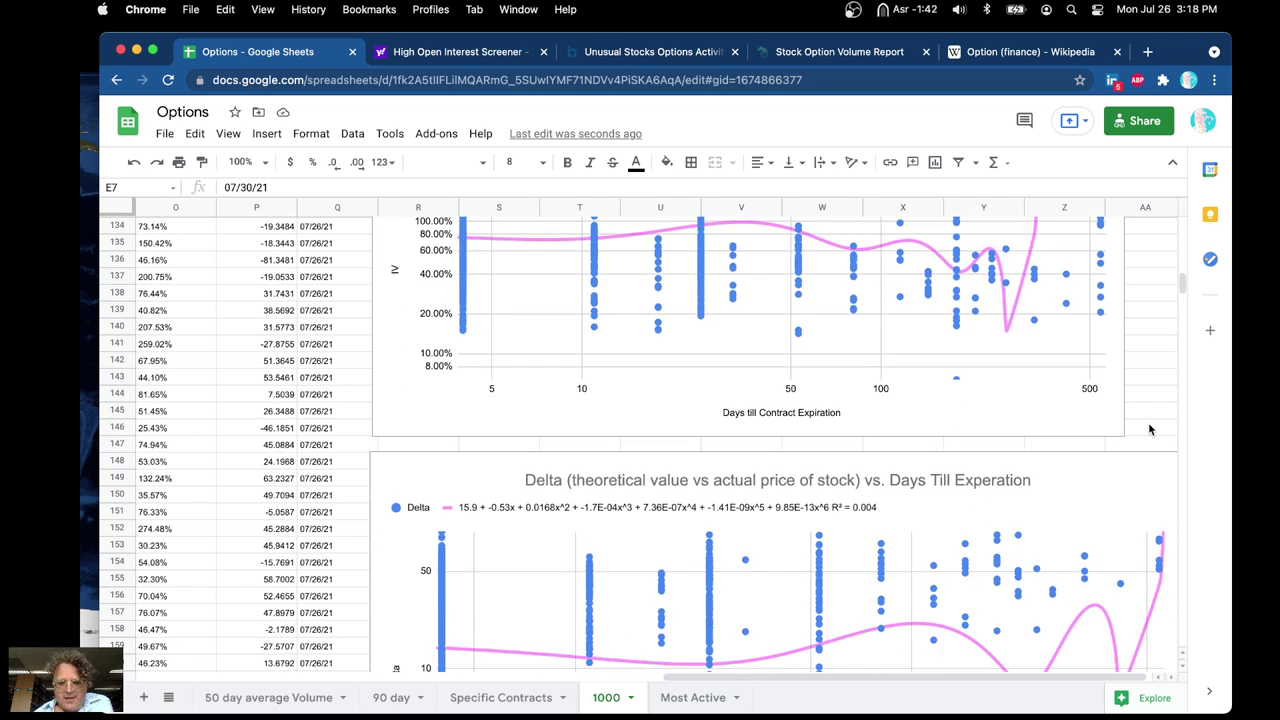
{"action": "scroll", "coordinate": [1149, 428], "scroll_direction": "down", "scroll_amount": 4}
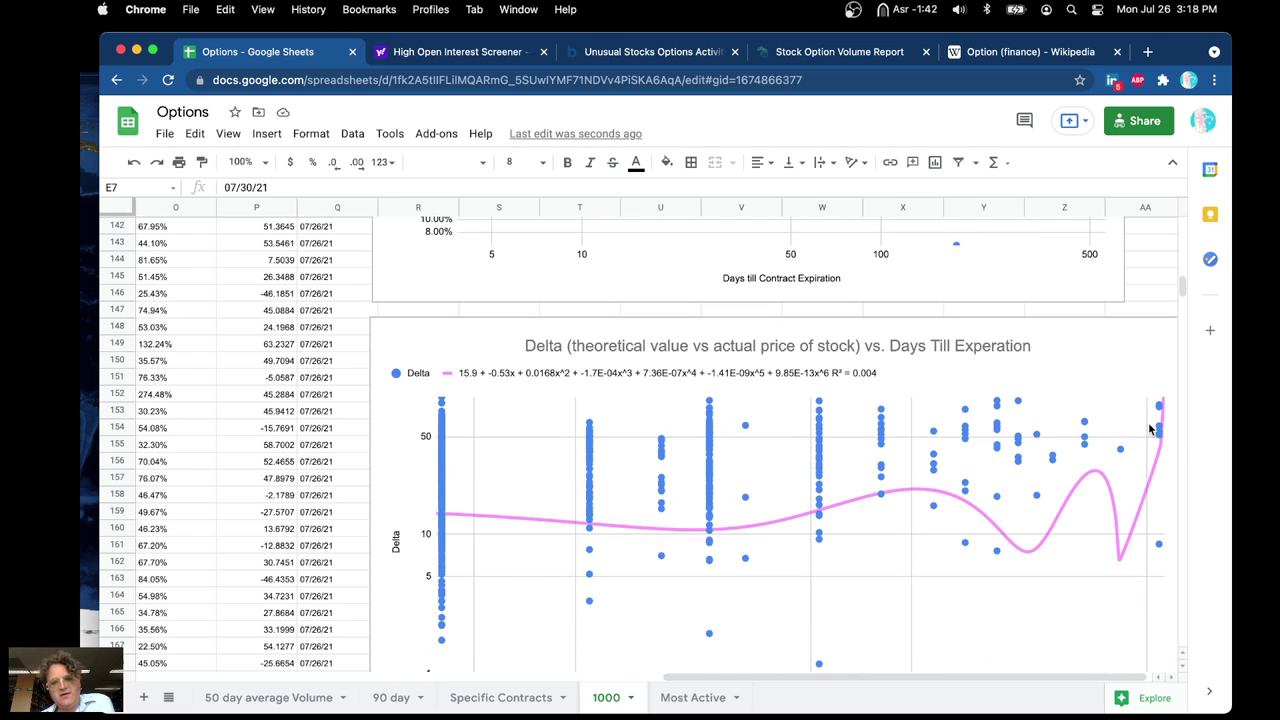
{"action": "scroll", "coordinate": [674, 538], "scroll_direction": "down", "scroll_amount": 2}
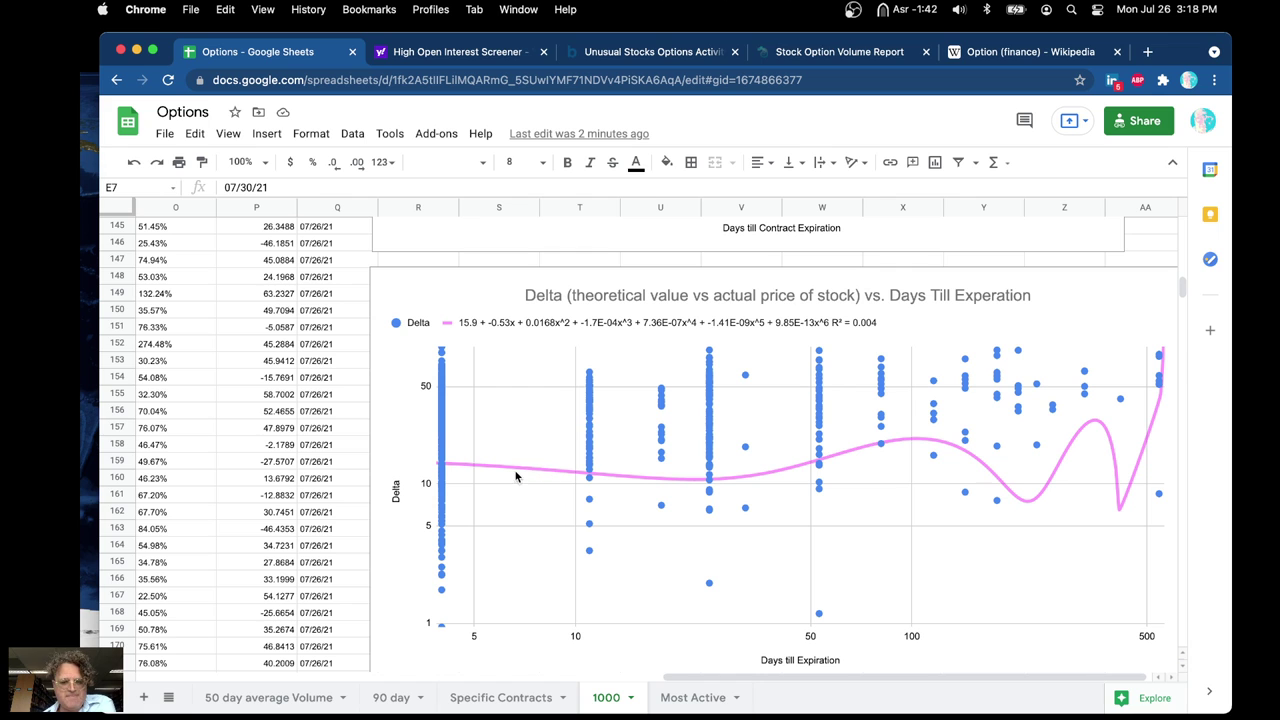
{"action": "scroll", "coordinate": [725, 560], "scroll_direction": "down", "scroll_amount": 3}
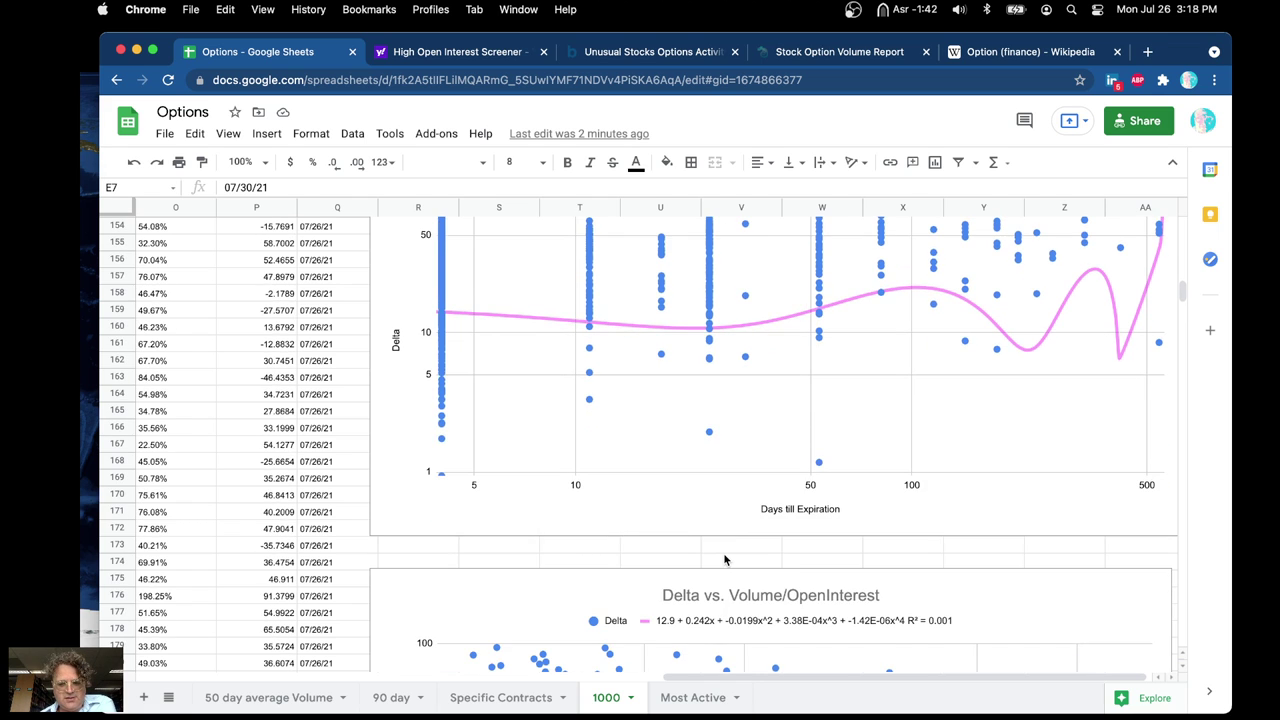
{"action": "scroll", "coordinate": [725, 560], "scroll_direction": "down", "scroll_amount": 15}
{"action": "scroll", "coordinate": [725, 560], "scroll_direction": "up", "scroll_amount": 20}
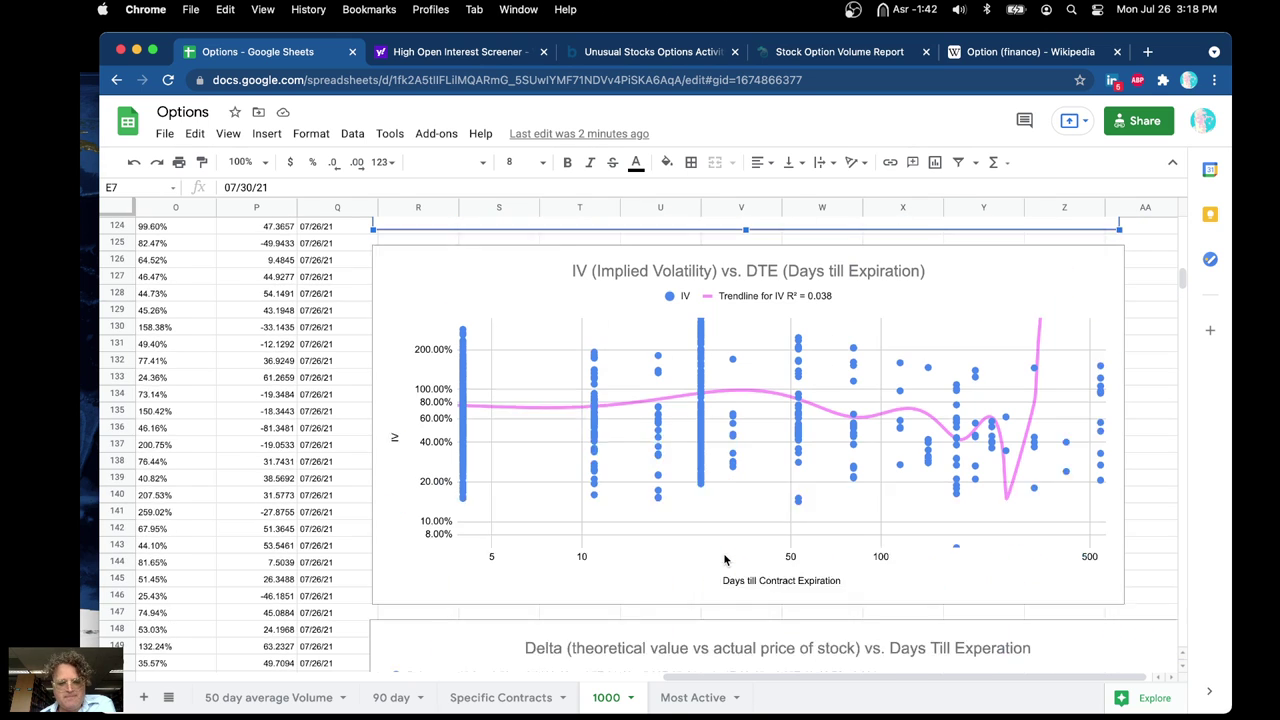
{"action": "scroll", "coordinate": [725, 560], "scroll_direction": "up", "scroll_amount": 1}
{"action": "left_click", "coordinate": [405, 700]}
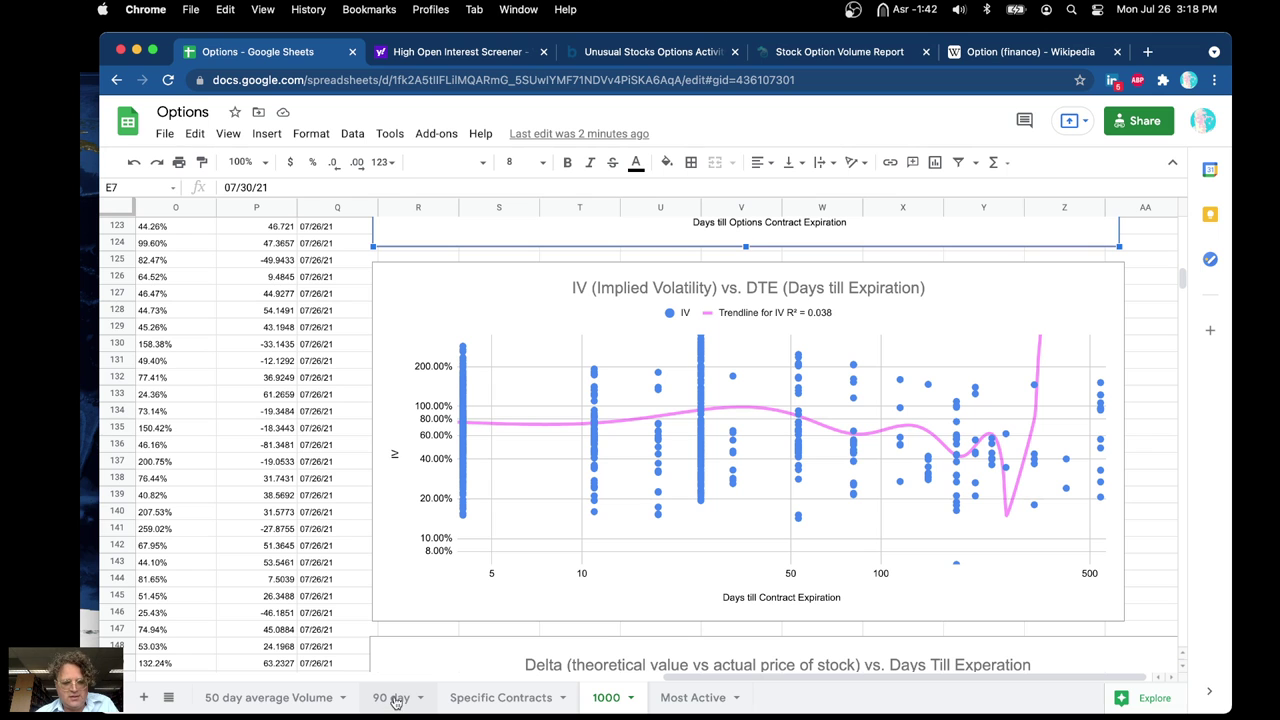
Show the 90 day sheet's Call and Put Volume scatter and select it to read a put value.
{"action": "left_click", "coordinate": [396, 700]}
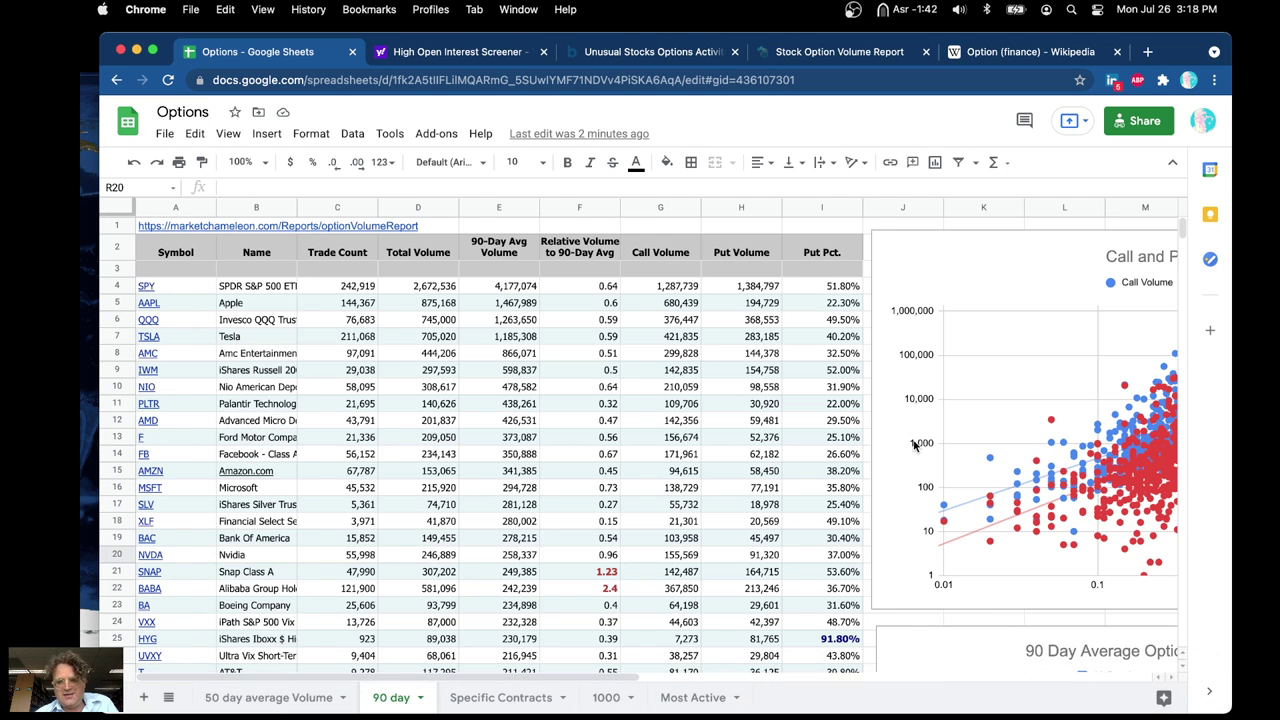
{"action": "scroll", "coordinate": [913, 445], "scroll_direction": "right", "scroll_amount": 5}
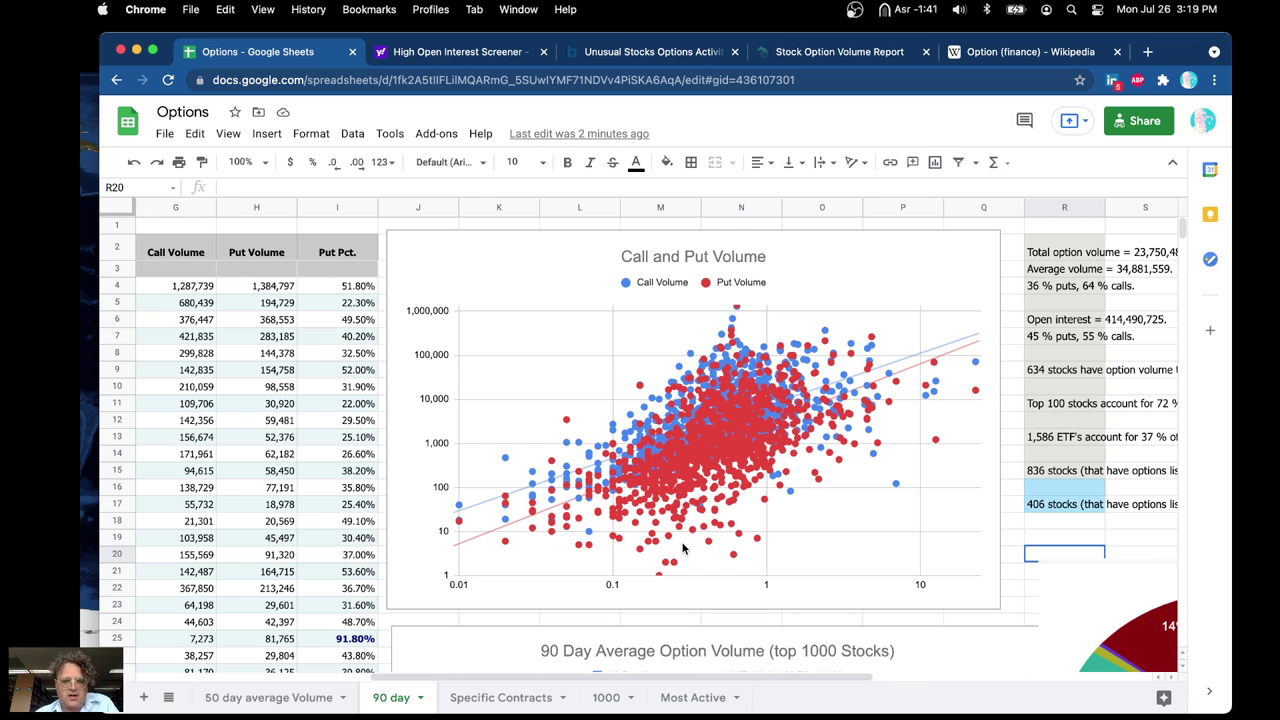
{"action": "left_click", "coordinate": [718, 443]}
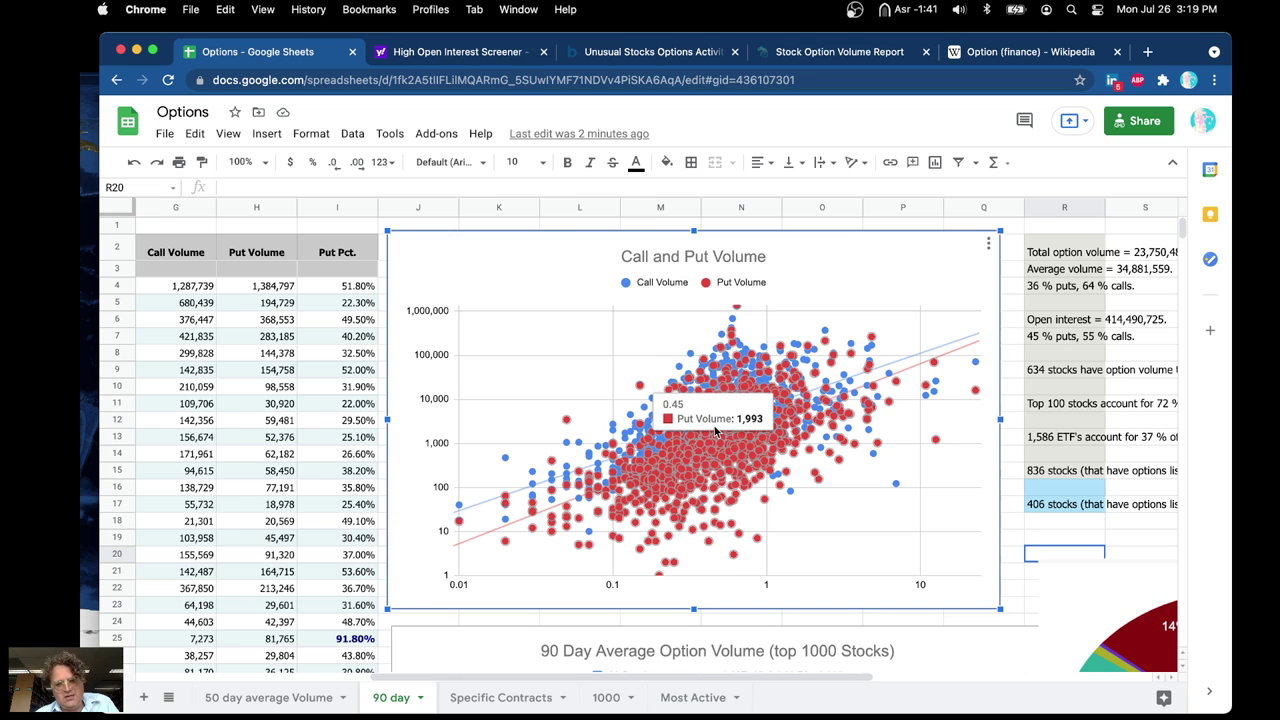
Scroll past the 90 Day Average and Put vs. Call Volume charts to the Average Option Volume bar chart.
{"action": "scroll", "coordinate": [818, 542], "scroll_direction": "down", "scroll_amount": 8}
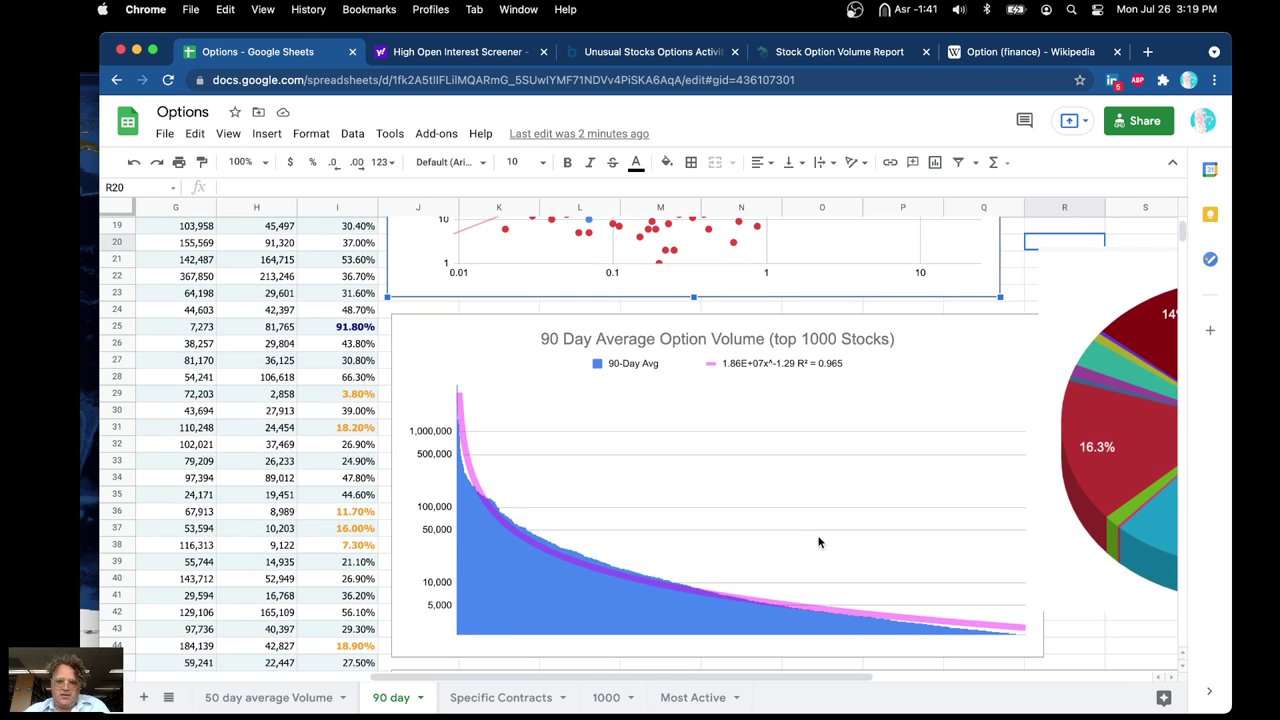
{"action": "scroll", "coordinate": [818, 542], "scroll_direction": "right", "scroll_amount": 1}
{"action": "scroll", "coordinate": [818, 542], "scroll_direction": "up", "scroll_amount": 5}
{"action": "scroll", "coordinate": [818, 542], "scroll_direction": "down", "scroll_amount": 2}
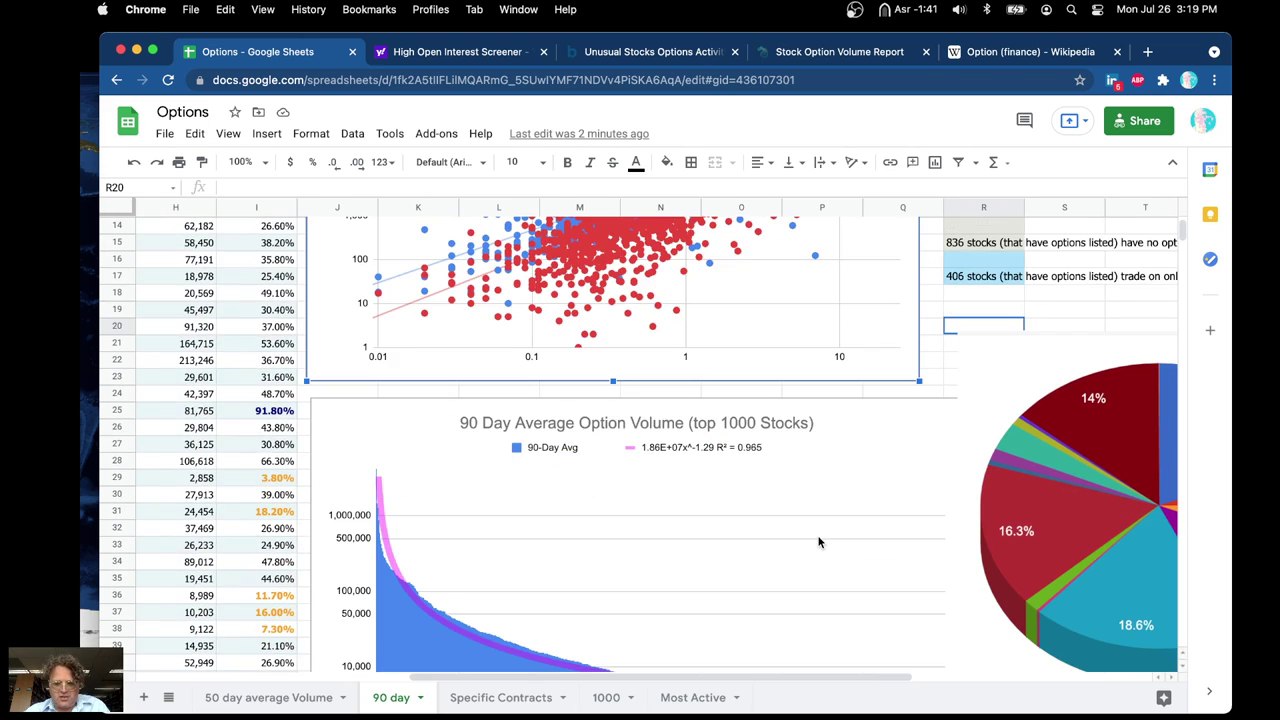
{"action": "scroll", "coordinate": [818, 542], "scroll_direction": "down", "scroll_amount": 3}
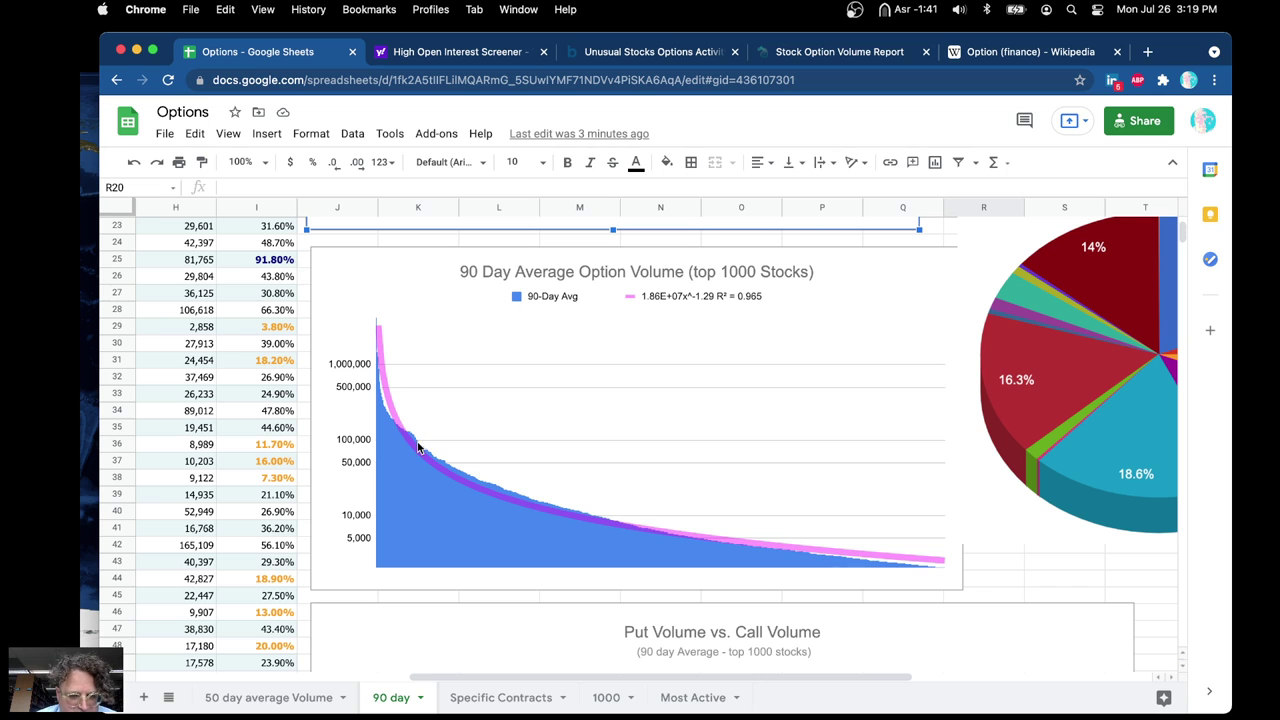
{"action": "scroll", "coordinate": [418, 447], "scroll_direction": "down", "scroll_amount": 5}
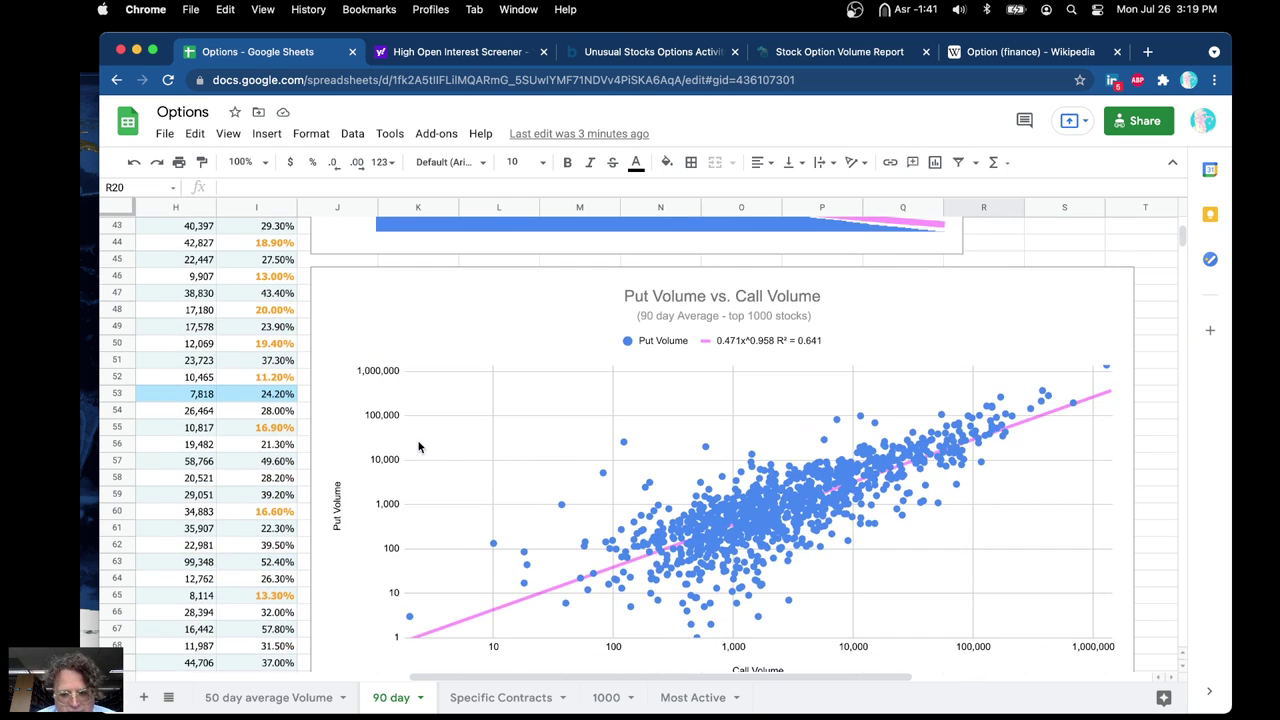
{"action": "scroll", "coordinate": [418, 447], "scroll_direction": "down", "scroll_amount": 2}
{"action": "scroll", "coordinate": [420, 445], "scroll_direction": "up", "scroll_amount": 1}
{"action": "scroll", "coordinate": [425, 450], "scroll_direction": "down", "scroll_amount": 6}
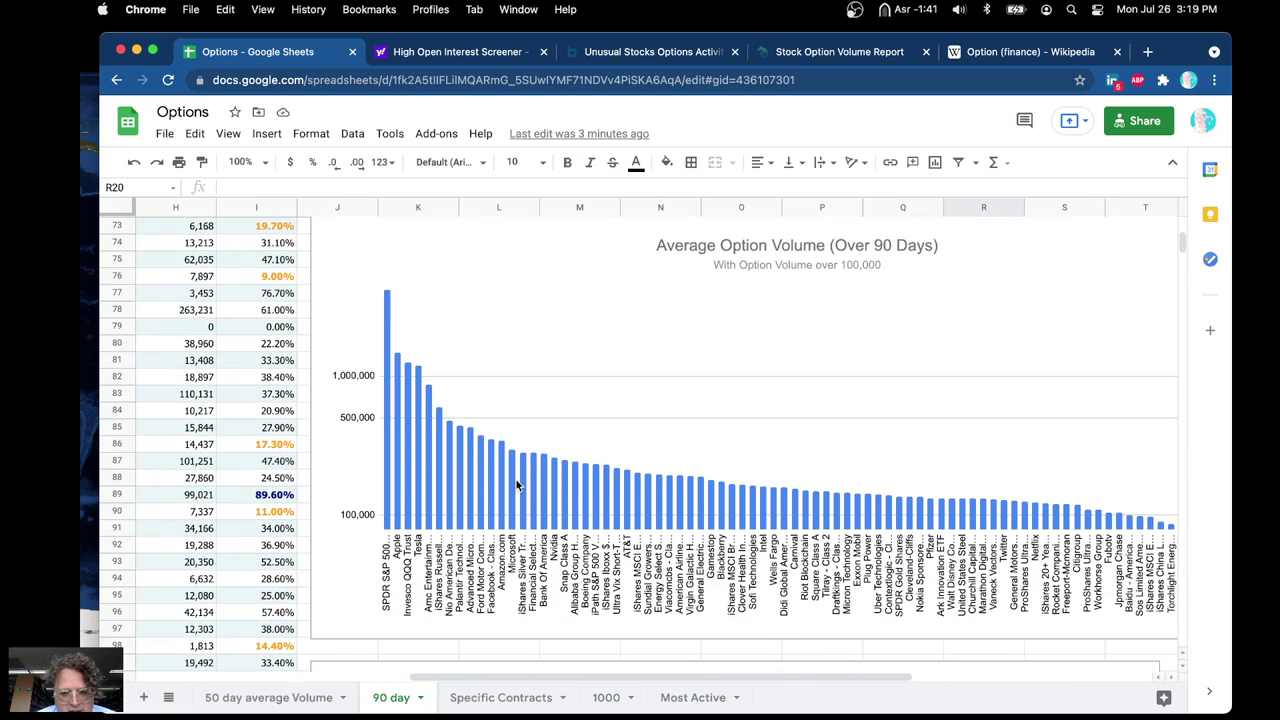
{"action": "scroll", "coordinate": [516, 484], "scroll_direction": "down", "scroll_amount": 3}
{"action": "scroll", "coordinate": [516, 484], "scroll_direction": "up", "scroll_amount": 2}
{"action": "scroll", "coordinate": [516, 484], "scroll_direction": "left", "scroll_amount": 1}
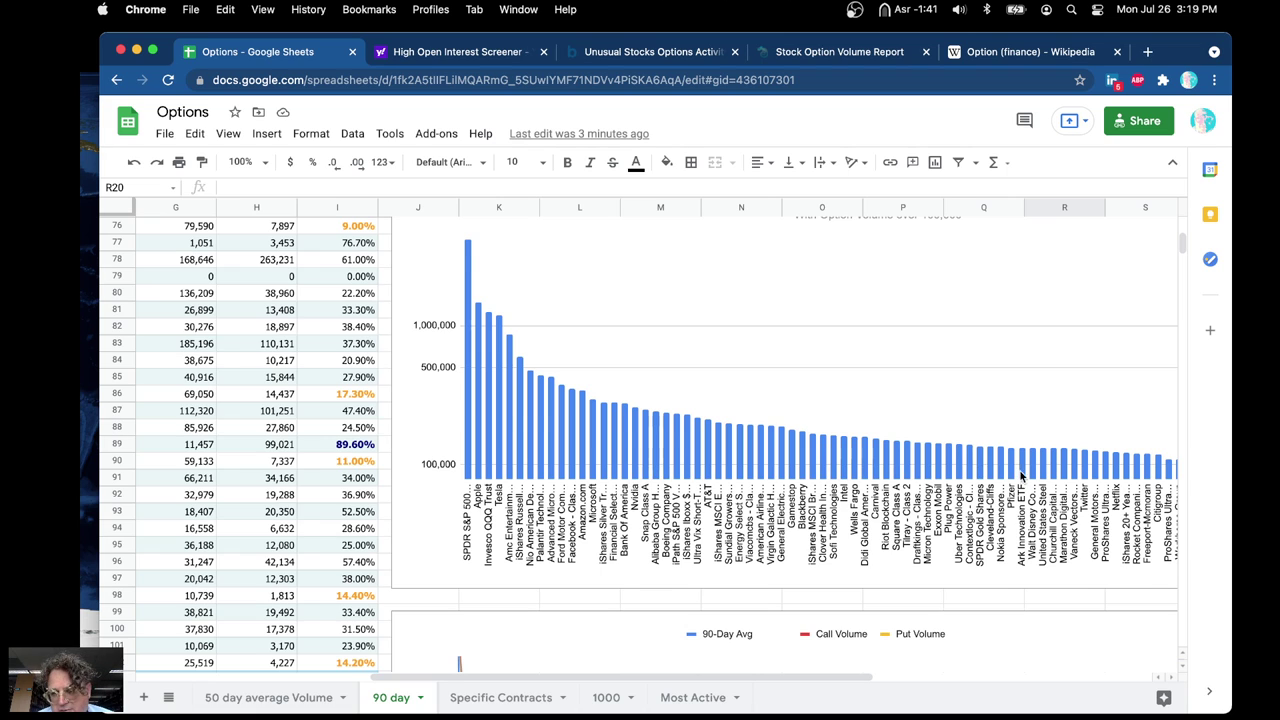
{"action": "scroll", "coordinate": [1020, 476], "scroll_direction": "right", "scroll_amount": 3}
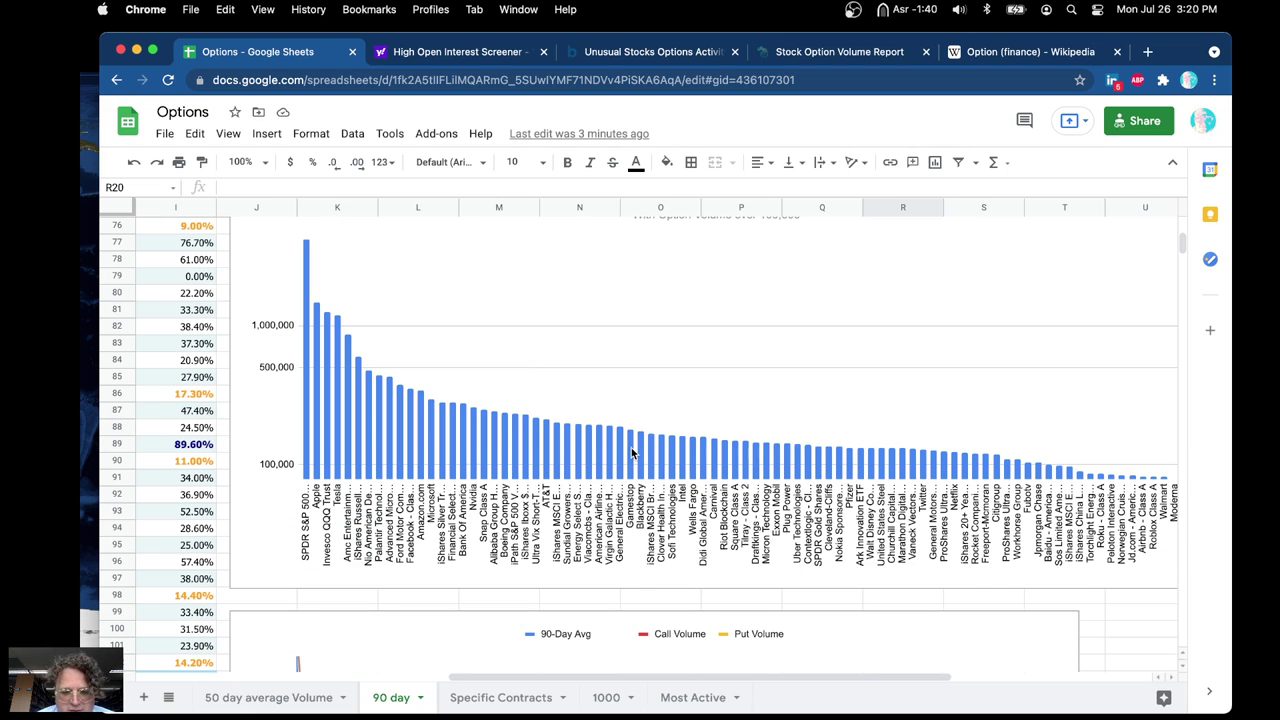
Scroll up and right until the 3D sector pie chart and its legend are fully visible.
{"action": "scroll", "coordinate": [840, 452], "scroll_direction": "up", "scroll_amount": 5}
{"action": "scroll", "coordinate": [840, 452], "scroll_direction": "left", "scroll_amount": 3}
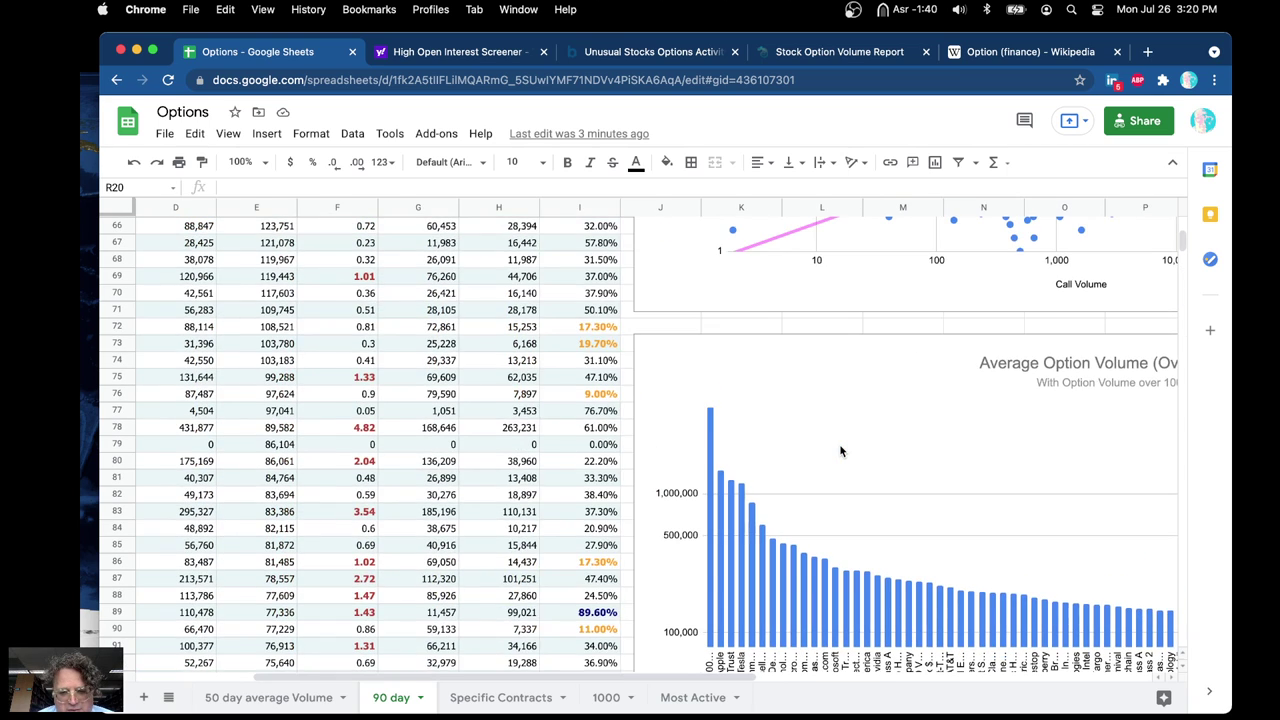
{"action": "scroll", "coordinate": [840, 452], "scroll_direction": "up", "scroll_amount": 2}
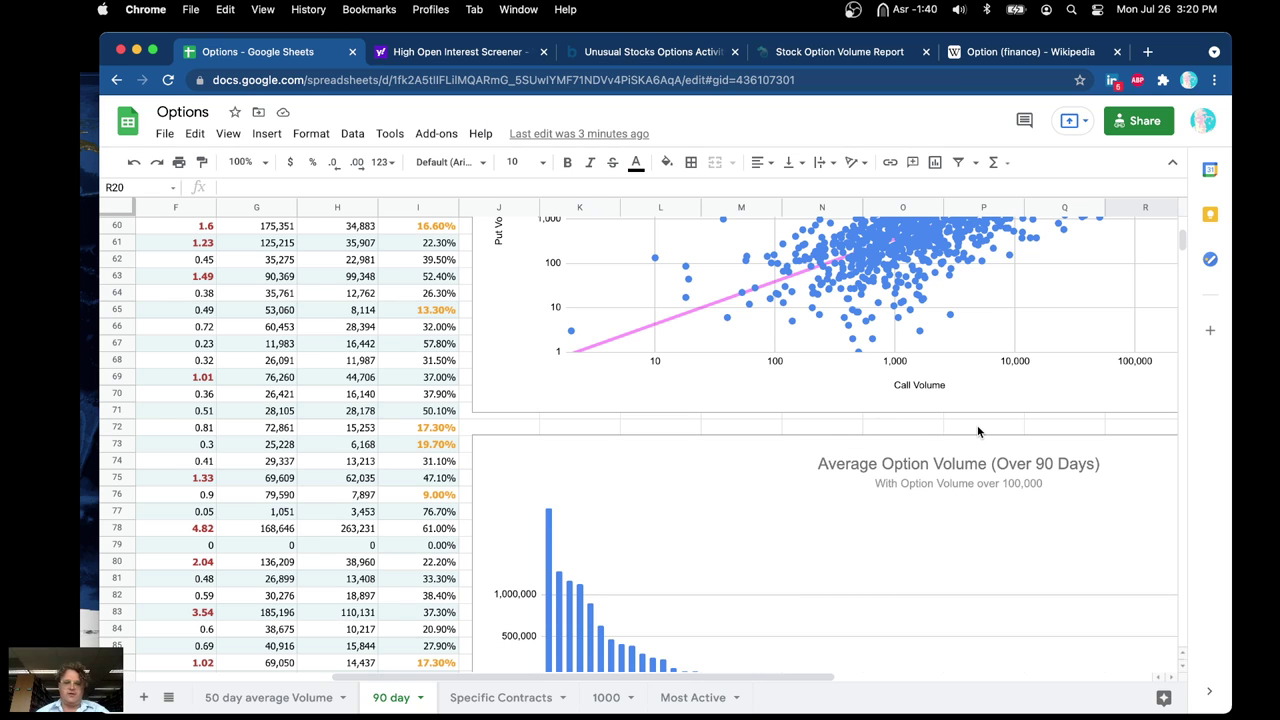
{"action": "scroll", "coordinate": [741, 490], "scroll_direction": "down", "scroll_amount": 15}
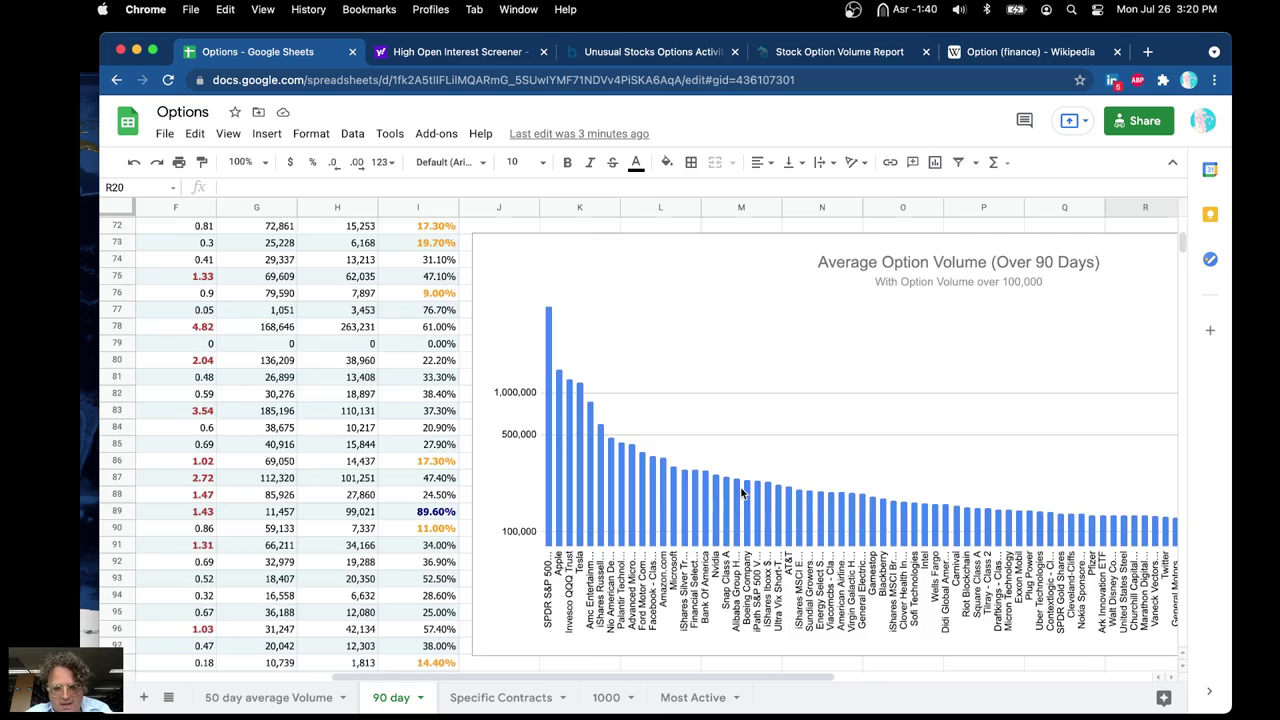
{"action": "scroll", "coordinate": [741, 490], "scroll_direction": "right", "scroll_amount": 2}
{"action": "scroll", "coordinate": [741, 490], "scroll_direction": "up", "scroll_amount": 1}
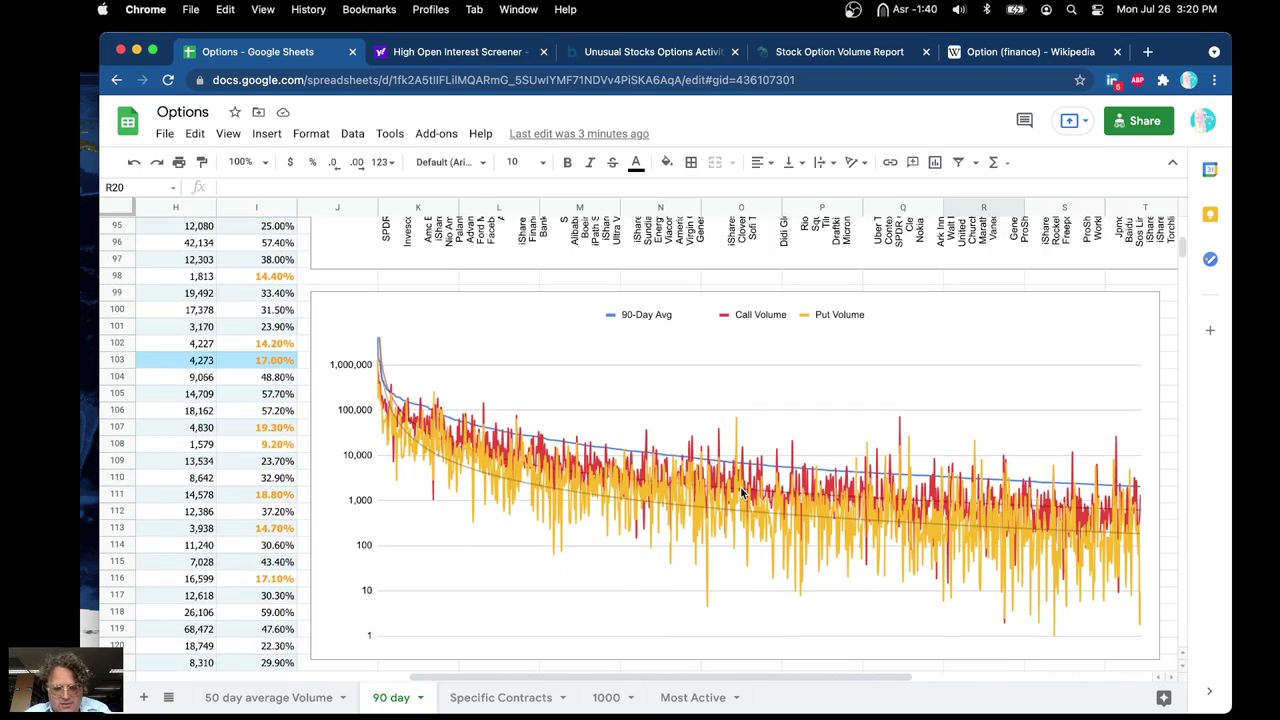
{"action": "scroll", "coordinate": [741, 490], "scroll_direction": "down", "scroll_amount": 6}
{"action": "scroll", "coordinate": [741, 490], "scroll_direction": "up", "scroll_amount": 7}
{"action": "scroll", "coordinate": [741, 492], "scroll_direction": "up", "scroll_amount": 5}
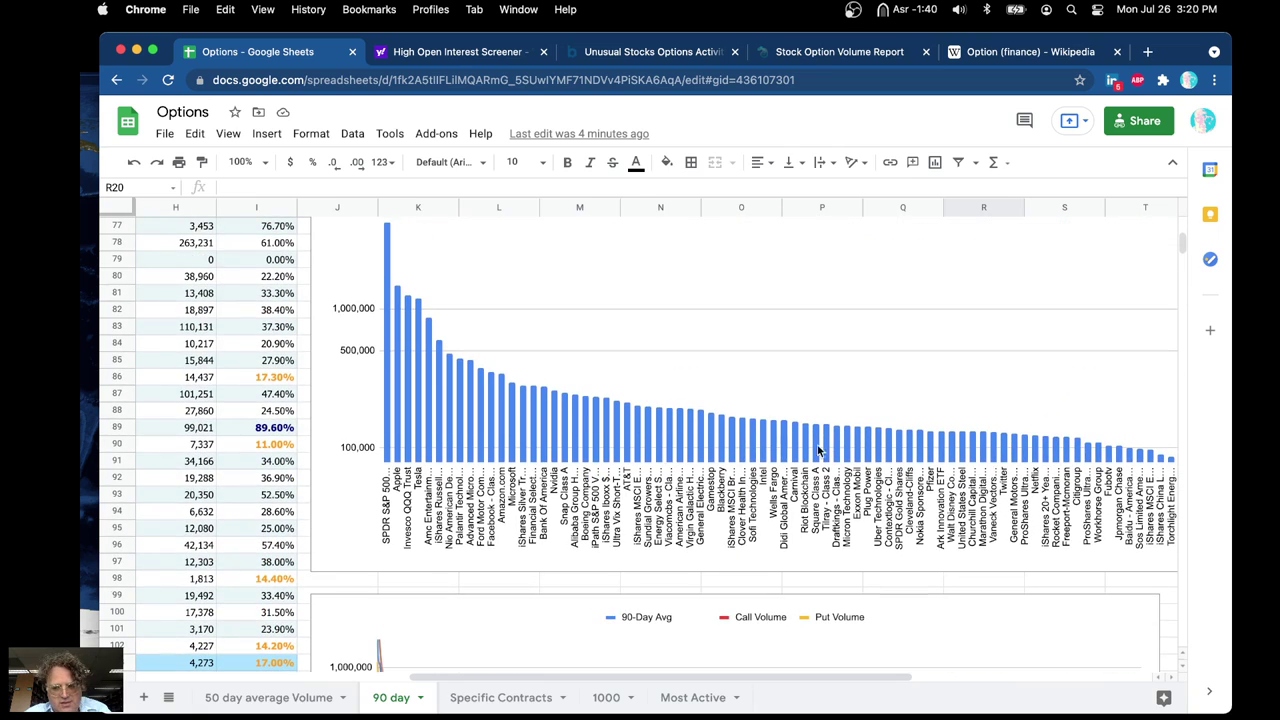
{"action": "scroll", "coordinate": [830, 444], "scroll_direction": "up", "scroll_amount": 3}
{"action": "scroll", "coordinate": [830, 444], "scroll_direction": "up", "scroll_amount": 15}
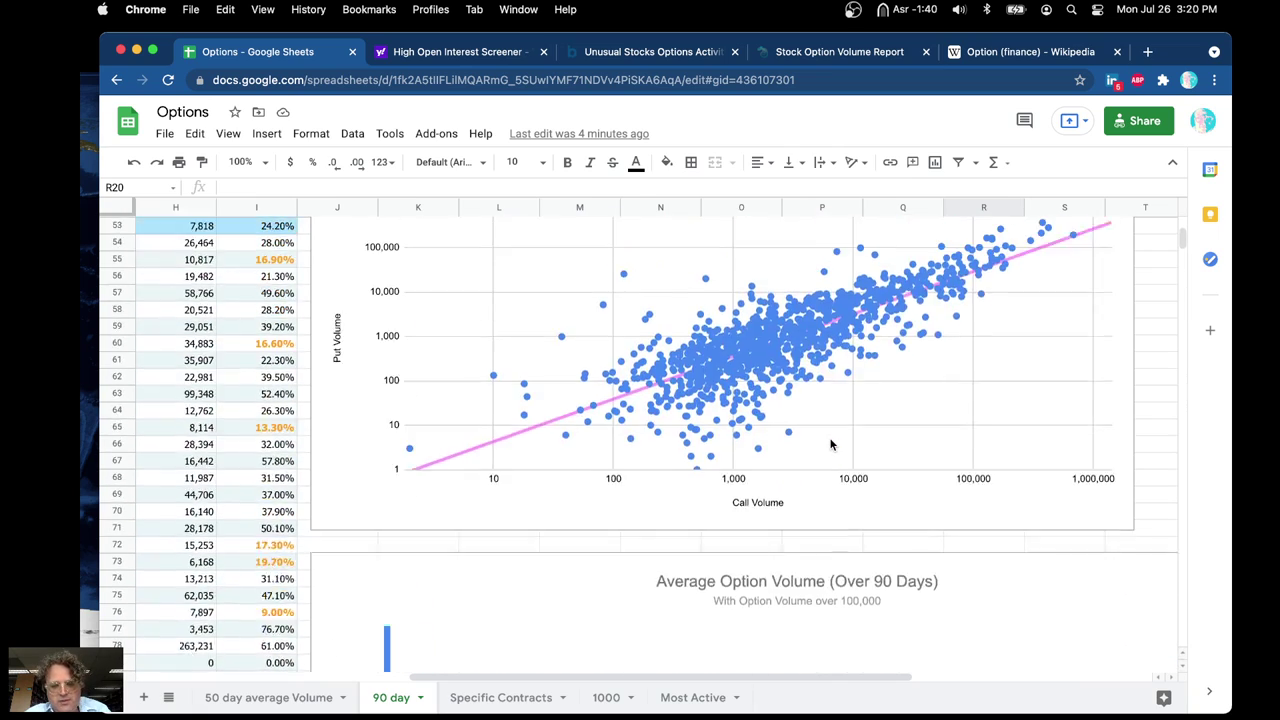
{"action": "scroll", "coordinate": [830, 444], "scroll_direction": "up", "scroll_amount": 2}
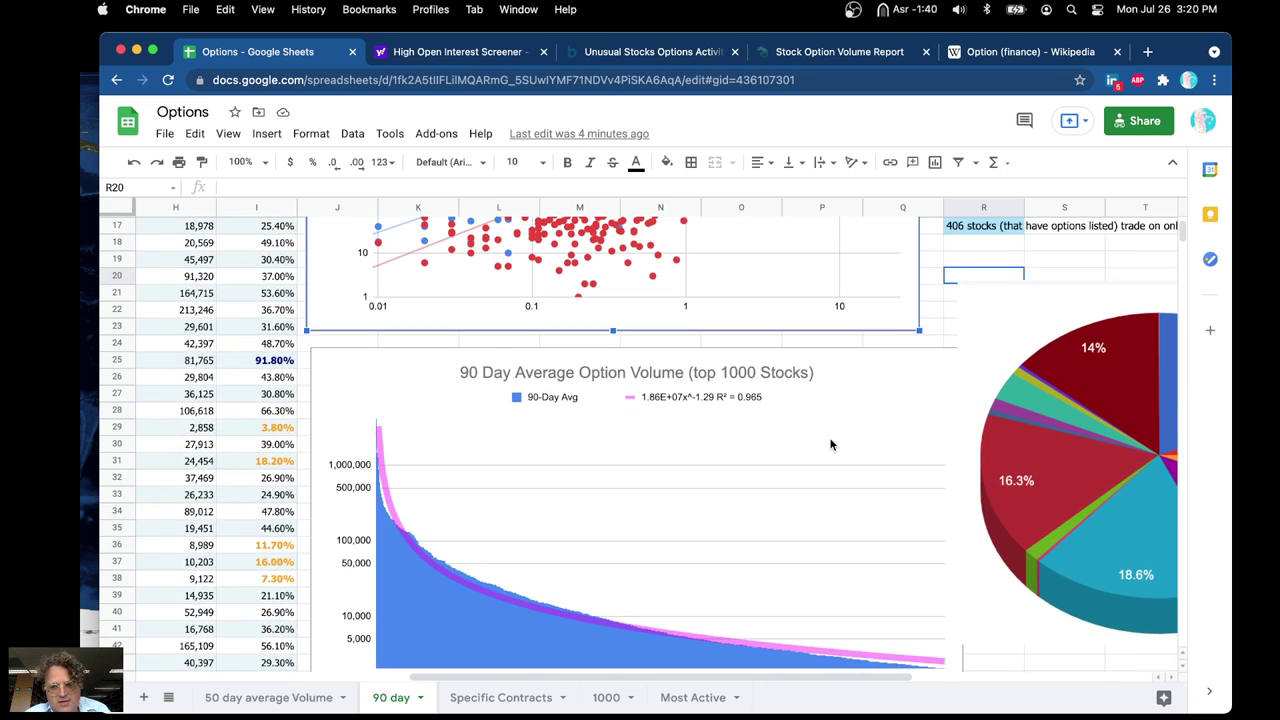
{"action": "scroll", "coordinate": [830, 440], "scroll_direction": "right", "scroll_amount": 5}
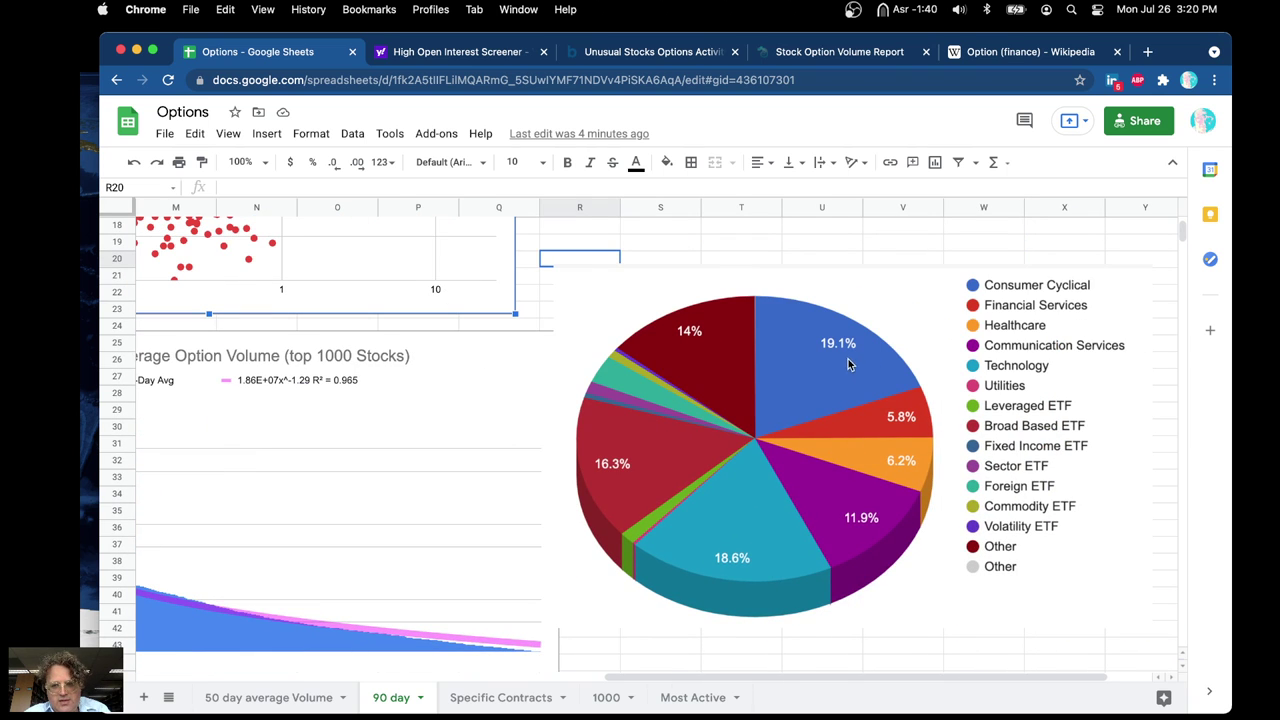
Go to the Stock Option Volume Report page and scroll down to its sector pie chart.
{"action": "left_click", "coordinate": [825, 52]}
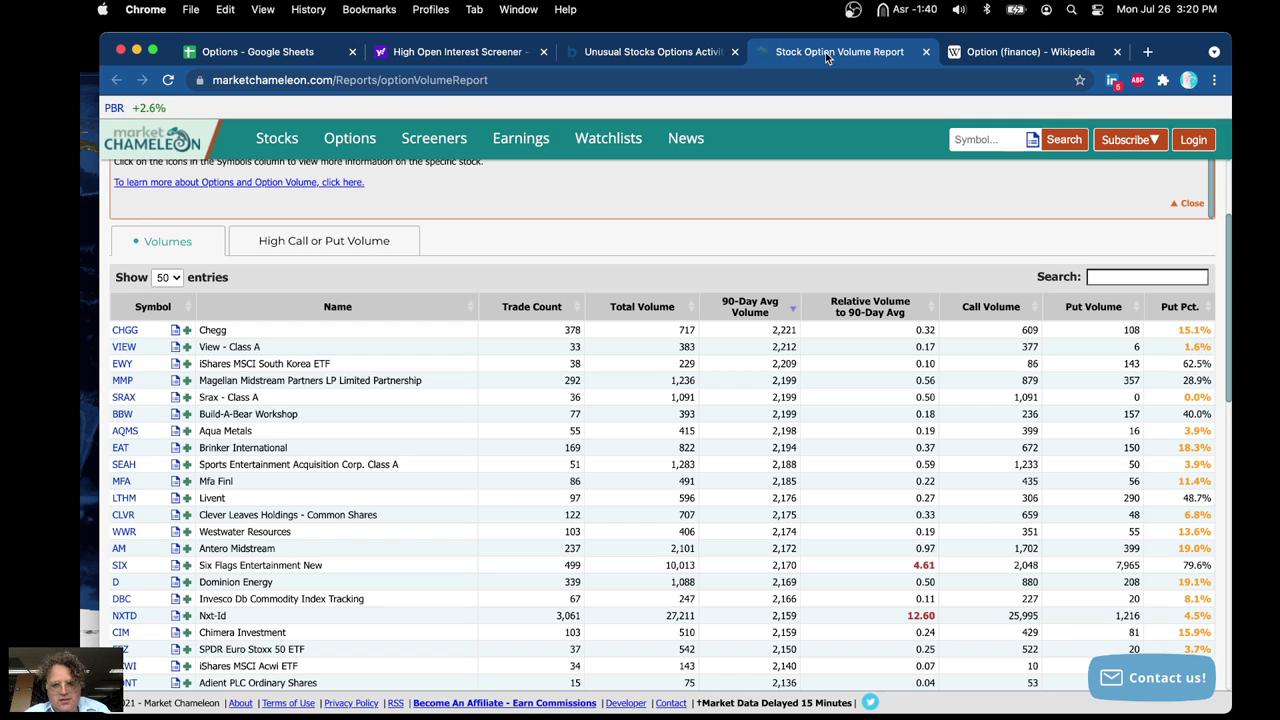
{"action": "scroll", "coordinate": [680, 565], "scroll_direction": "down", "scroll_amount": 3}
{"action": "scroll", "coordinate": [680, 565], "scroll_direction": "down", "scroll_amount": 15}
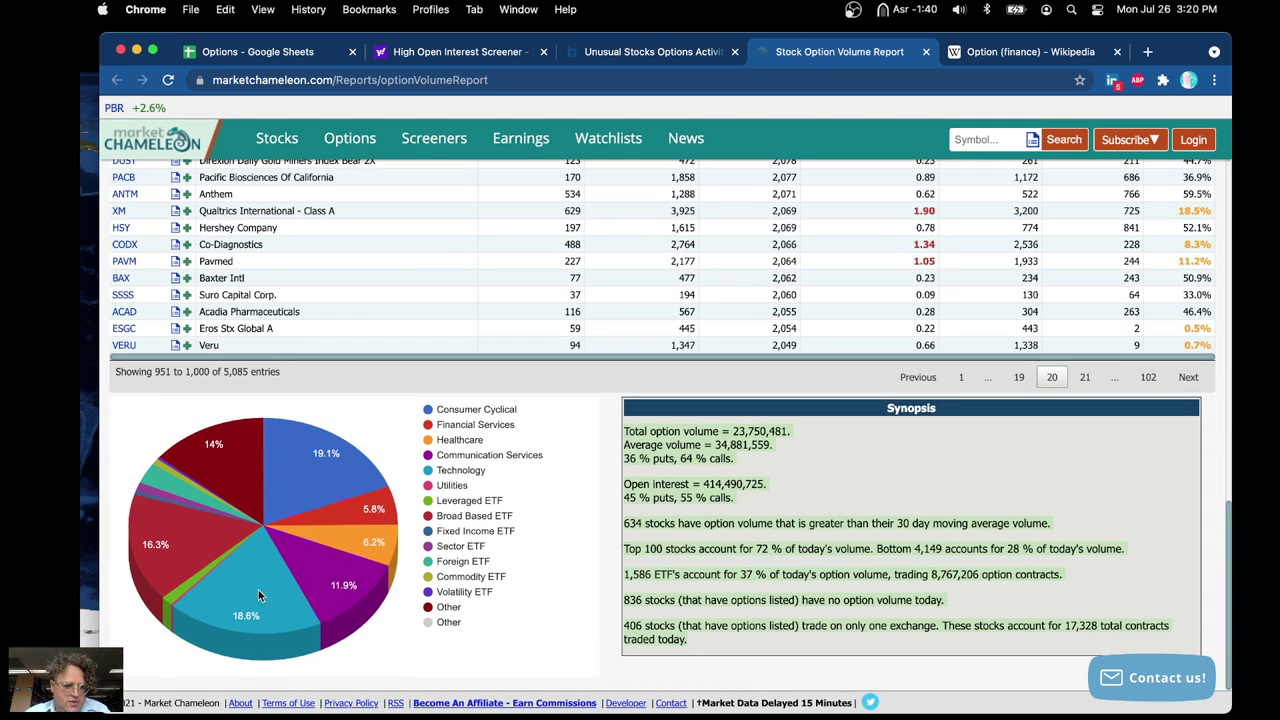
Read the option volume of each sector slice in the pie chart.
{"action": "mouse_move", "coordinate": [333, 601]}
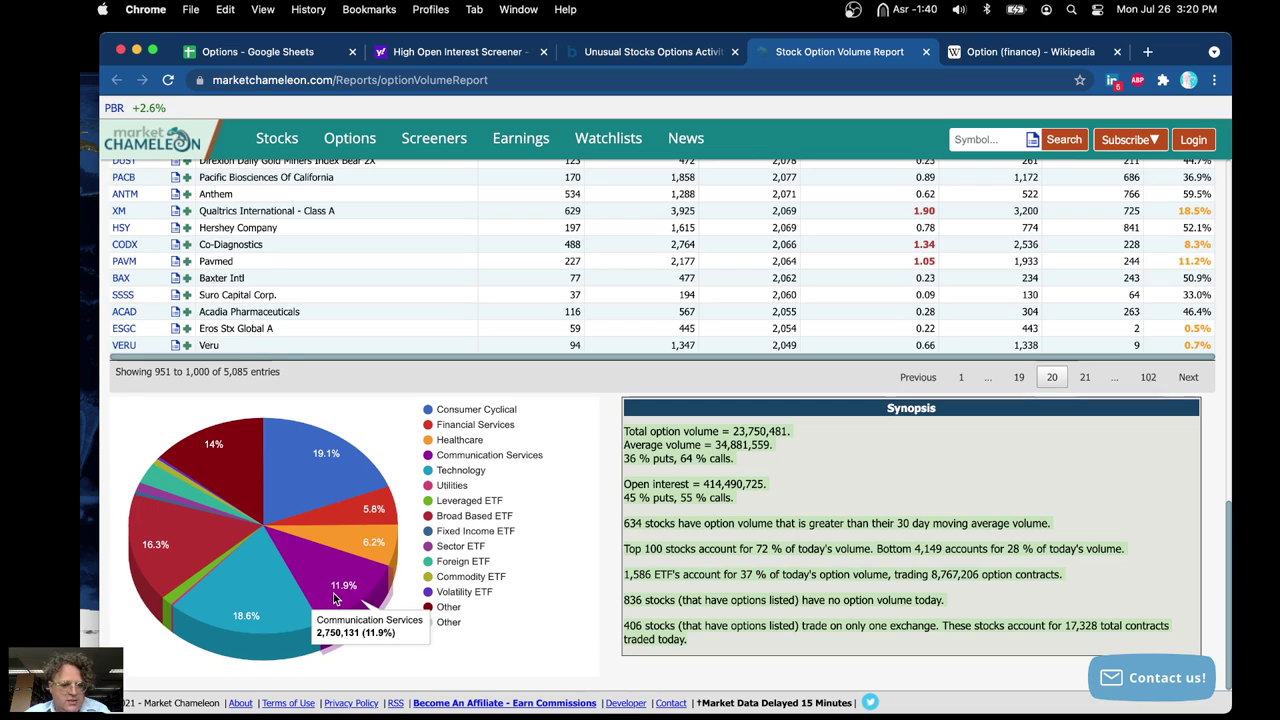
{"action": "mouse_move", "coordinate": [363, 545]}
{"action": "mouse_move", "coordinate": [370, 508]}
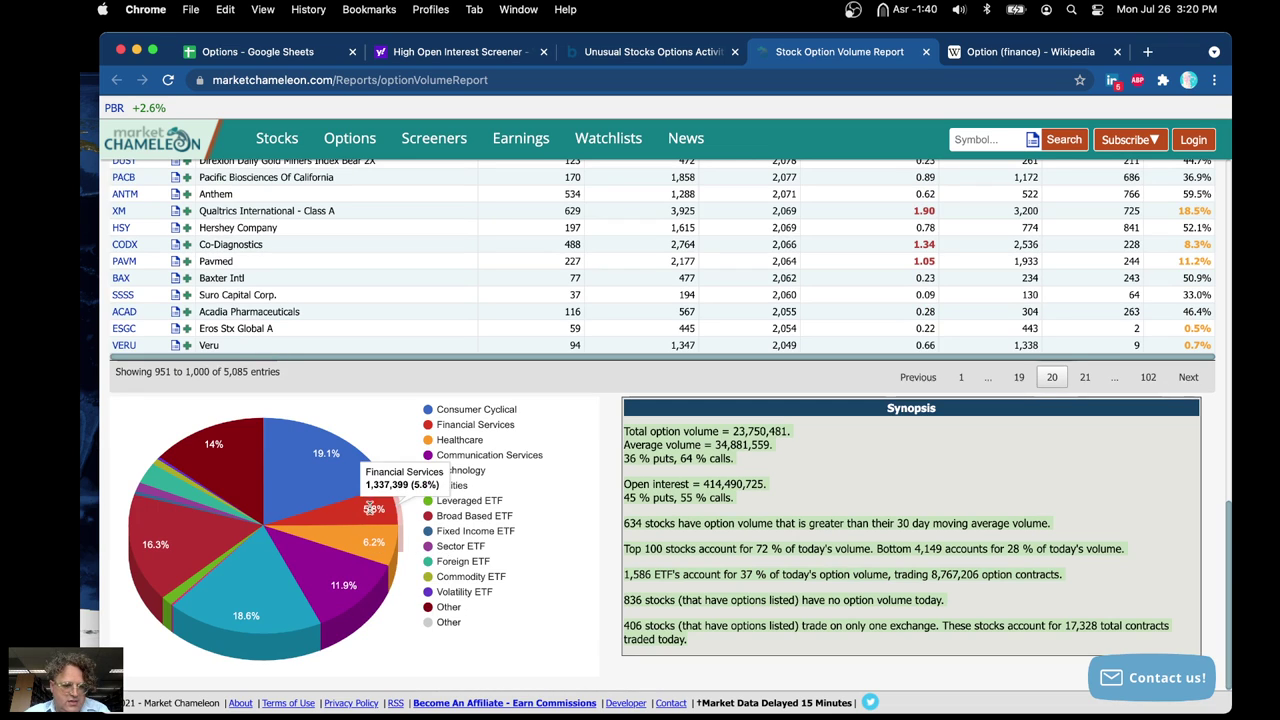
{"action": "mouse_move", "coordinate": [197, 539]}
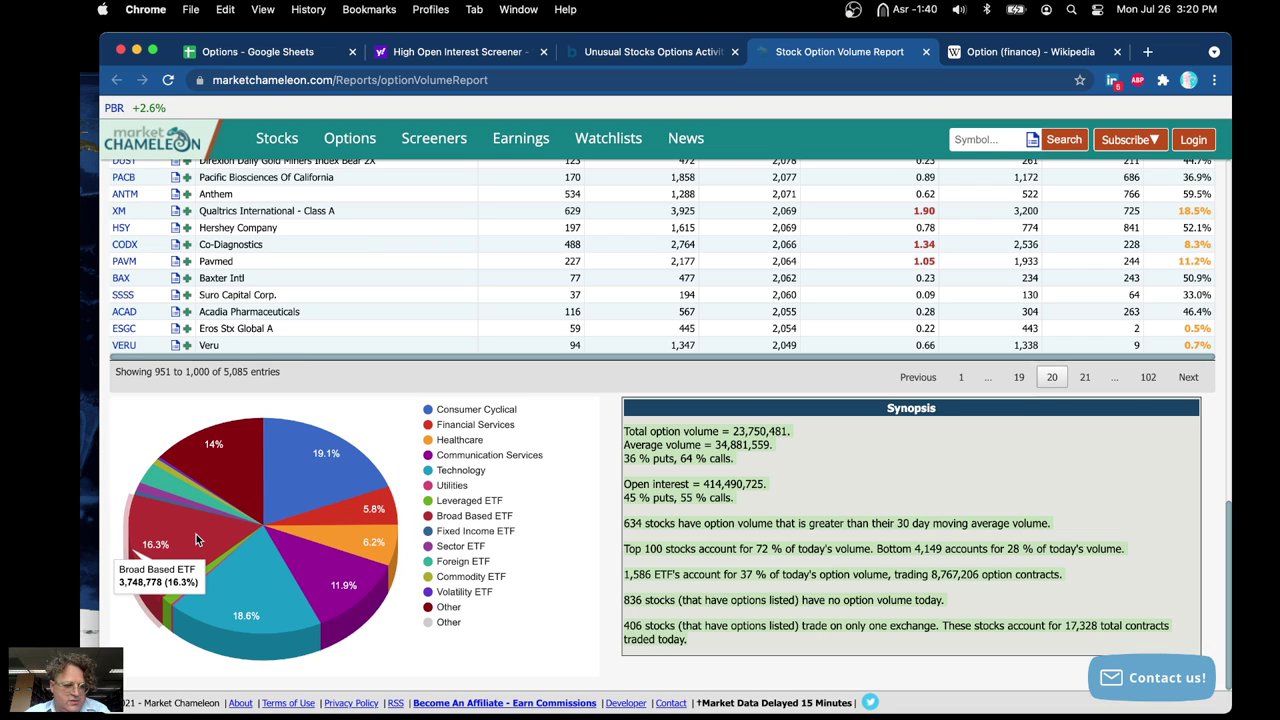
{"action": "mouse_move", "coordinate": [183, 499]}
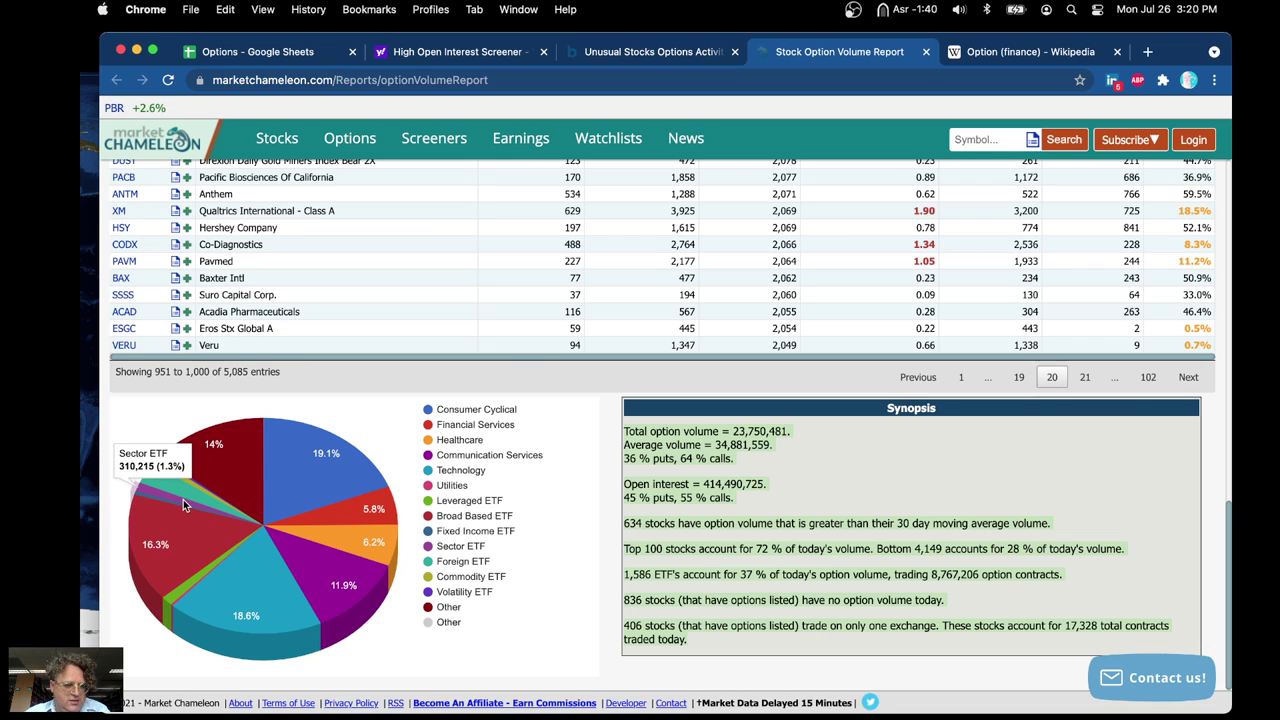
{"action": "mouse_move", "coordinate": [178, 475]}
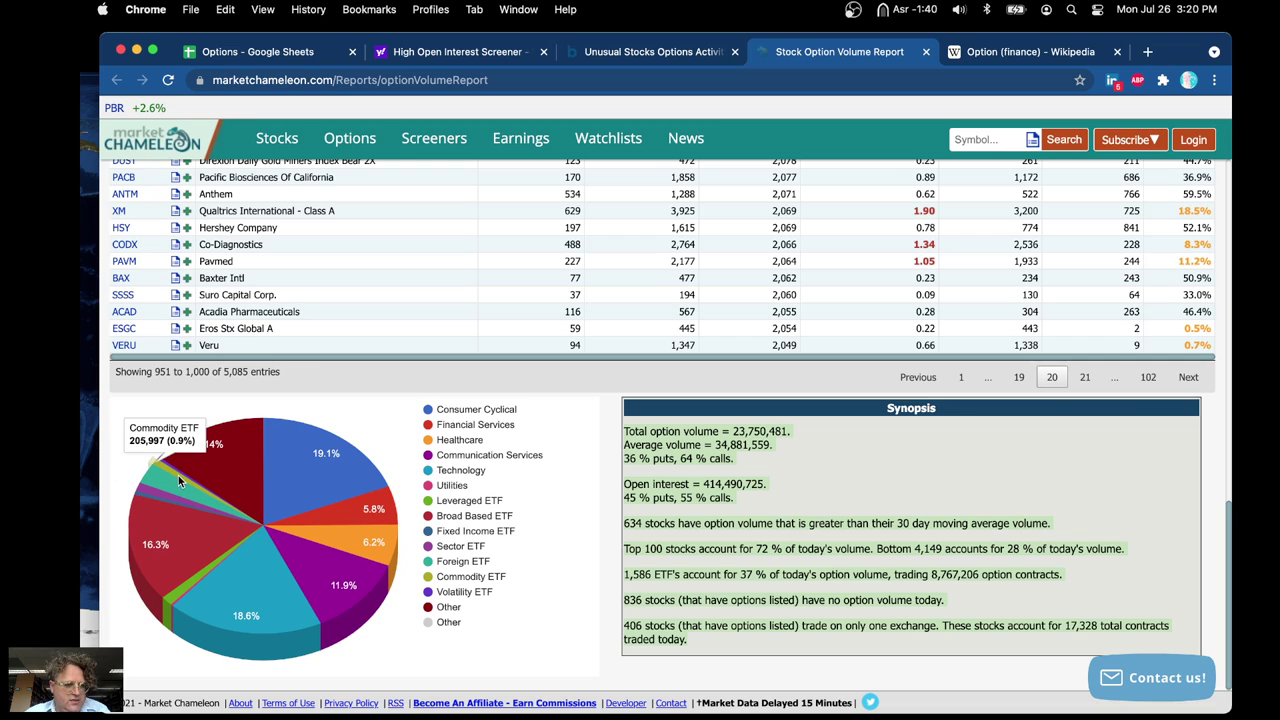
{"action": "mouse_move", "coordinate": [193, 585]}
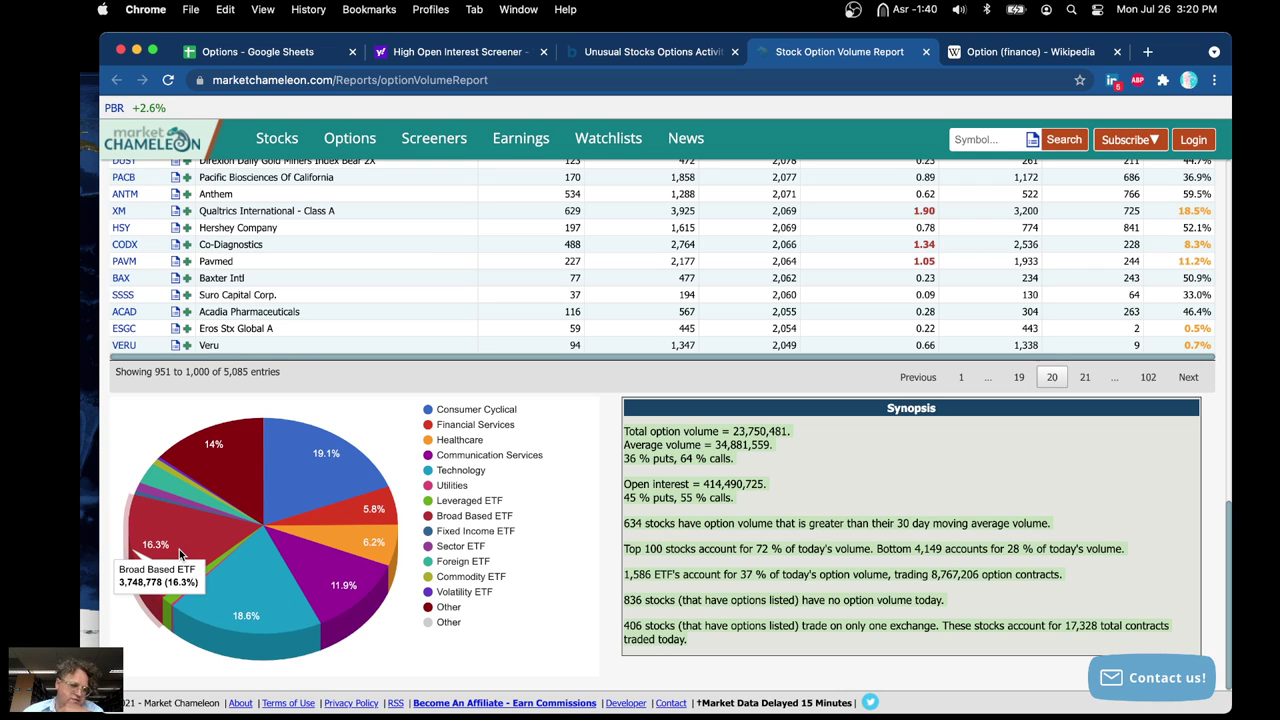
{"action": "mouse_move", "coordinate": [268, 563]}
{"action": "mouse_move", "coordinate": [266, 640]}
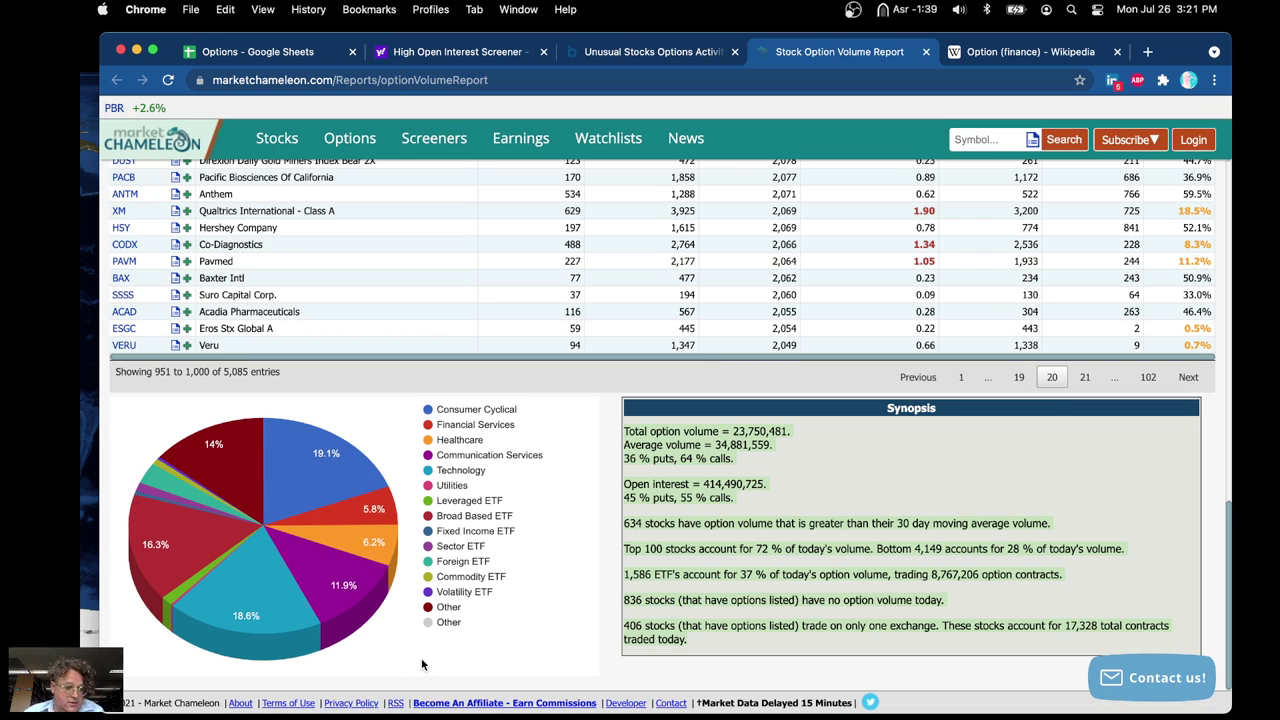
{"action": "mouse_move", "coordinate": [305, 482]}
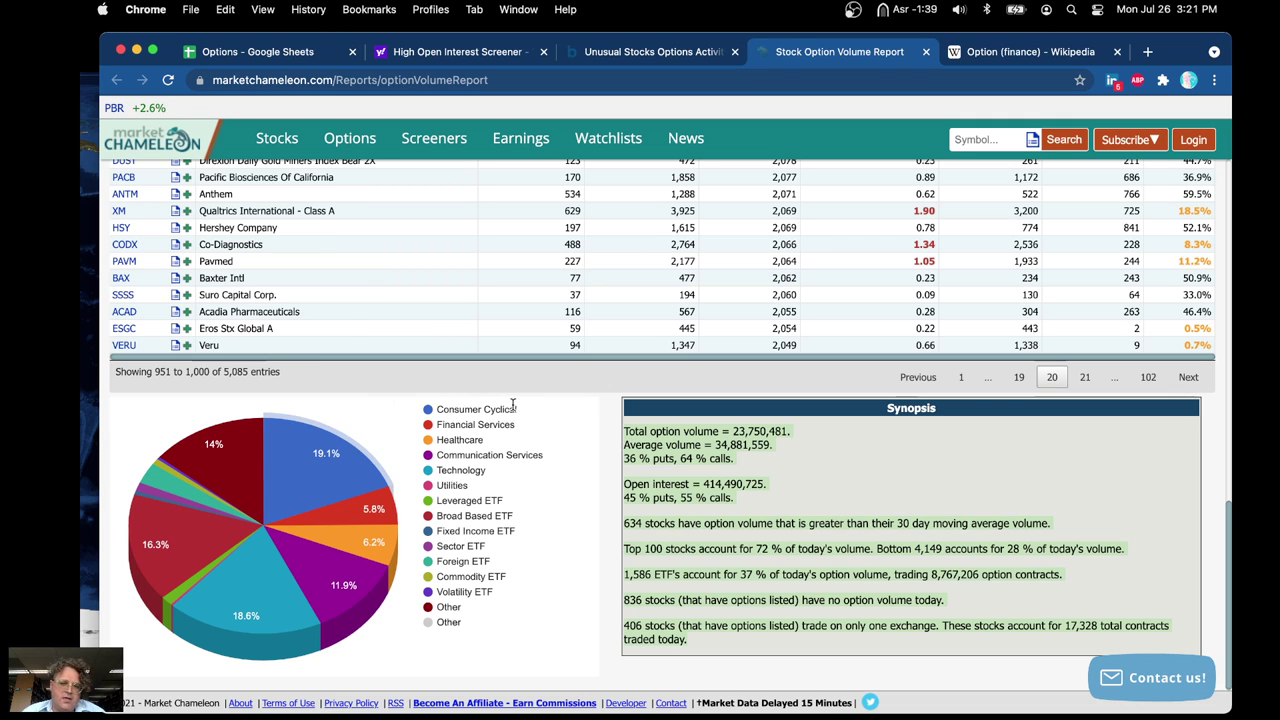
Read the Basic trades sections of the Option (finance) Wikipedia article.
{"action": "left_click", "coordinate": [996, 60]}
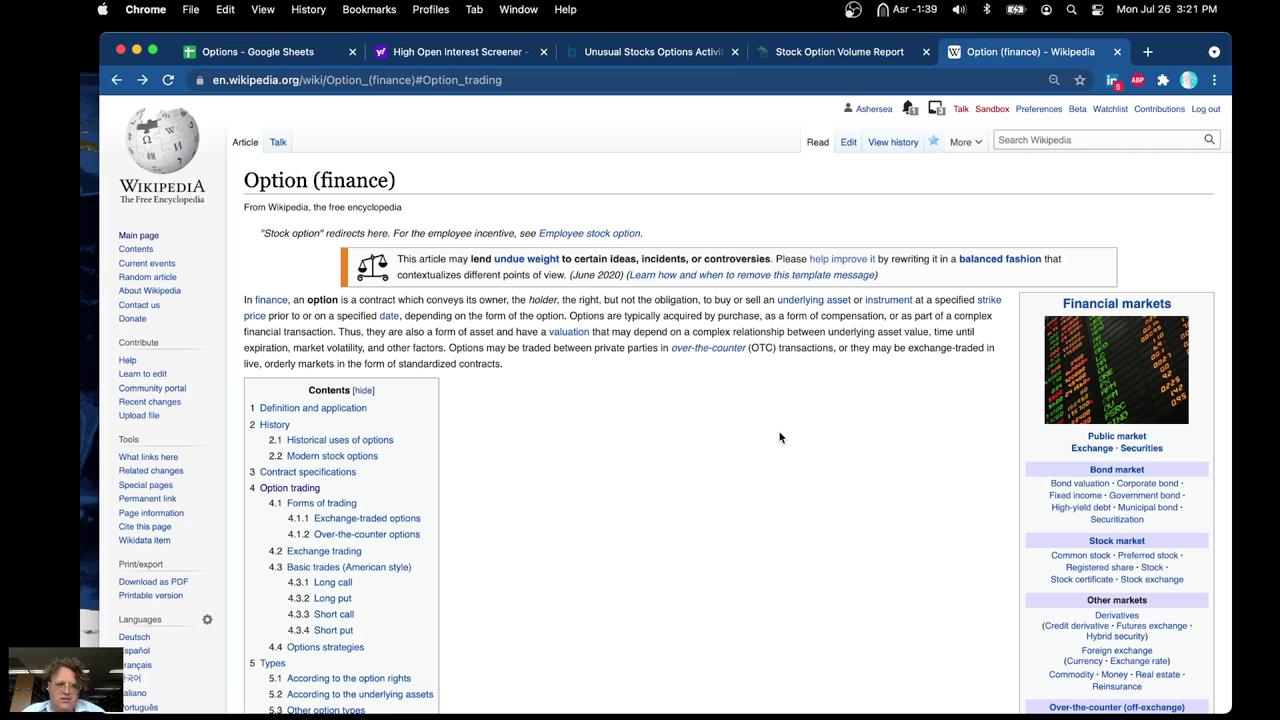
{"action": "scroll", "coordinate": [780, 437], "scroll_direction": "down", "scroll_amount": 20}
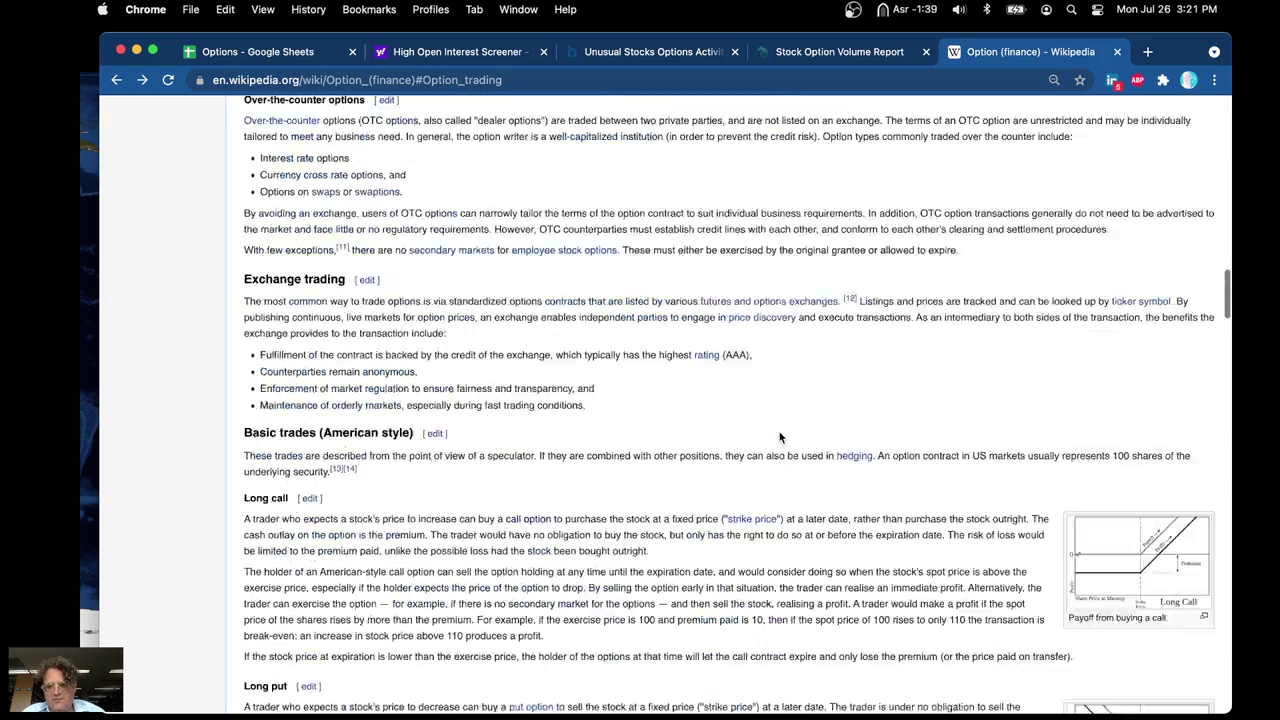
{"action": "scroll", "coordinate": [780, 437], "scroll_direction": "down", "scroll_amount": 5}
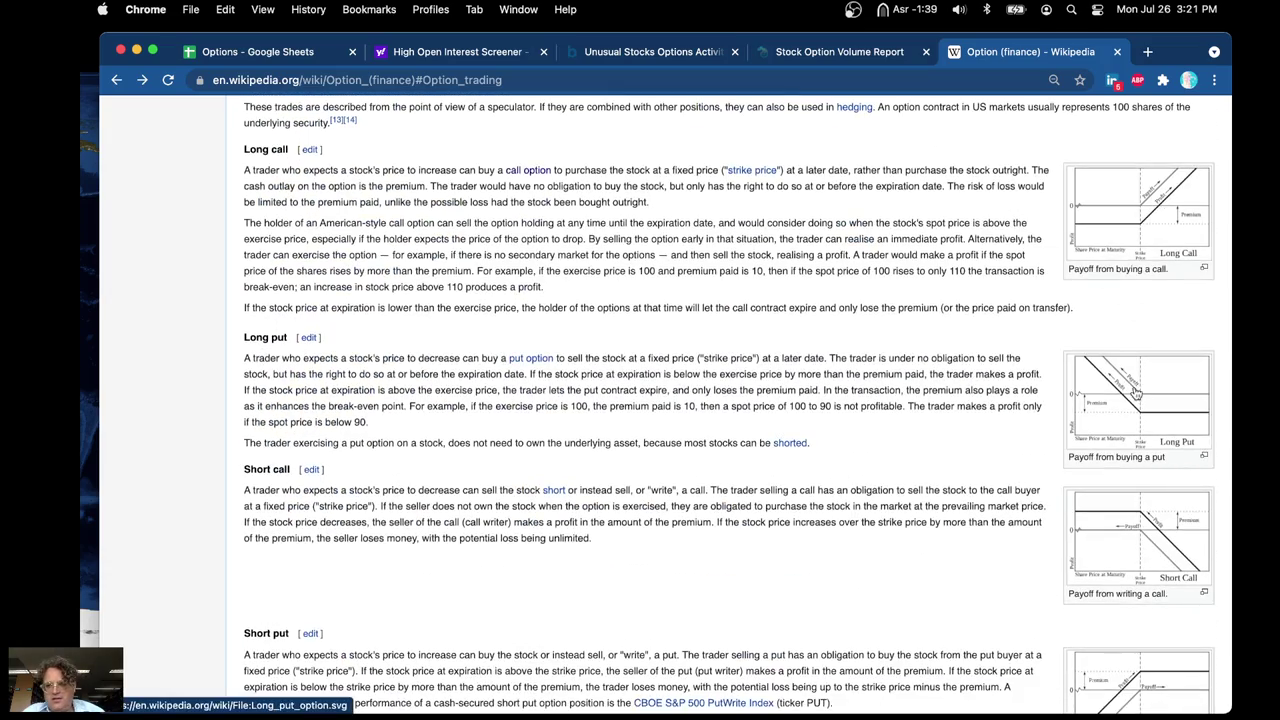
{"action": "scroll", "coordinate": [1136, 543], "scroll_direction": "down", "scroll_amount": 8}
{"action": "scroll", "coordinate": [1136, 543], "scroll_direction": "up", "scroll_amount": 9}
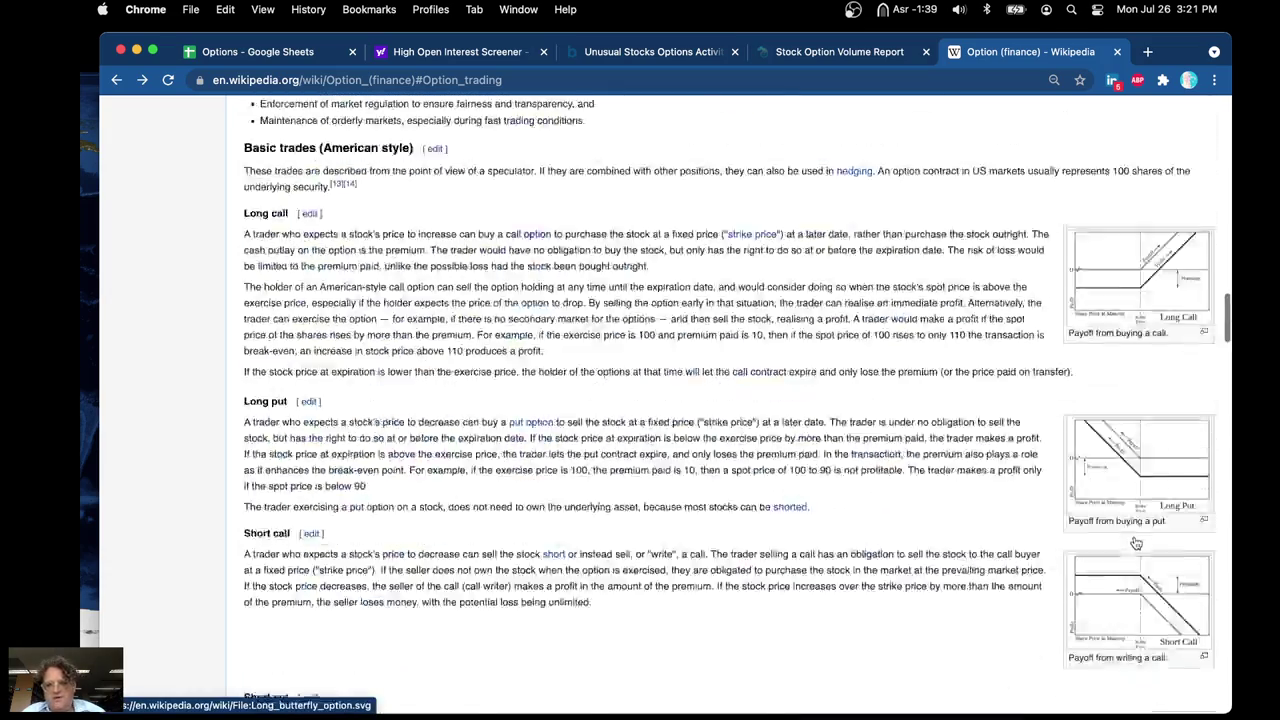
{"action": "scroll", "coordinate": [1136, 543], "scroll_direction": "up", "scroll_amount": 15}
Cycle through the Market Chameleon, Barchart and Yahoo pages back to the Options spreadsheet.
{"action": "left_click", "coordinate": [830, 52]}
{"action": "left_click", "coordinate": [674, 59]}
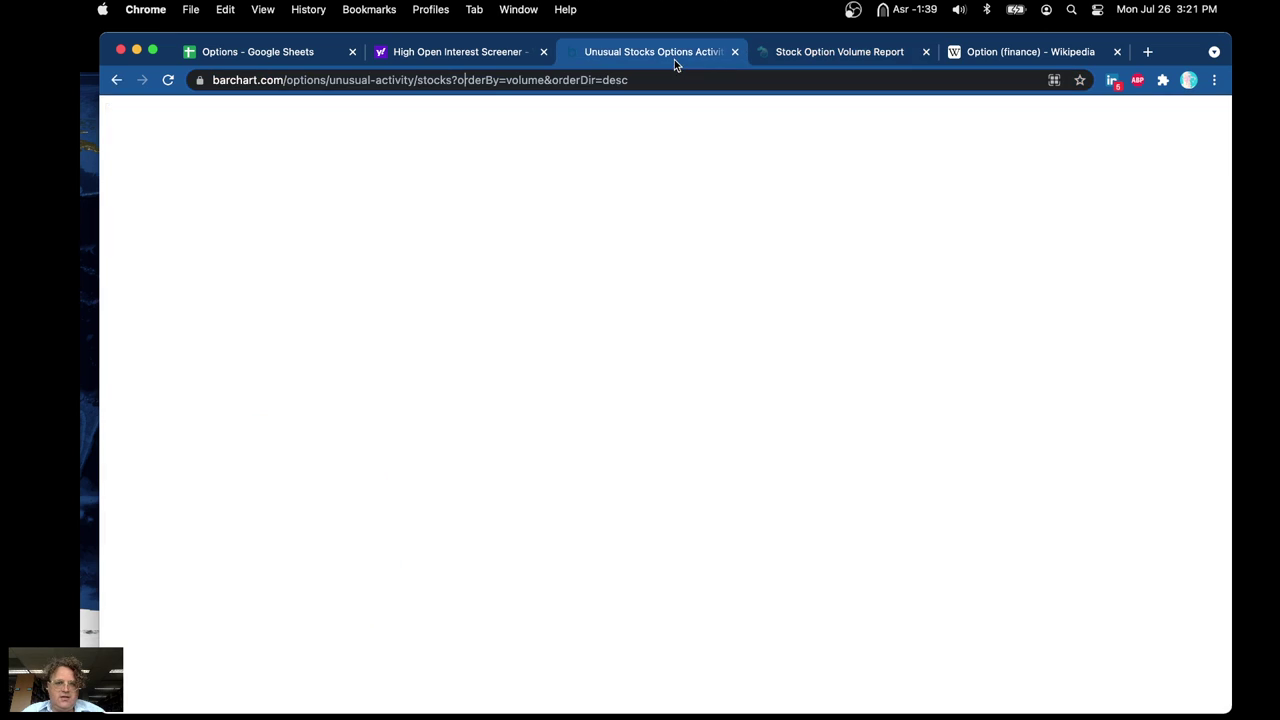
{"action": "left_click", "coordinate": [483, 56]}
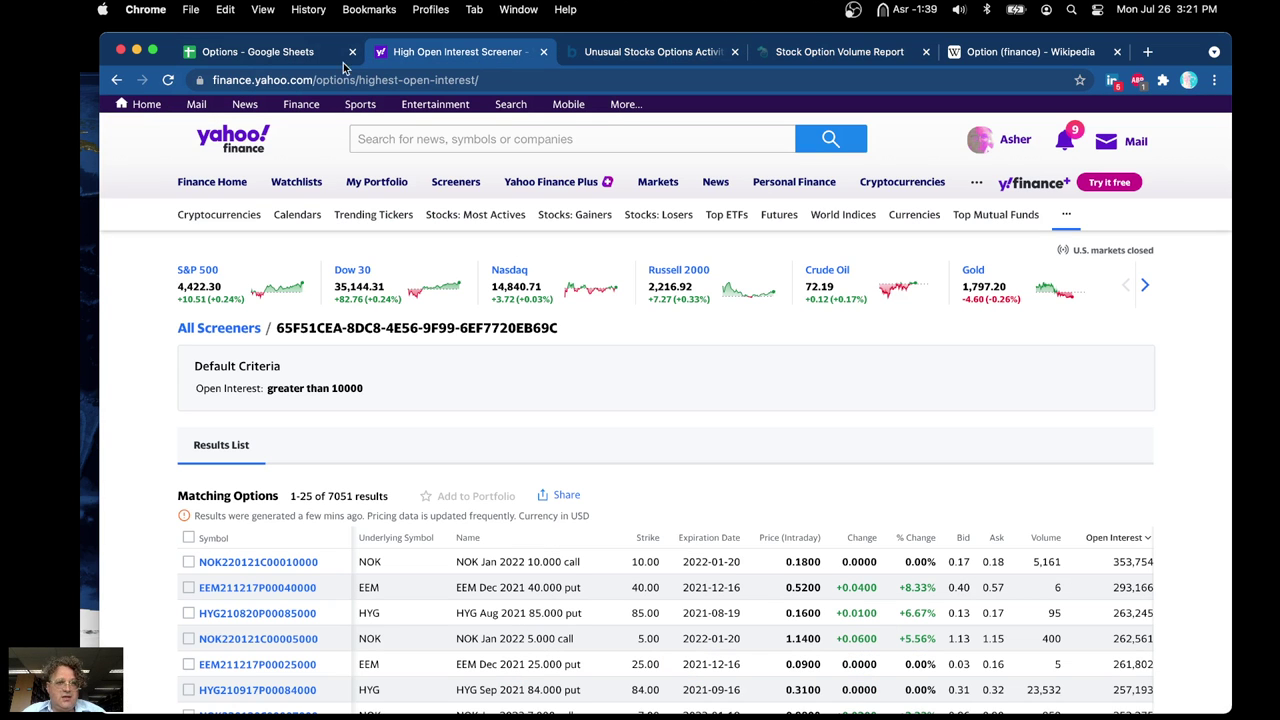
{"action": "left_click", "coordinate": [307, 58]}
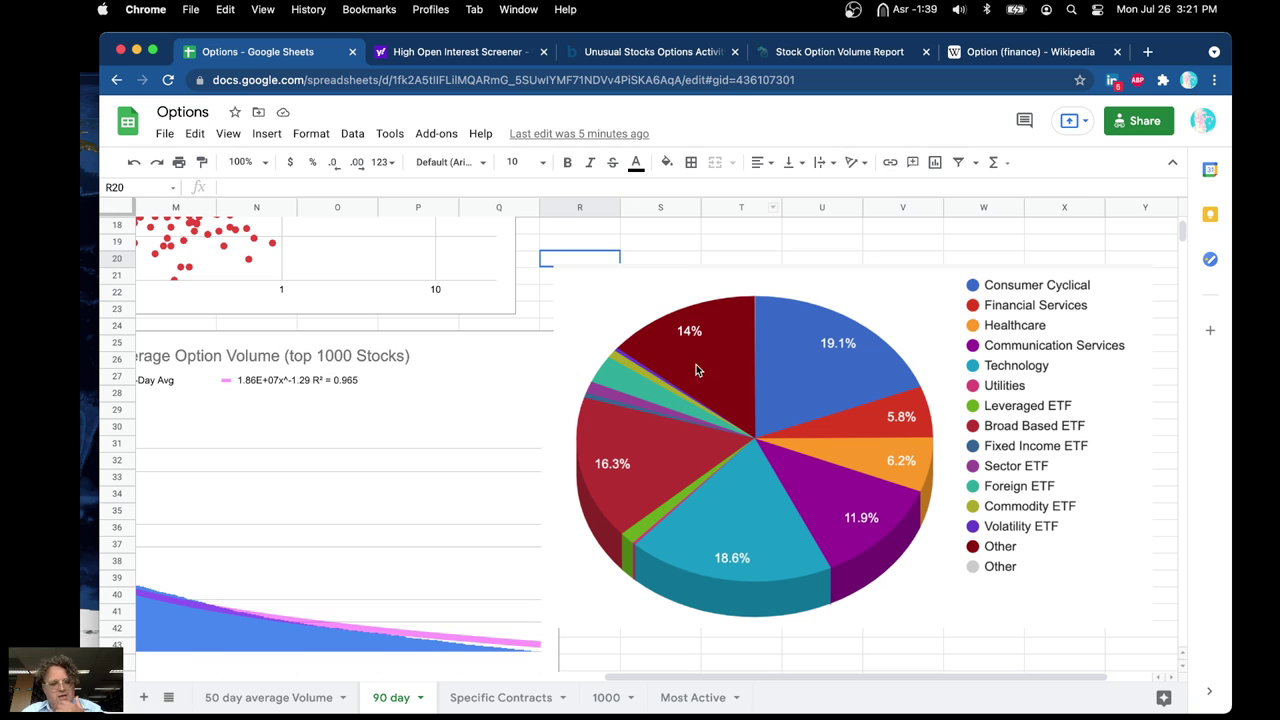
Bring the Put Volume vs. Call Volume scatter into view and read individual stocks' volume tooltips.
{"action": "scroll", "coordinate": [523, 506], "scroll_direction": "down", "scroll_amount": 5}
{"action": "scroll", "coordinate": [523, 506], "scroll_direction": "left", "scroll_amount": 2}
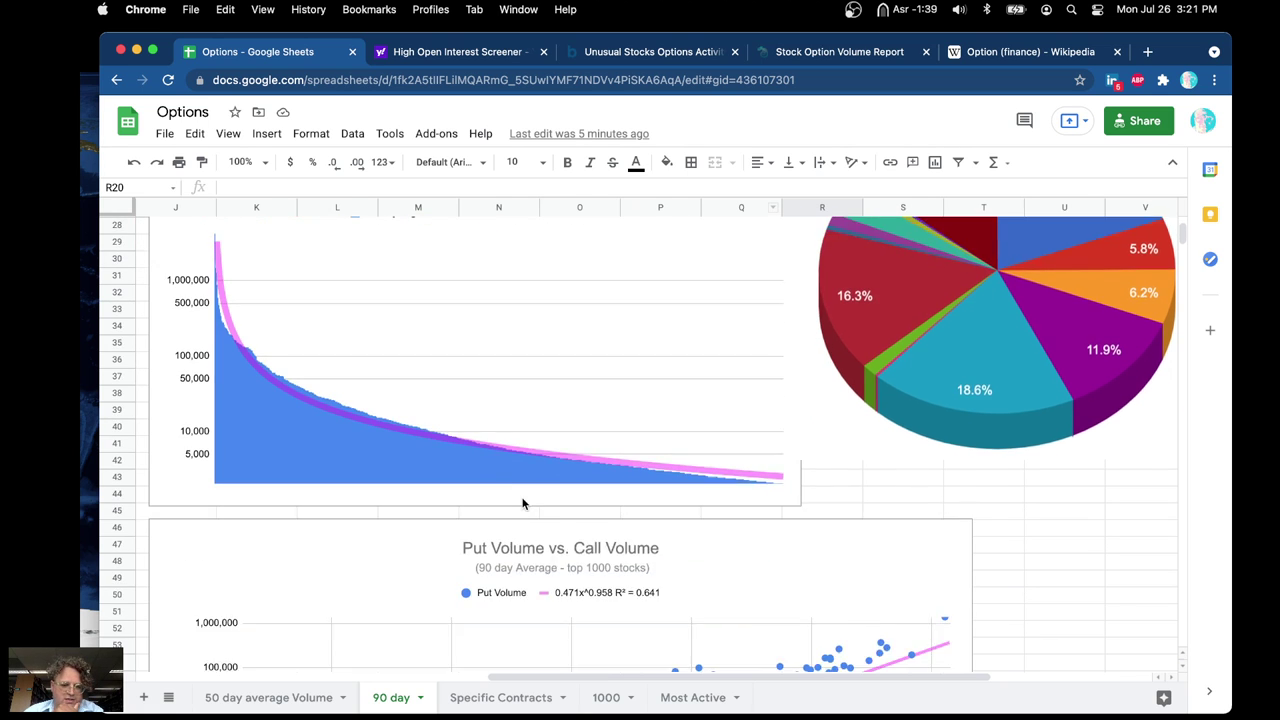
{"action": "scroll", "coordinate": [523, 503], "scroll_direction": "down", "scroll_amount": 5}
{"action": "scroll", "coordinate": [523, 503], "scroll_direction": "down", "scroll_amount": 2}
{"action": "scroll", "coordinate": [523, 503], "scroll_direction": "up", "scroll_amount": 2}
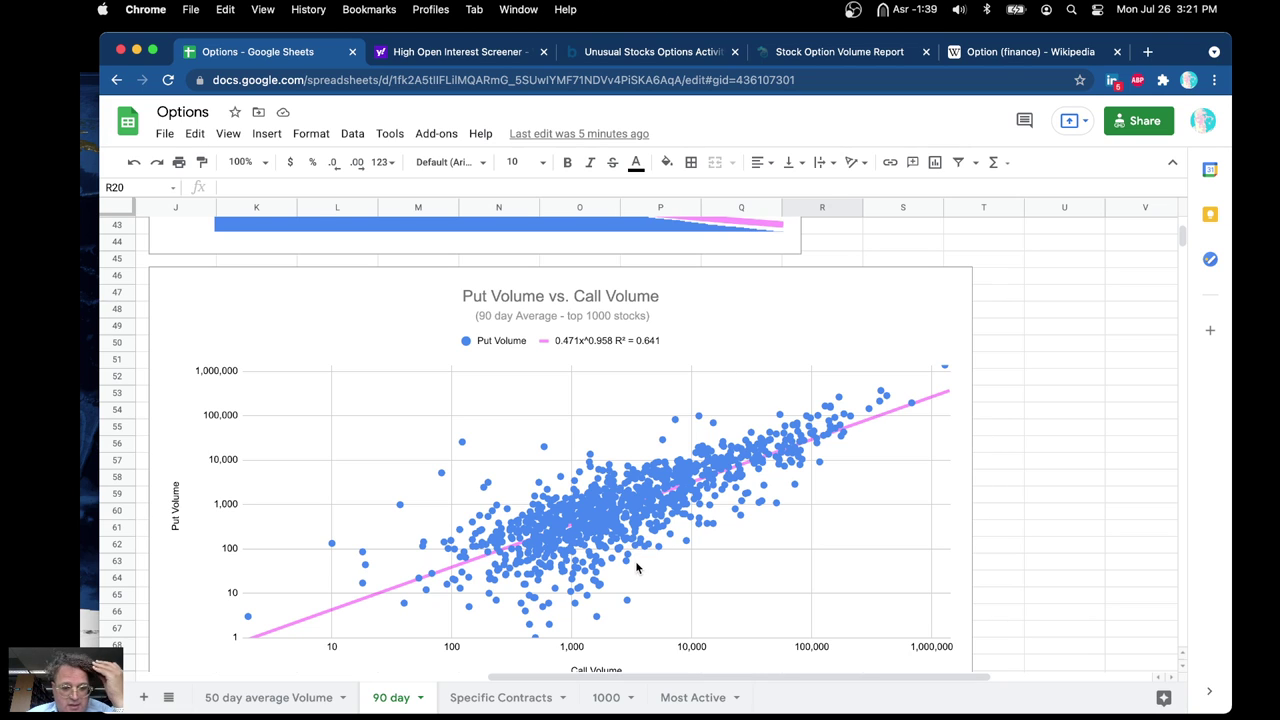
{"action": "scroll", "coordinate": [636, 568], "scroll_direction": "down", "scroll_amount": 1}
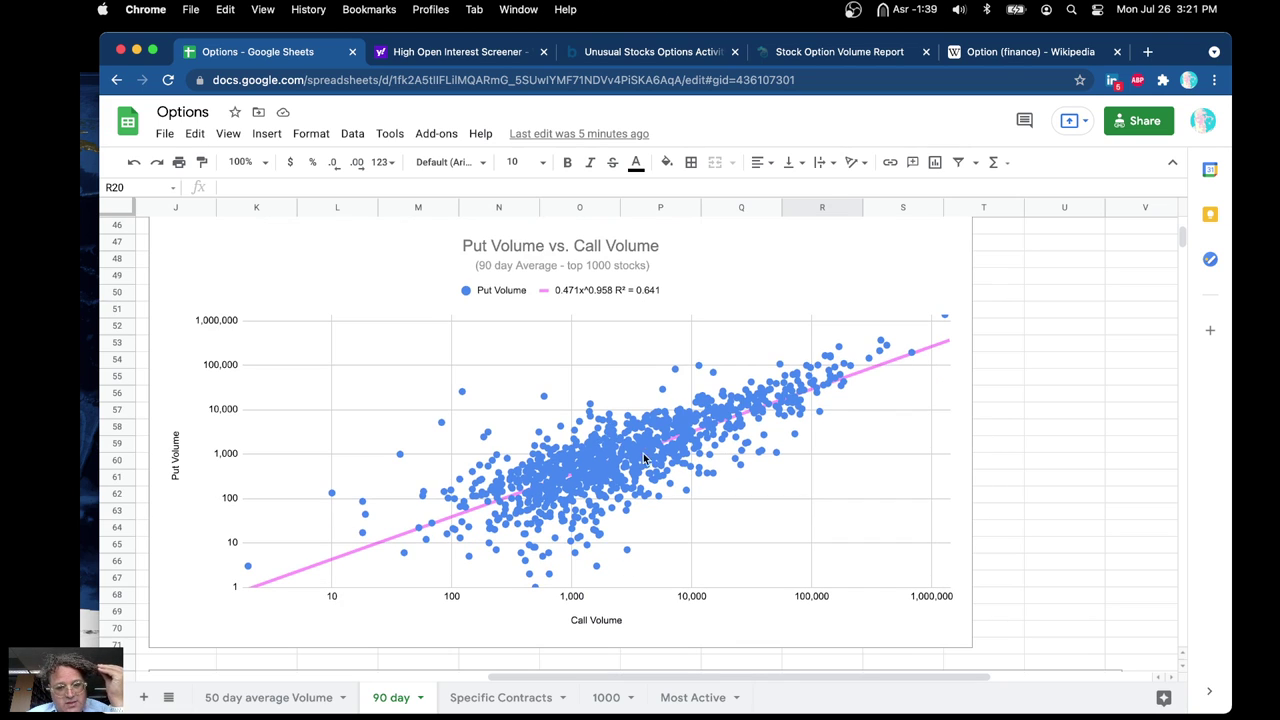
{"action": "left_click", "coordinate": [556, 517]}
{"action": "mouse_move", "coordinate": [554, 503]}
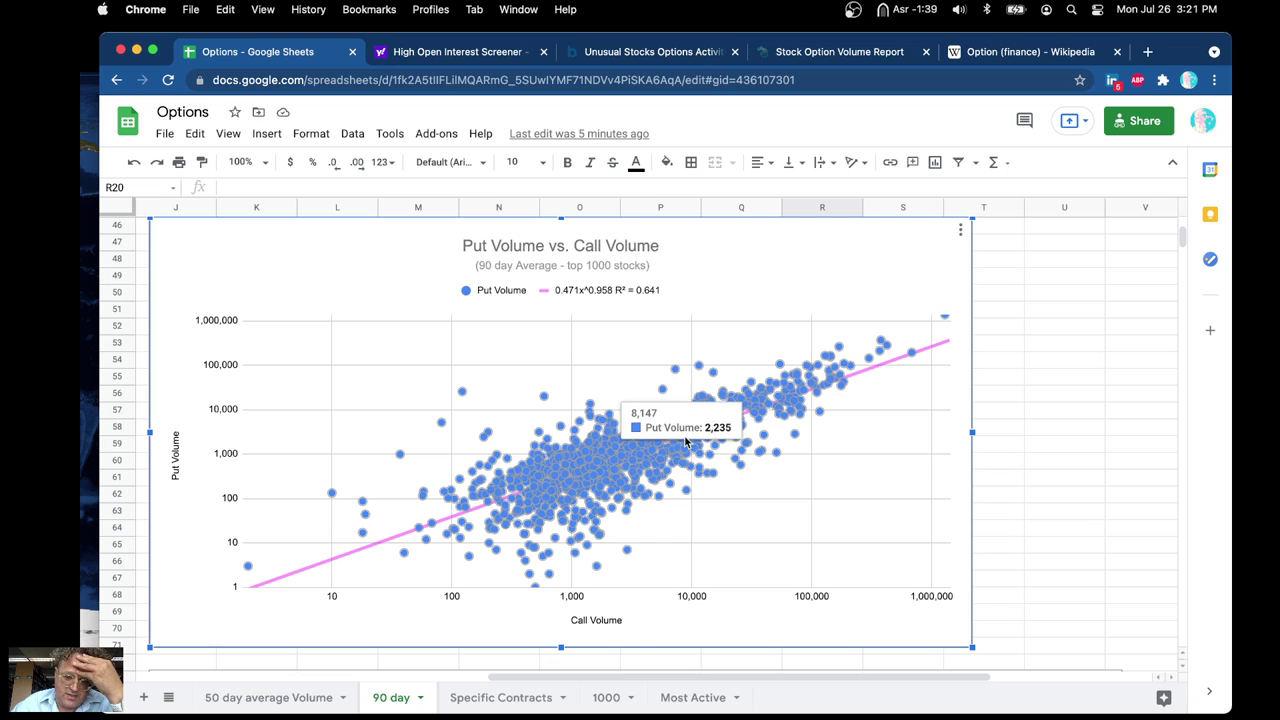
{"action": "mouse_move", "coordinate": [690, 436]}
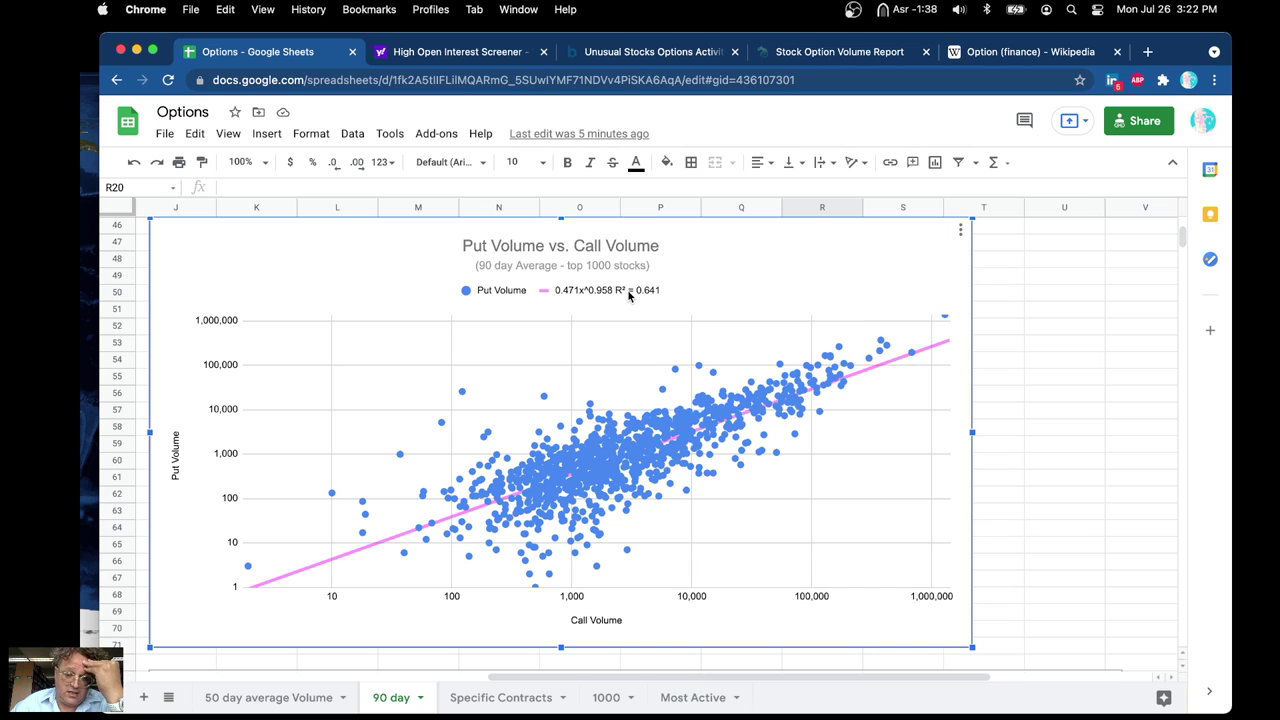
{"action": "mouse_move", "coordinate": [622, 489]}
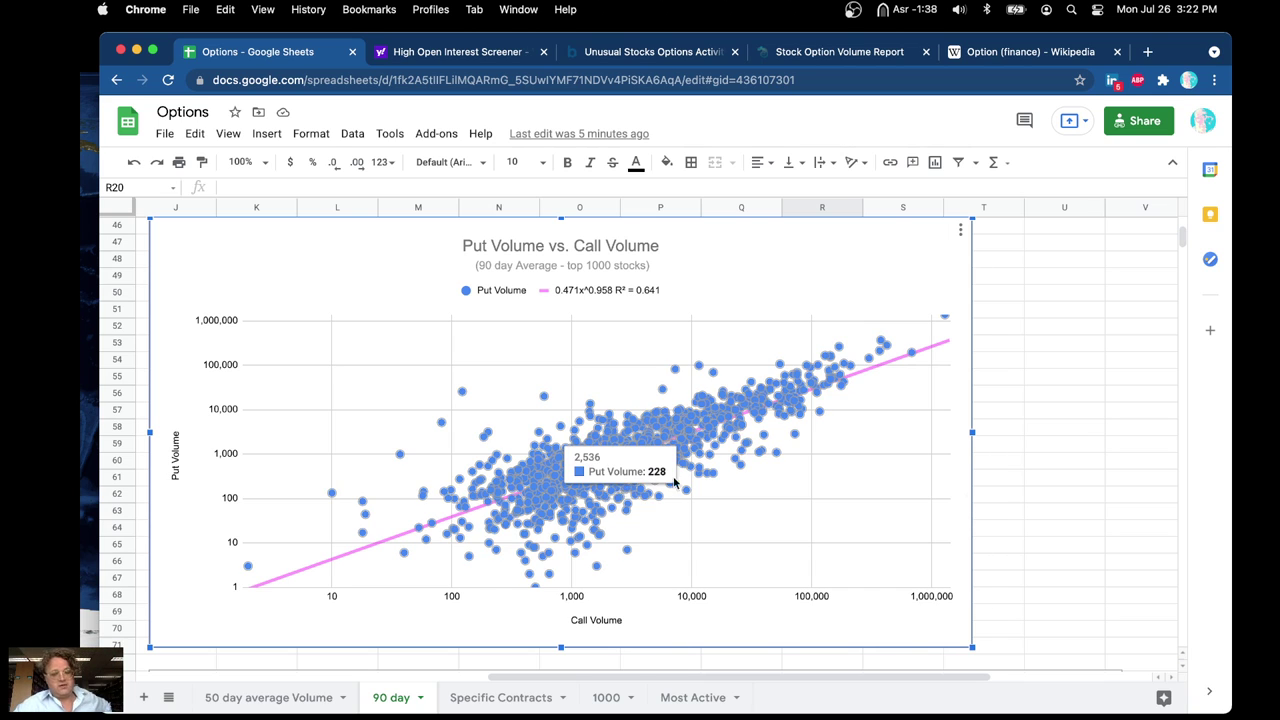
Scroll past the bar chart and select the 90-Day Avg, Call Volume and Put Volume line chart.
{"action": "scroll", "coordinate": [1018, 453], "scroll_direction": "down", "scroll_amount": 3}
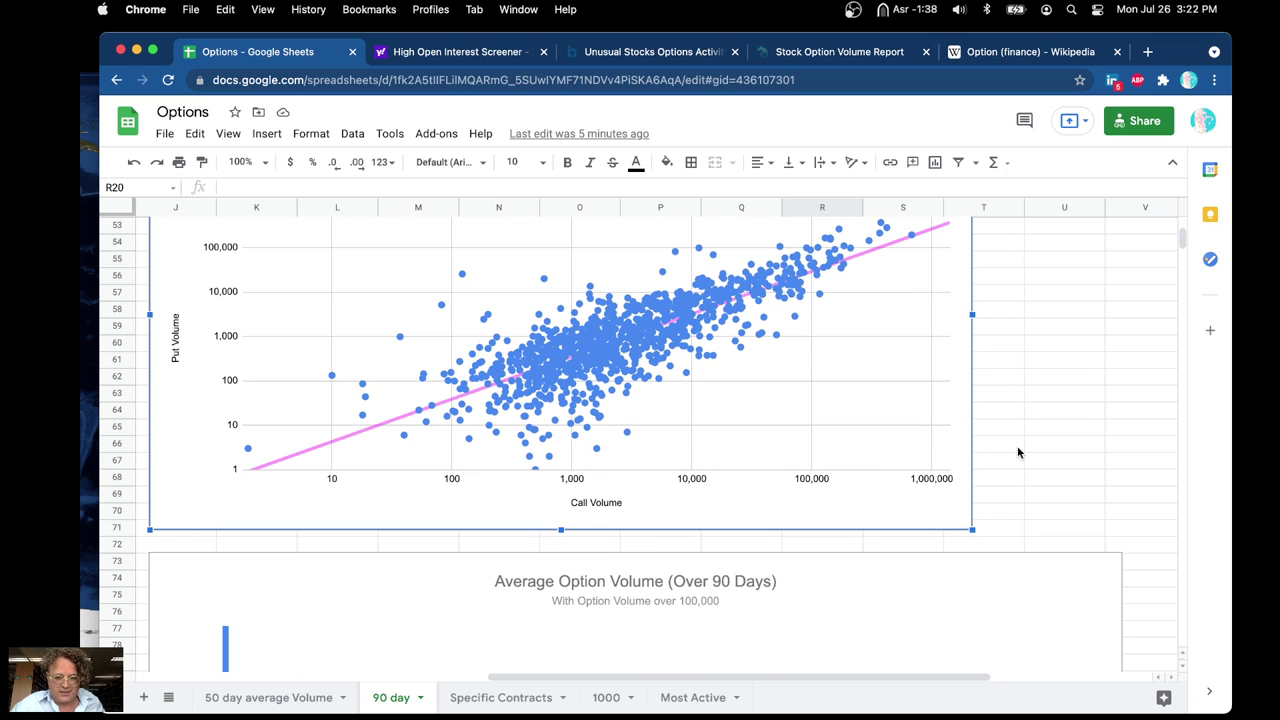
{"action": "scroll", "coordinate": [1018, 453], "scroll_direction": "down", "scroll_amount": 5}
{"action": "scroll", "coordinate": [1018, 453], "scroll_direction": "up", "scroll_amount": 6}
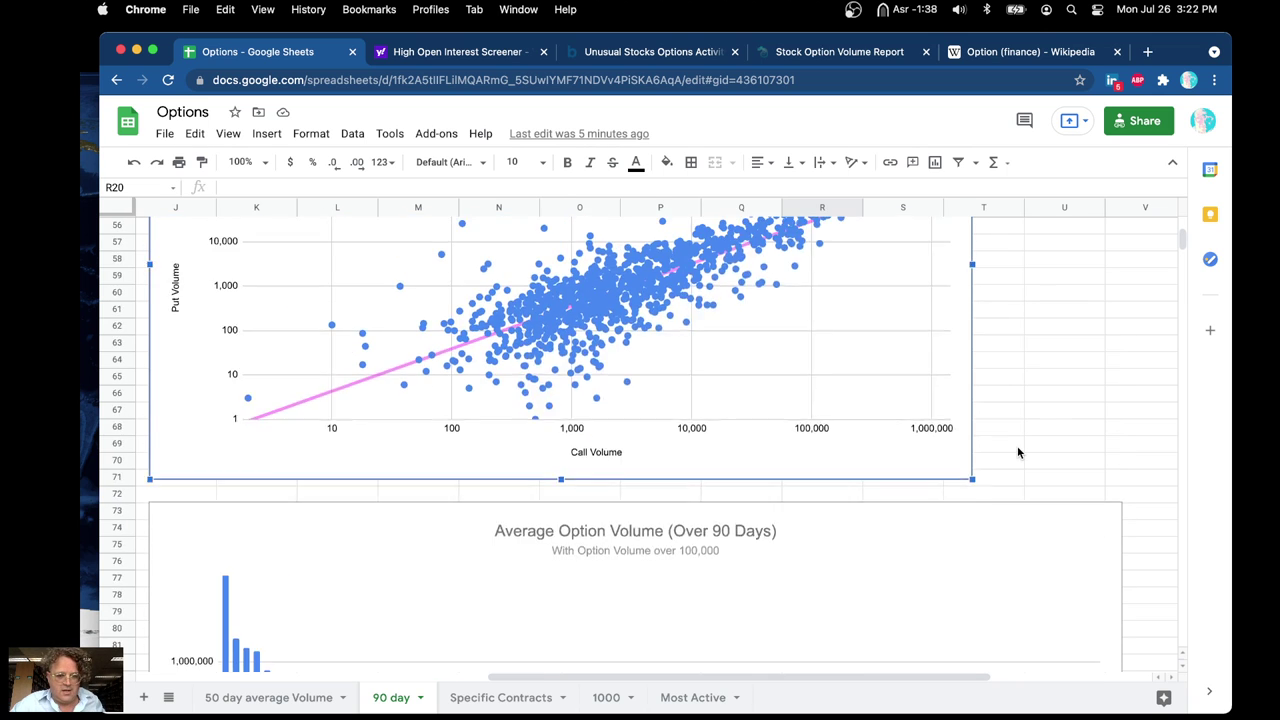
{"action": "scroll", "coordinate": [1018, 453], "scroll_direction": "up", "scroll_amount": 3}
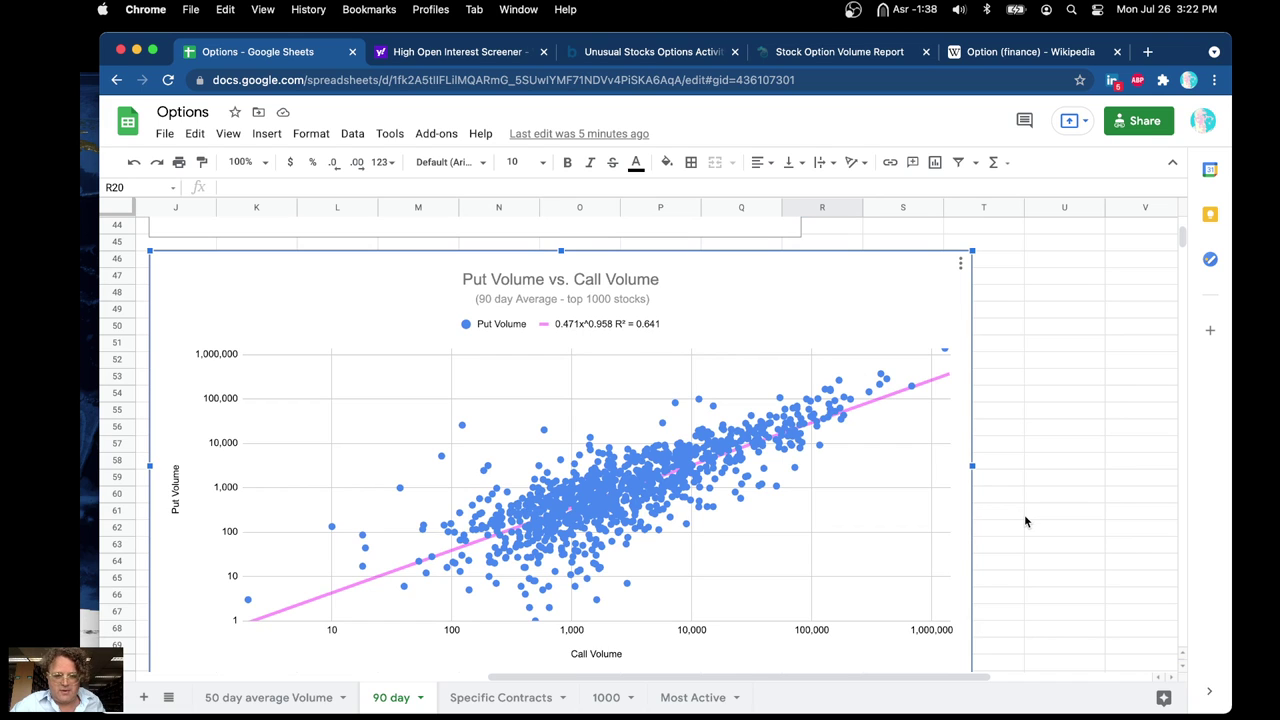
{"action": "scroll", "coordinate": [1029, 521], "scroll_direction": "down", "scroll_amount": 4}
{"action": "scroll", "coordinate": [1024, 520], "scroll_direction": "down", "scroll_amount": 6}
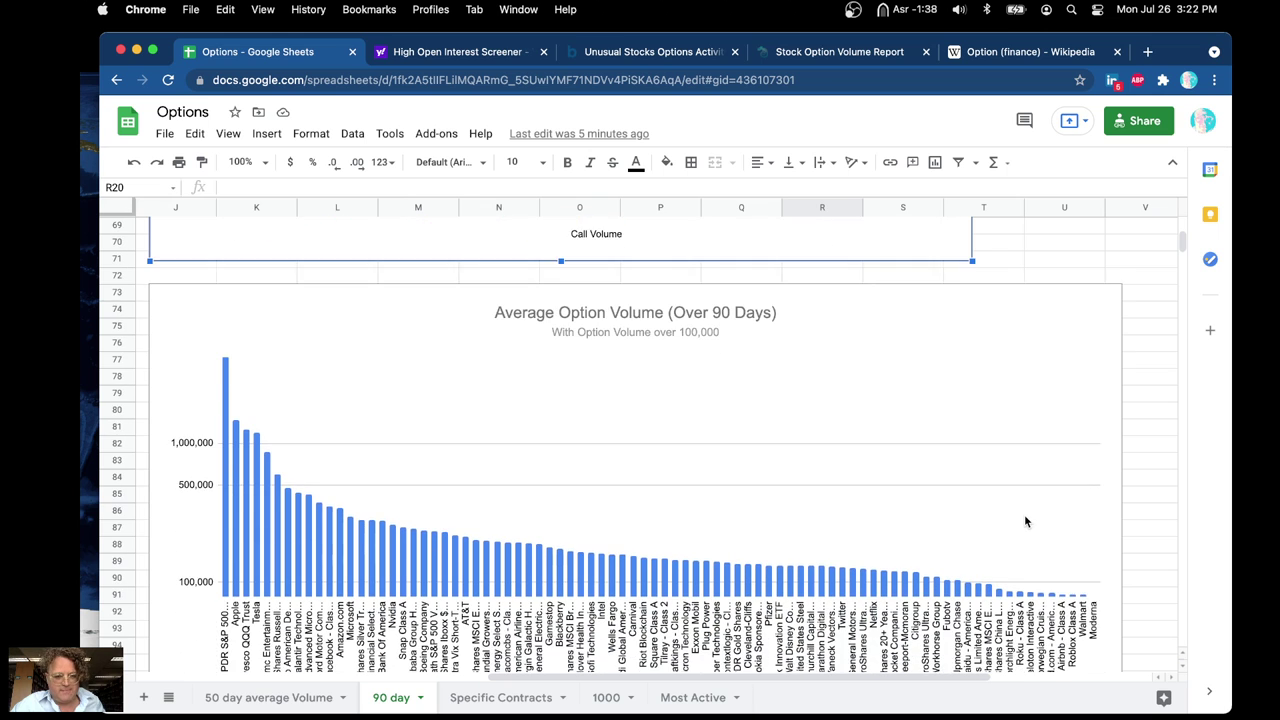
{"action": "scroll", "coordinate": [1024, 521], "scroll_direction": "down", "scroll_amount": 1}
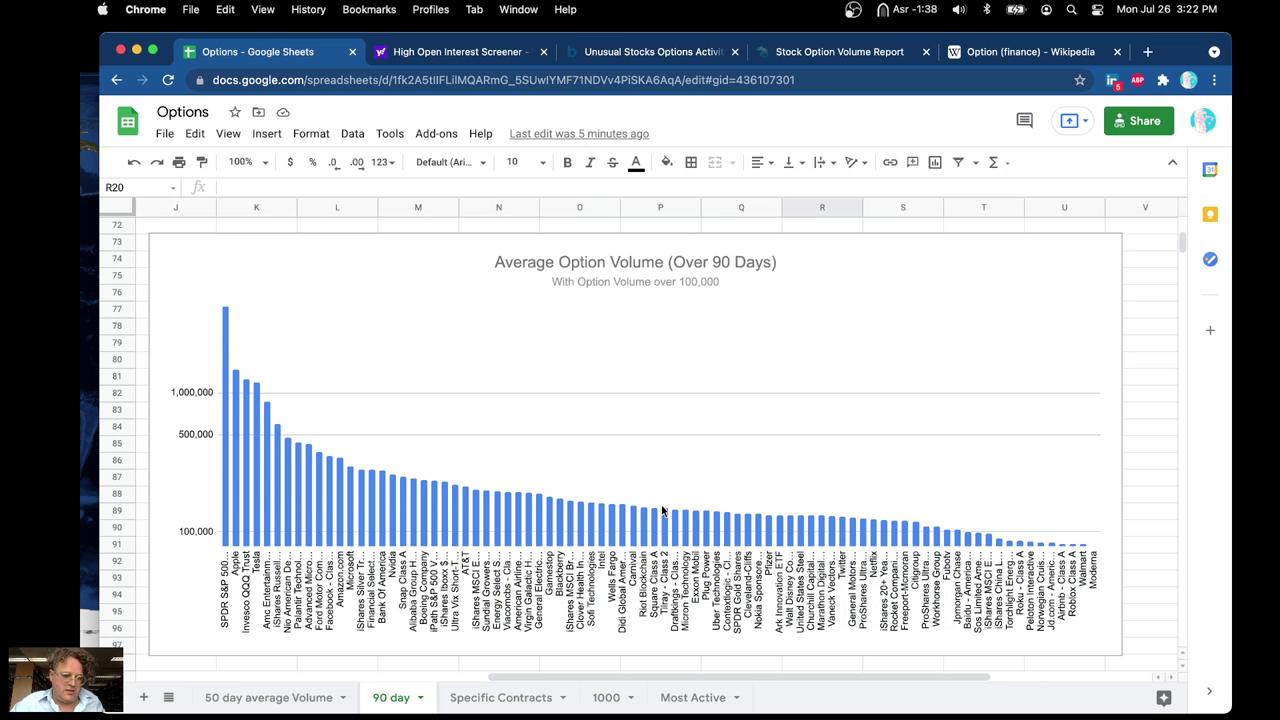
{"action": "scroll", "coordinate": [594, 517], "scroll_direction": "down", "scroll_amount": 8}
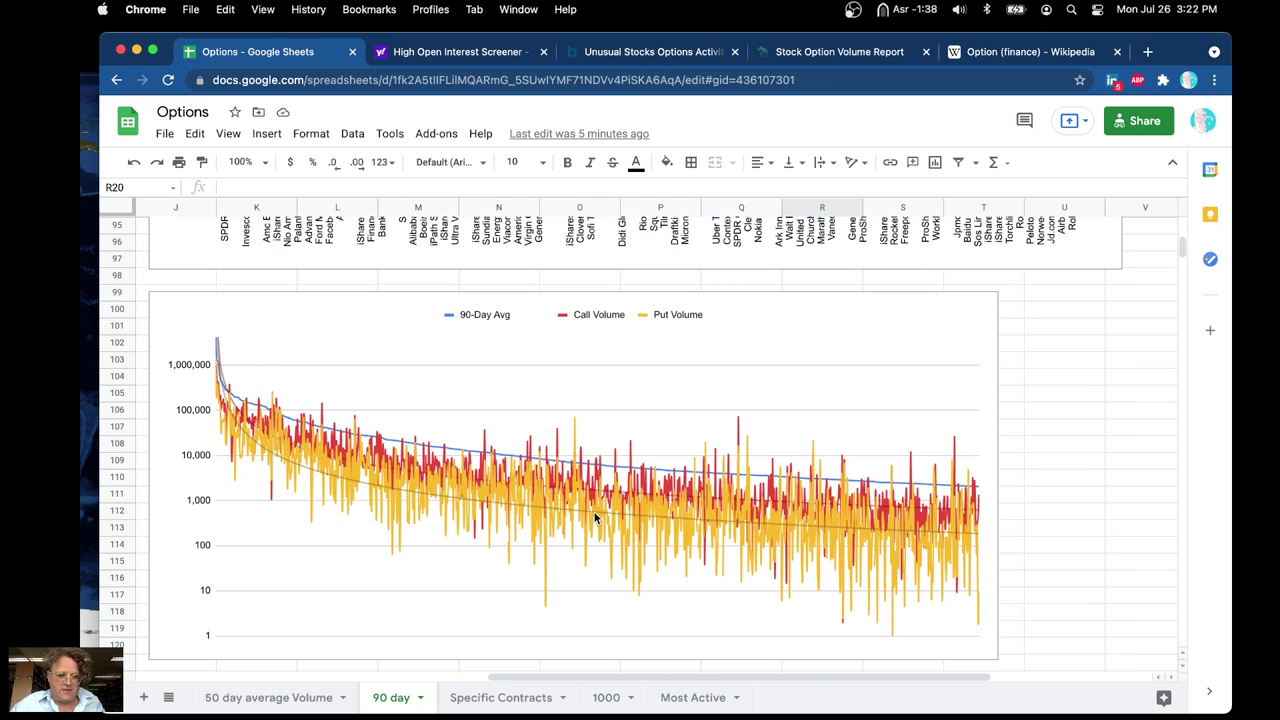
{"action": "left_click", "coordinate": [373, 470]}
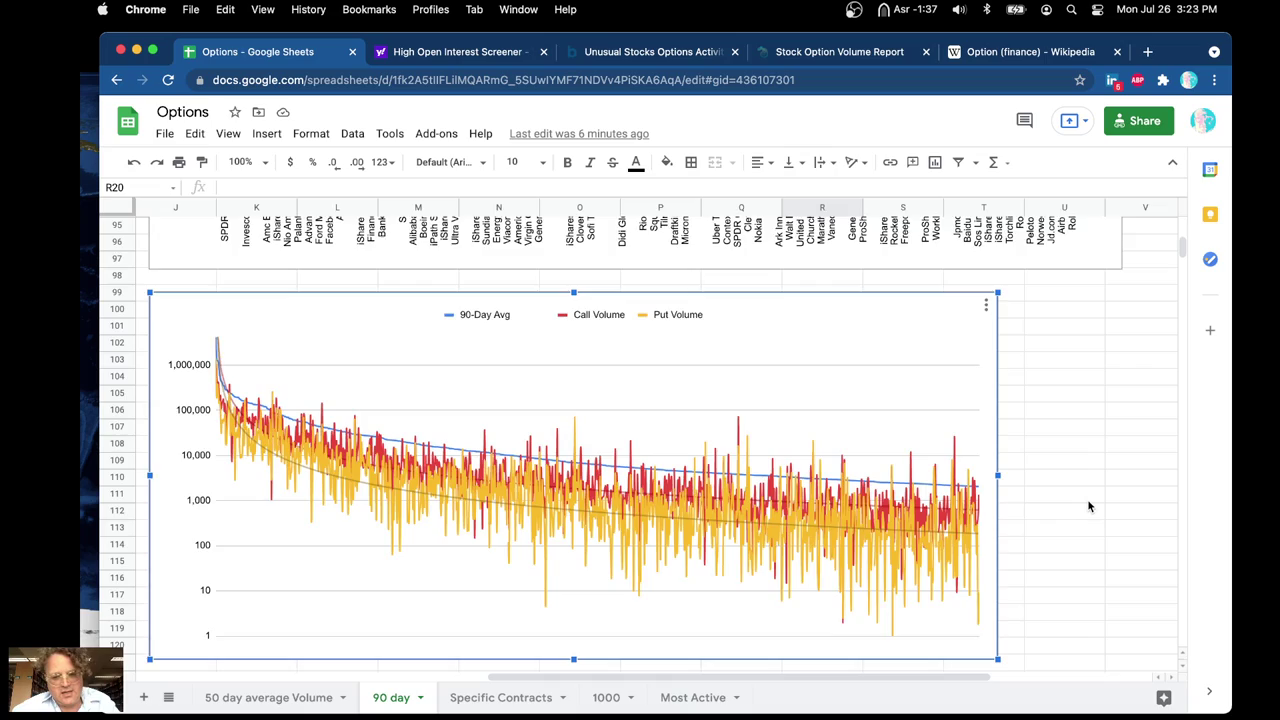
Scroll around the 90 day sheet back toward its top.
{"action": "scroll", "coordinate": [1089, 507], "scroll_direction": "down", "scroll_amount": 5}
{"action": "scroll", "coordinate": [1089, 507], "scroll_direction": "up", "scroll_amount": 8}
{"action": "scroll", "coordinate": [1089, 507], "scroll_direction": "left", "scroll_amount": 4}
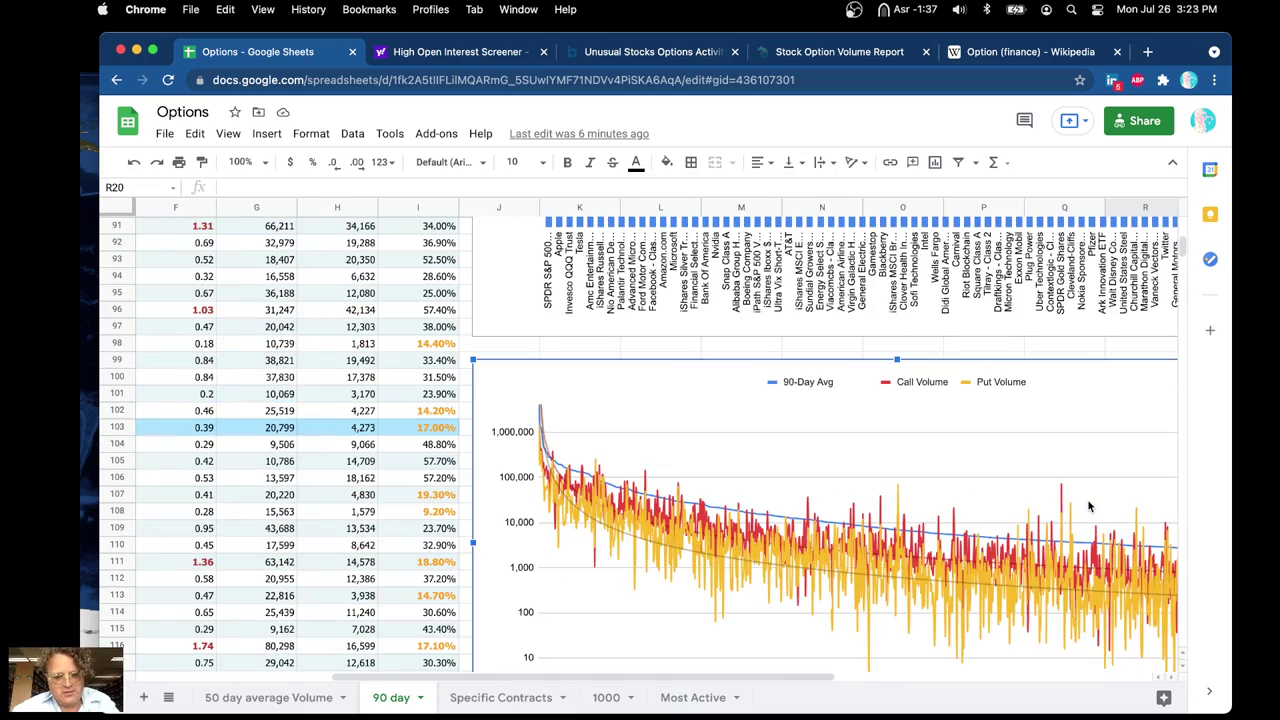
{"action": "scroll", "coordinate": [1089, 507], "scroll_direction": "up", "scroll_amount": 10}
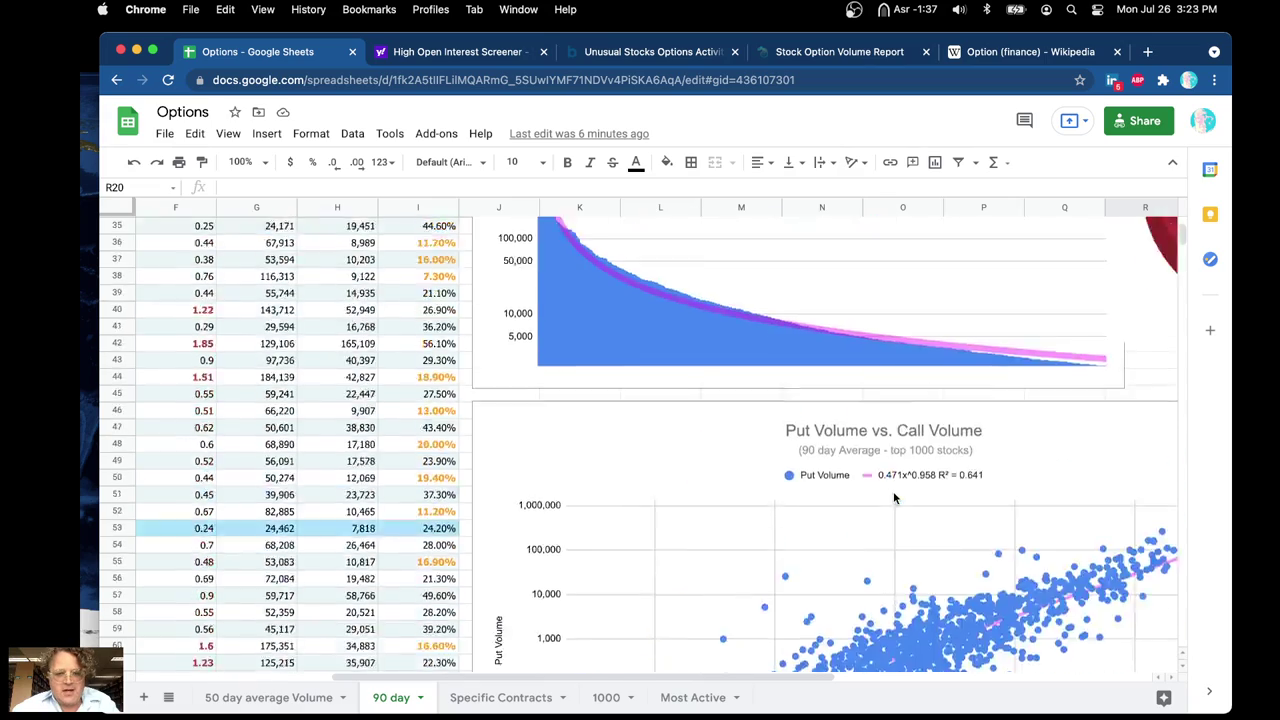
{"action": "scroll", "coordinate": [893, 491], "scroll_direction": "up", "scroll_amount": 10}
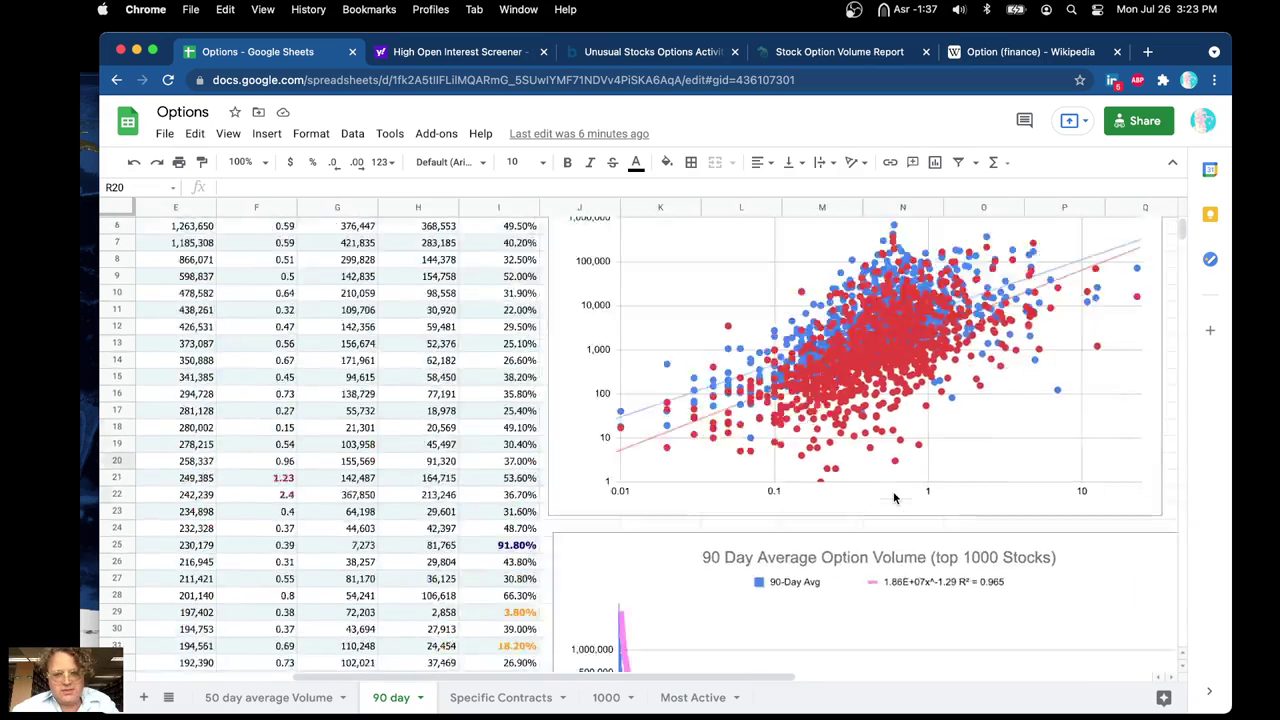
{"action": "scroll", "coordinate": [893, 491], "scroll_direction": "up", "scroll_amount": 2}
{"action": "scroll", "coordinate": [893, 491], "scroll_direction": "right", "scroll_amount": 2}
View the Most Active sheet, then move to the 1000 sheet's IV vs. DTE chart.
{"action": "left_click", "coordinate": [607, 700]}
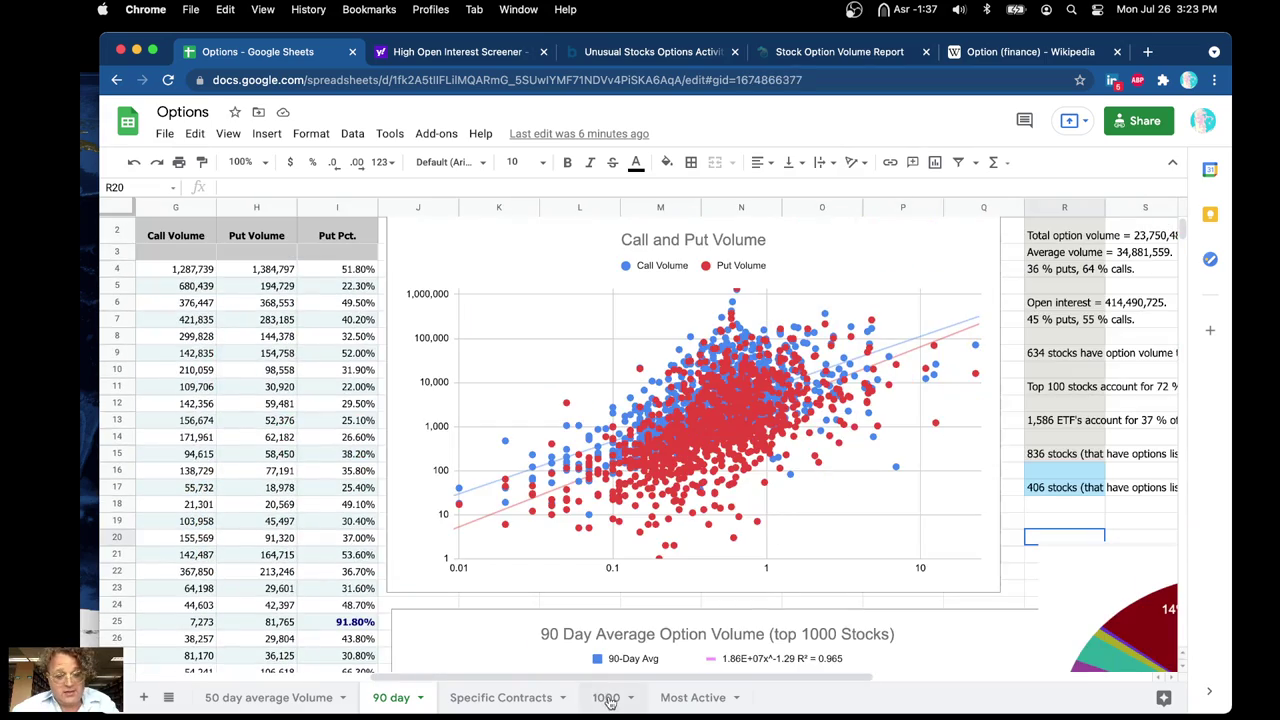
{"action": "left_click", "coordinate": [699, 700]}
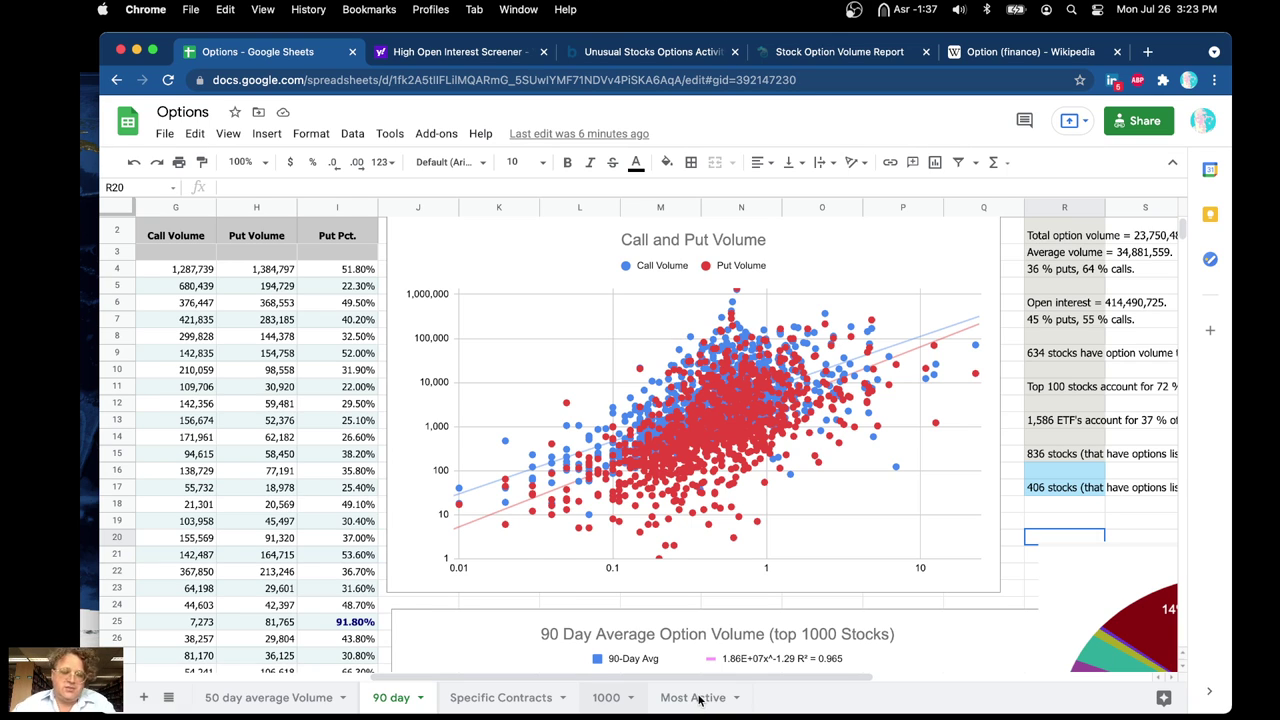
{"action": "left_click", "coordinate": [699, 700]}
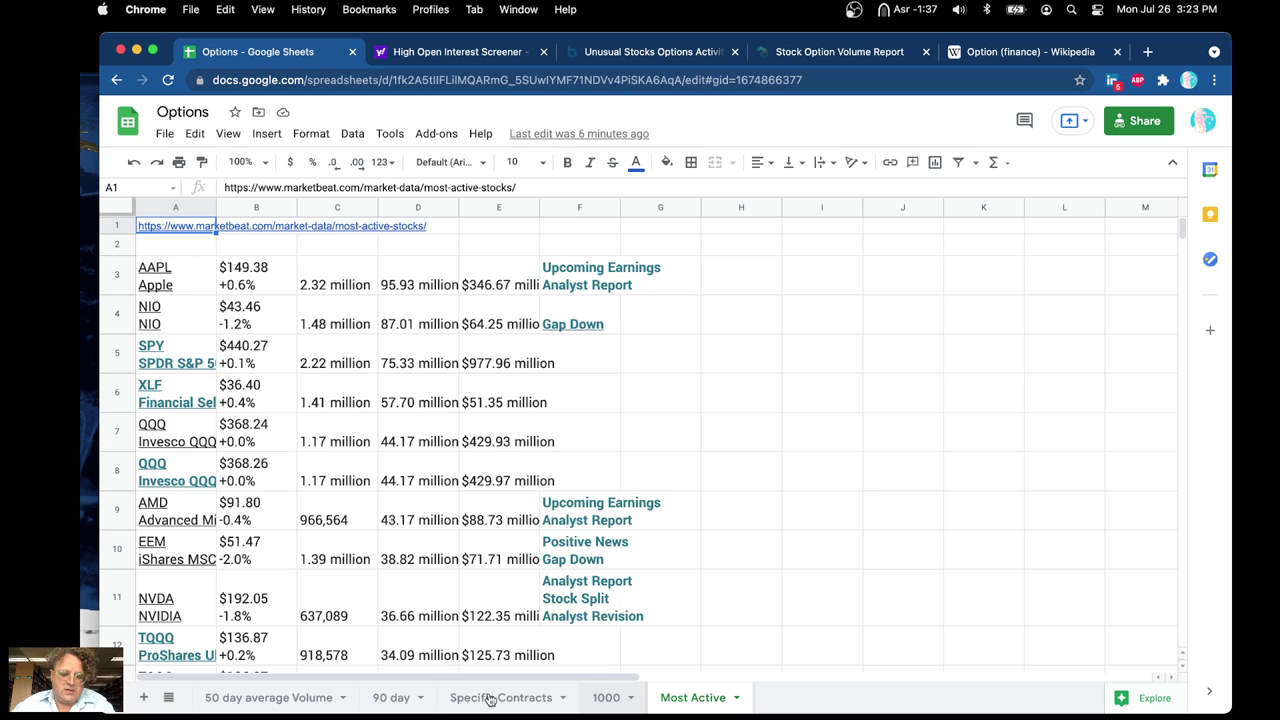
{"action": "key", "text": "alt+Up"}
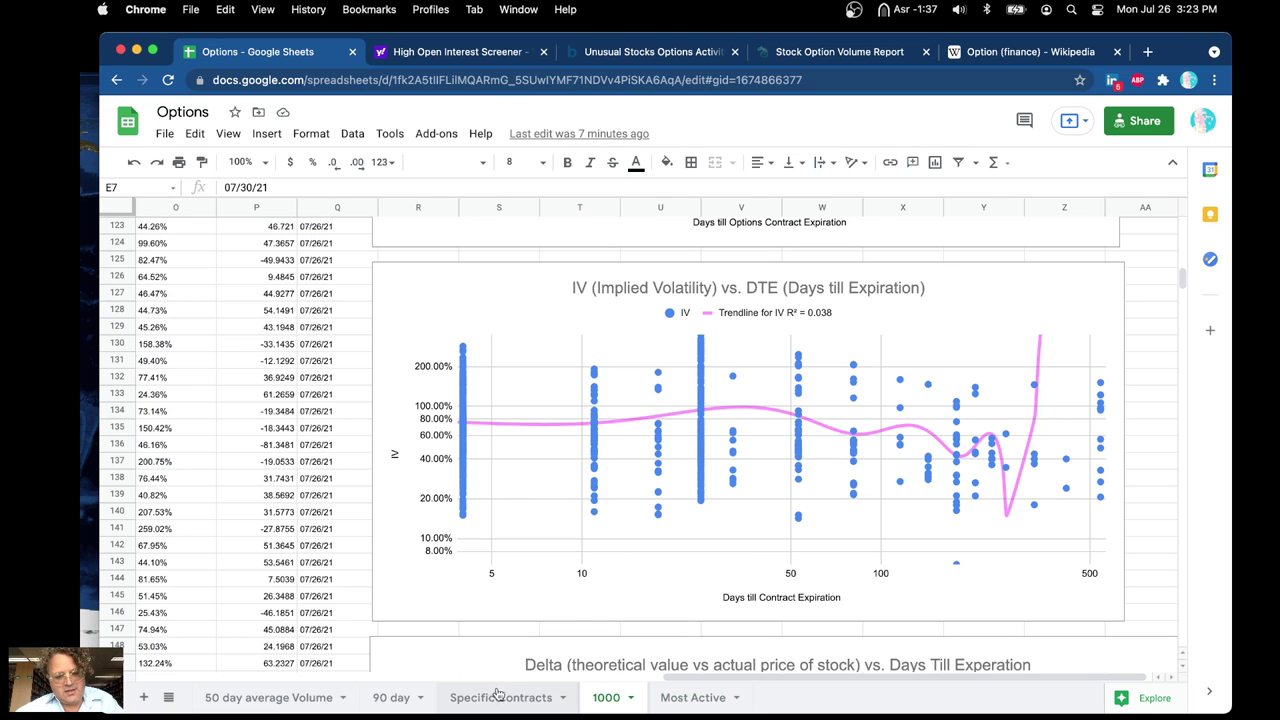
Show the Specific Contracts table from cell A1, Symbol through Strike, Expiration Date and Bid/Ask.
{"action": "left_click", "coordinate": [499, 696]}
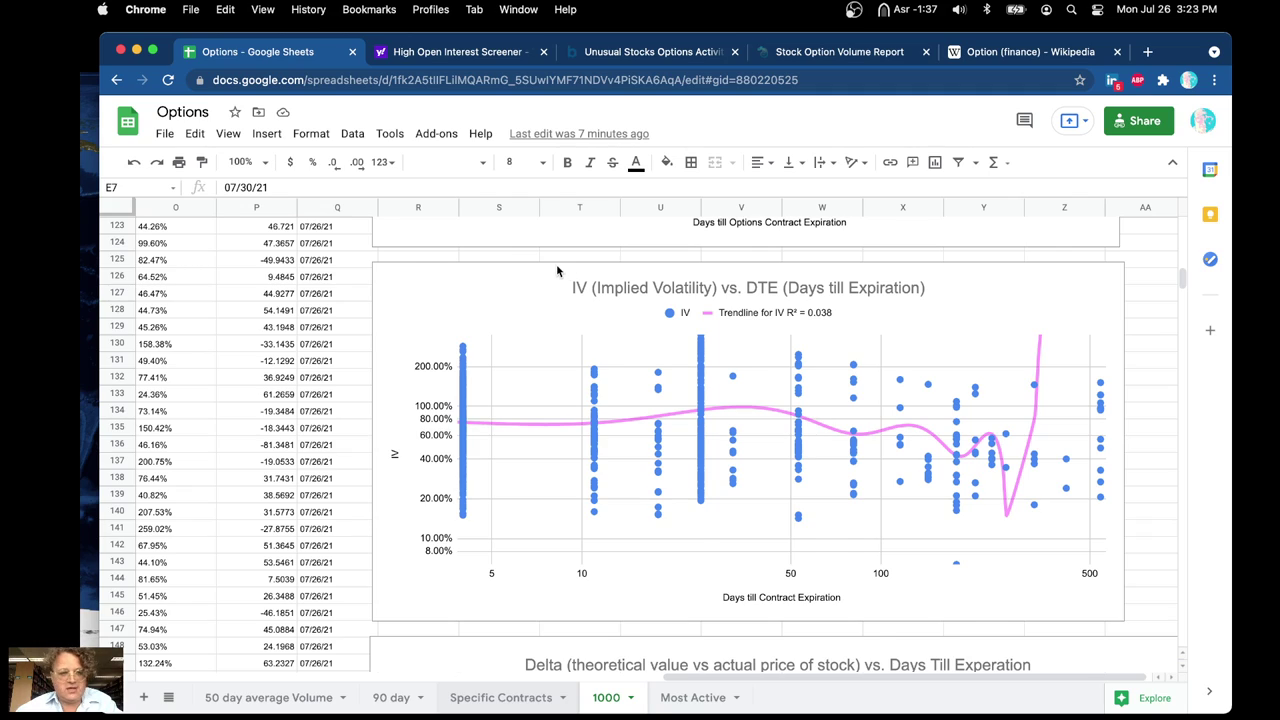
{"action": "scroll", "coordinate": [507, 312], "scroll_direction": "up", "scroll_amount": 1}
{"action": "scroll", "coordinate": [507, 312], "scroll_direction": "up", "scroll_amount": 20}
{"action": "scroll", "coordinate": [507, 312], "scroll_direction": "left", "scroll_amount": 10}
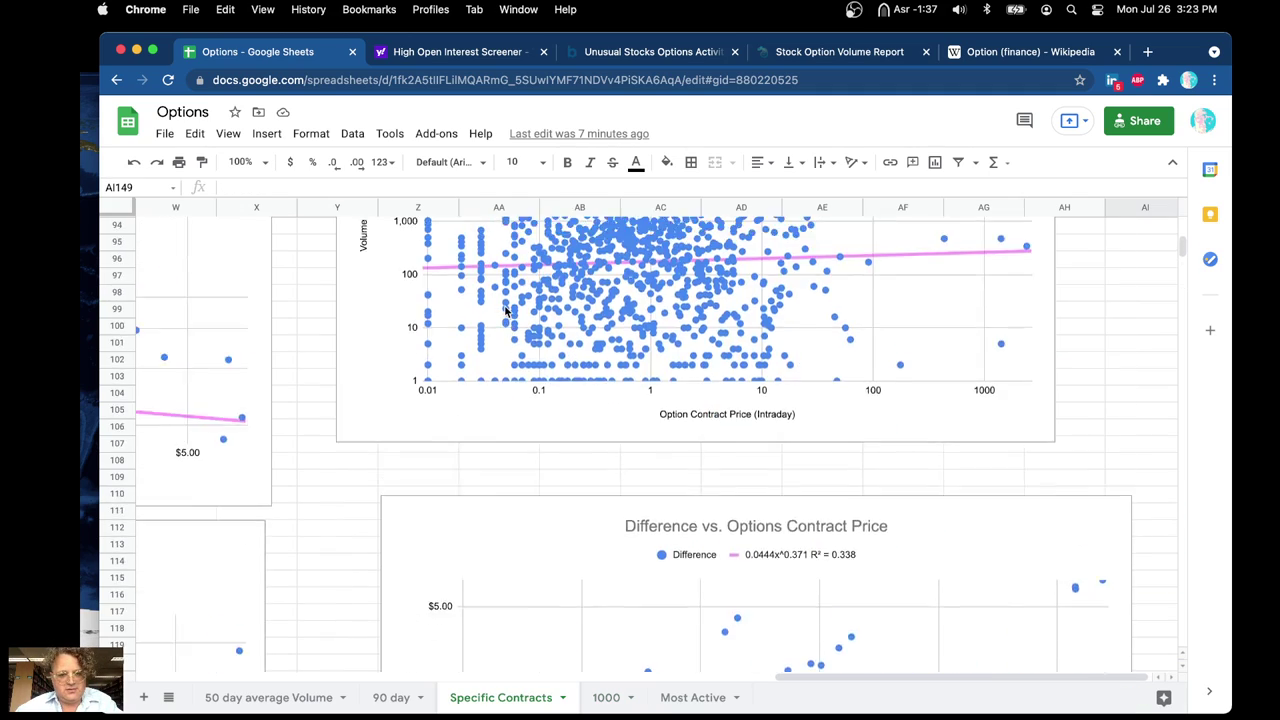
{"action": "scroll", "coordinate": [507, 312], "scroll_direction": "up", "scroll_amount": 5}
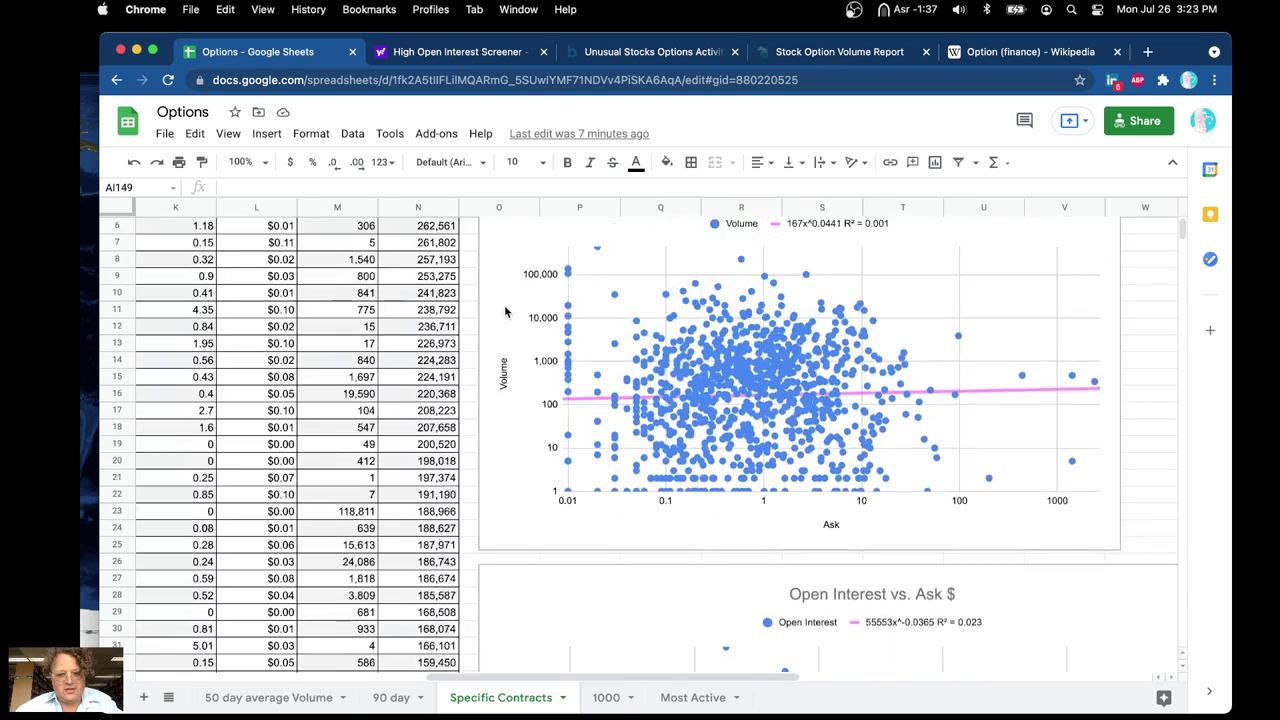
{"action": "scroll", "coordinate": [507, 312], "scroll_direction": "right", "scroll_amount": 1}
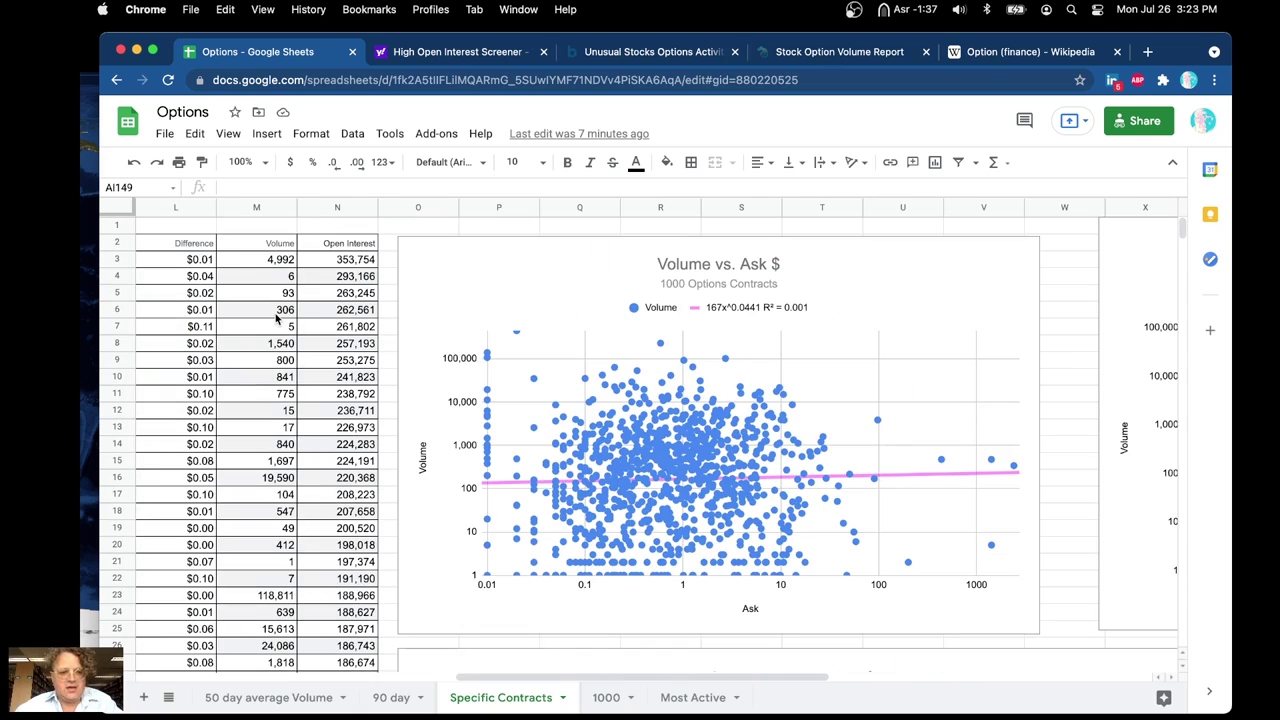
{"action": "scroll", "coordinate": [277, 320], "scroll_direction": "left", "scroll_amount": 4}
{"action": "scroll", "coordinate": [277, 318], "scroll_direction": "left", "scroll_amount": 4}
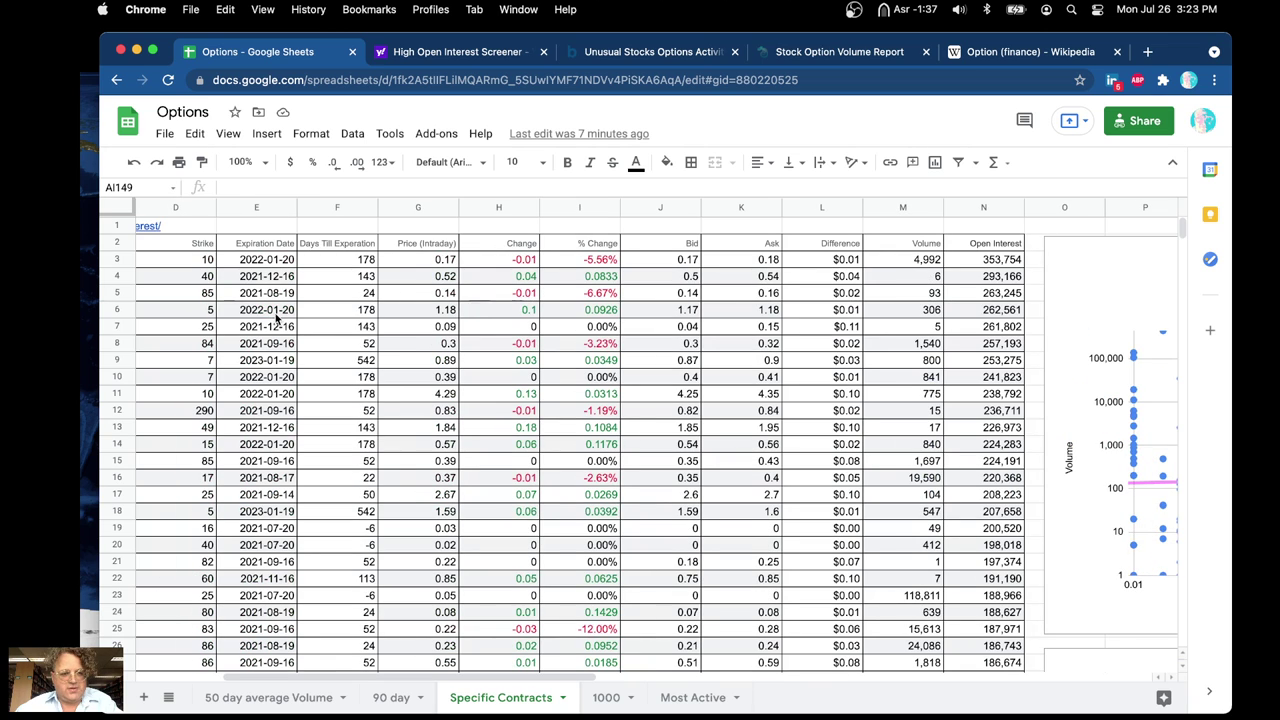
{"action": "scroll", "coordinate": [390, 286], "scroll_direction": "left", "scroll_amount": 3}
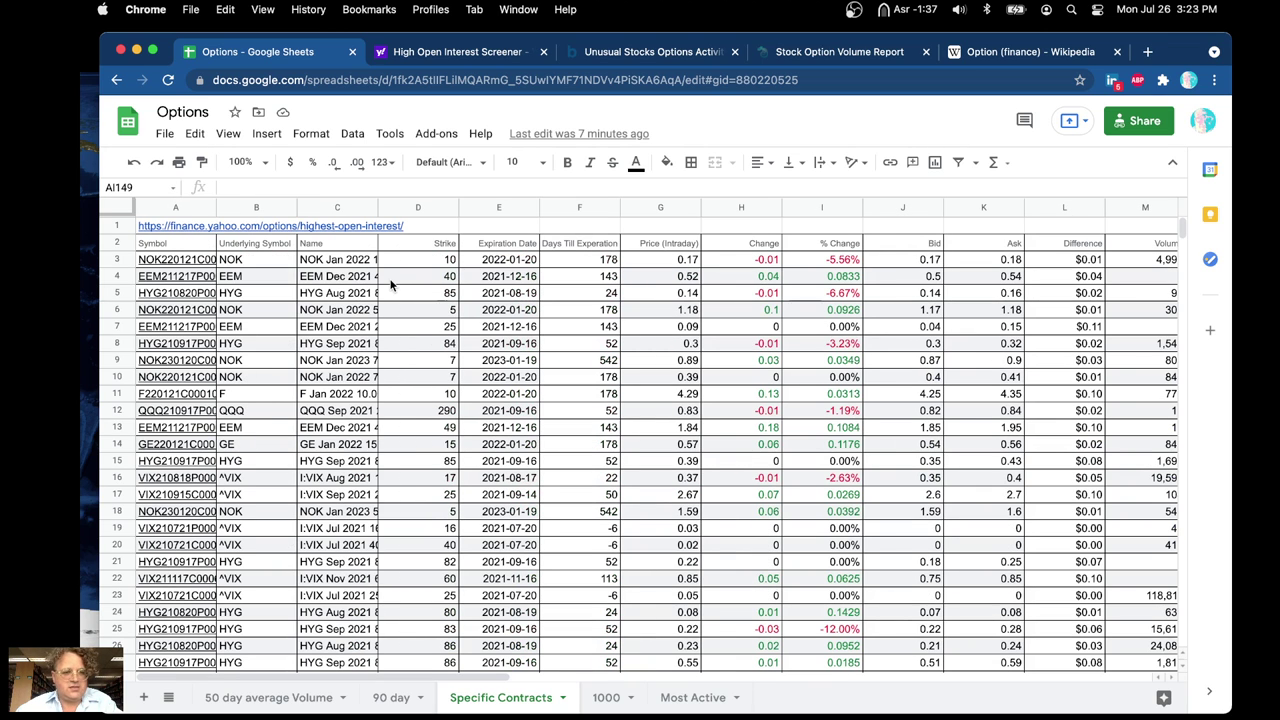
Select the Difference column (L) to read its $105.86 sum in the status bar.
{"action": "left_click", "coordinate": [1072, 210]}
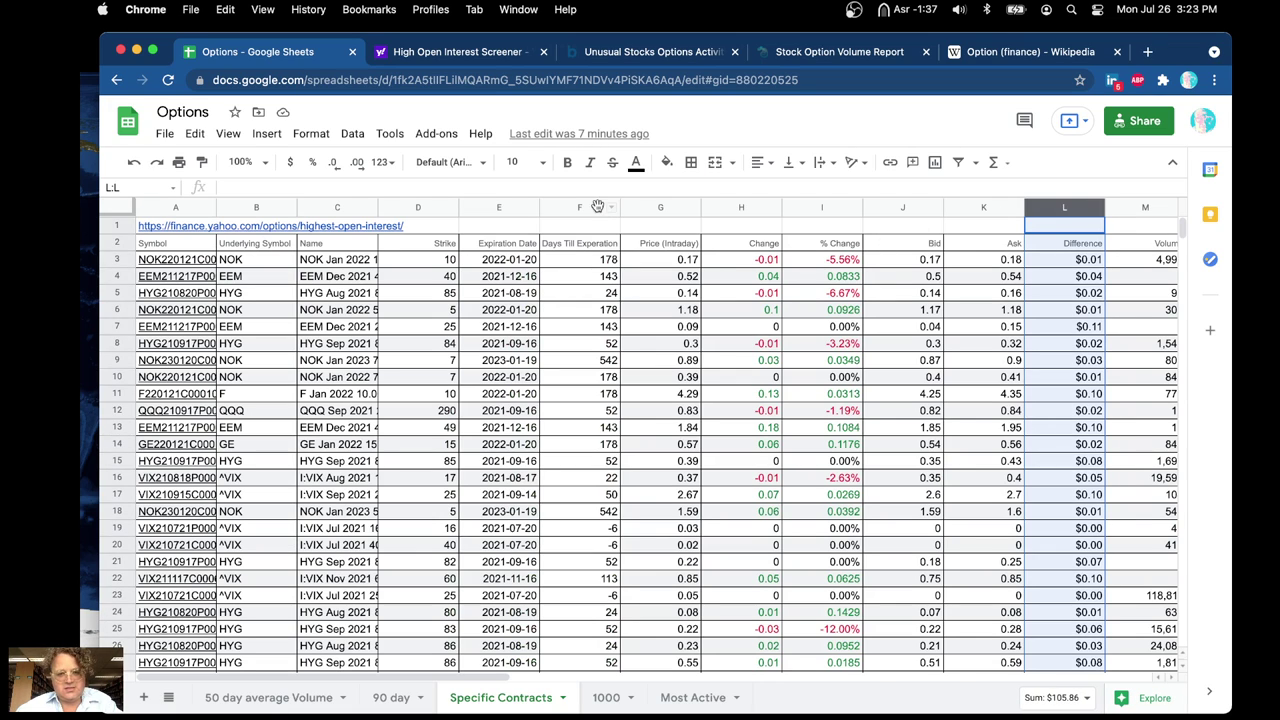
{"action": "left_click", "coordinate": [598, 208]}
{"action": "left_click", "coordinate": [1051, 208]}
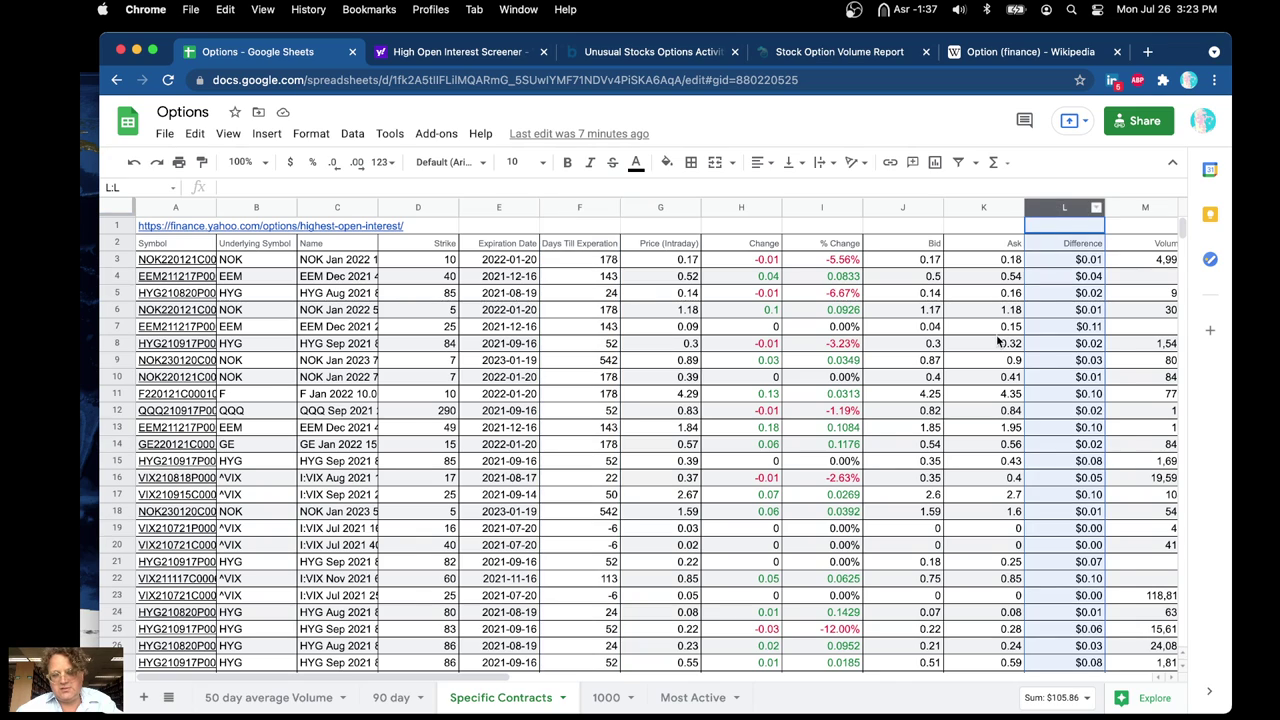
{"action": "scroll", "coordinate": [996, 334], "scroll_direction": "right", "scroll_amount": 15}
{"action": "scroll", "coordinate": [996, 334], "scroll_direction": "right", "scroll_amount": 3}
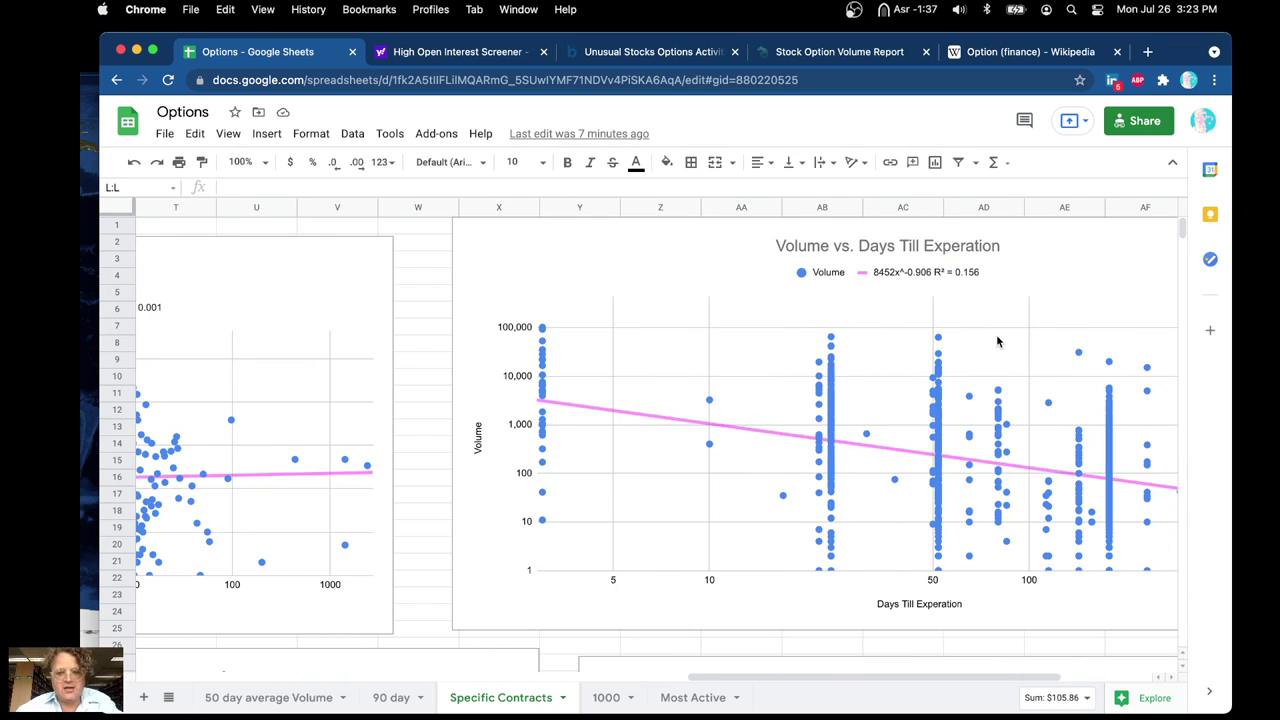
{"action": "scroll", "coordinate": [996, 334], "scroll_direction": "left", "scroll_amount": 5}
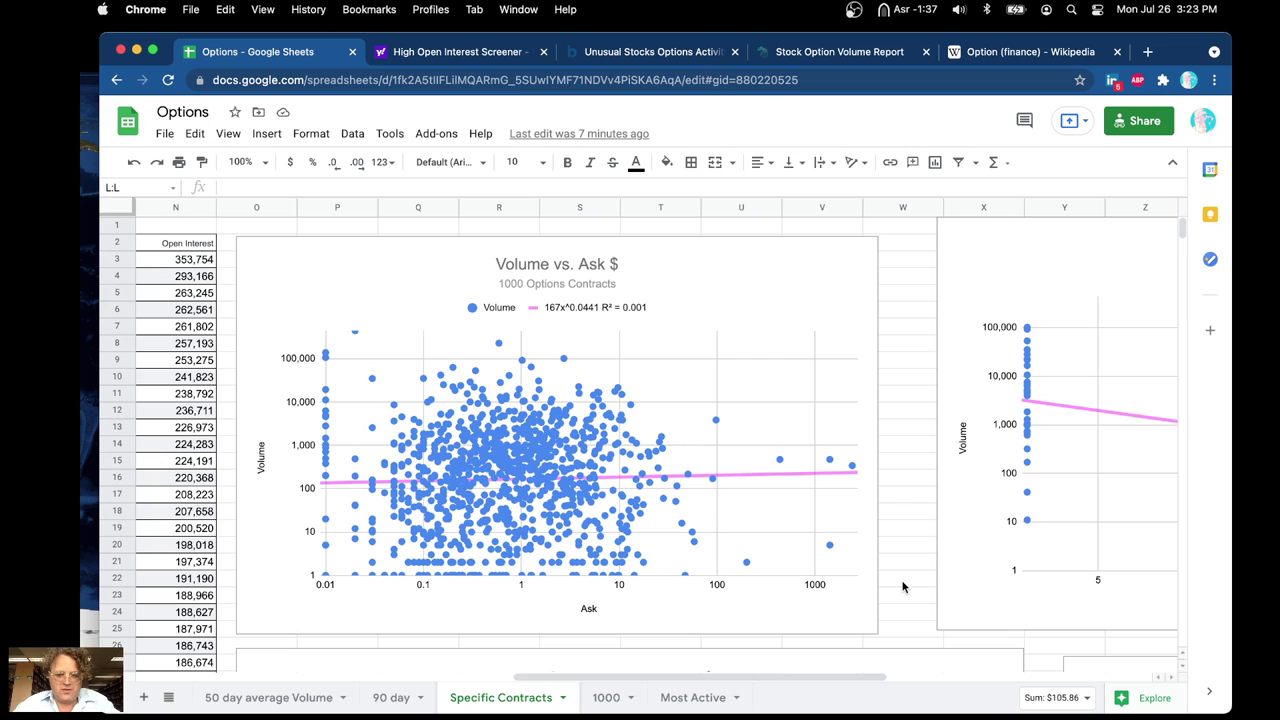
Scroll through the scatter charts to the Open Interest vs. (Ask - Bid) Difference chart.
{"action": "scroll", "coordinate": [902, 587], "scroll_direction": "down", "scroll_amount": 3}
{"action": "scroll", "coordinate": [902, 587], "scroll_direction": "up", "scroll_amount": 3}
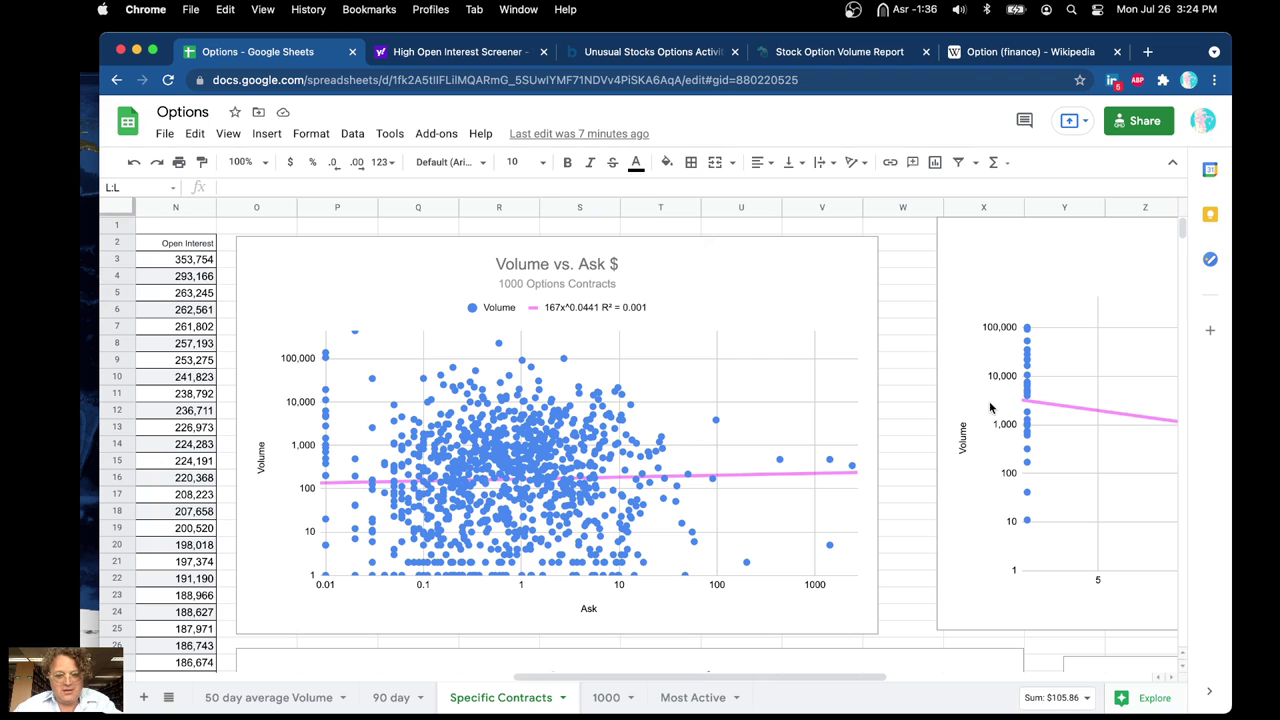
{"action": "scroll", "coordinate": [920, 452], "scroll_direction": "right", "scroll_amount": 4}
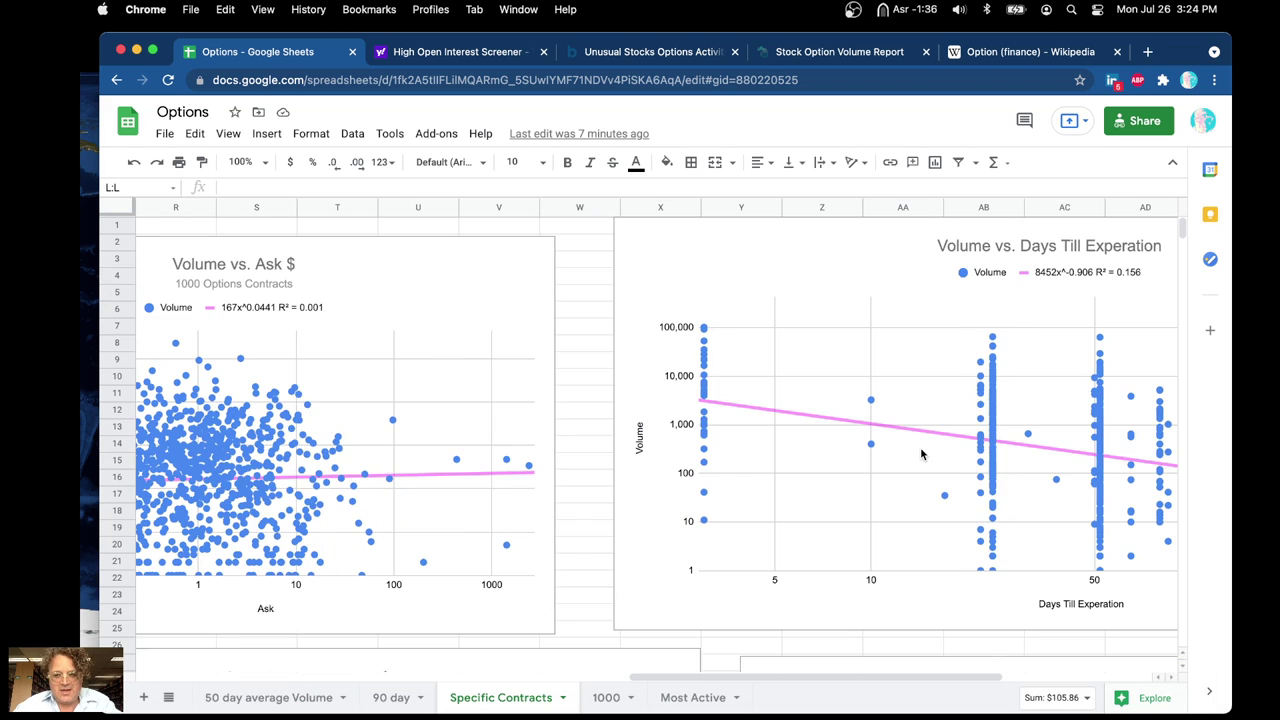
{"action": "scroll", "coordinate": [920, 453], "scroll_direction": "right", "scroll_amount": 4}
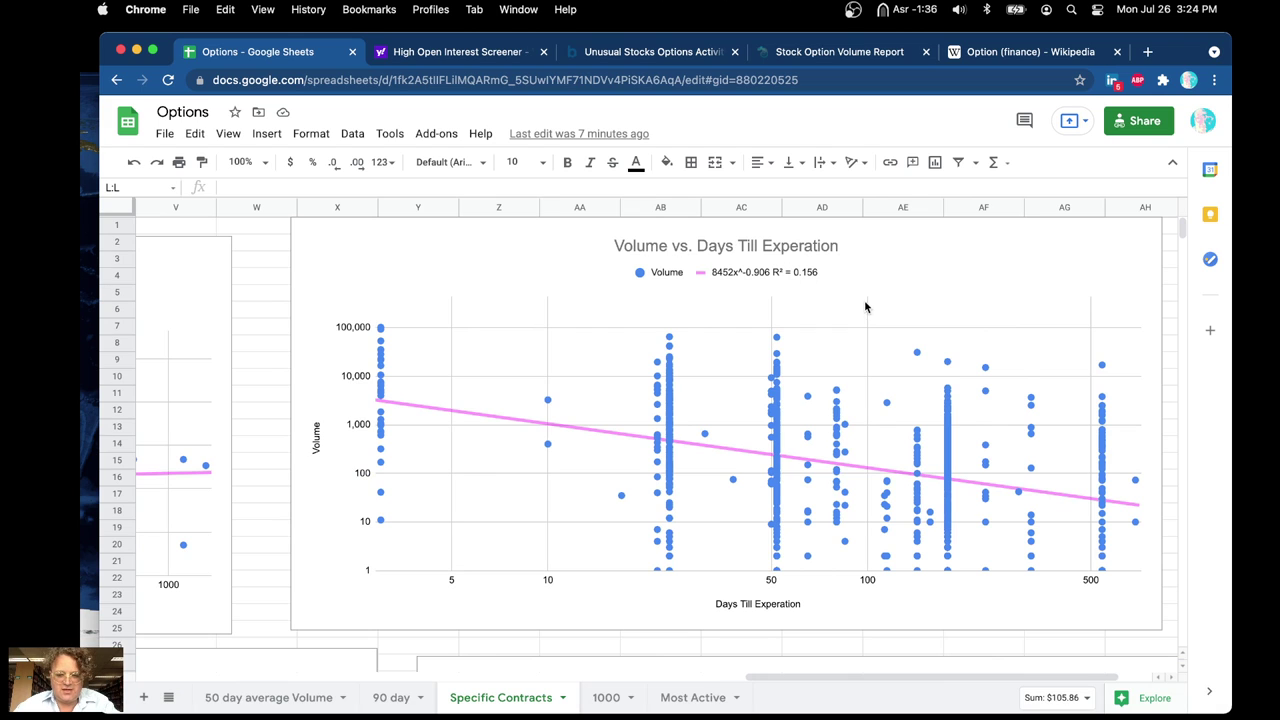
{"action": "scroll", "coordinate": [398, 376], "scroll_direction": "down", "scroll_amount": 1}
{"action": "scroll", "coordinate": [398, 376], "scroll_direction": "down", "scroll_amount": 3}
{"action": "scroll", "coordinate": [398, 376], "scroll_direction": "left", "scroll_amount": 10}
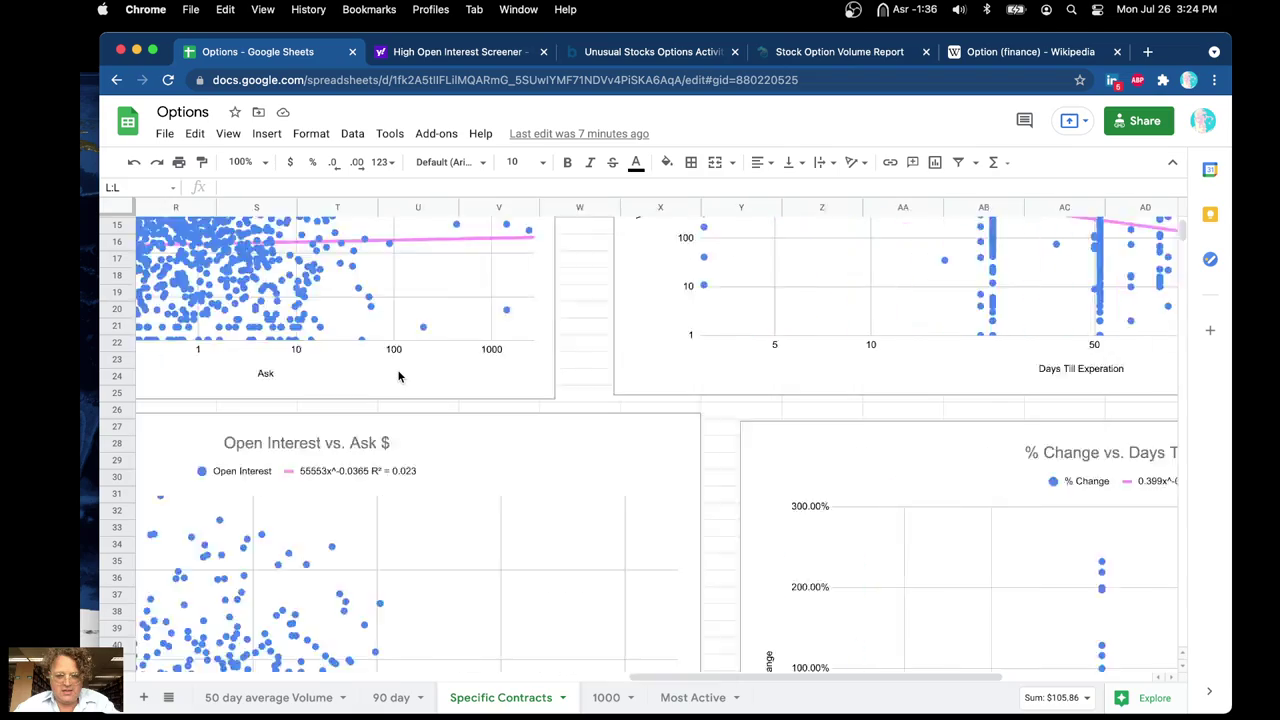
{"action": "scroll", "coordinate": [398, 376], "scroll_direction": "right", "scroll_amount": 4}
{"action": "scroll", "coordinate": [398, 376], "scroll_direction": "right", "scroll_amount": 3}
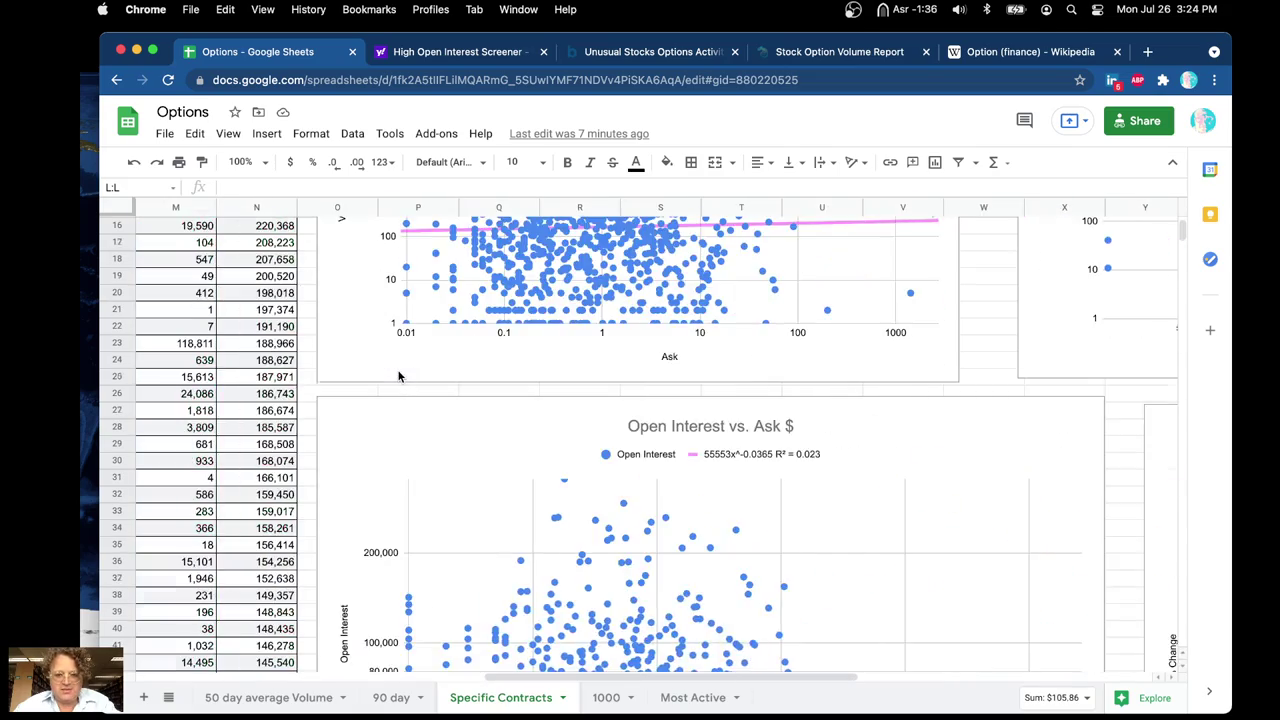
{"action": "scroll", "coordinate": [398, 376], "scroll_direction": "up", "scroll_amount": 3}
{"action": "scroll", "coordinate": [398, 376], "scroll_direction": "down", "scroll_amount": 15}
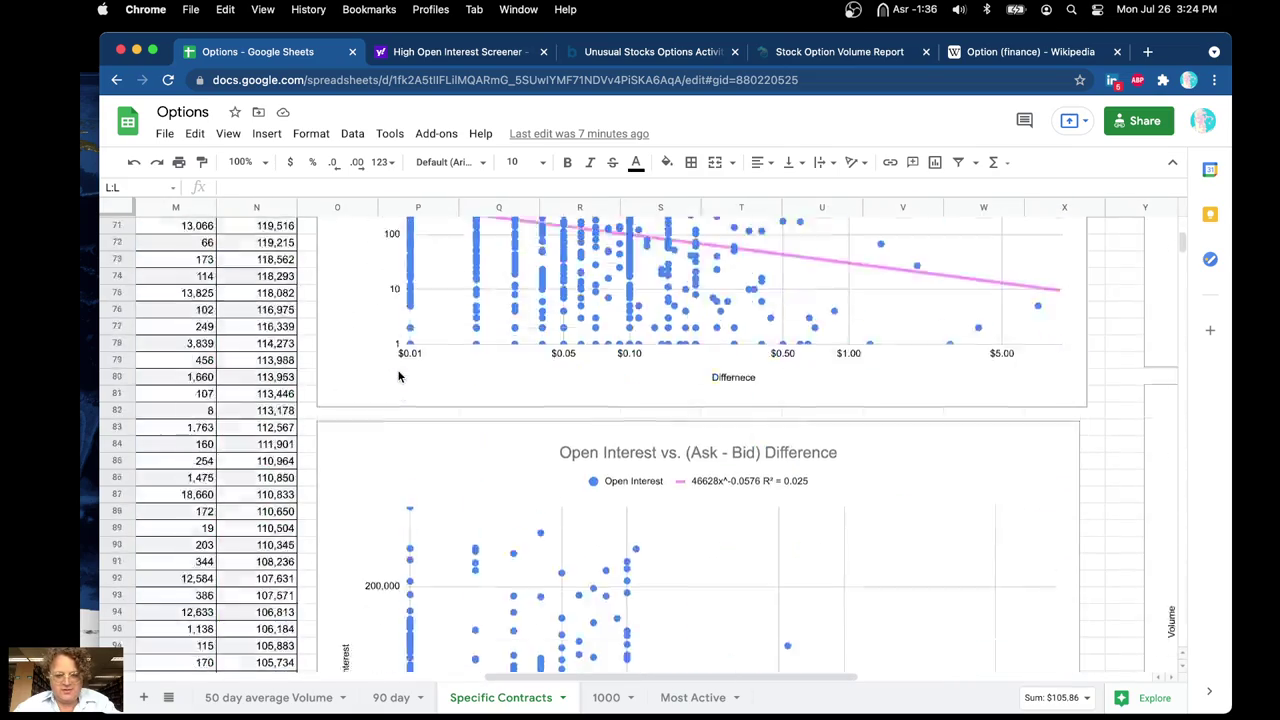